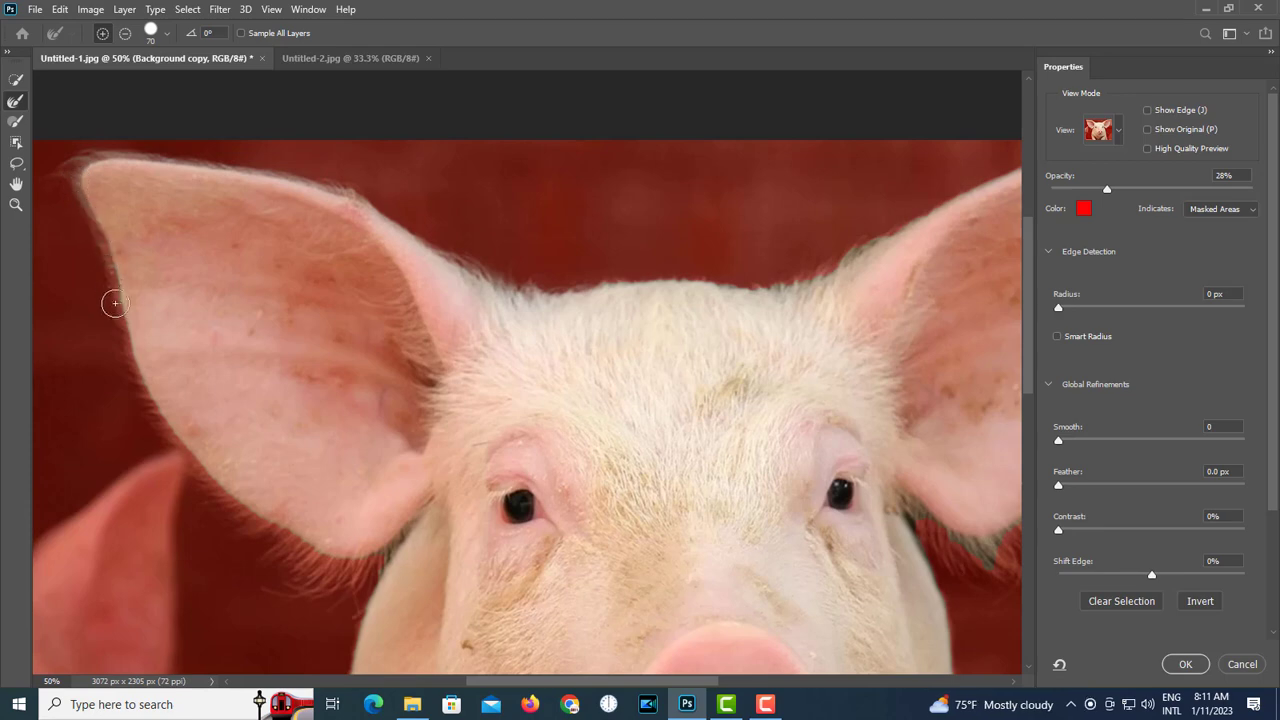
- Refine the hairy edge below the pig's image-left ear with a 125 px Refine Edge Brush and continue down that side of the body
{"action": "left_click_drag", "start_coordinate": [160, 378], "coordinate": [222, 323]}
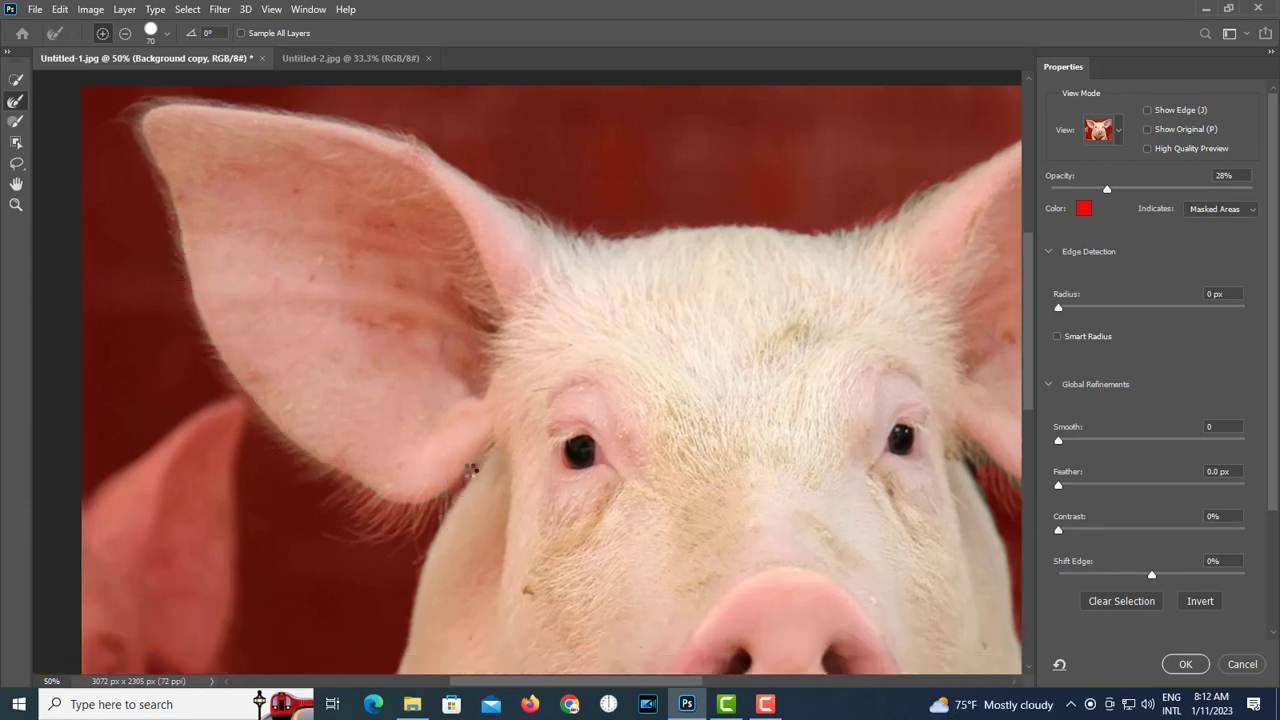
{"action": "key", "text": "bracketright"}
{"action": "key", "text": "bracketright"}
{"action": "key", "text": "bracketright"}
{"action": "key", "text": "bracketright"}
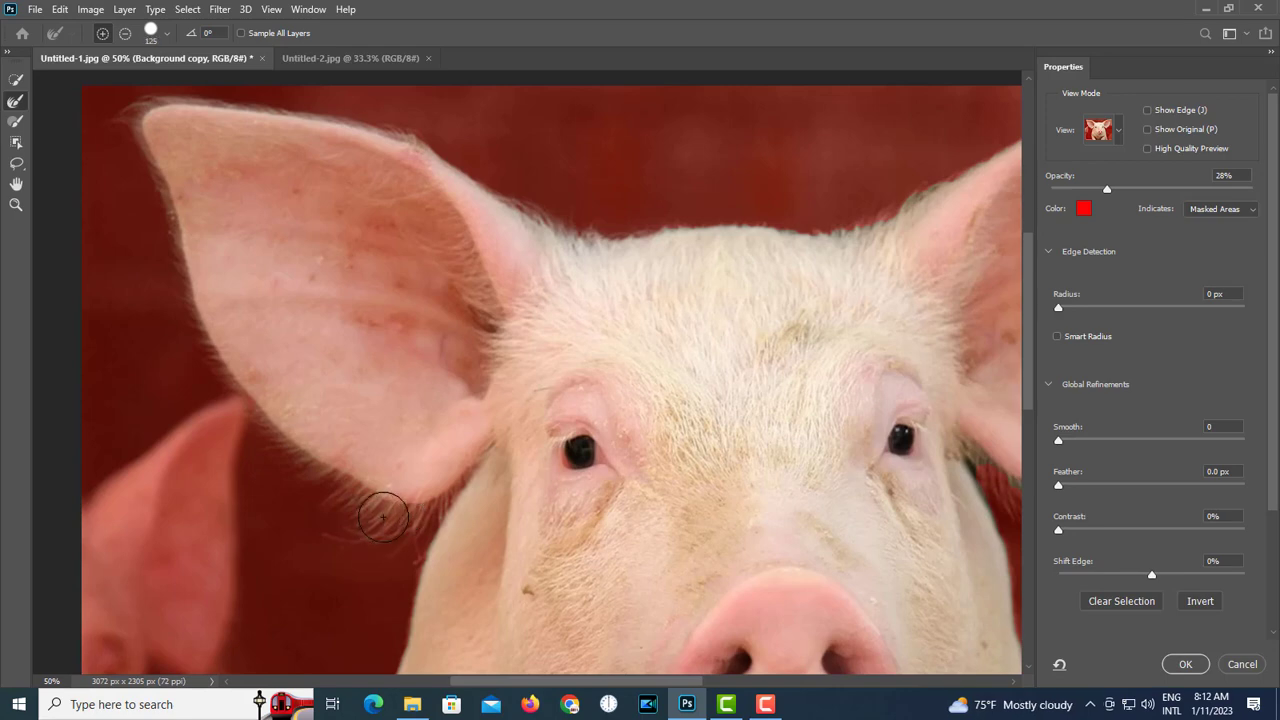
{"action": "mouse_move", "coordinate": [477, 530]}
{"action": "left_mouse_down"}
{"action": "mouse_move", "coordinate": [507, 478]}
{"action": "mouse_move", "coordinate": [507, 341]}
{"action": "left_mouse_up"}
{"action": "left_click_drag", "start_coordinate": [444, 613], "coordinate": [452, 474]}
{"action": "left_click_drag", "start_coordinate": [867, 550], "coordinate": [653, 568]}
- Paint the dark strip between the pig's front legs at the image's lower edge into the selection with the Brush Tool
{"action": "left_click_drag", "start_coordinate": [488, 654], "coordinate": [664, 652]}
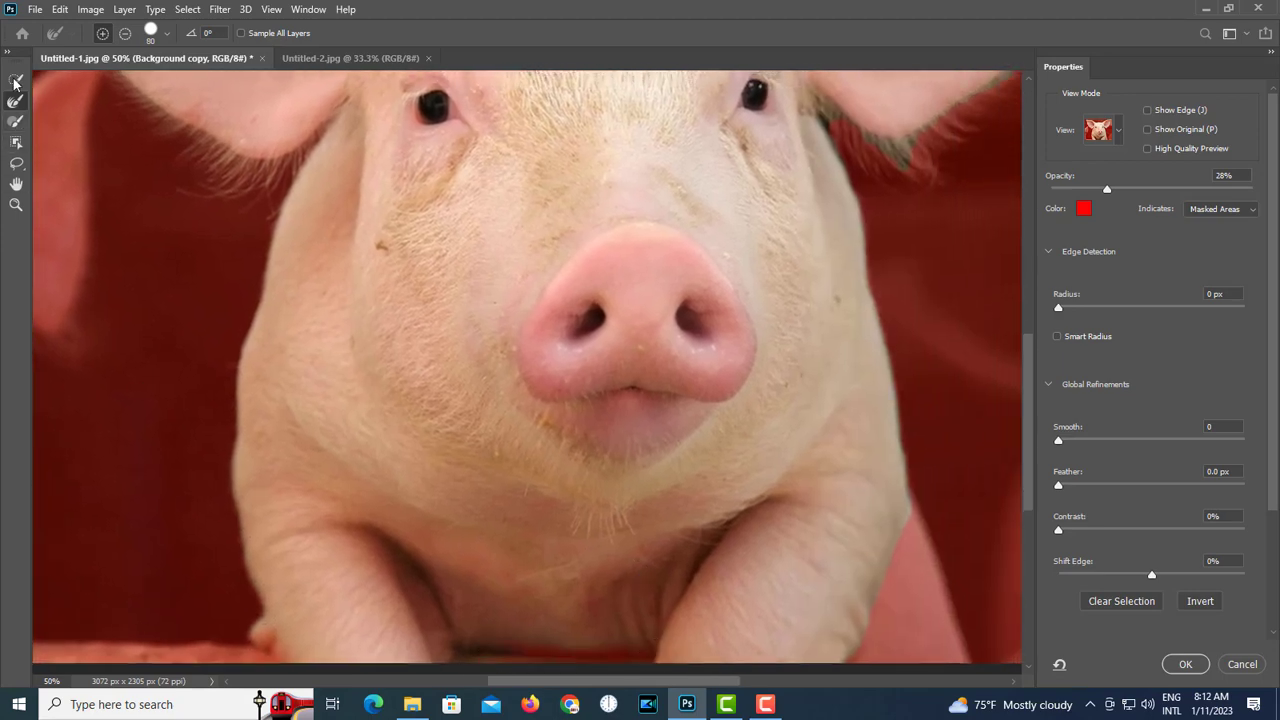
{"action": "left_click", "coordinate": [16, 121]}
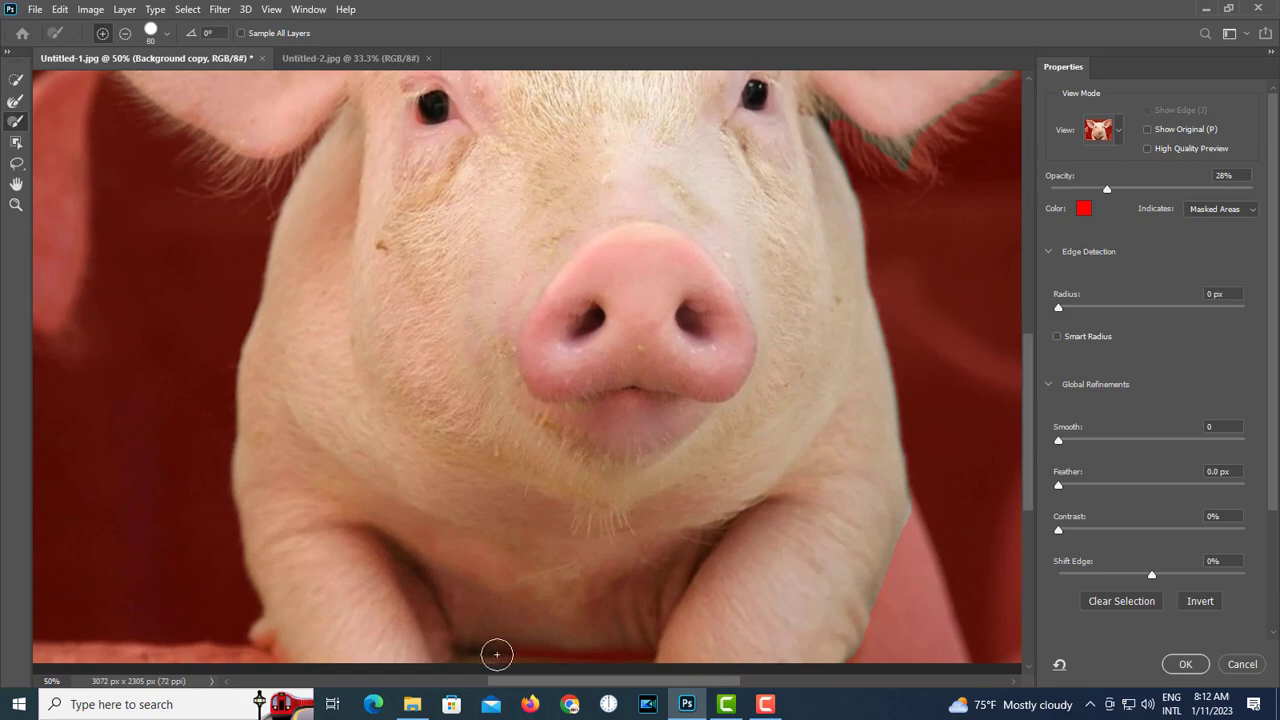
{"action": "left_click_drag", "start_coordinate": [497, 654], "coordinate": [644, 657]}
- Refine the selection edge along the image-right side of the pig's face and body with the Refine Edge Brush
{"action": "left_click", "coordinate": [16, 101]}
{"action": "left_click_drag", "start_coordinate": [711, 334], "coordinate": [587, 476]}
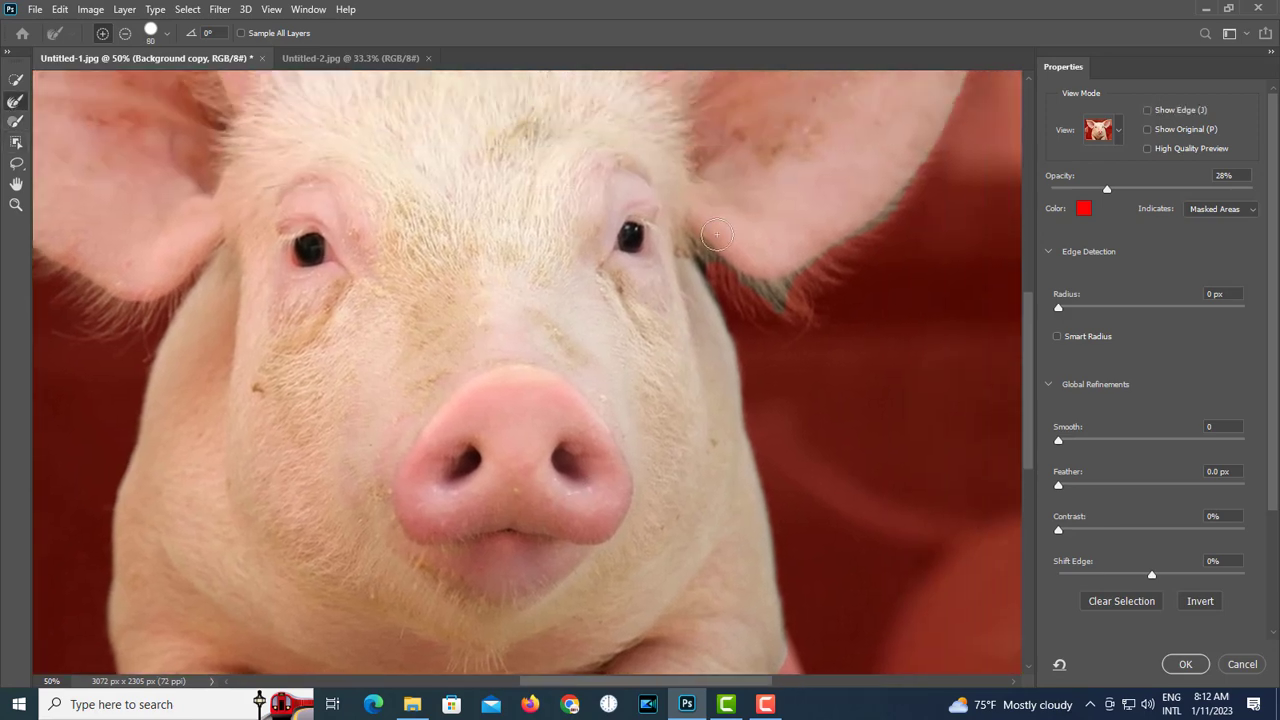
{"action": "left_click_drag", "start_coordinate": [748, 426], "coordinate": [728, 365]}
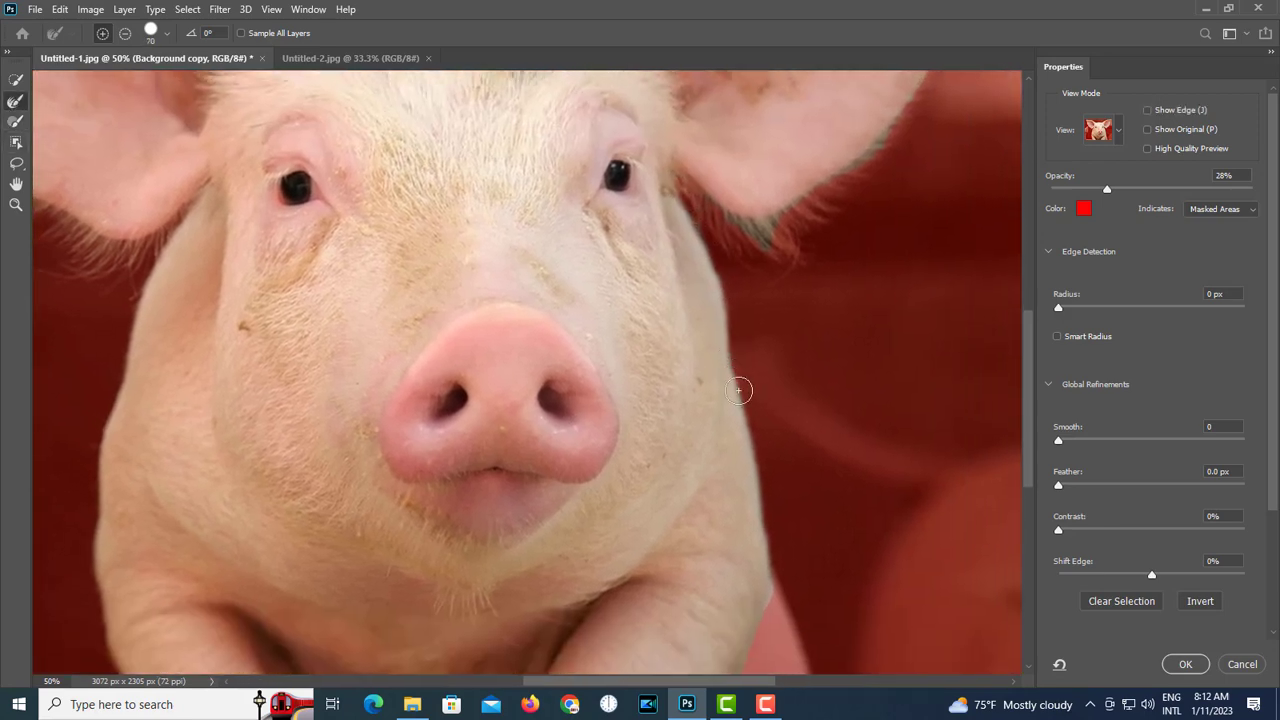
{"action": "left_click_drag", "start_coordinate": [740, 262], "coordinate": [721, 354]}
- Enlarge the Refine Edge Brush to 125 px and refine the hairy outline of the pig's image-right ear up to its tip
{"action": "key", "text": "bracketright"}
{"action": "key", "text": "bracketright"}
{"action": "key", "text": "bracketright"}
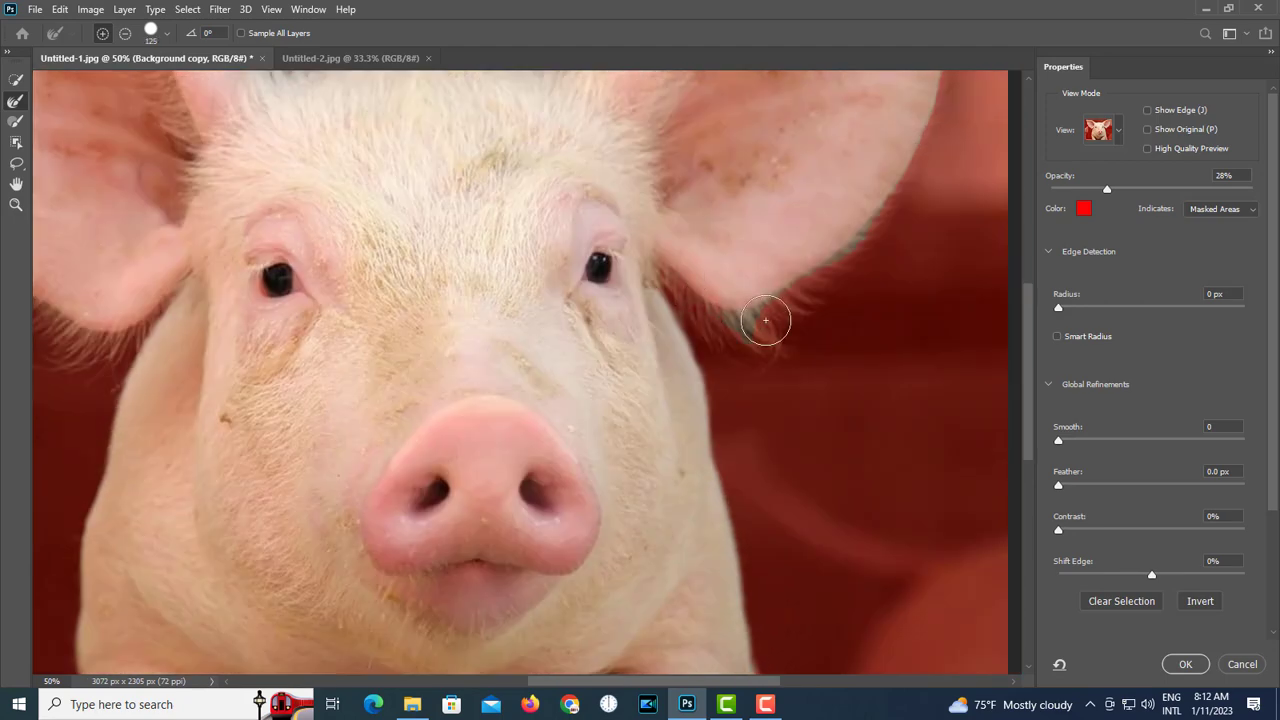
{"action": "left_click_drag", "start_coordinate": [855, 246], "coordinate": [774, 377]}
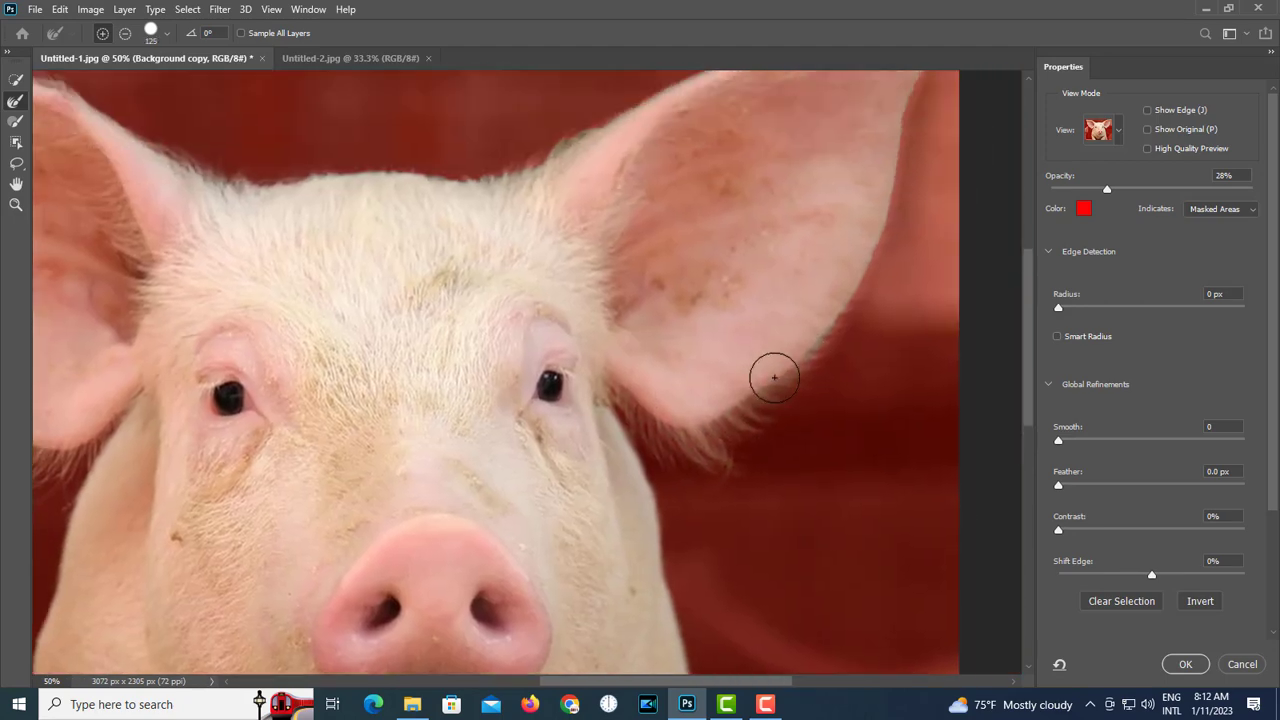
{"action": "left_click_drag", "start_coordinate": [873, 248], "coordinate": [813, 381]}
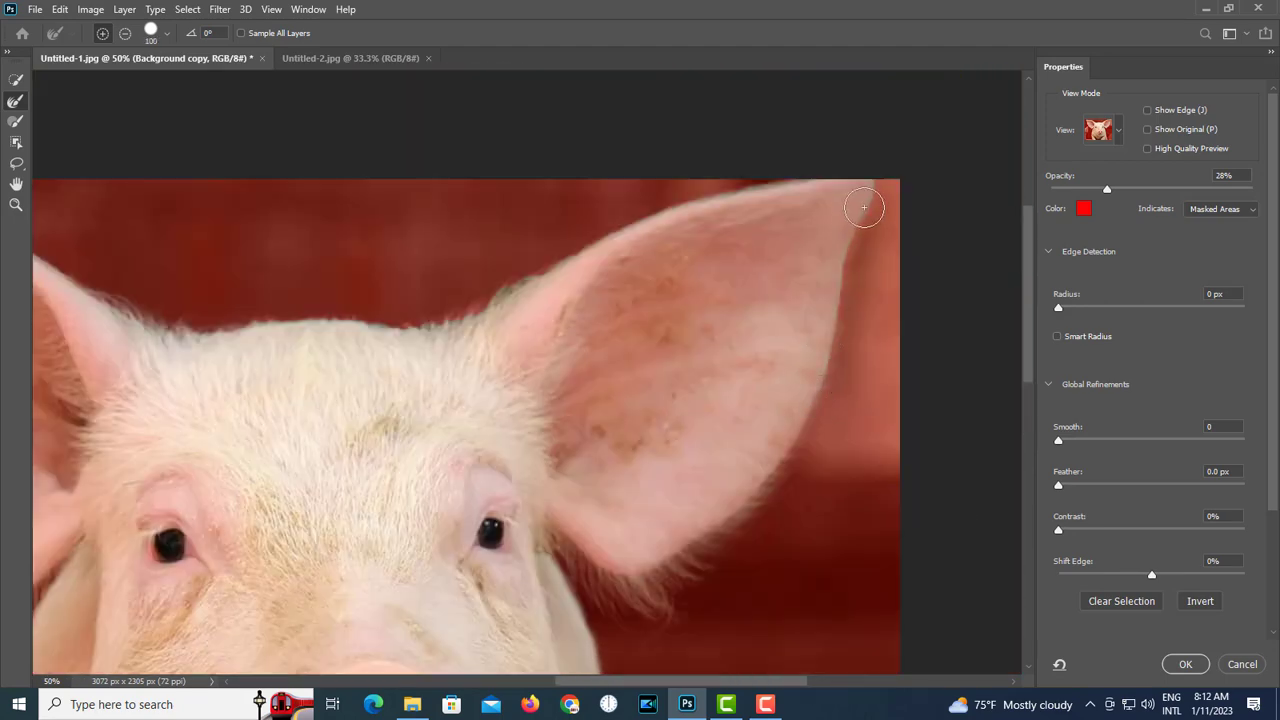
{"action": "left_click_drag", "start_coordinate": [604, 261], "coordinate": [704, 231]}
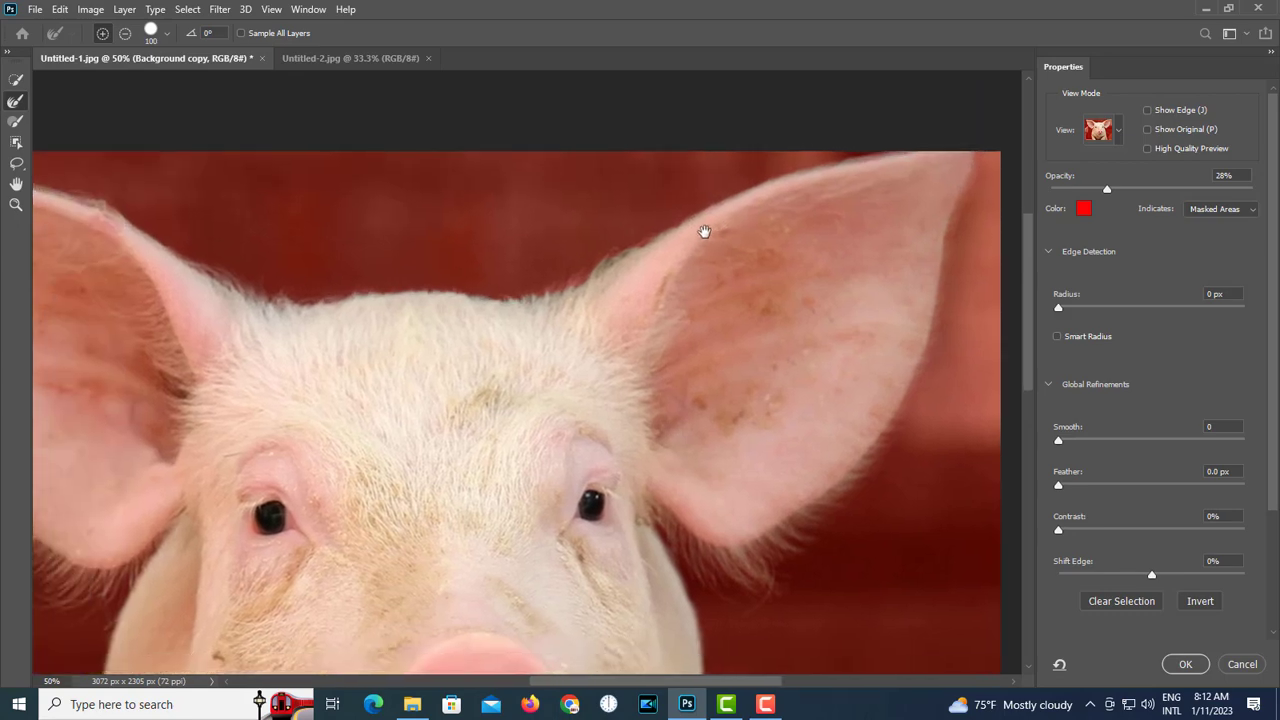
- Add the pig's pale hind leg behind the image-right front leg to the selection with the Brush Tool
{"action": "left_click_drag", "start_coordinate": [685, 292], "coordinate": [515, 339]}
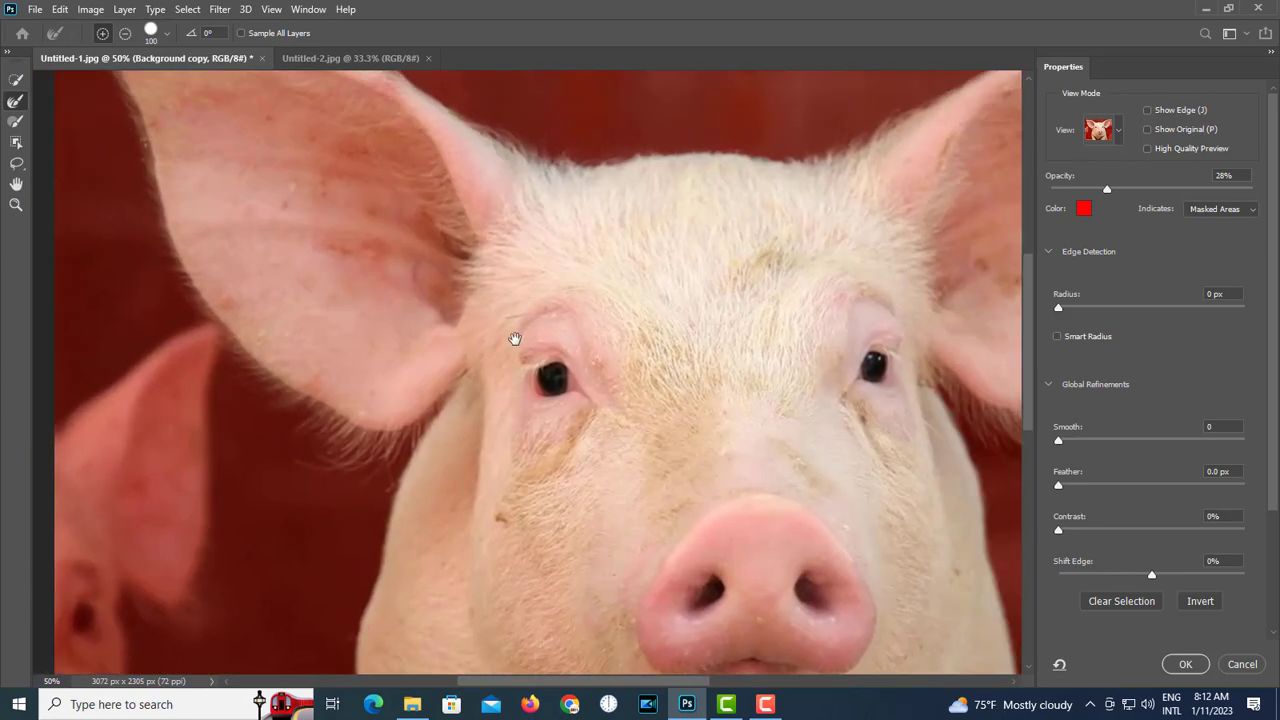
{"action": "left_click_drag", "start_coordinate": [836, 595], "coordinate": [728, 349]}
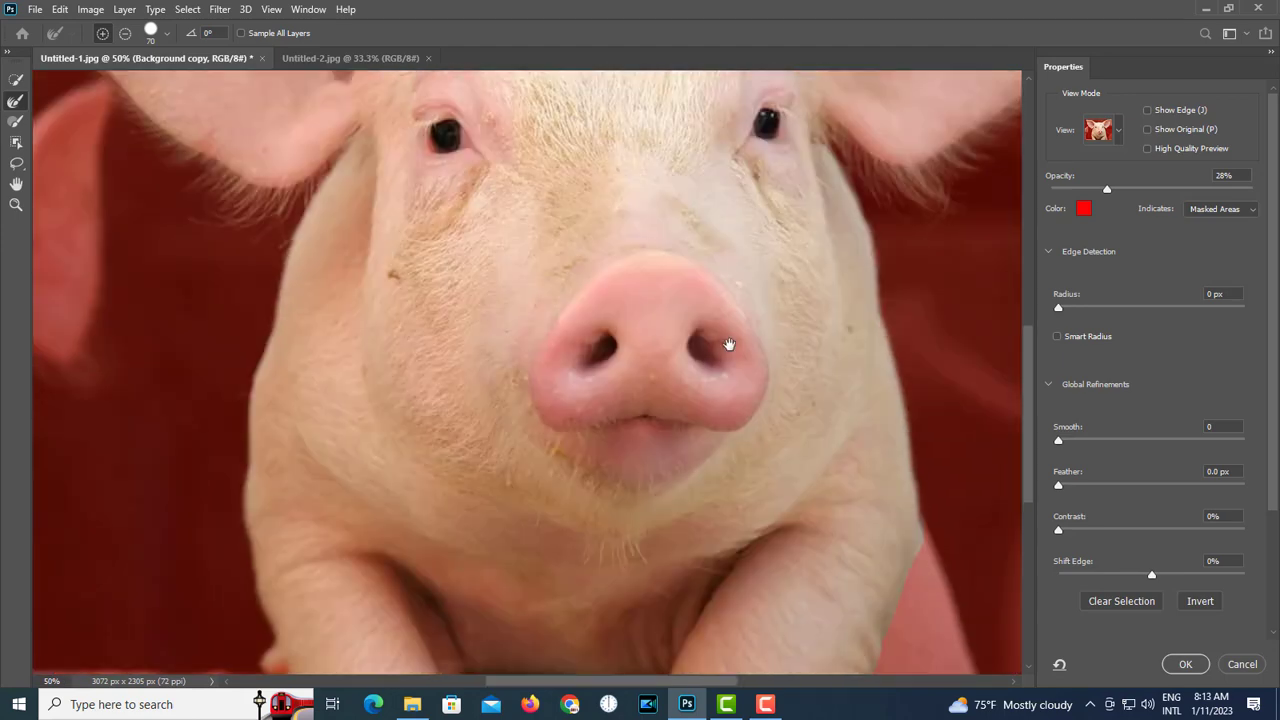
{"action": "left_click_drag", "start_coordinate": [764, 572], "coordinate": [700, 493]}
{"action": "key", "text": "b"}
{"action": "mouse_move", "coordinate": [820, 528]}
{"action": "left_mouse_down"}
{"action": "mouse_move", "coordinate": [838, 612]}
{"action": "mouse_move", "coordinate": [834, 509]}
{"action": "mouse_move", "coordinate": [849, 520]}
{"action": "left_mouse_up"}
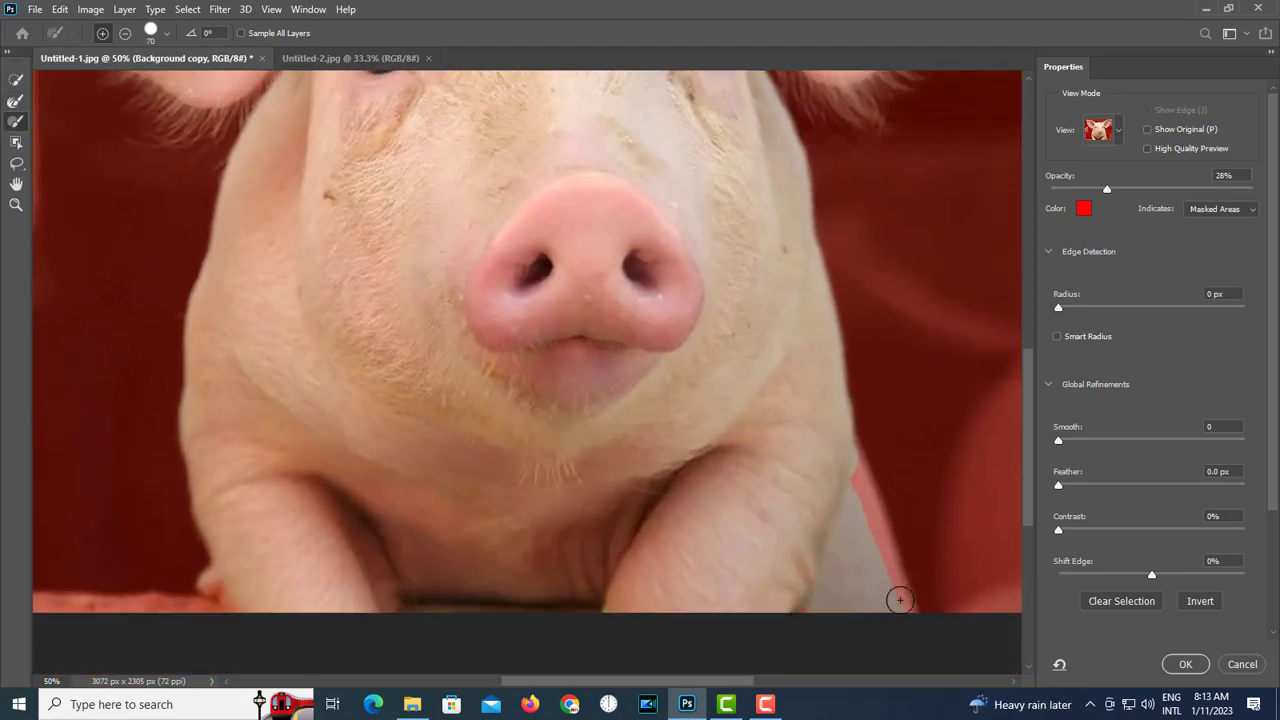
{"action": "scroll", "coordinate": [880, 571], "scroll_direction": "up", "scroll_amount": 1}
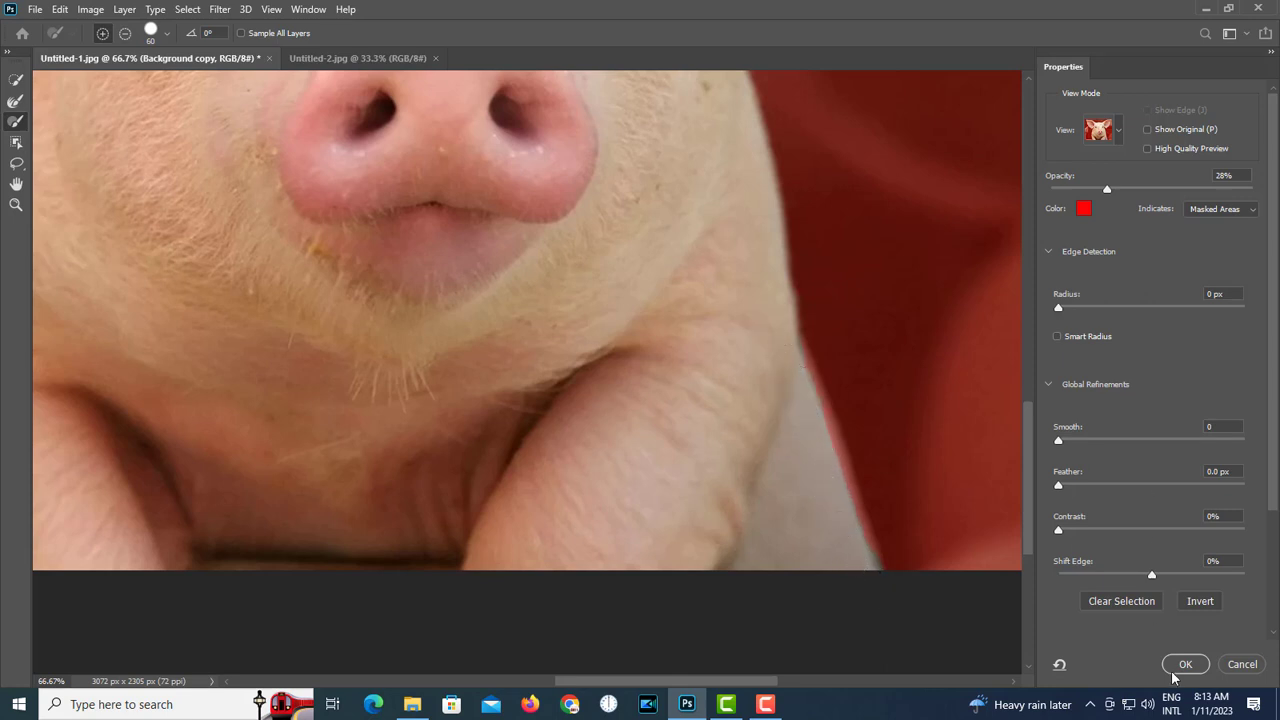
- Output the refined selection as a Layer Mask on the Background copy layer
{"action": "scroll", "coordinate": [1173, 531], "scroll_direction": "down", "scroll_amount": 3}
{"action": "left_click", "coordinate": [1167, 591]}
{"action": "left_click", "coordinate": [1166, 616]}
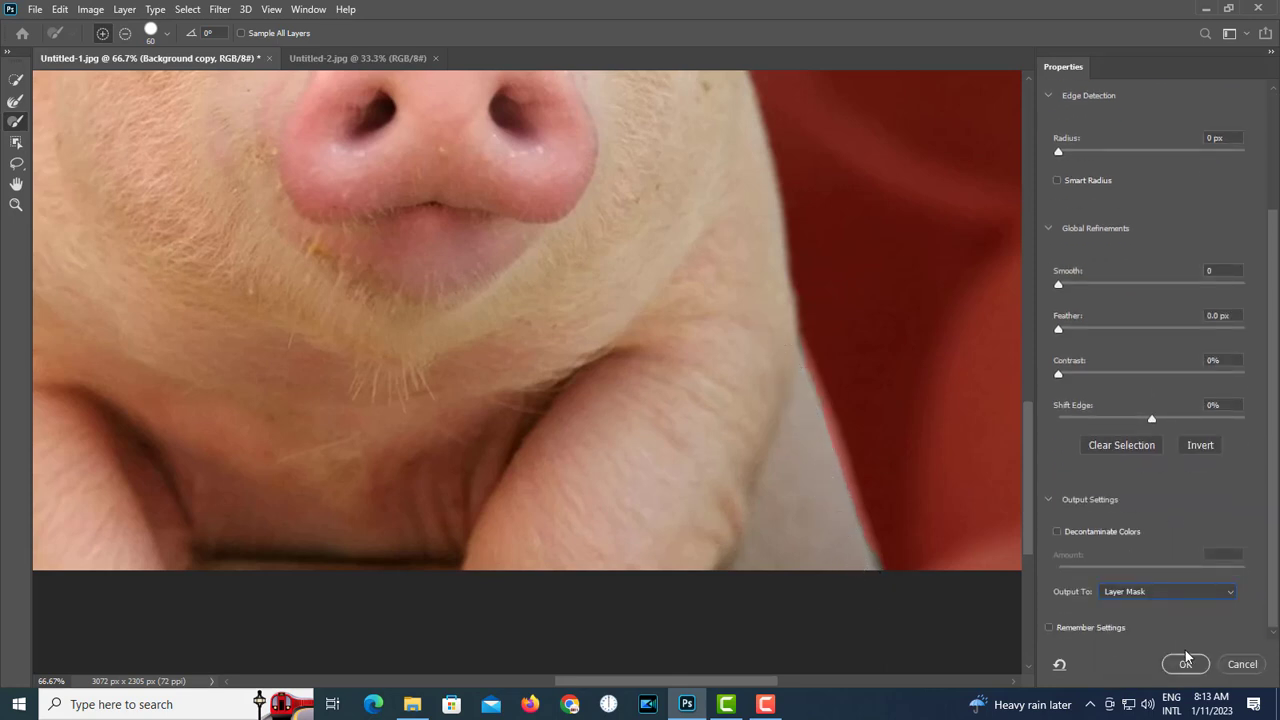
{"action": "left_click", "coordinate": [1186, 662]}
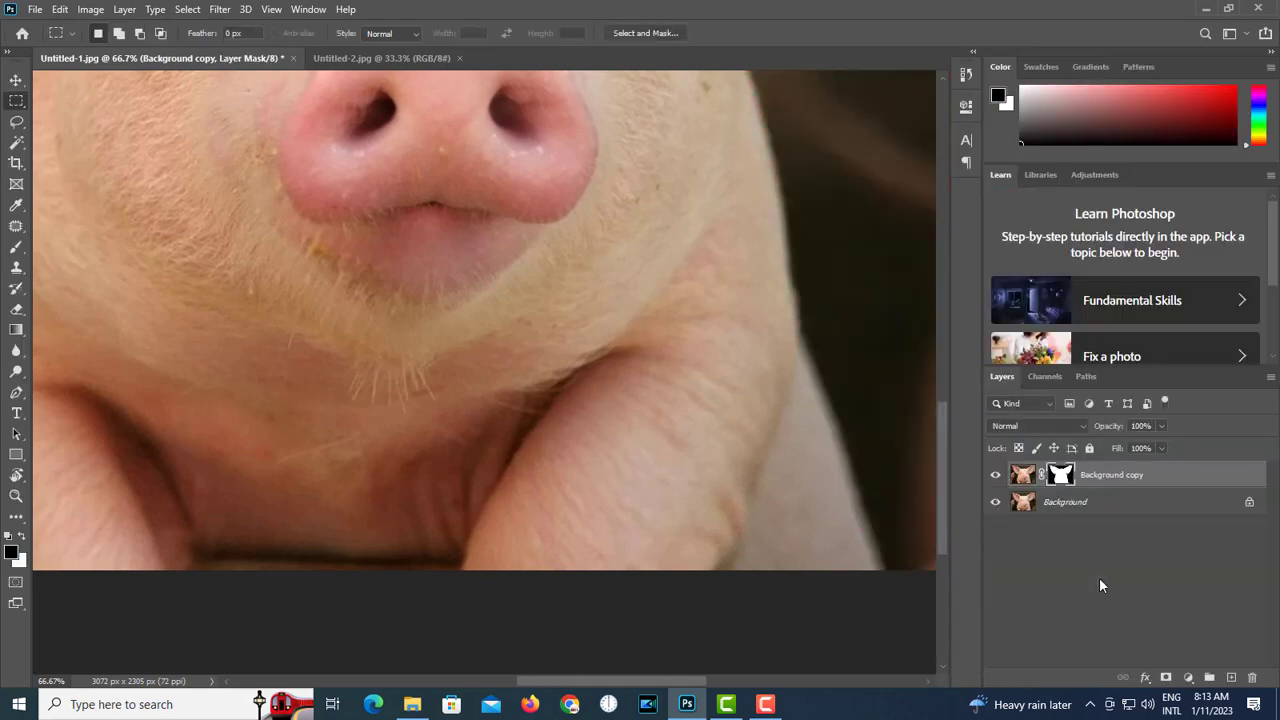
{"action": "key", "text": "super"}
{"action": "left_click", "coordinate": [816, 7]}
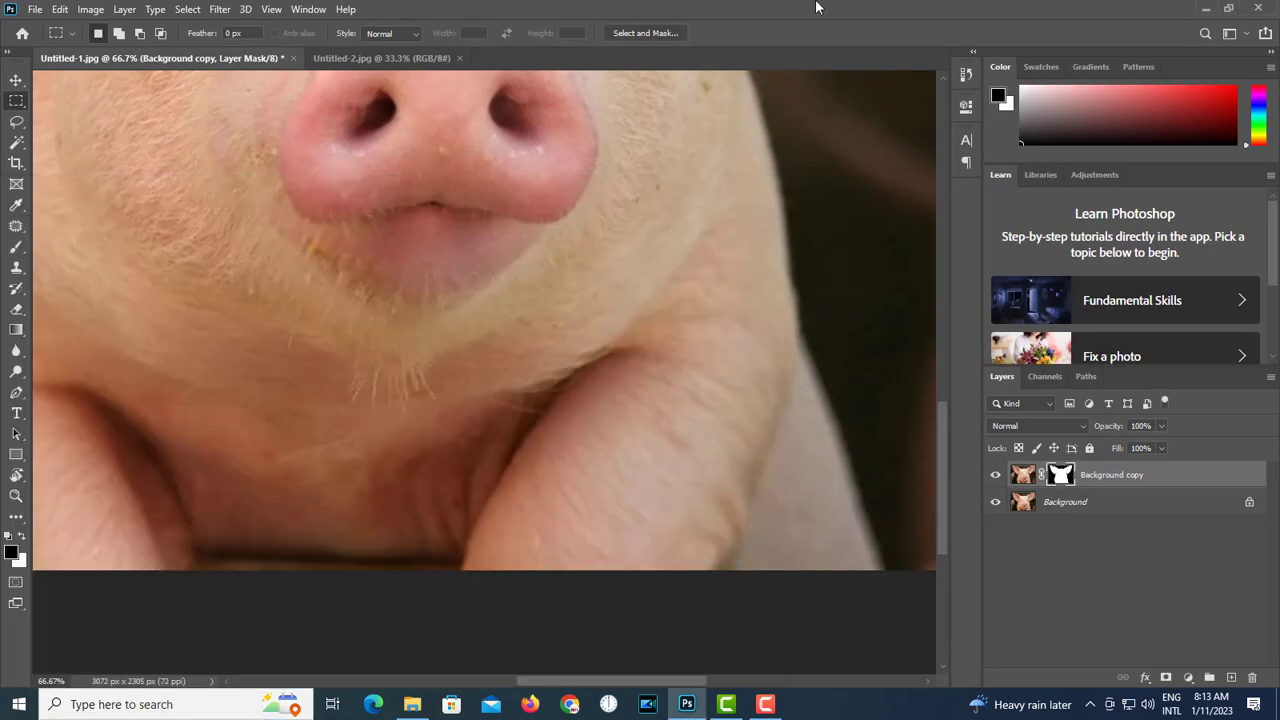
{"action": "scroll", "coordinate": [633, 336], "scroll_direction": "down", "scroll_amount": 3}
{"action": "left_click_drag", "start_coordinate": [426, 363], "coordinate": [721, 434]}
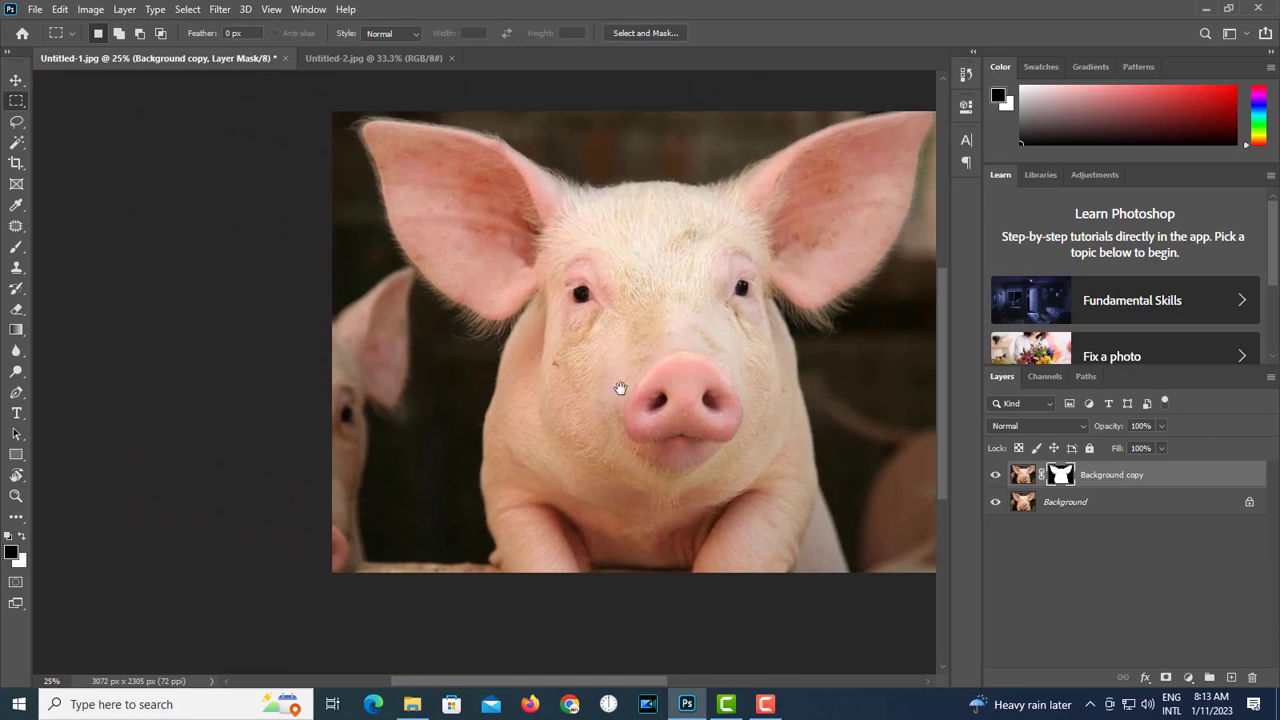
{"action": "left_click_drag", "start_coordinate": [558, 293], "coordinate": [498, 286]}
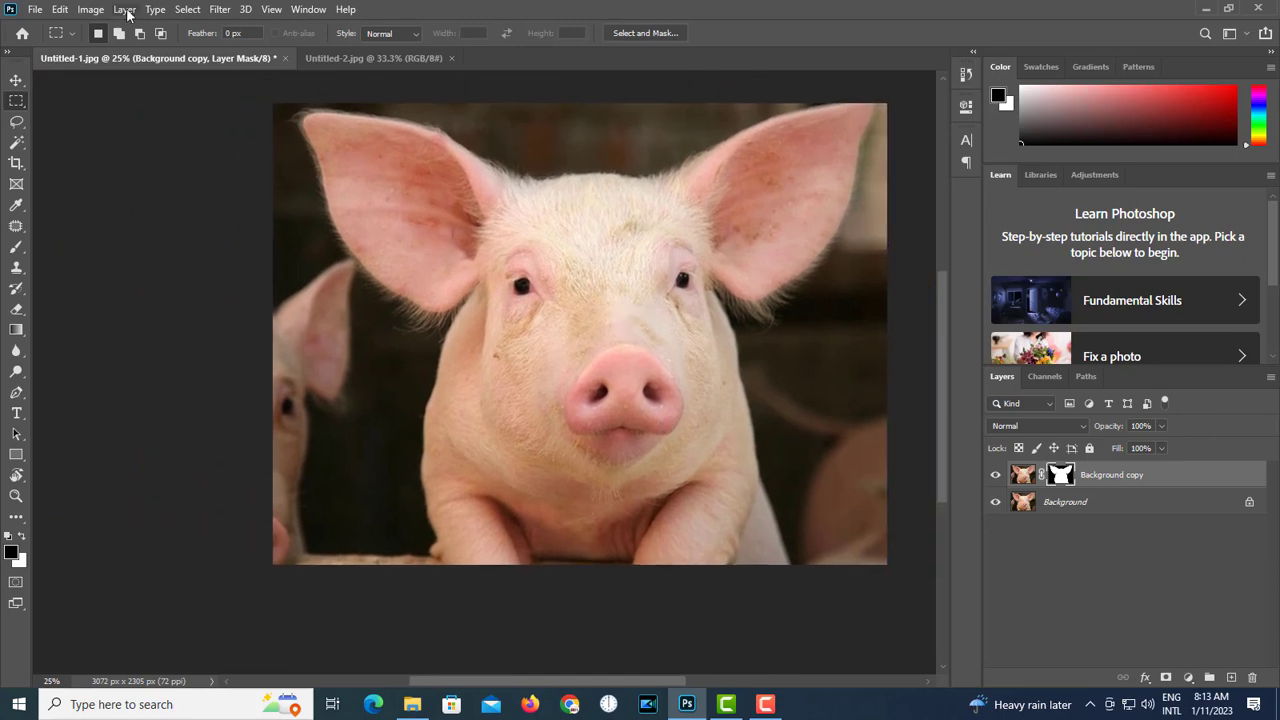
- Switch to the Untitled-2.jpg document with the two blue characters
{"action": "left_click", "coordinate": [348, 59]}
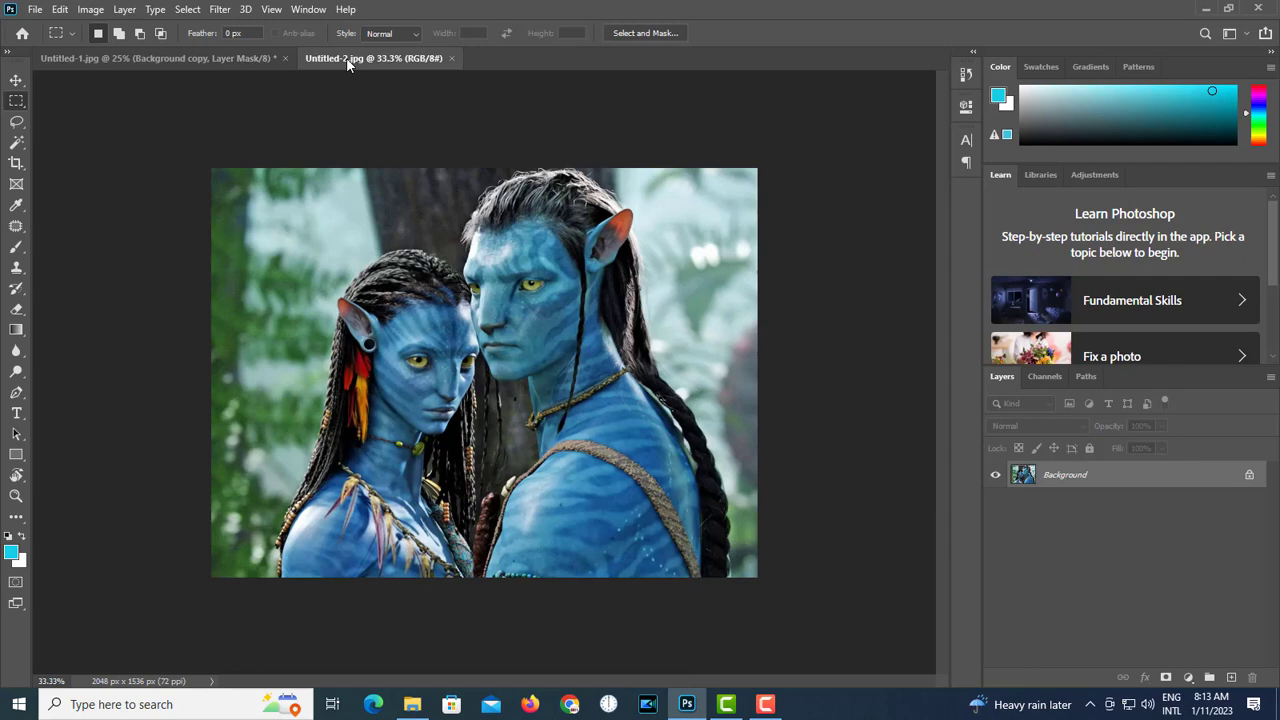
{"action": "left_click", "coordinate": [199, 60]}
{"action": "left_click", "coordinate": [410, 57]}
{"action": "key", "text": "ctrl+plus"}
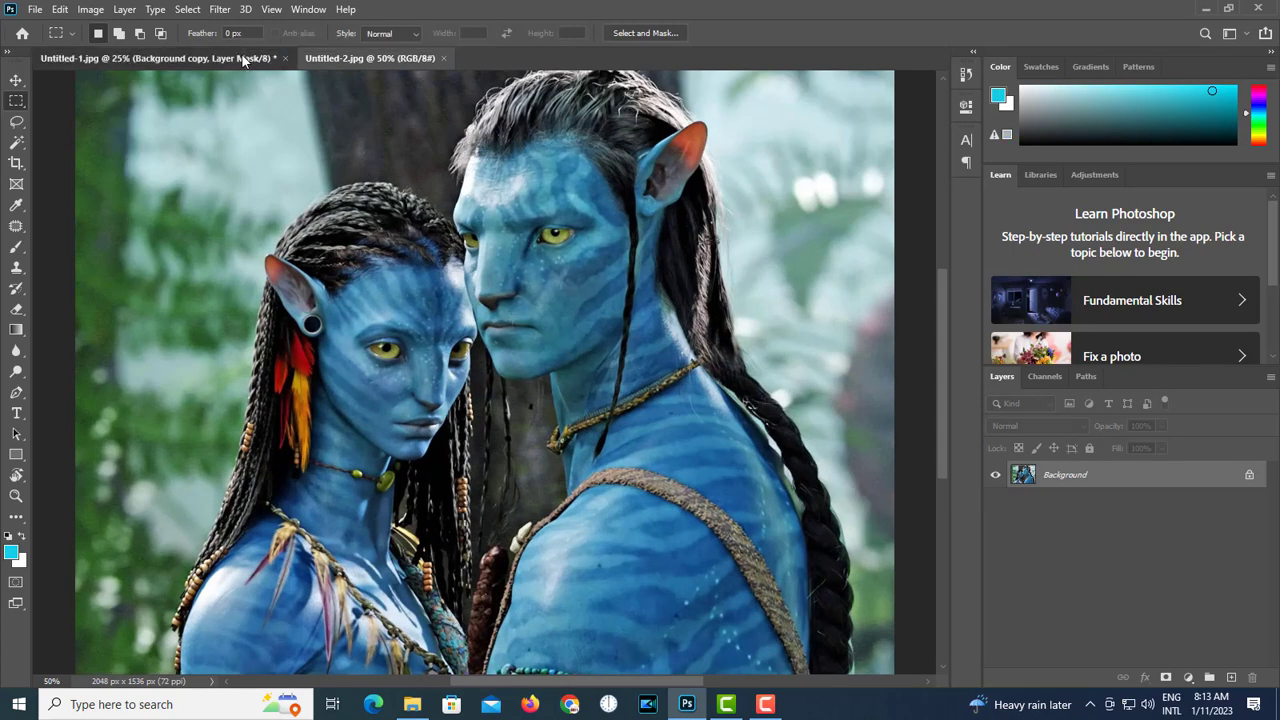
{"action": "left_click", "coordinate": [245, 58]}
{"action": "left_click", "coordinate": [381, 60]}
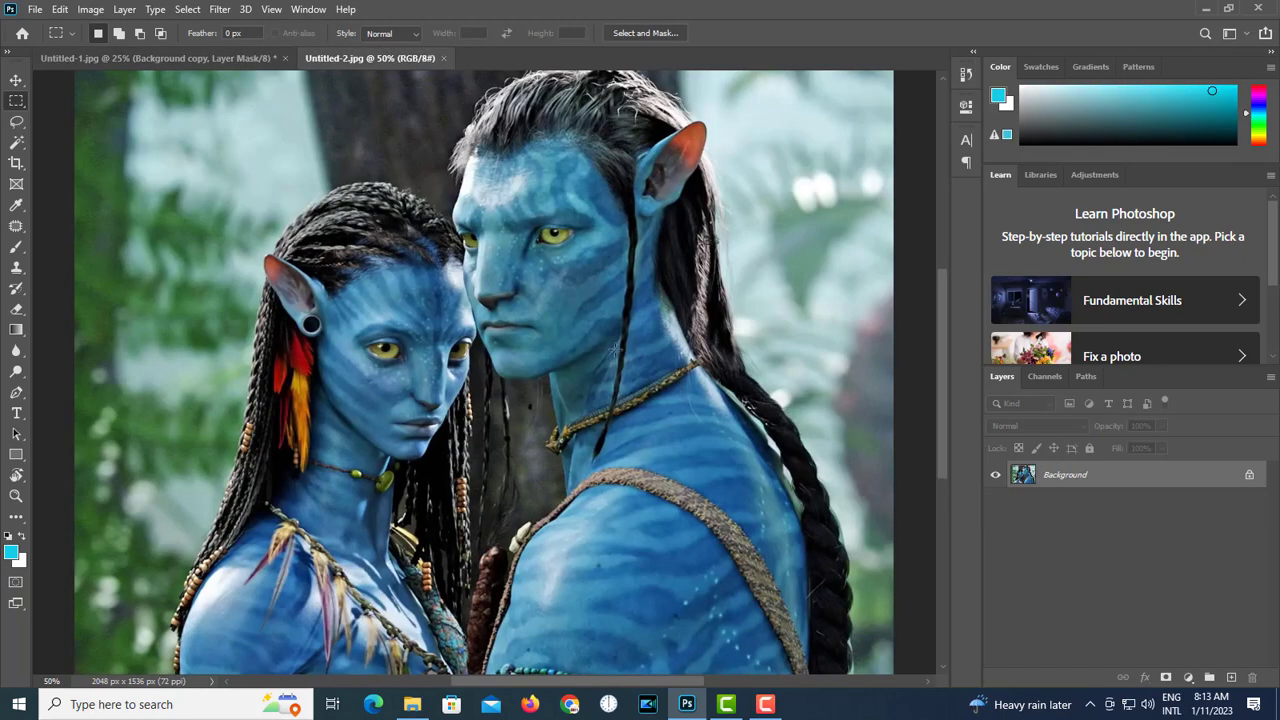
- Duplicate the Background layer twice and fill the lower copy, Background copy, with the cyan foreground color
{"action": "key", "text": "l"}
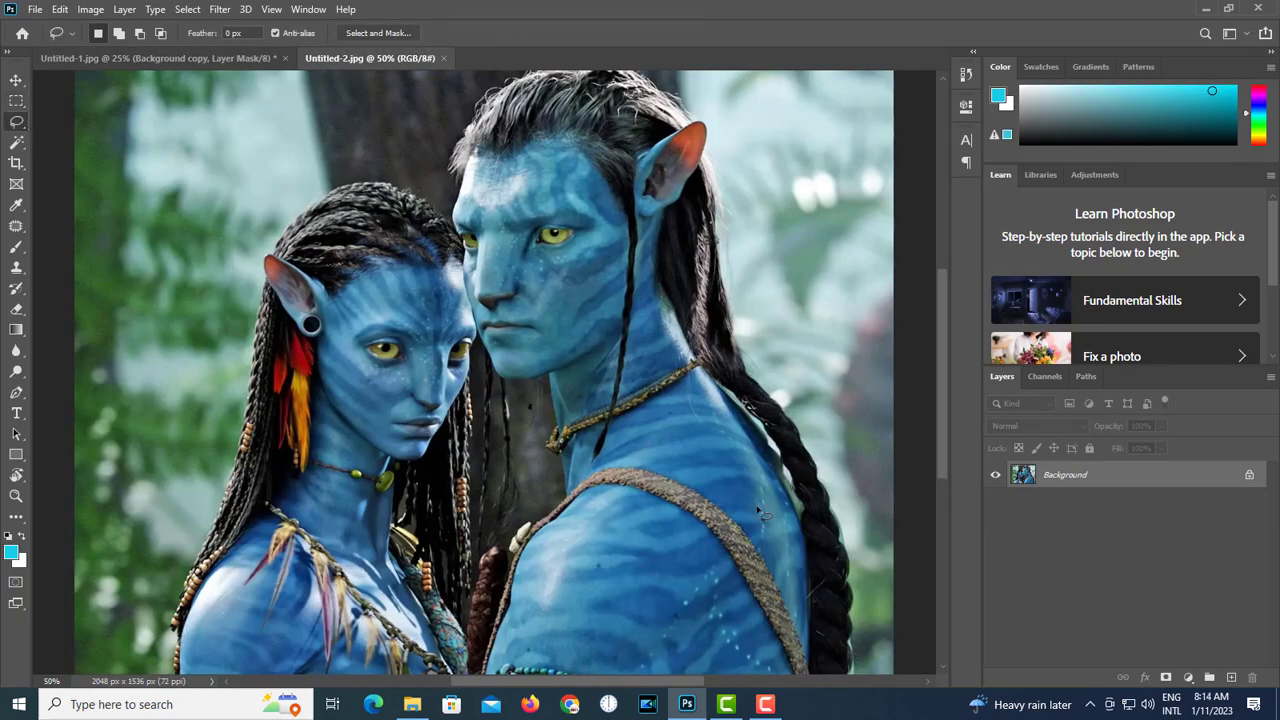
{"action": "key", "text": "ctrl+j"}
{"action": "key", "text": "ctrl+j"}
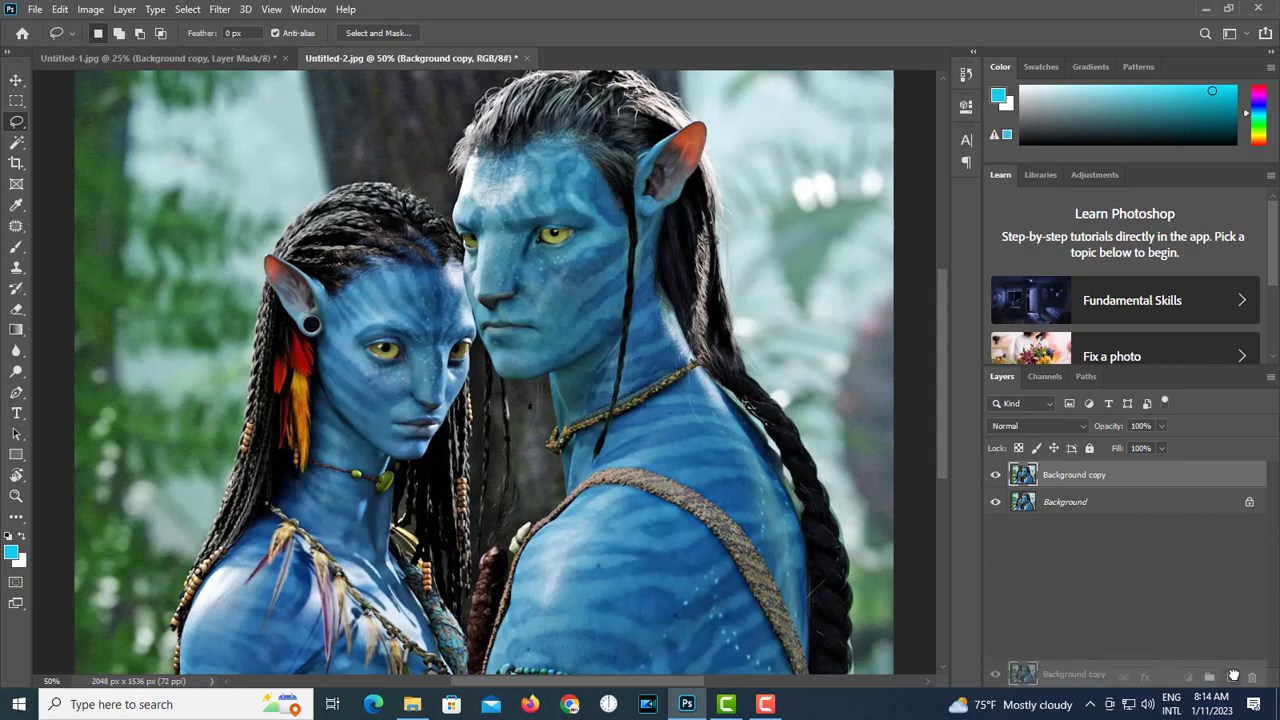
{"action": "left_click", "coordinate": [1087, 503]}
{"action": "key", "text": "alt+BackSpace"}
- Lasso the thin braid beside the male character's face on Background copy 2, copy it to a new layer, and hide Background copy 2
{"action": "left_click", "coordinate": [1075, 470]}
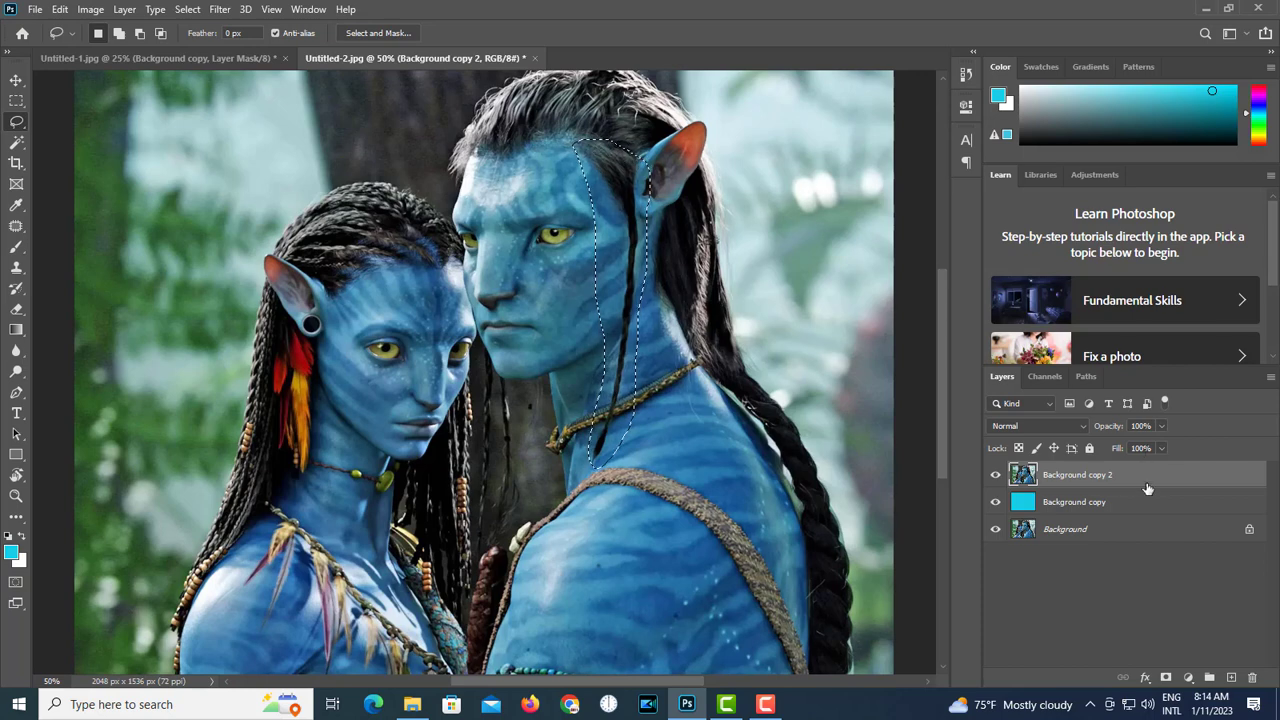
{"action": "key", "text": "ctrl+j"}
{"action": "left_click", "coordinate": [995, 502]}
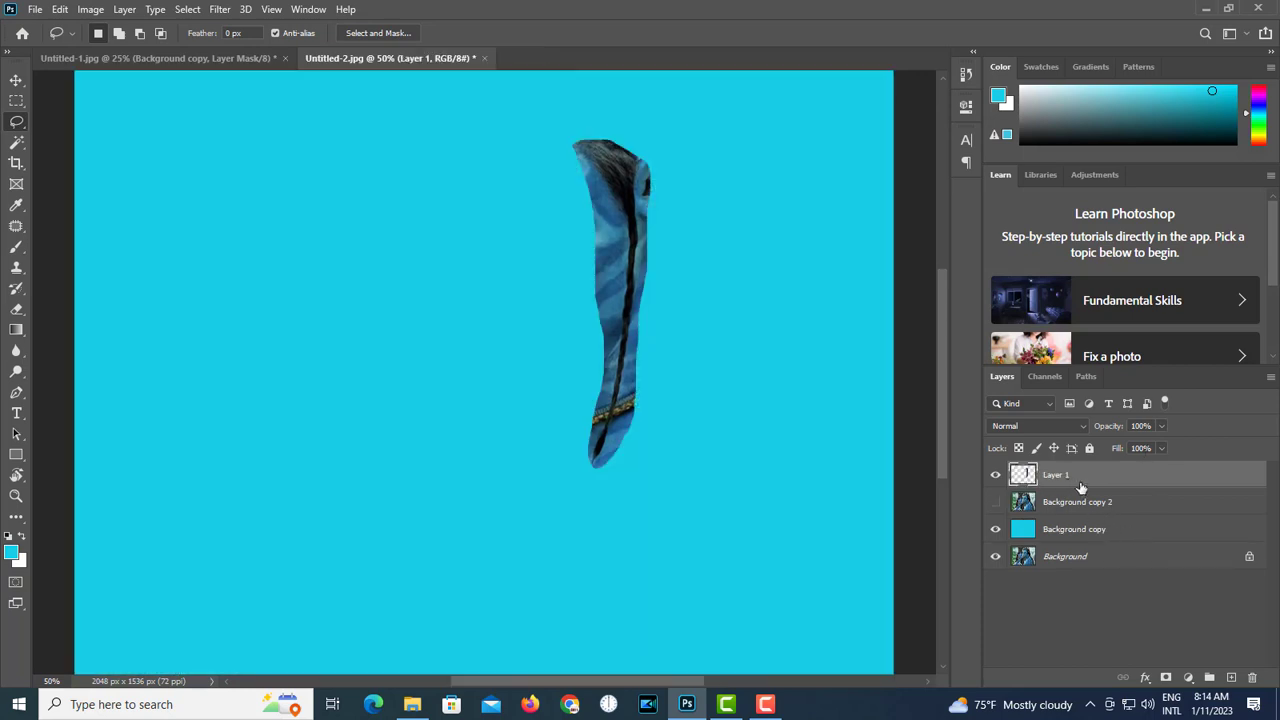
- Remove the blue skin around the braid on Layer 1 with the Background Eraser Tool, size 1500 and tolerance 38%
{"action": "right_click", "coordinate": [20, 311]}
{"action": "left_click", "coordinate": [114, 323]}
{"action": "left_click", "coordinate": [609, 358]}
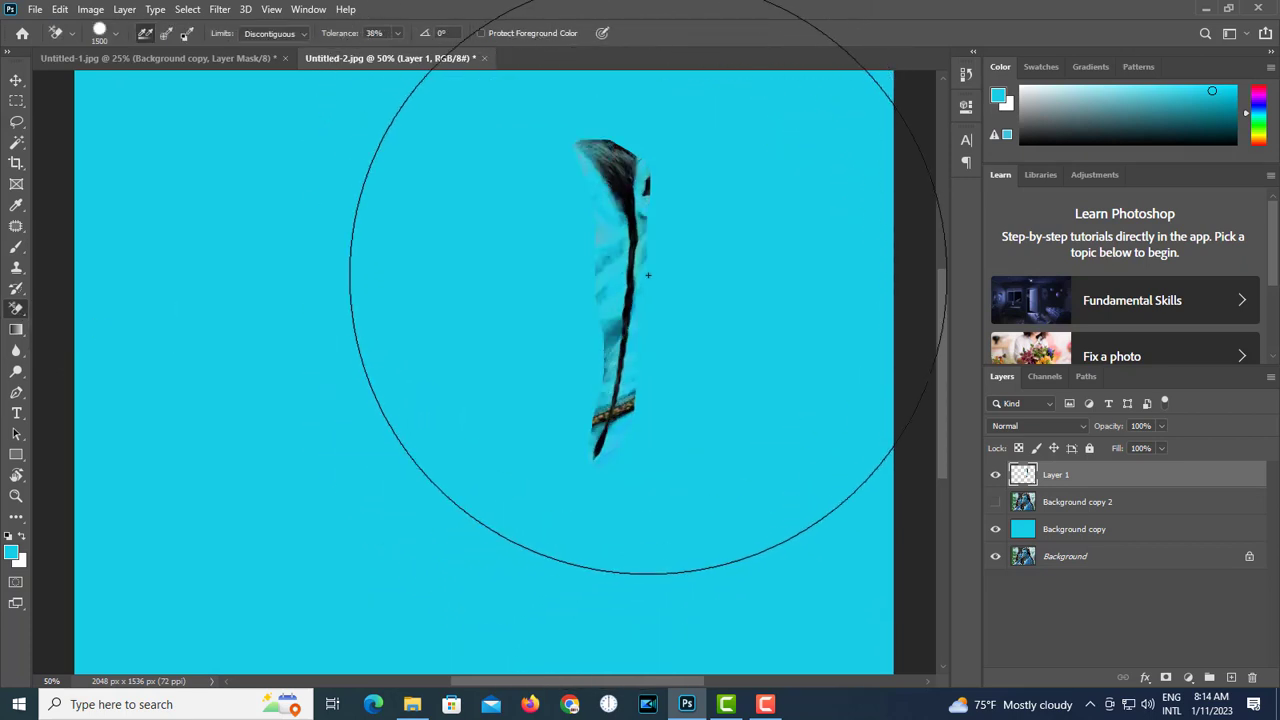
- Erase tightly along both edges of the braid's lower tip and remove the necklace piece on its image-right side with the Eraser Tool
{"action": "left_click_drag", "start_coordinate": [618, 440], "coordinate": [664, 354]}
{"action": "scroll", "coordinate": [667, 345], "scroll_direction": "up", "scroll_amount": 2}
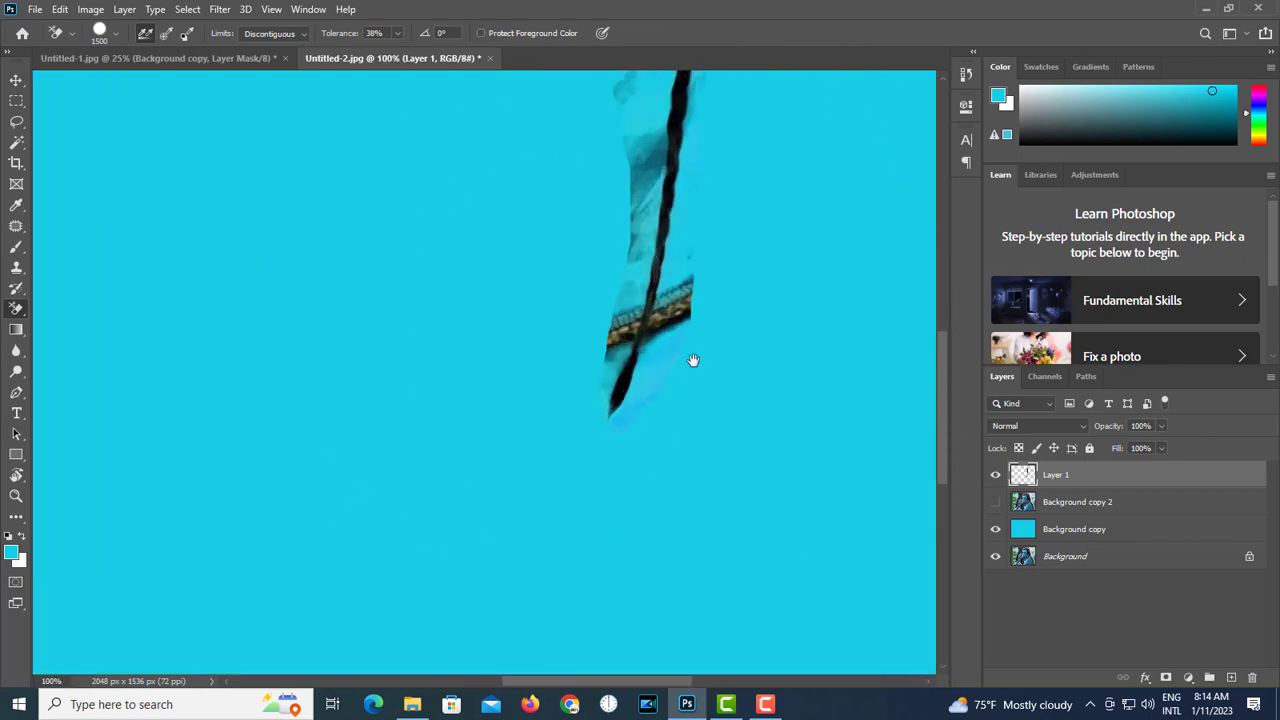
{"action": "scroll", "coordinate": [692, 358], "scroll_direction": "up", "scroll_amount": 1}
{"action": "right_click", "coordinate": [16, 308]}
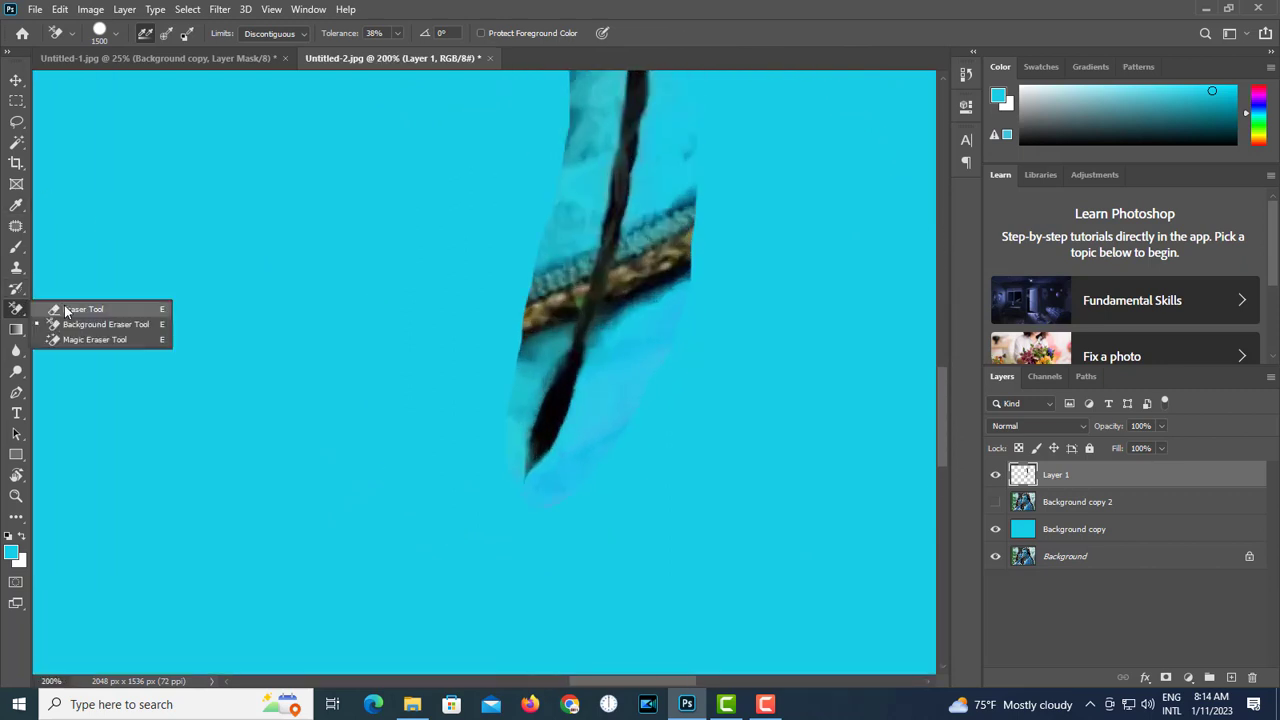
{"action": "left_click", "coordinate": [88, 308]}
{"action": "mouse_move", "coordinate": [686, 294]}
{"action": "left_mouse_down"}
{"action": "mouse_move", "coordinate": [709, 188]}
{"action": "mouse_move", "coordinate": [687, 177]}
{"action": "mouse_move", "coordinate": [624, 244]}
{"action": "left_mouse_up"}
{"action": "key", "text": "bracketleft"}
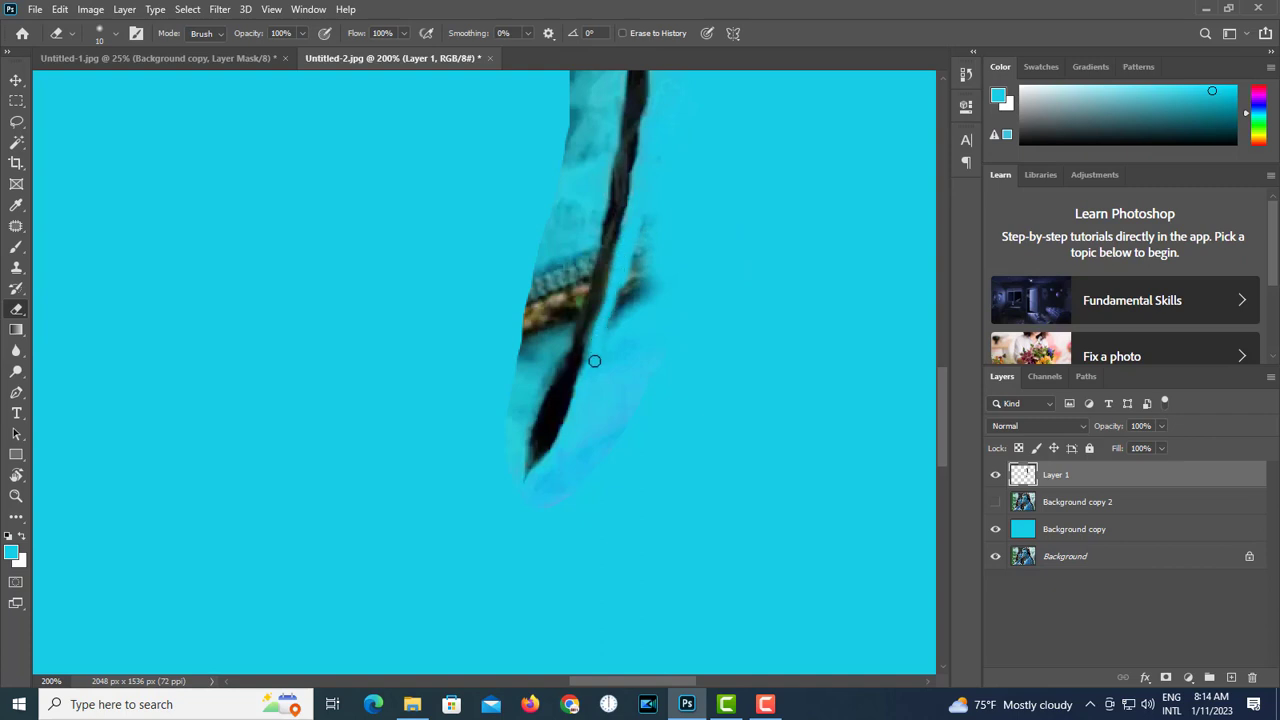
{"action": "left_click_drag", "start_coordinate": [578, 294], "coordinate": [553, 358]}
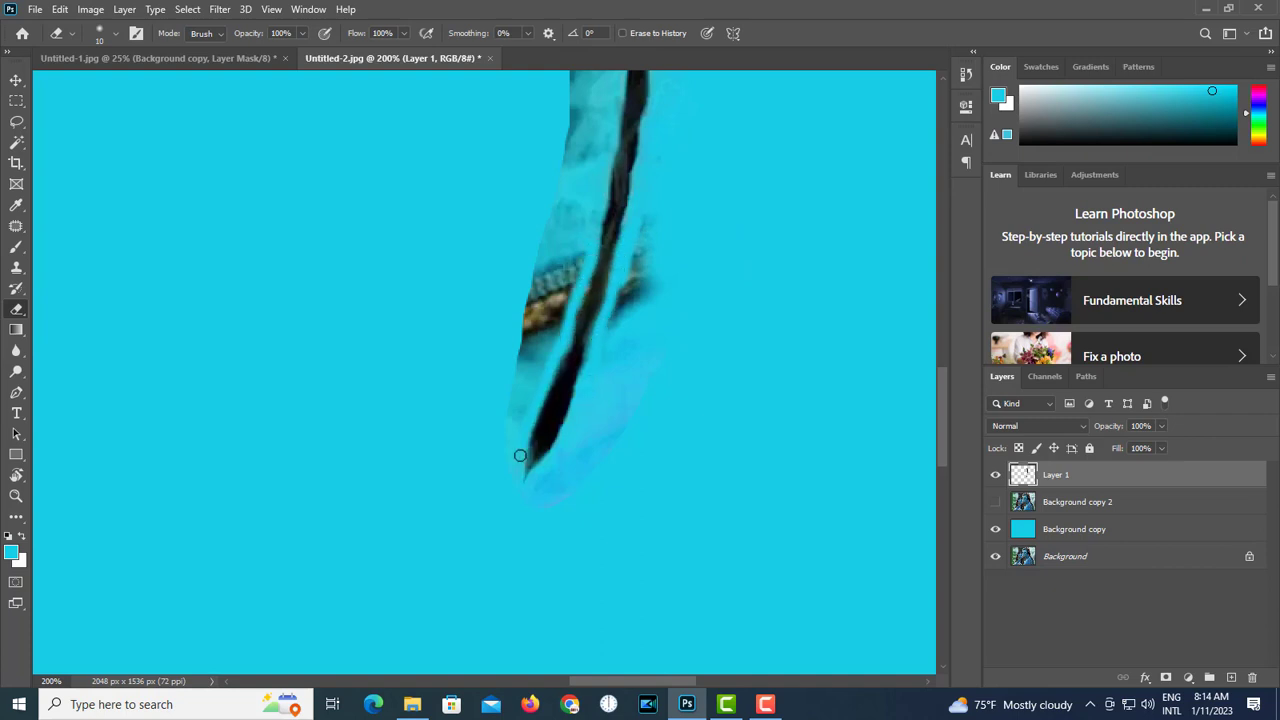
{"action": "left_click_drag", "start_coordinate": [612, 330], "coordinate": [628, 281]}
{"action": "left_click_drag", "start_coordinate": [653, 227], "coordinate": [624, 286]}
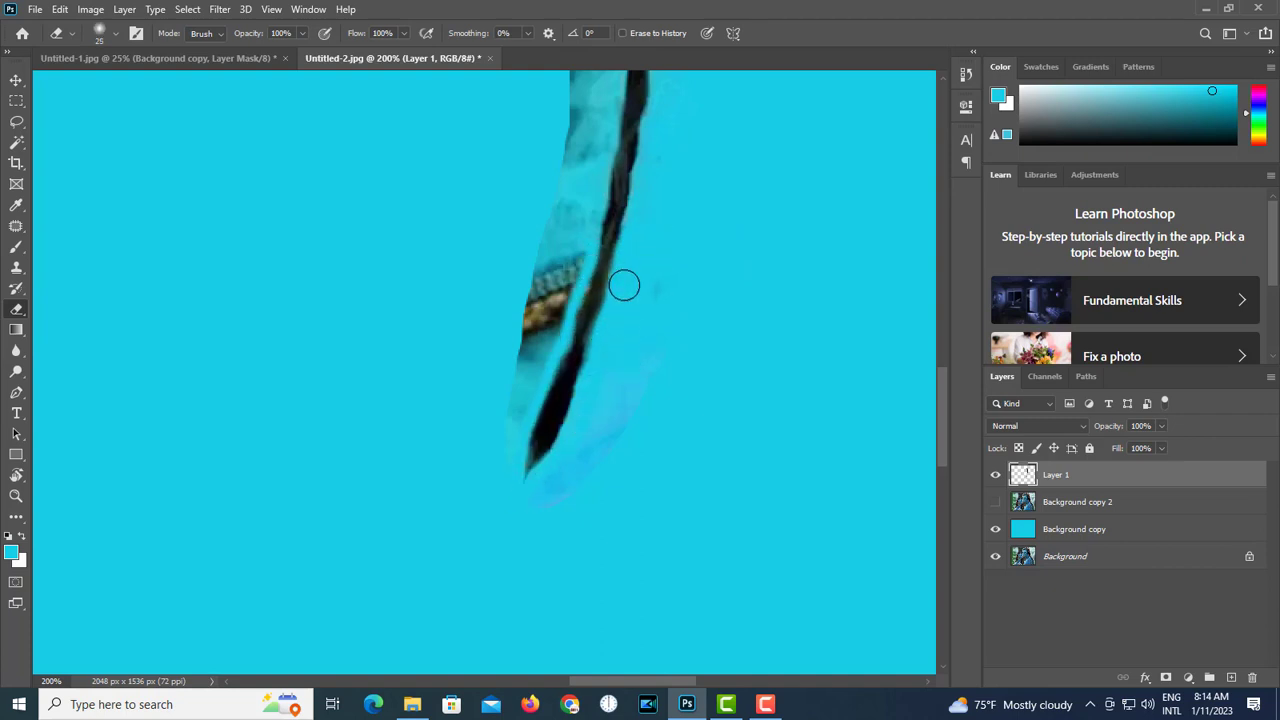
- Erase the remaining necklace piece and skin residue on the image-left side of the braid's lower part
{"action": "mouse_move", "coordinate": [558, 508]}
{"action": "left_mouse_down"}
{"action": "mouse_move", "coordinate": [493, 413]}
{"action": "mouse_move", "coordinate": [509, 426]}
{"action": "mouse_move", "coordinate": [575, 242]}
{"action": "mouse_move", "coordinate": [543, 346]}
{"action": "mouse_move", "coordinate": [573, 277]}
{"action": "mouse_move", "coordinate": [532, 291]}
{"action": "left_mouse_up"}
{"action": "left_click_drag", "start_coordinate": [565, 190], "coordinate": [530, 398]}
{"action": "mouse_move", "coordinate": [557, 311]}
{"action": "left_mouse_down"}
{"action": "mouse_move", "coordinate": [583, 131]}
{"action": "mouse_move", "coordinate": [584, 246]}
{"action": "left_mouse_up"}
{"action": "mouse_move", "coordinate": [586, 200]}
{"action": "left_mouse_down"}
{"action": "mouse_move", "coordinate": [535, 327]}
{"action": "mouse_move", "coordinate": [544, 452]}
{"action": "mouse_move", "coordinate": [545, 397]}
{"action": "left_mouse_up"}
{"action": "left_click_drag", "start_coordinate": [540, 308], "coordinate": [540, 505]}
{"action": "mouse_move", "coordinate": [530, 312]}
{"action": "left_mouse_down"}
{"action": "mouse_move", "coordinate": [514, 377]}
{"action": "mouse_move", "coordinate": [489, 169]}
{"action": "mouse_move", "coordinate": [510, 381]}
{"action": "left_mouse_up"}
- Erase the skin residue on the image-left side of the upper braid with a 45 px eraser, and closer to the strand with 25 px
{"action": "key", "text": "bracketright"}
{"action": "key", "text": "bracketright"}
{"action": "key", "text": "bracketright"}
{"action": "key", "text": "bracketright"}
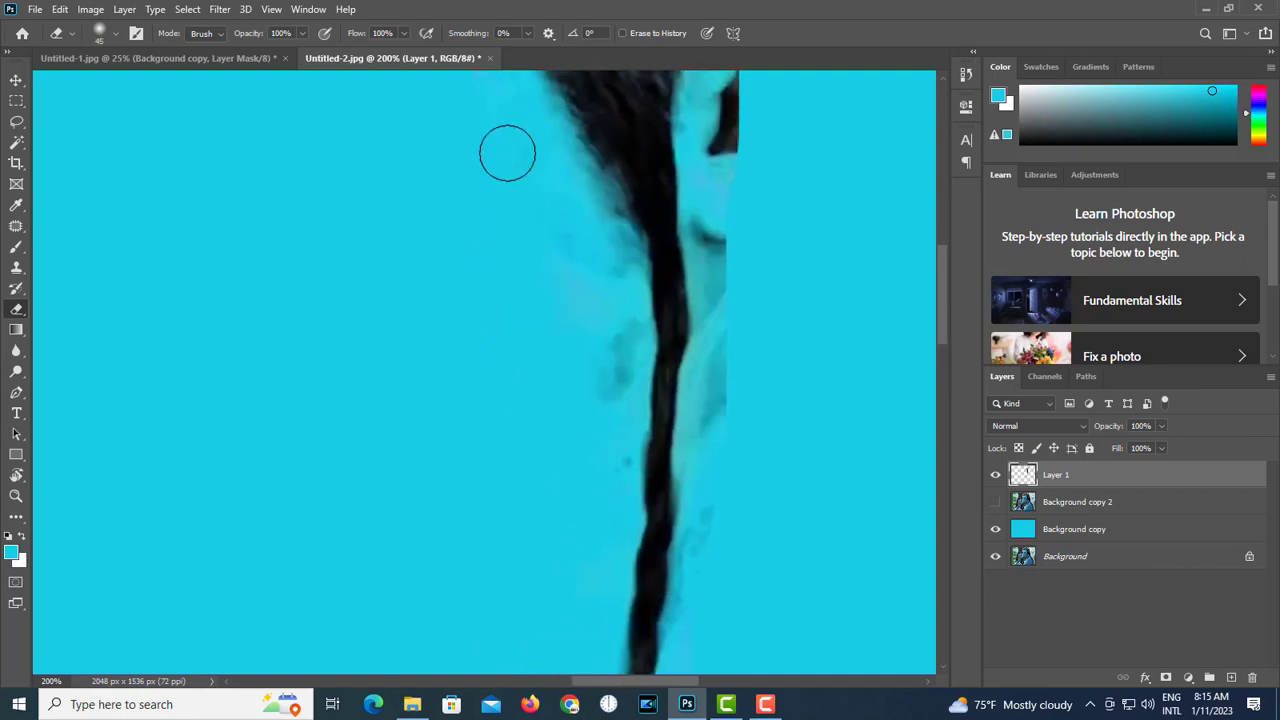
{"action": "left_click_drag", "start_coordinate": [568, 331], "coordinate": [551, 229]}
{"action": "key", "text": "bracketleft"}
{"action": "key", "text": "bracketleft"}
{"action": "key", "text": "bracketleft"}
{"action": "key", "text": "bracketleft"}
{"action": "mouse_move", "coordinate": [602, 312]}
{"action": "left_mouse_down"}
{"action": "mouse_move", "coordinate": [617, 389]}
{"action": "mouse_move", "coordinate": [612, 491]}
{"action": "left_mouse_up"}
{"action": "left_click_drag", "start_coordinate": [604, 485], "coordinate": [608, 371]}
- Erase the leftover skin and ear fragment along the image-right side of the braid up to the hairline
{"action": "left_click_drag", "start_coordinate": [706, 592], "coordinate": [724, 395]}
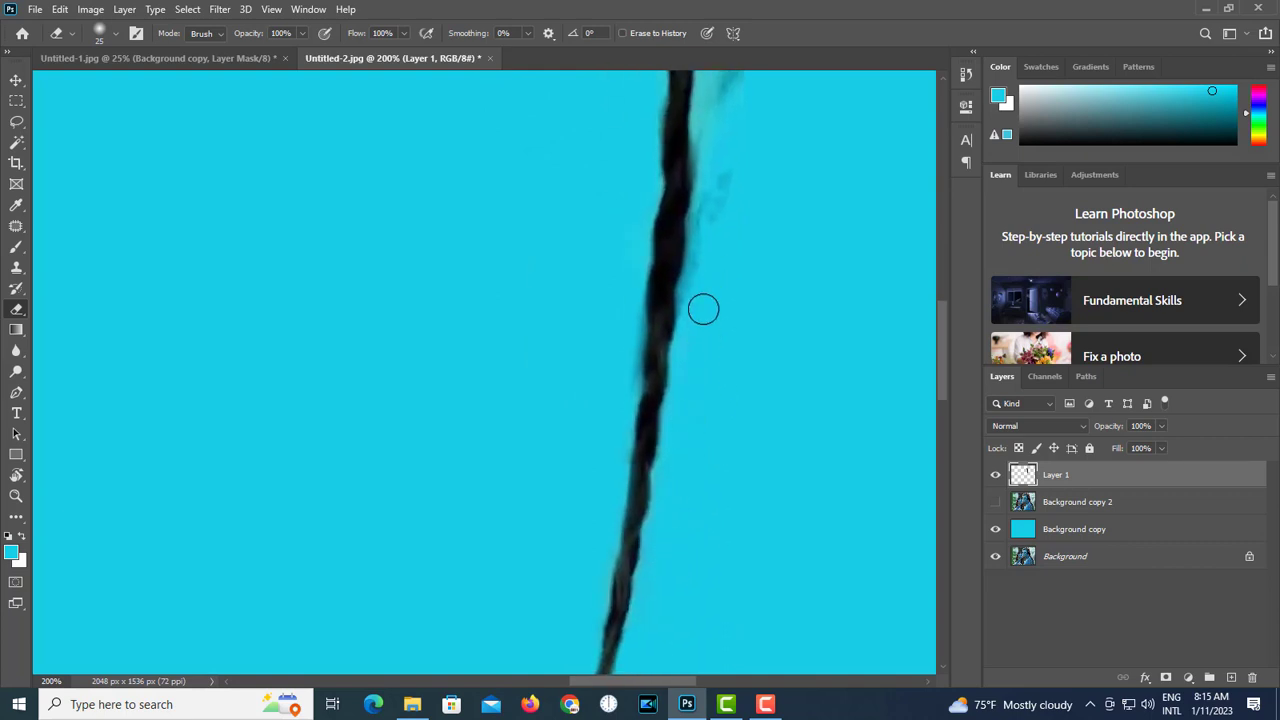
{"action": "mouse_move", "coordinate": [719, 178]}
{"action": "left_mouse_down"}
{"action": "mouse_move", "coordinate": [690, 329]}
{"action": "mouse_move", "coordinate": [694, 163]}
{"action": "mouse_move", "coordinate": [692, 266]}
{"action": "mouse_move", "coordinate": [680, 154]}
{"action": "mouse_move", "coordinate": [662, 364]}
{"action": "left_mouse_up"}
{"action": "mouse_move", "coordinate": [668, 265]}
{"action": "left_mouse_down"}
{"action": "mouse_move", "coordinate": [658, 342]}
{"action": "mouse_move", "coordinate": [680, 354]}
{"action": "mouse_move", "coordinate": [696, 213]}
{"action": "left_mouse_up"}
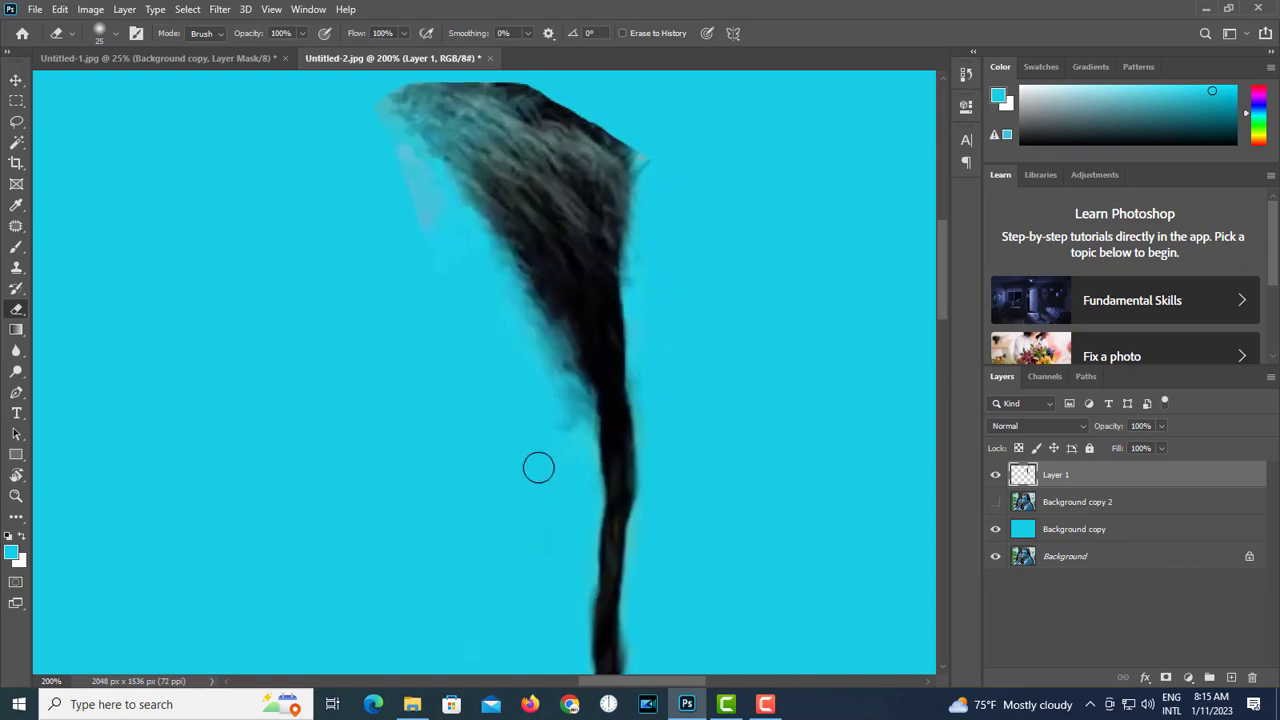
- Erase the residue beside the image-left edge of the upper braid and trim the pointed corner of its wide top end
{"action": "mouse_move", "coordinate": [571, 443]}
{"action": "left_mouse_down"}
{"action": "mouse_move", "coordinate": [543, 371]}
{"action": "mouse_move", "coordinate": [365, 105]}
{"action": "left_mouse_up"}
{"action": "left_click_drag", "start_coordinate": [568, 179], "coordinate": [568, 203]}
{"action": "mouse_move", "coordinate": [663, 202]}
{"action": "left_mouse_down"}
{"action": "mouse_move", "coordinate": [654, 180]}
{"action": "mouse_move", "coordinate": [530, 100]}
{"action": "left_mouse_up"}
{"action": "mouse_move", "coordinate": [606, 175]}
{"action": "left_mouse_down"}
{"action": "mouse_move", "coordinate": [609, 234]}
{"action": "mouse_move", "coordinate": [423, 160]}
{"action": "mouse_move", "coordinate": [403, 165]}
{"action": "left_mouse_up"}
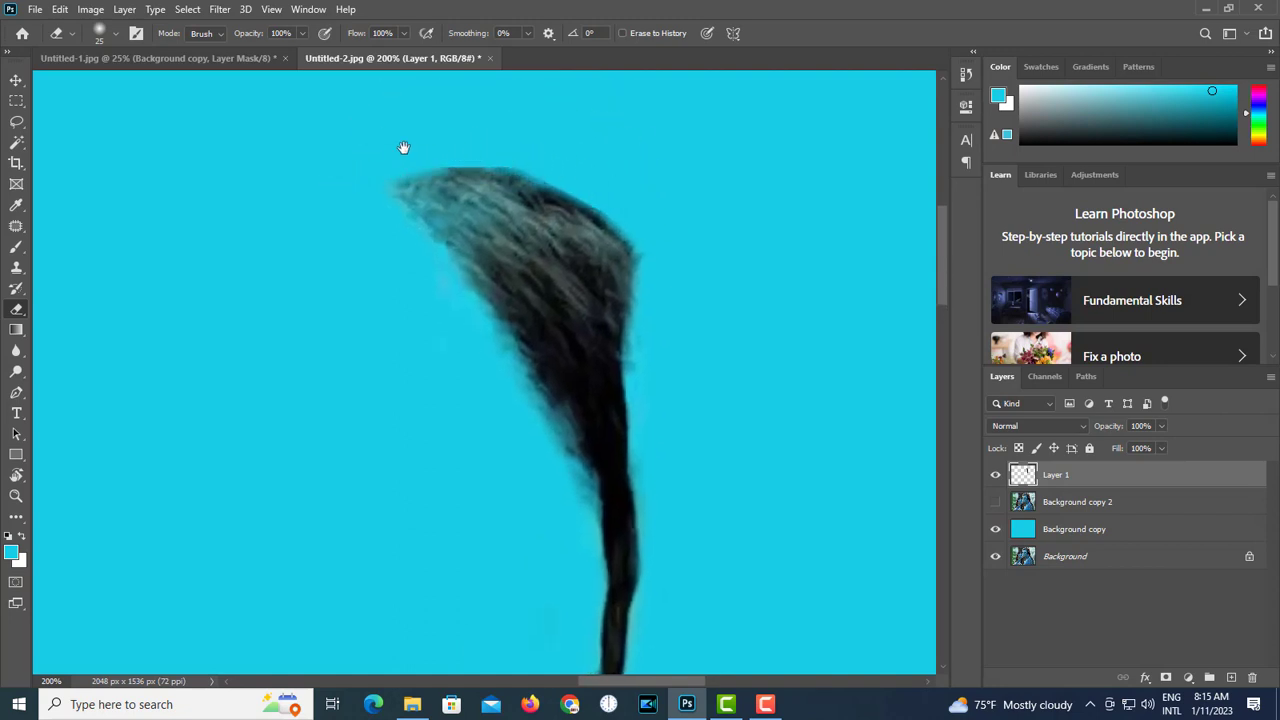
{"action": "scroll", "coordinate": [404, 149], "scroll_direction": "down", "scroll_amount": 2}
- Create a new document named Avatar Pic, 21 cm wide and 15 cm high, at 300 pixels/inch
{"action": "left_click", "coordinate": [34, 9]}
{"action": "left_click", "coordinate": [45, 20]}
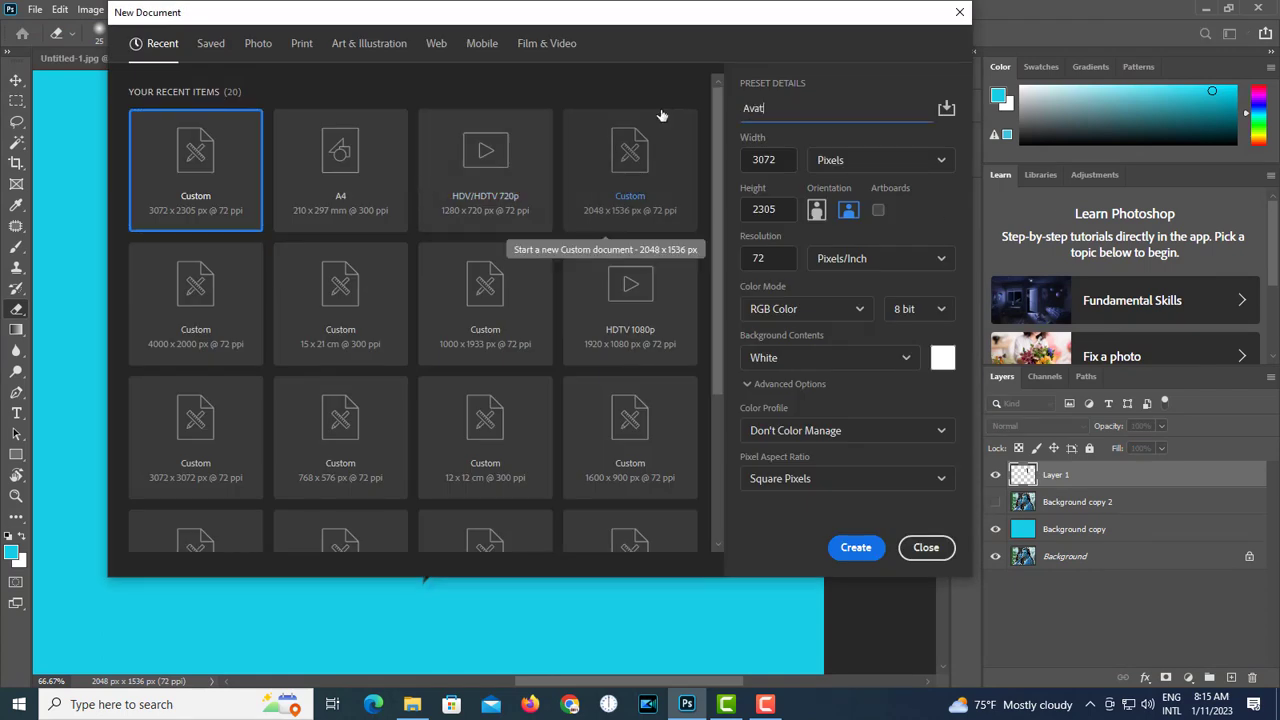
{"action": "left_click", "coordinate": [858, 162]}
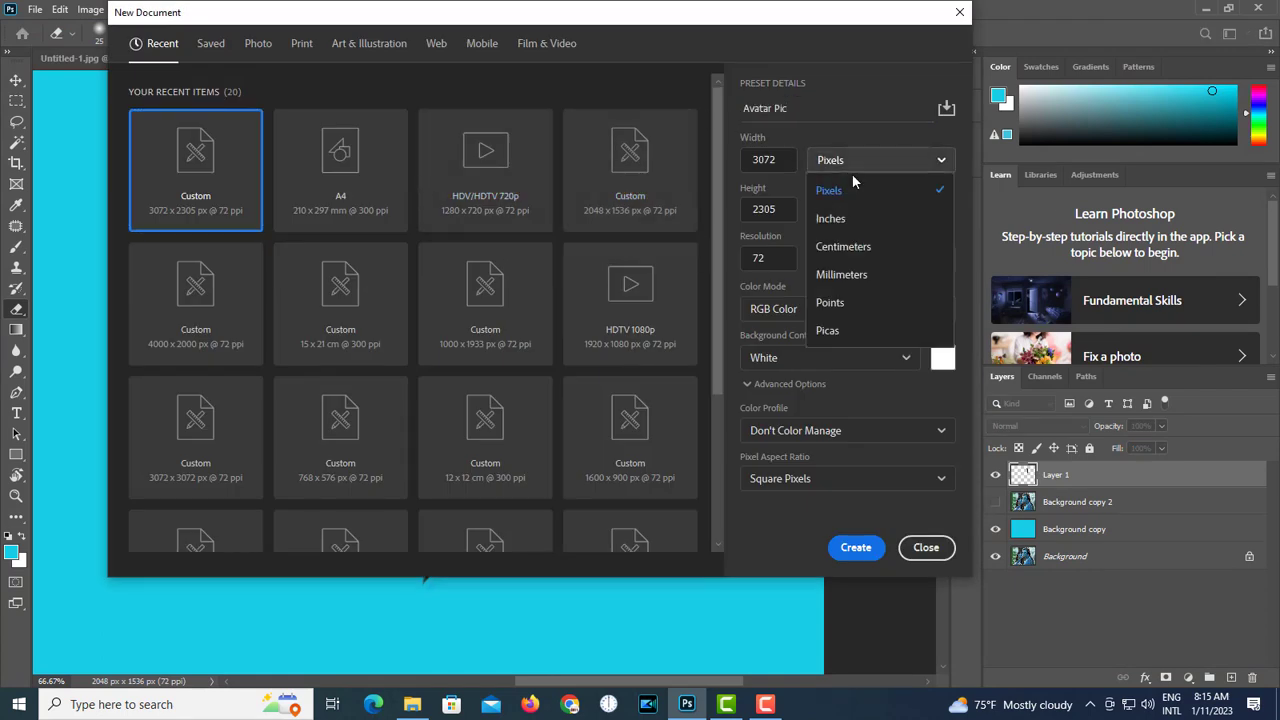
{"action": "left_click", "coordinate": [835, 229]}
{"action": "double_click", "coordinate": [768, 160]}
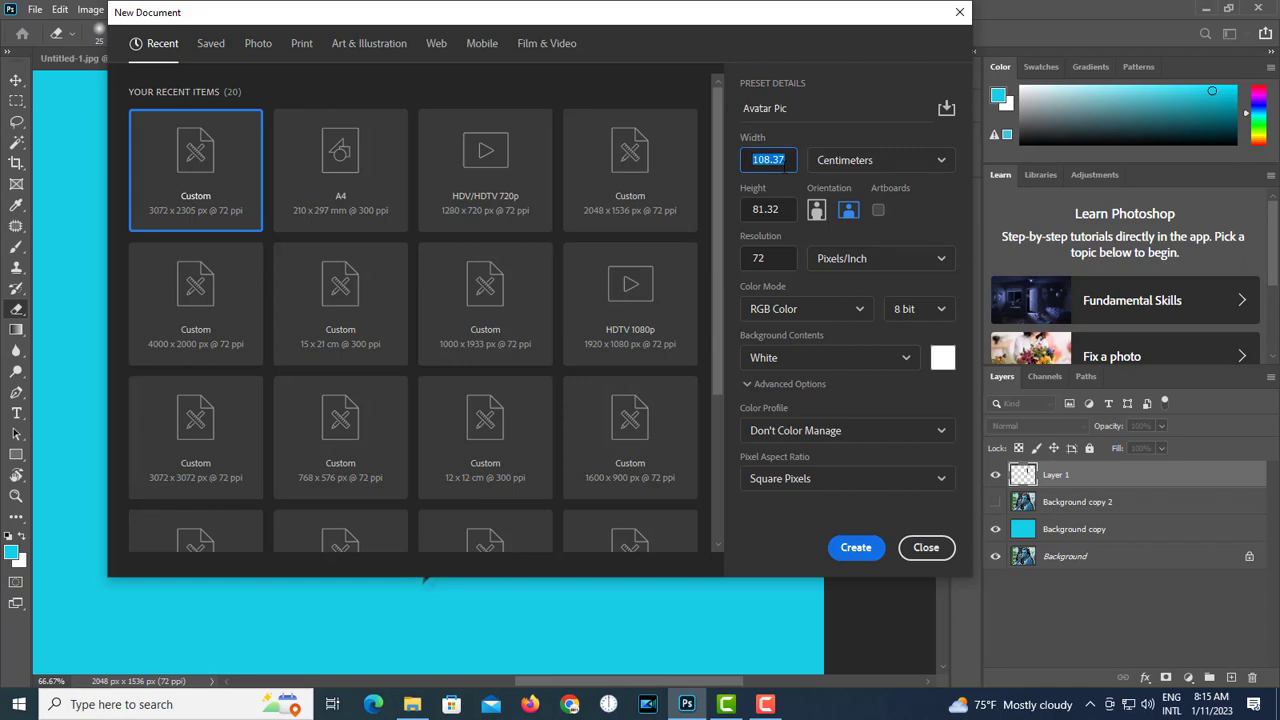
{"action": "type", "text": "21"}
{"action": "key", "text": "Tab"}
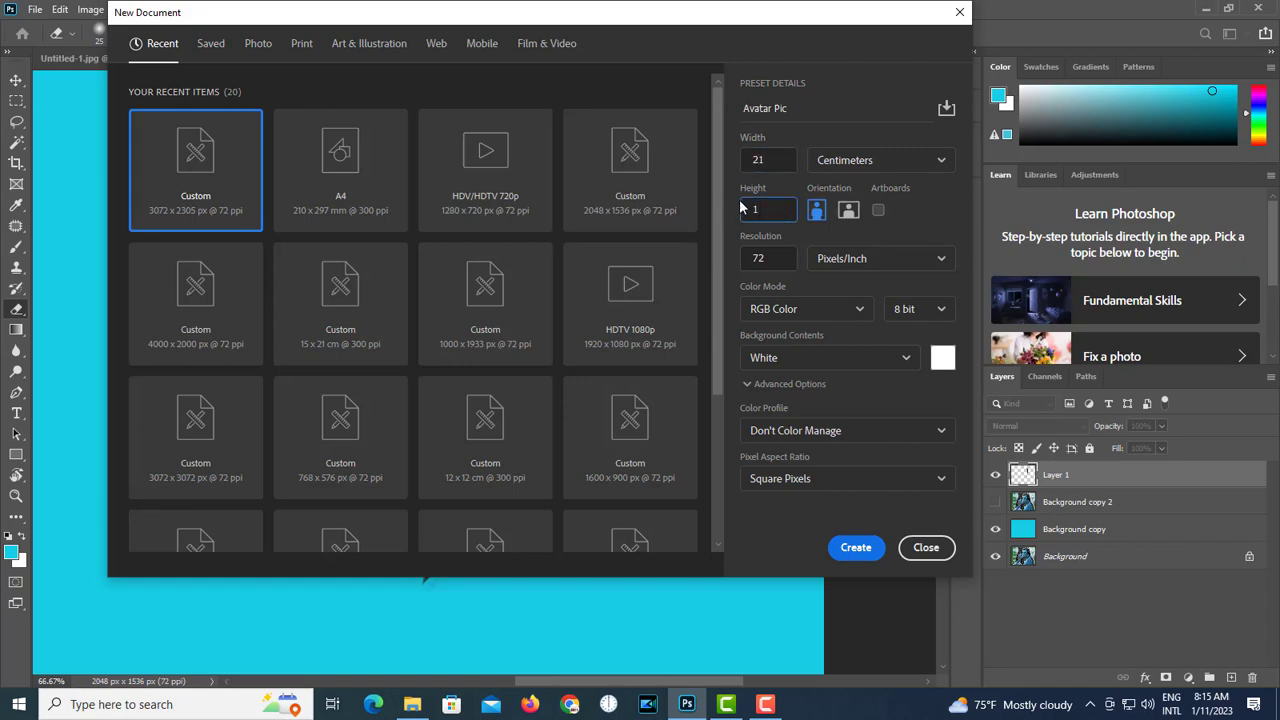
{"action": "key", "text": "Tab"}
{"action": "type", "text": "300"}
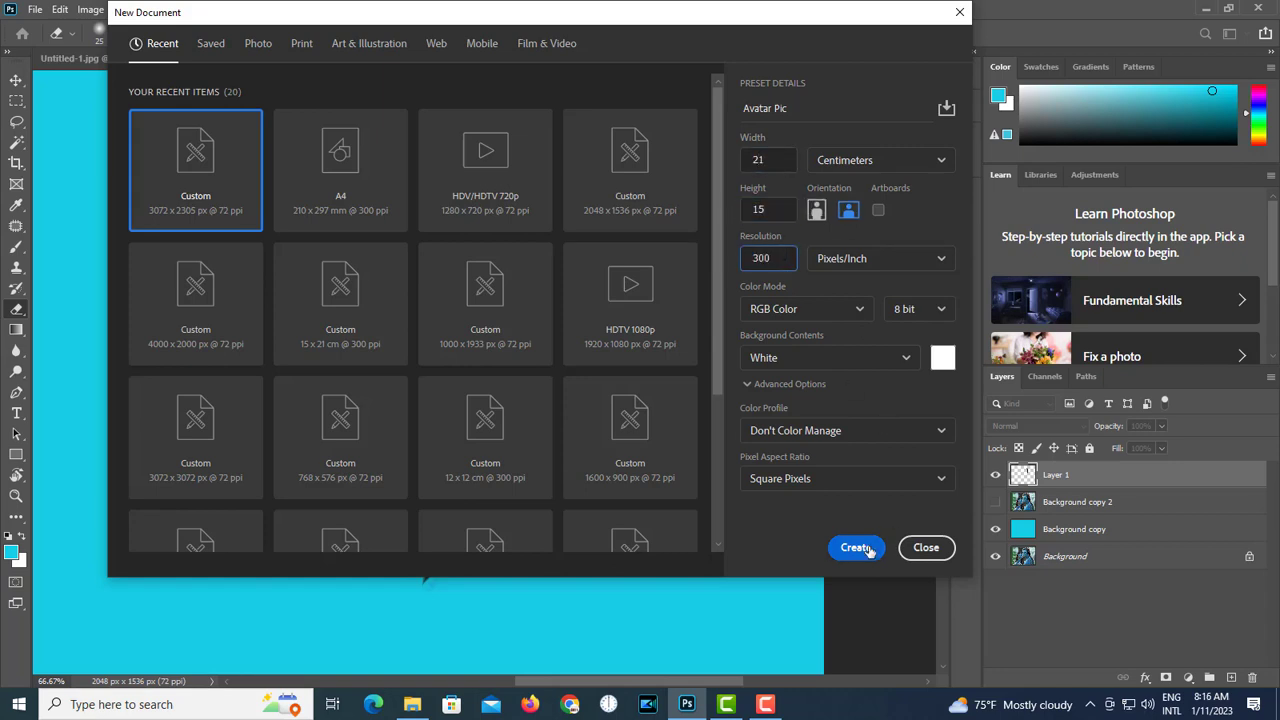
{"action": "left_click", "coordinate": [852, 547]}
- Float the Untitled-1.jpg window and copy both its Background copy and Background layers into Avatar Pic with the Move Tool
{"action": "left_click", "coordinate": [205, 59]}
{"action": "left_click_drag", "start_coordinate": [207, 62], "coordinate": [62, 188]}
{"action": "left_click_drag", "start_coordinate": [1124, 485], "coordinate": [639, 413]}
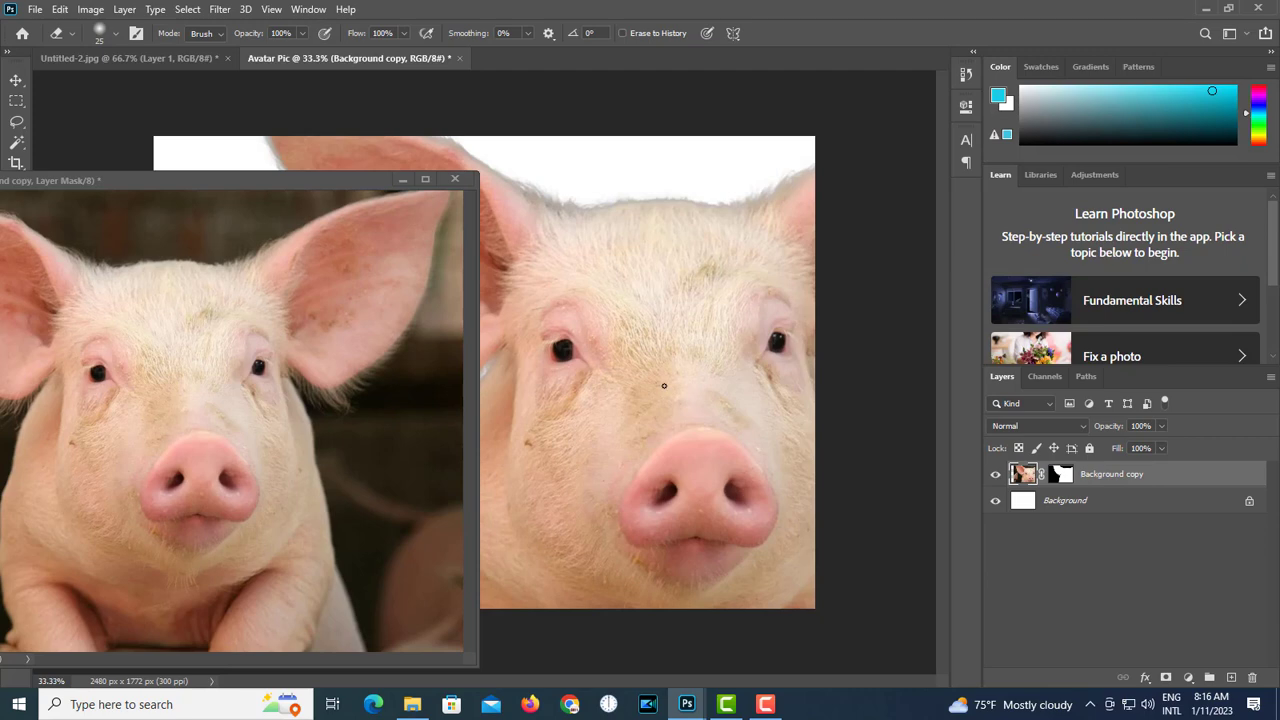
{"action": "key", "text": "ctrl+z"}
{"action": "key", "text": "v"}
{"action": "left_click", "coordinate": [273, 382]}
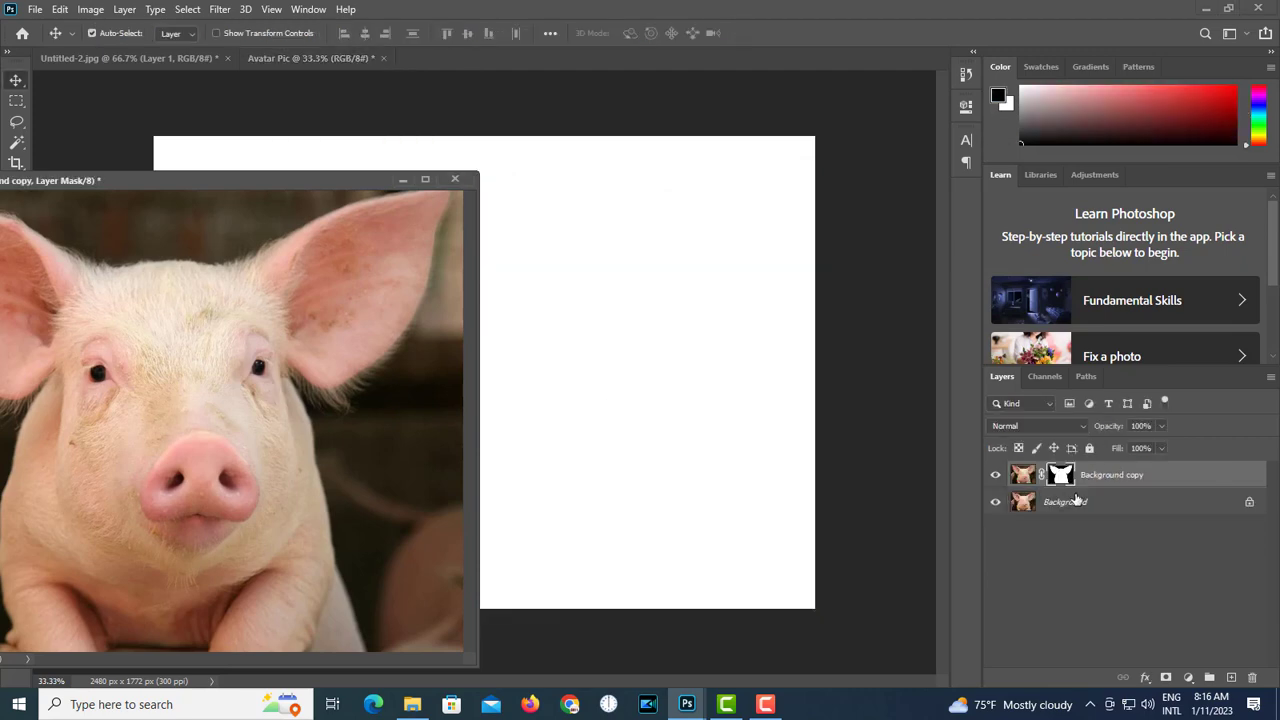
{"action": "left_click_drag", "start_coordinate": [1122, 502], "coordinate": [674, 477]}
- Try scaling the two pig layers to about 80.60% from the canvas corner, and undo the scaling
{"action": "key", "text": "f"}
{"action": "scroll", "coordinate": [711, 446], "scroll_direction": "down", "scroll_amount": 3}
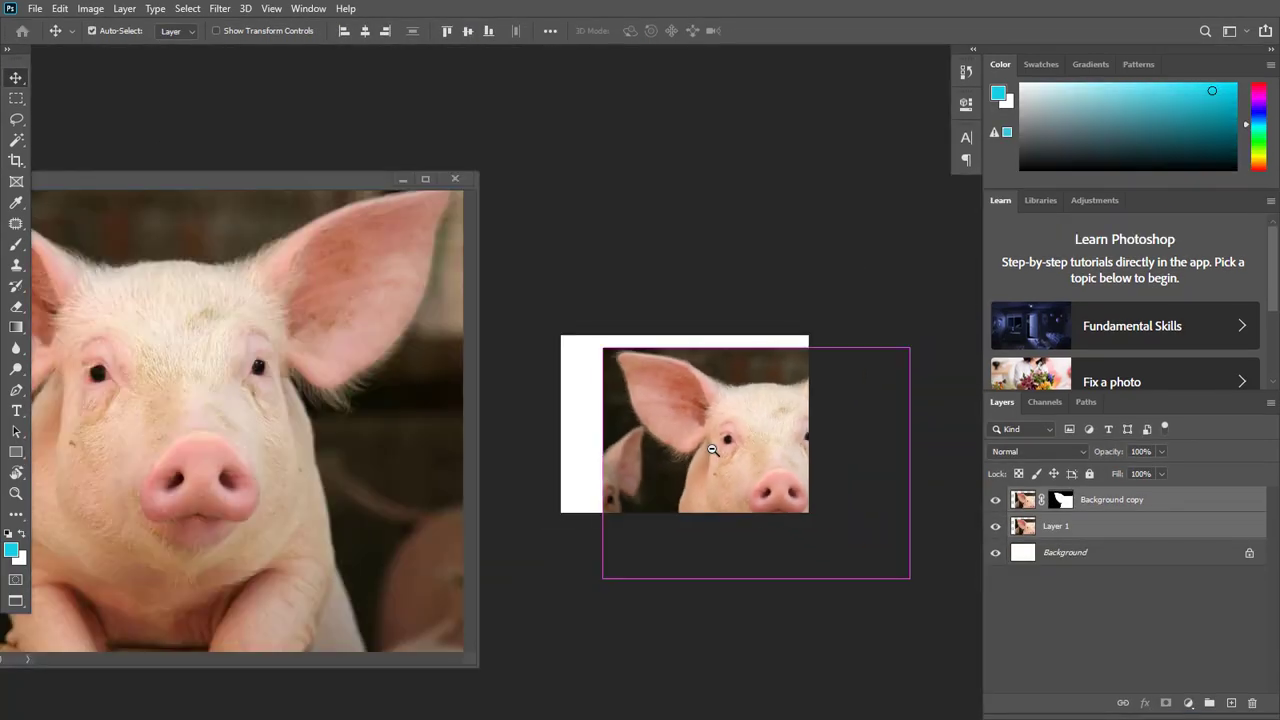
{"action": "key", "text": "ctrl+t"}
{"action": "left_click_drag", "start_coordinate": [903, 576], "coordinate": [807, 520]}
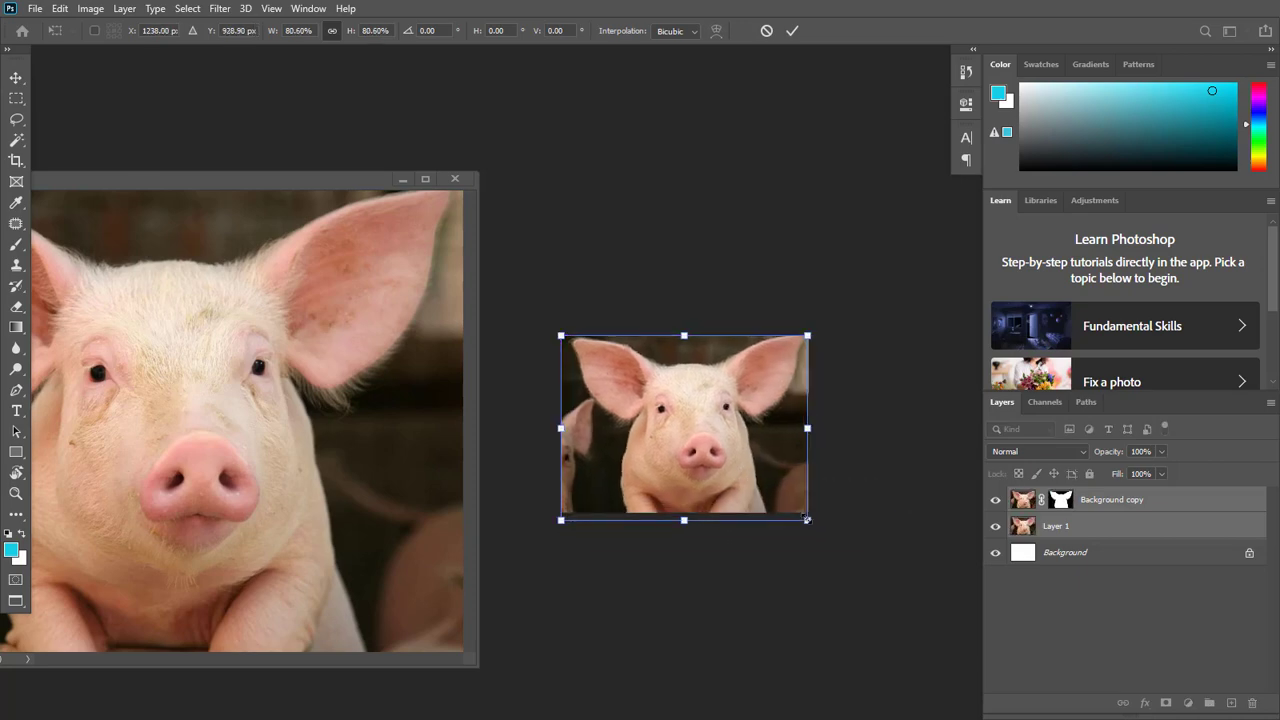
{"action": "key", "text": "Return"}
{"action": "scroll", "coordinate": [742, 460], "scroll_direction": "up", "scroll_amount": 2}
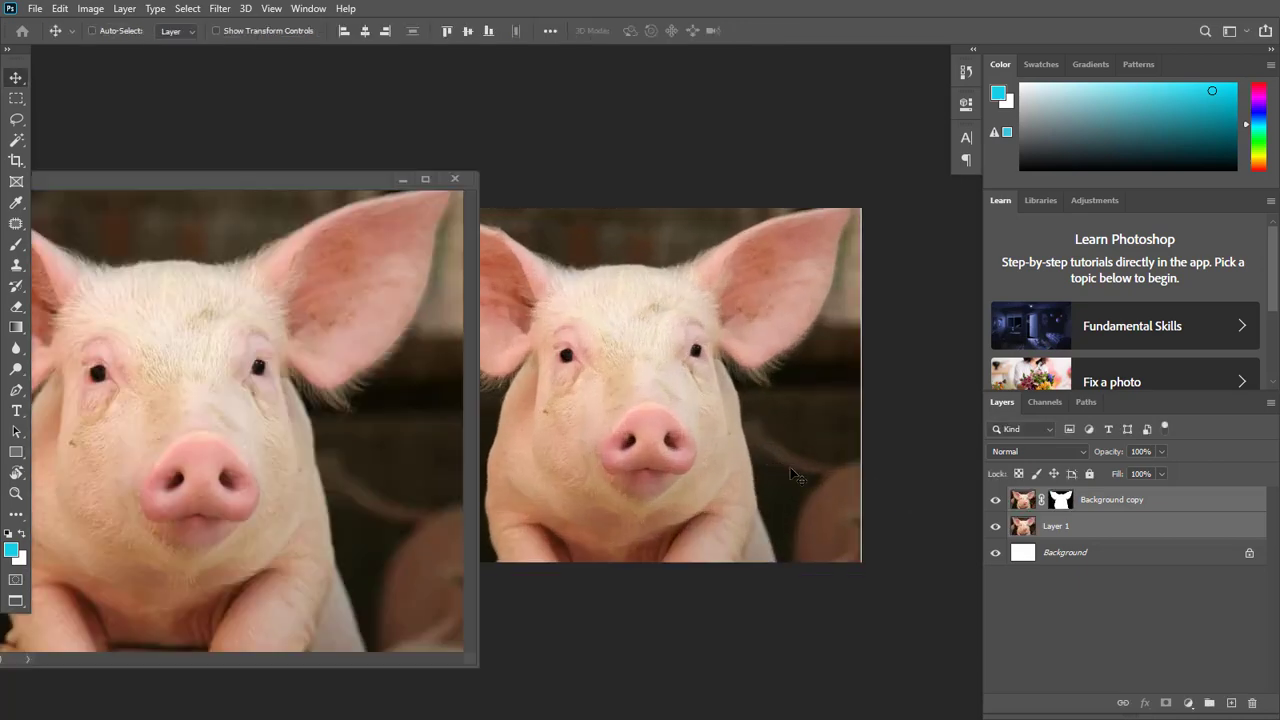
{"action": "key", "text": "ctrl+z"}
- Scale both pig layers down together with Free Transform so the picture fits the Avatar Pic canvas
{"action": "scroll", "coordinate": [791, 469], "scroll_direction": "down", "scroll_amount": 1}
{"action": "key", "text": "ctrl+t"}
{"action": "left_click_drag", "start_coordinate": [853, 525], "coordinate": [798, 509]}
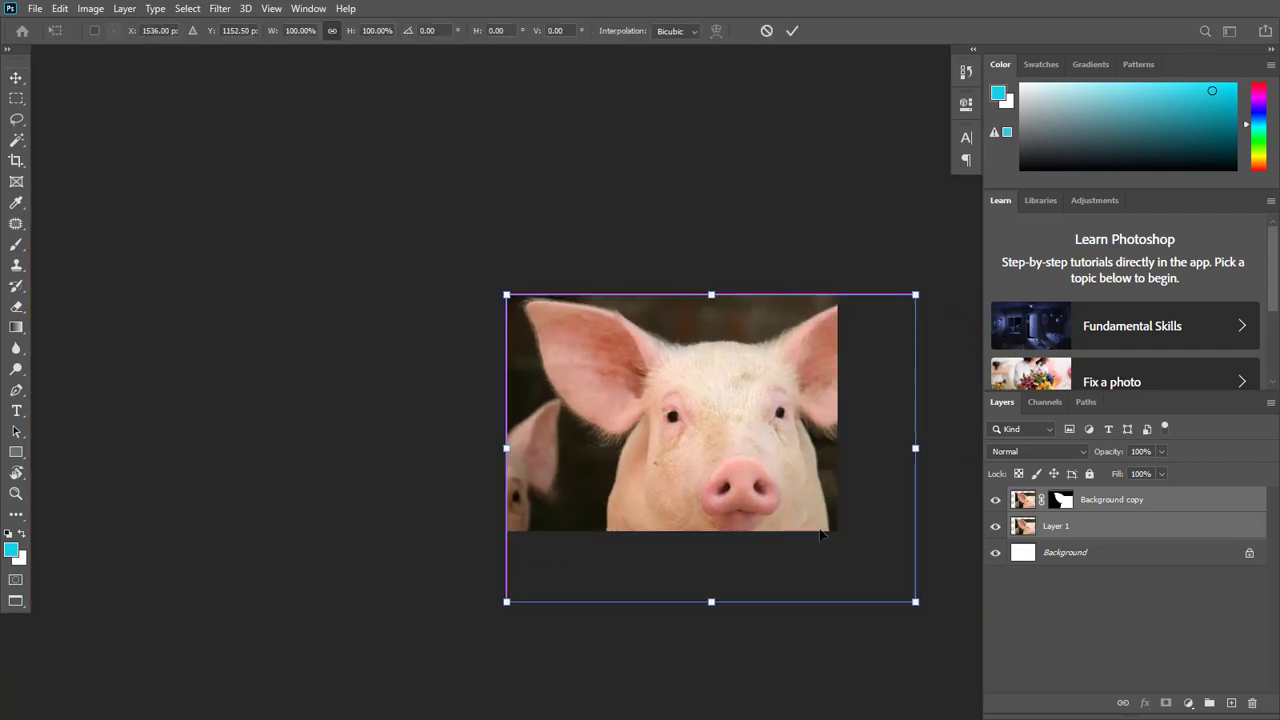
{"action": "left_click_drag", "start_coordinate": [915, 602], "coordinate": [840, 544]}
{"action": "key", "text": "Return"}
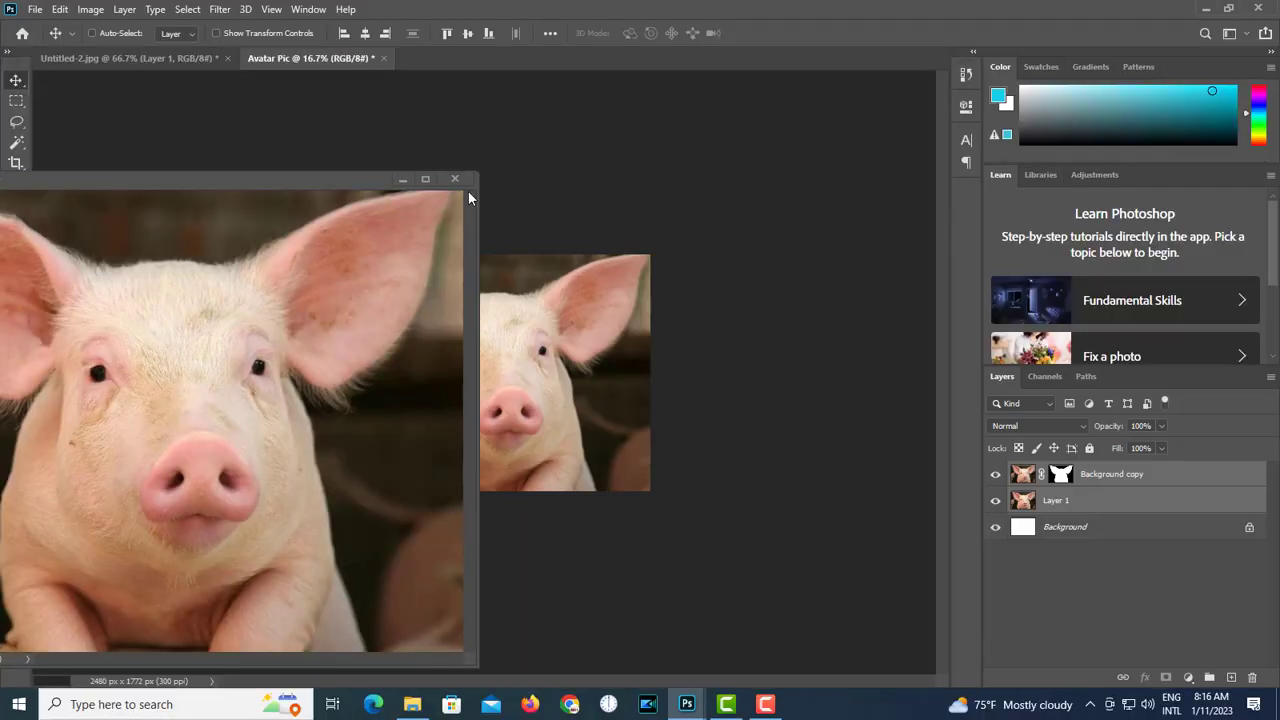
- Close the Untitled-1.jpg window and copy the isolated braid layer from Untitled-2.jpg into Avatar Pic
{"action": "left_click", "coordinate": [455, 179]}
{"action": "left_click", "coordinate": [552, 265]}
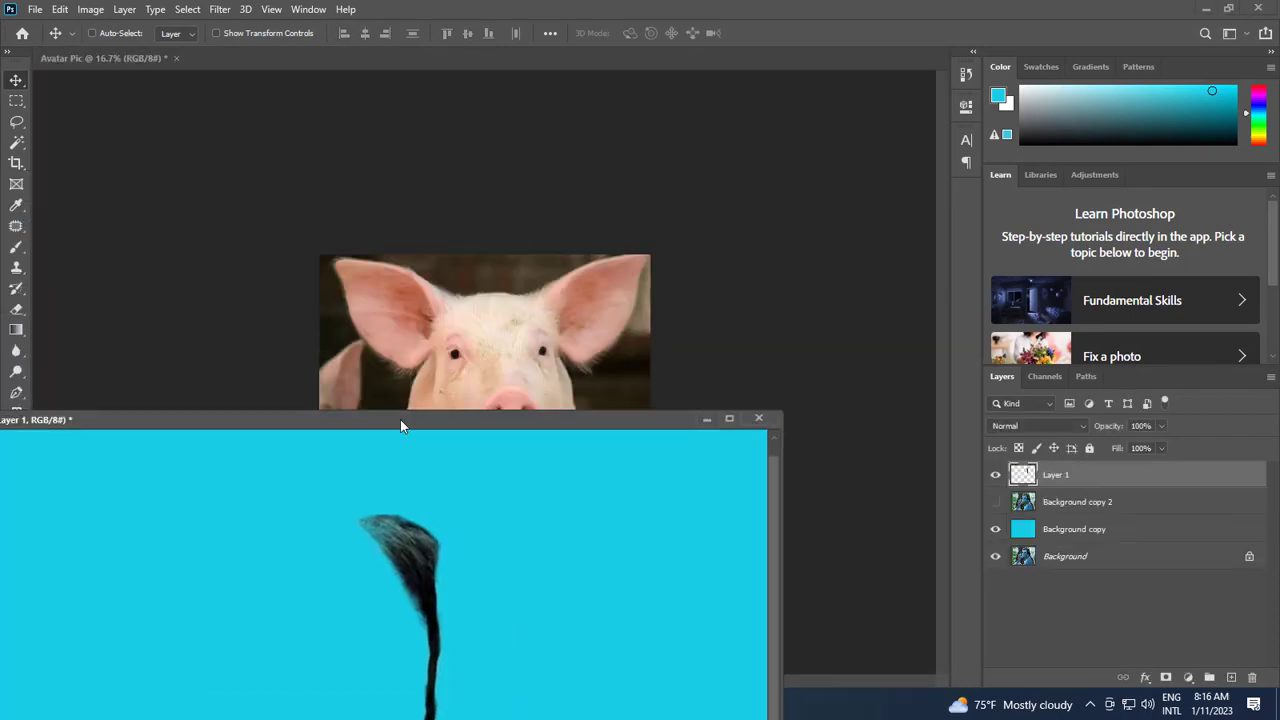
{"action": "mouse_move", "coordinate": [400, 423]}
{"action": "left_mouse_down"}
{"action": "mouse_move", "coordinate": [514, 357]}
{"action": "mouse_move", "coordinate": [386, 352]}
{"action": "left_mouse_up"}
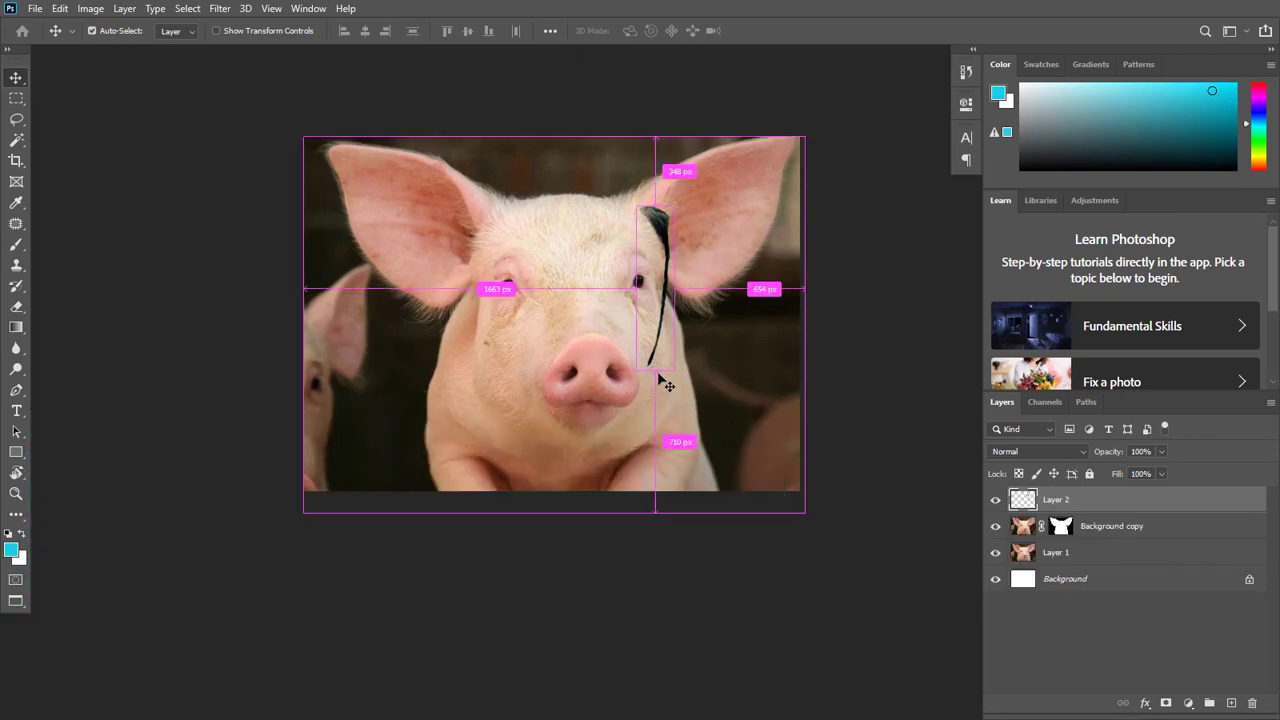
- Enlarge the braid to about 181.40% and place it beside the pig's image-right eye, hanging down to the canvas edge
{"action": "key", "text": "ctrl+t"}
{"action": "left_click_drag", "start_coordinate": [674, 371], "coordinate": [705, 504]}
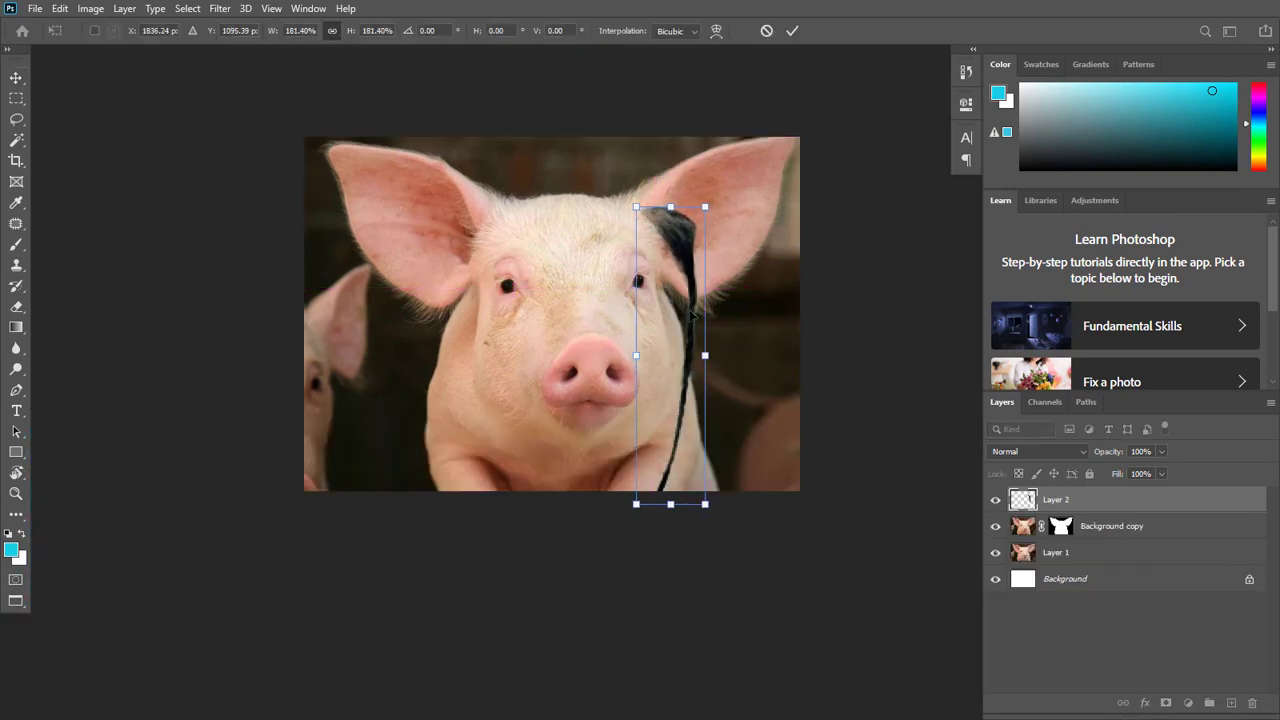
{"action": "mouse_move", "coordinate": [692, 315]}
{"action": "left_mouse_down"}
{"action": "mouse_move", "coordinate": [702, 405]}
{"action": "mouse_move", "coordinate": [676, 335]}
{"action": "mouse_move", "coordinate": [696, 372]}
{"action": "mouse_move", "coordinate": [686, 347]}
{"action": "left_mouse_up"}
{"action": "key", "text": "Return"}
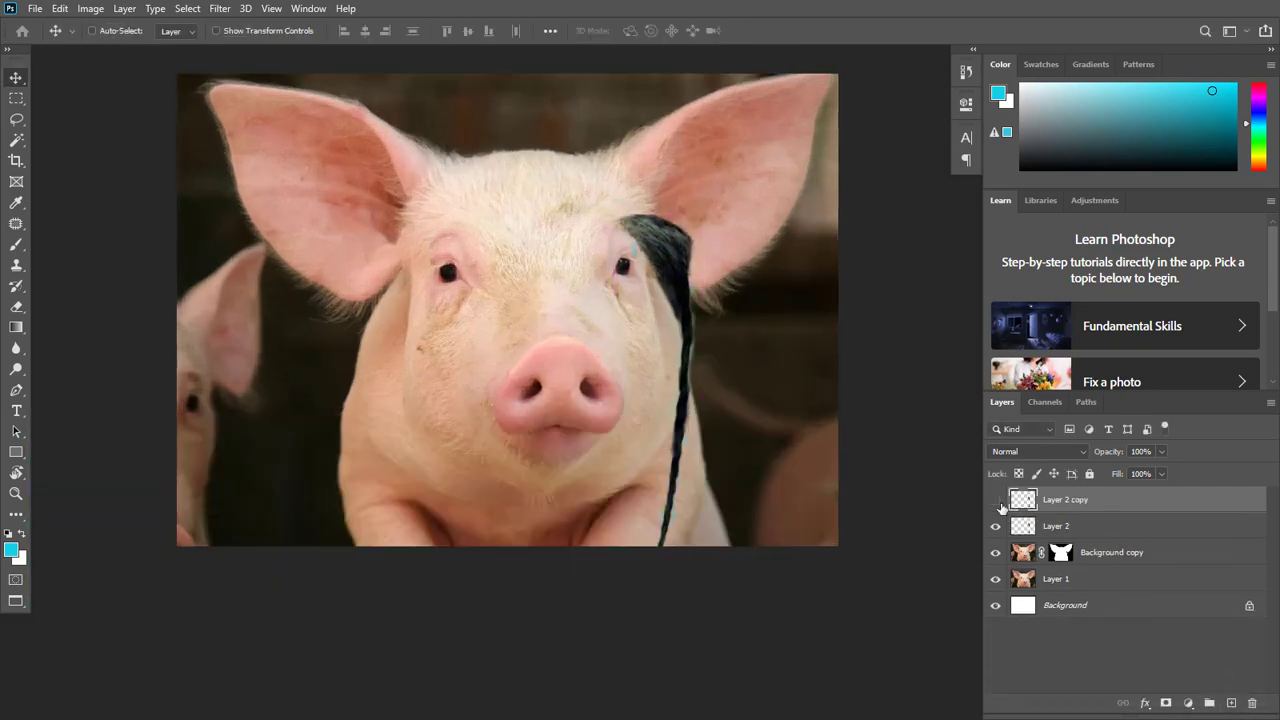
- Move the Layer 2 braid to the image-left side of the pig's face, flip it horizontally and position it beside the eye
{"action": "left_click", "coordinate": [1050, 527]}
{"action": "left_click_drag", "start_coordinate": [692, 317], "coordinate": [486, 302]}
{"action": "key", "text": "ctrl+t"}
{"action": "right_click", "coordinate": [482, 296]}
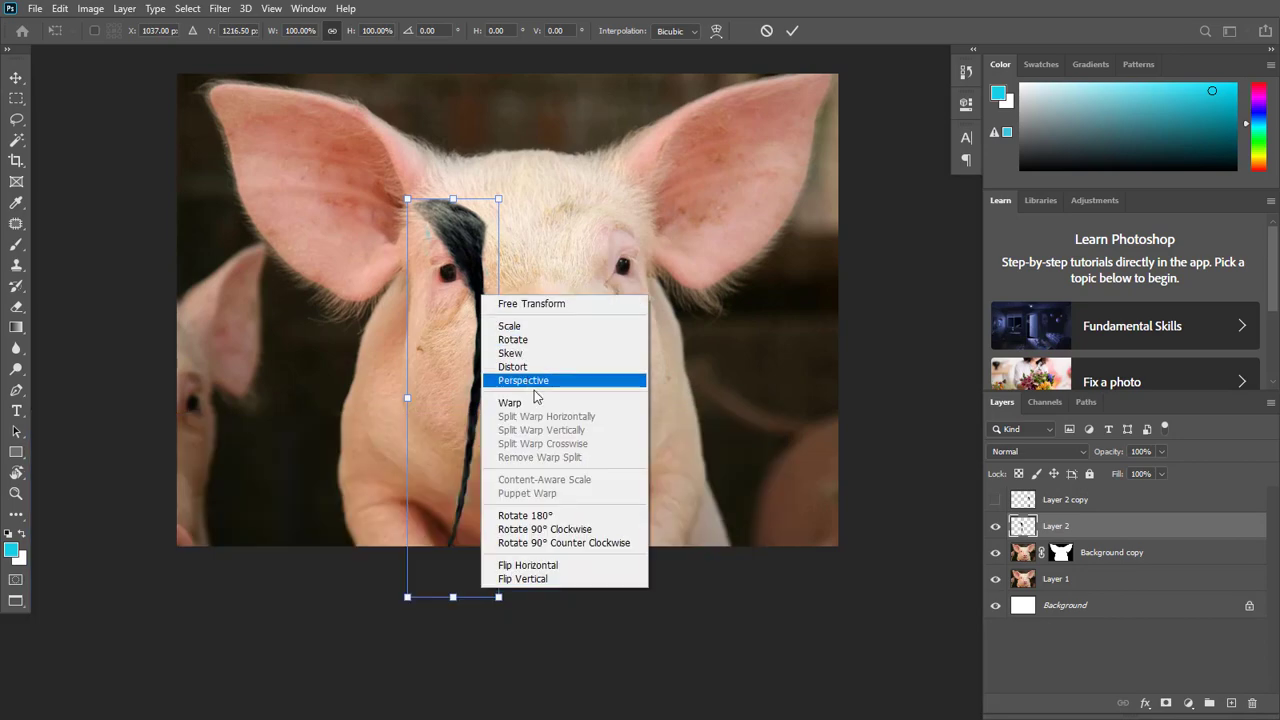
{"action": "left_click", "coordinate": [528, 565]}
{"action": "left_click_drag", "start_coordinate": [460, 196], "coordinate": [421, 200]}
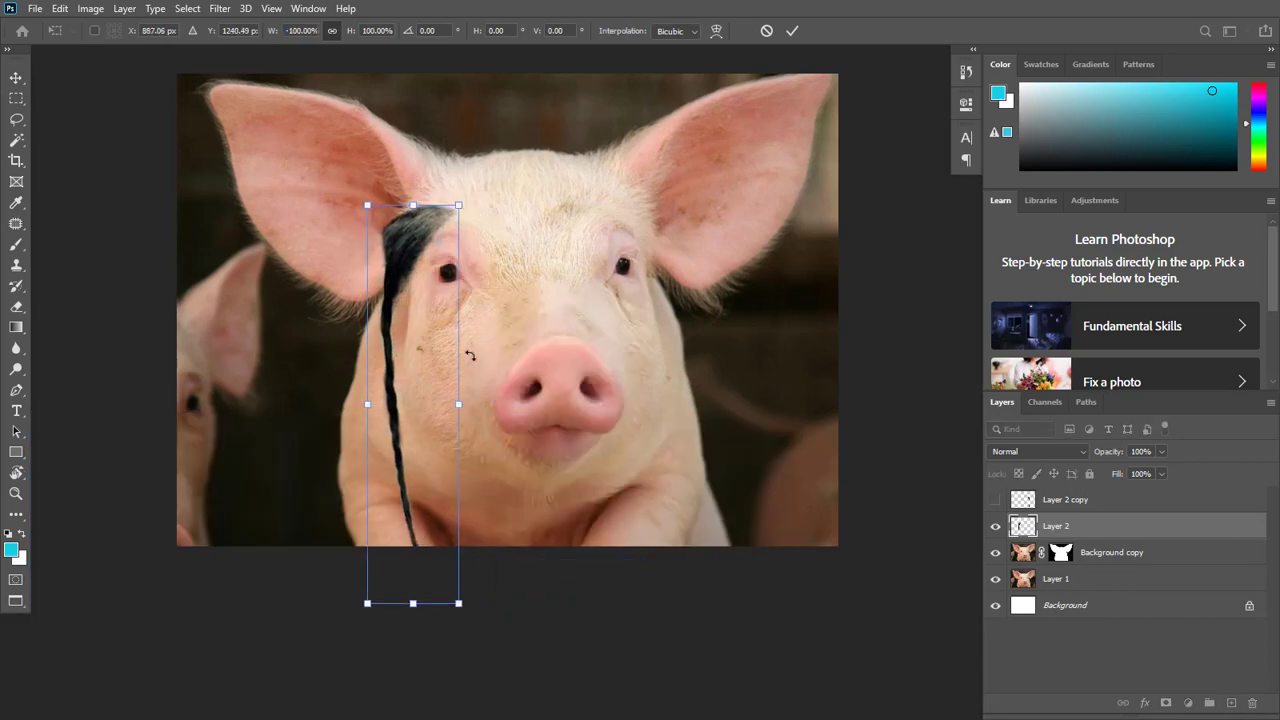
{"action": "key", "text": "Return"}
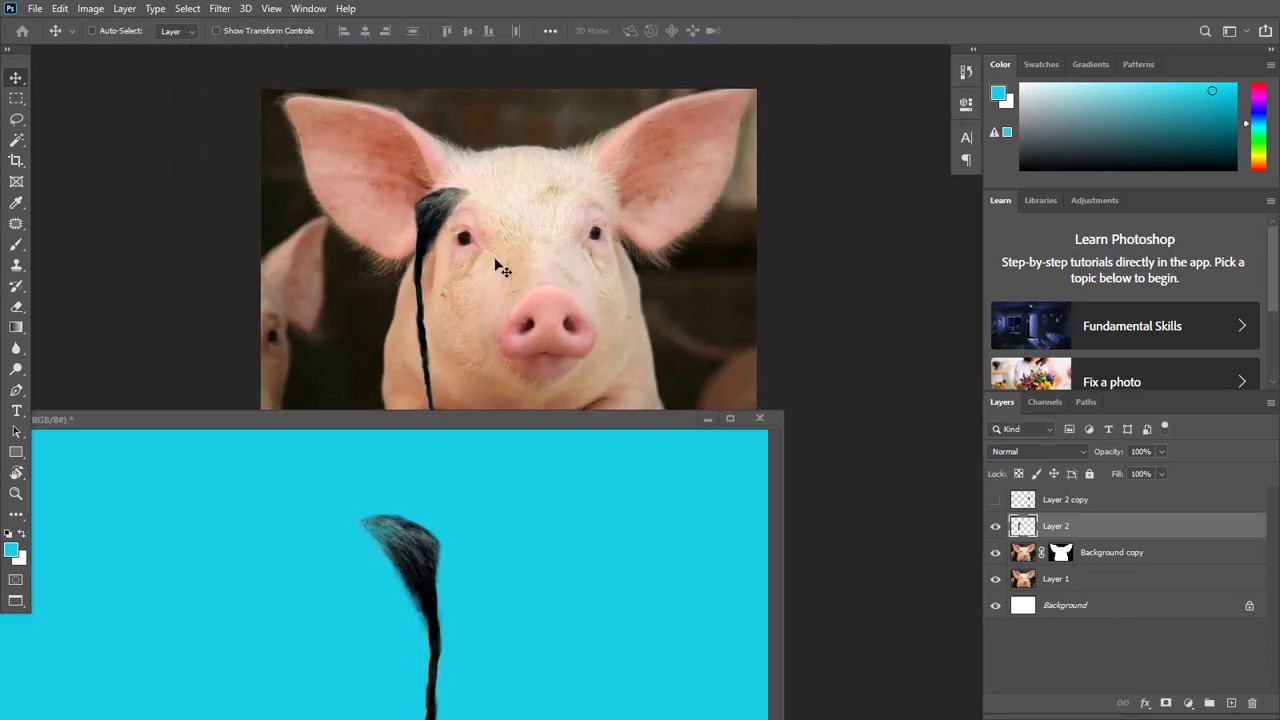
{"action": "left_click_drag", "start_coordinate": [438, 216], "coordinate": [431, 216]}
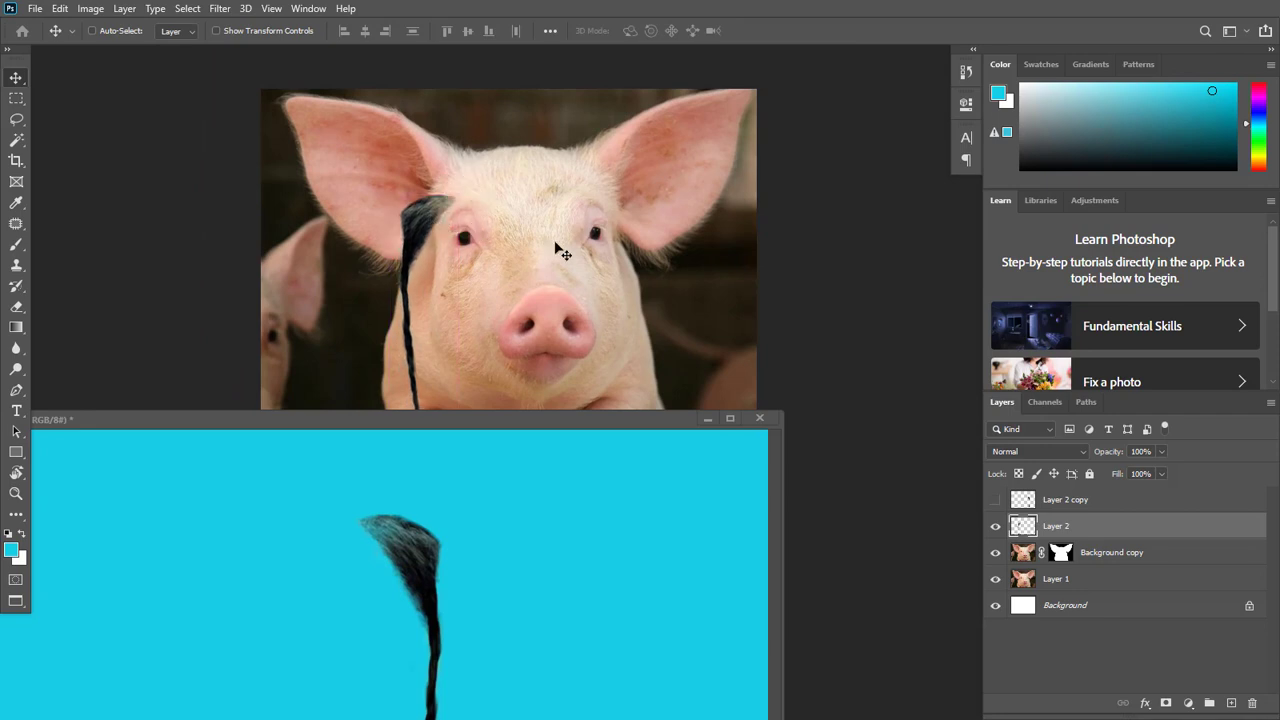
- Move the flipped braid slightly up and inward so it starts next to the base of the pig's image-left ear
{"action": "key", "text": "f"}
{"action": "key", "text": "f"}
{"action": "scroll", "coordinate": [552, 301], "scroll_direction": "up", "scroll_amount": 2}
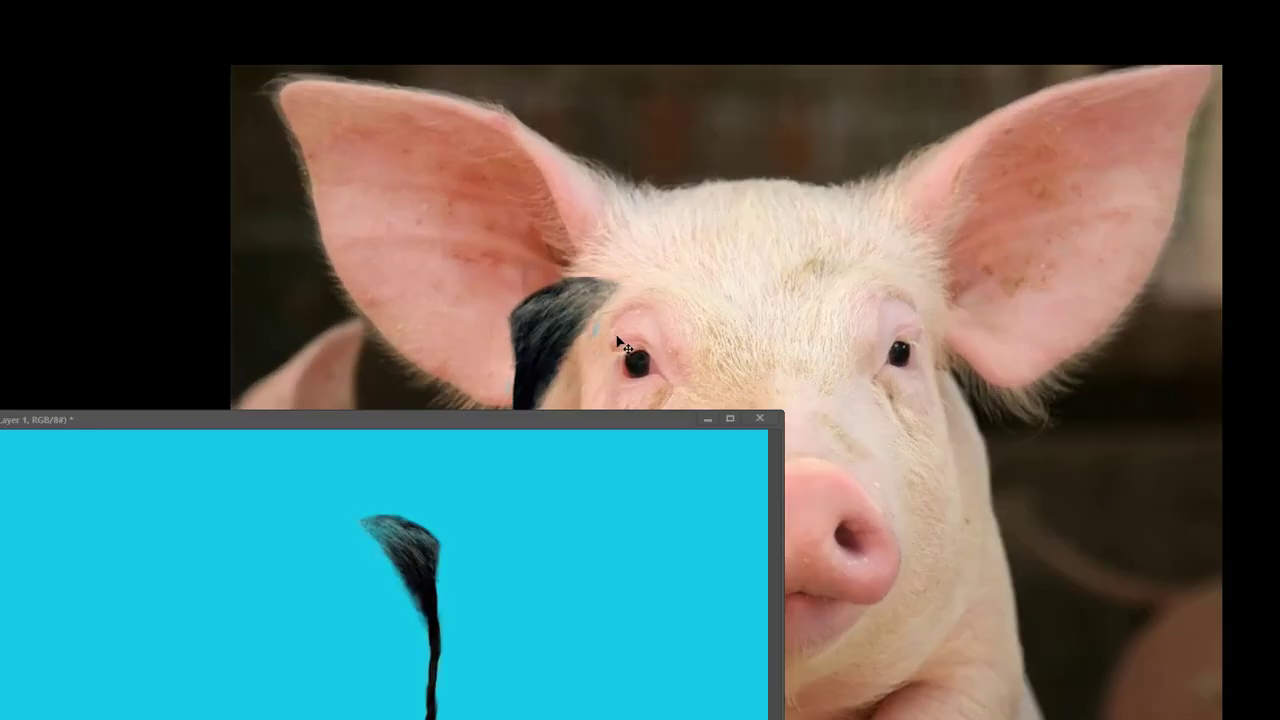
{"action": "key", "text": "f"}
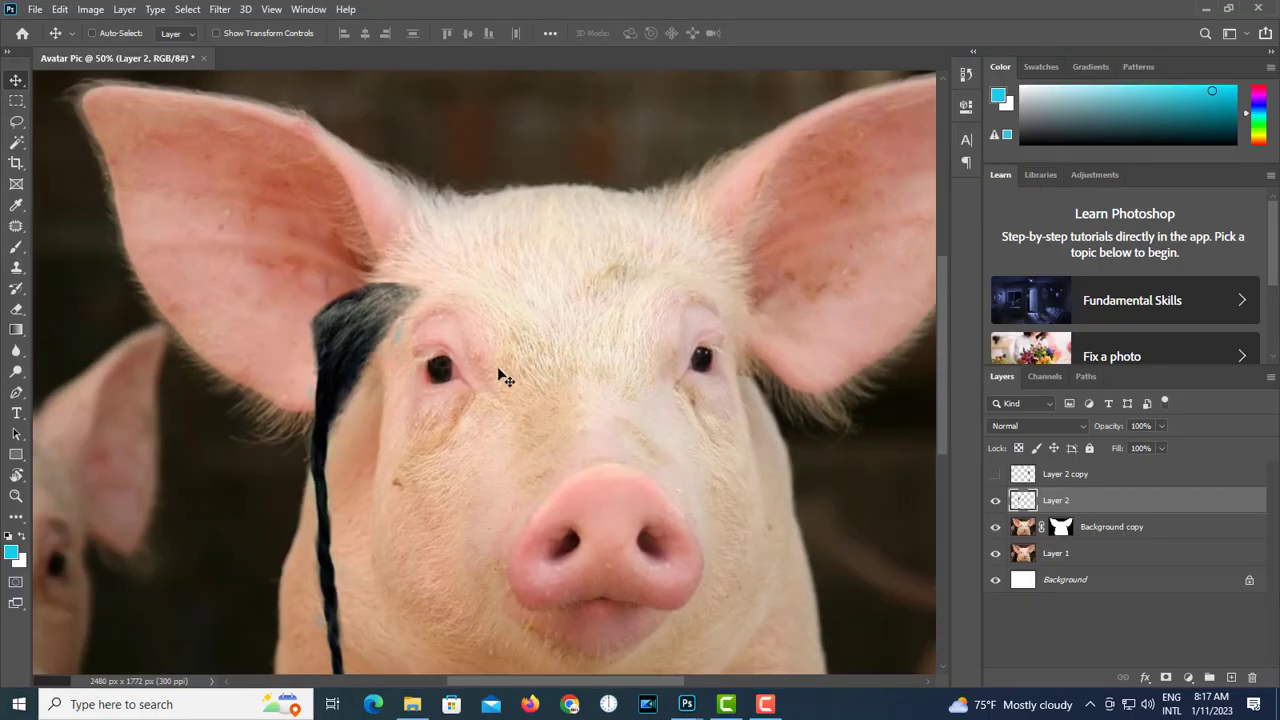
{"action": "scroll", "coordinate": [404, 330], "scroll_direction": "up", "scroll_amount": 2}
{"action": "key", "text": "e"}
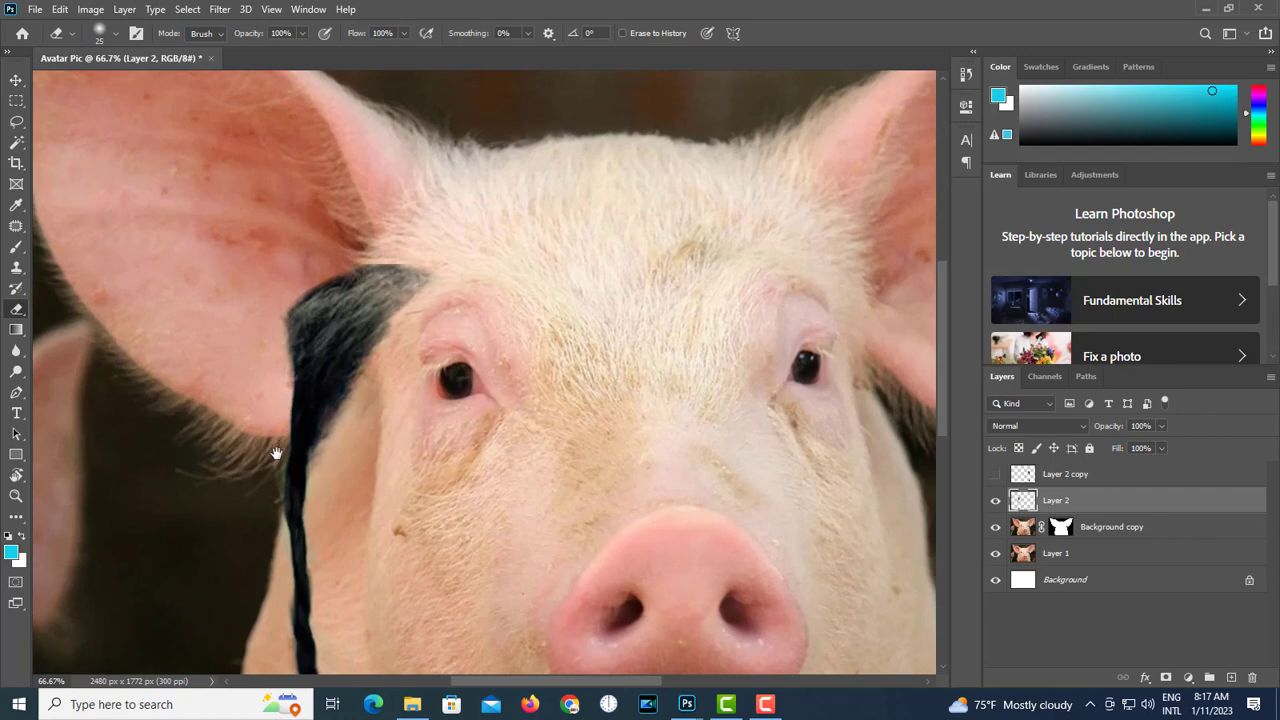
{"action": "left_click_drag", "start_coordinate": [276, 453], "coordinate": [306, 410]}
{"action": "scroll", "coordinate": [409, 294], "scroll_direction": "down", "scroll_amount": 1}
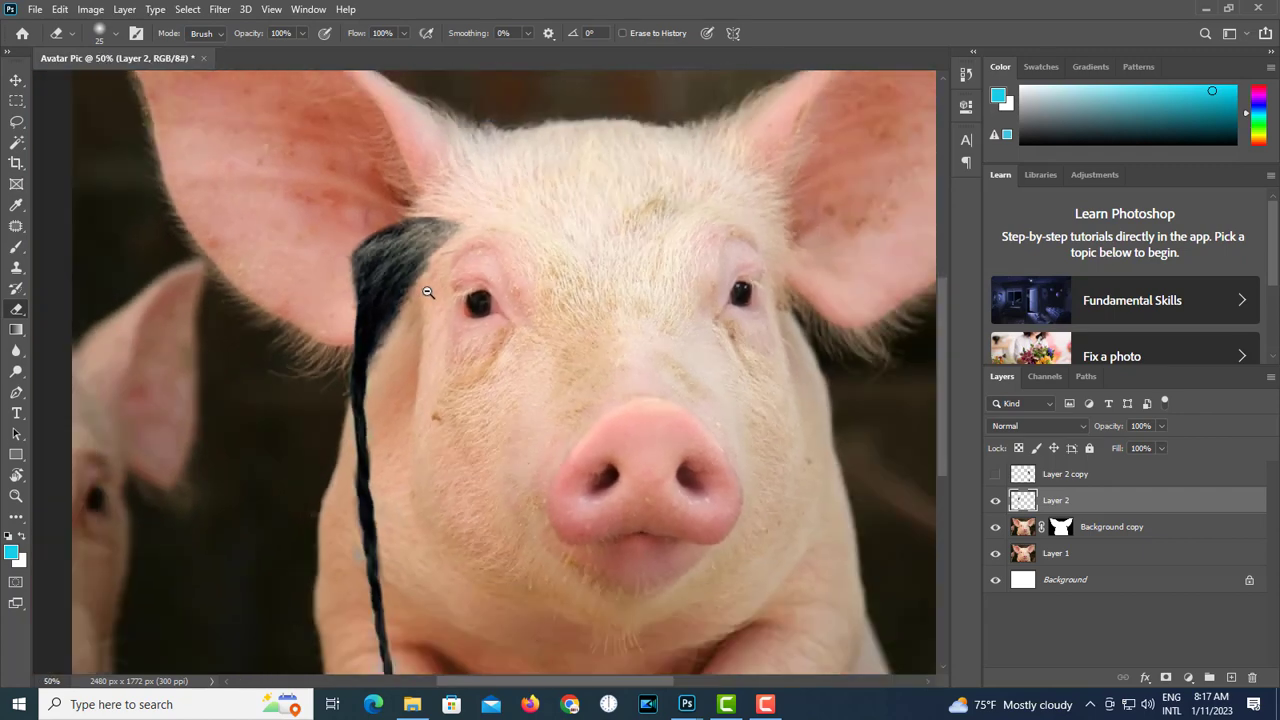
{"action": "key", "text": "v"}
{"action": "left_click_drag", "start_coordinate": [405, 270], "coordinate": [420, 240]}
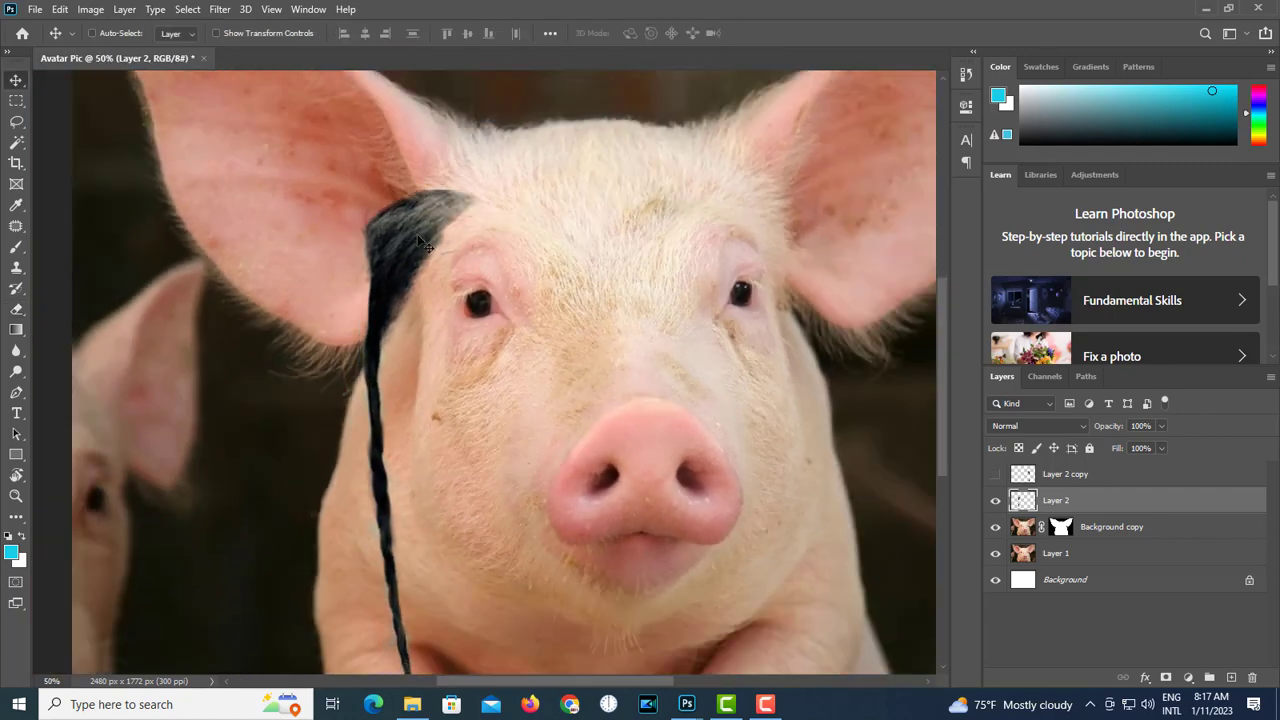
- Select a rectangular area enclosing the whole braid, from above its top end down to the canvas edge
{"action": "key", "text": "m"}
{"action": "key", "text": "ctrl+minus"}
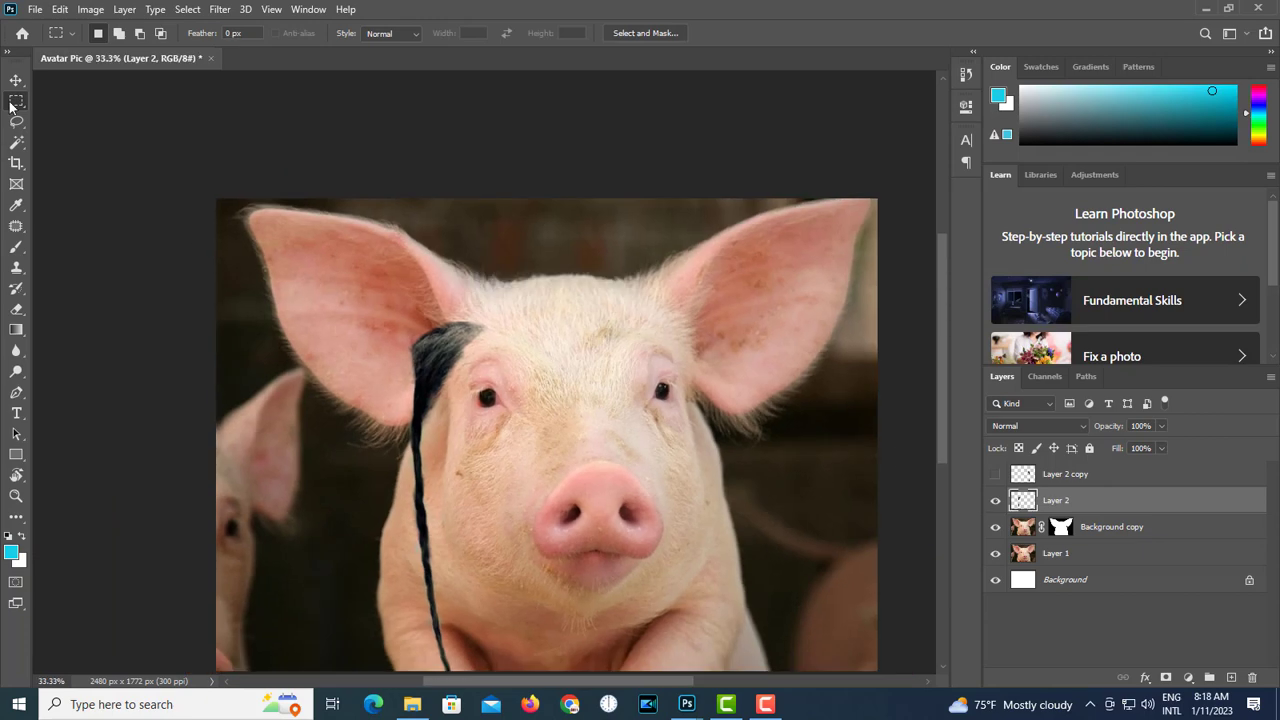
{"action": "left_click_drag", "start_coordinate": [285, 260], "coordinate": [520, 600]}
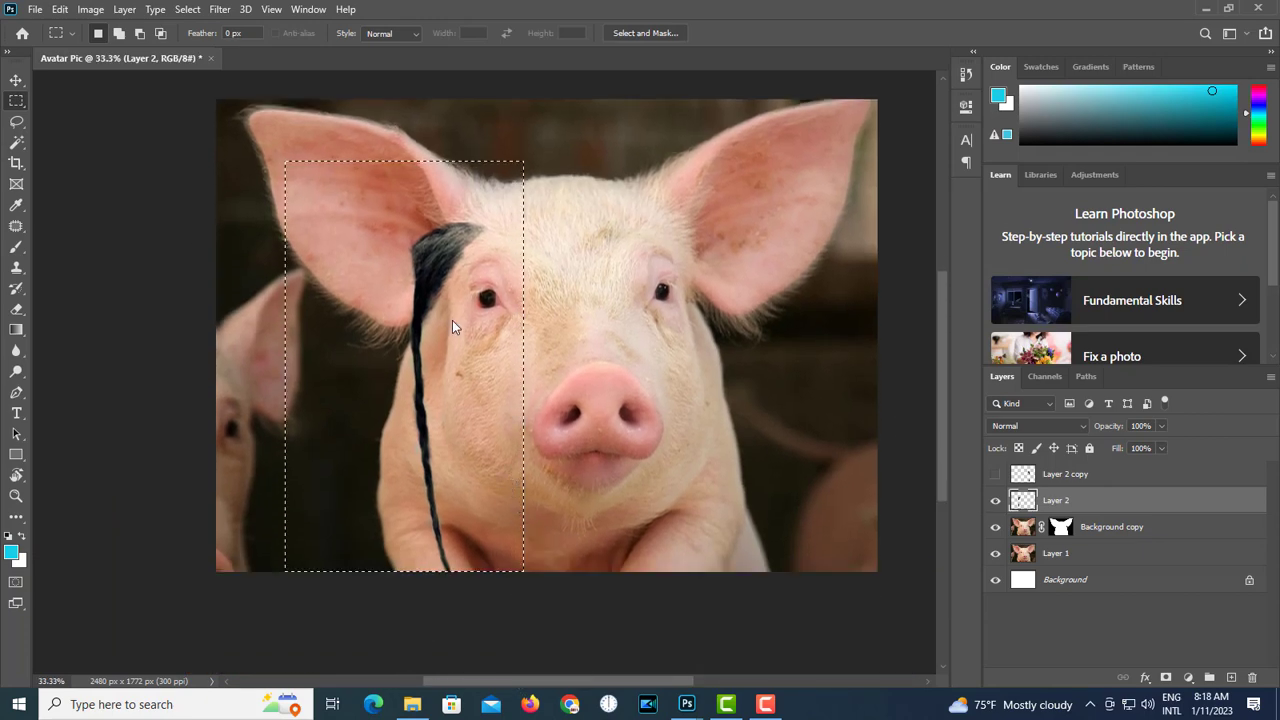
- Apply Liquify to the selected braid, pushing its upper outer corner inward with a 175 px Forward Warp brush
{"action": "key", "text": "ctrl+shift+x"}
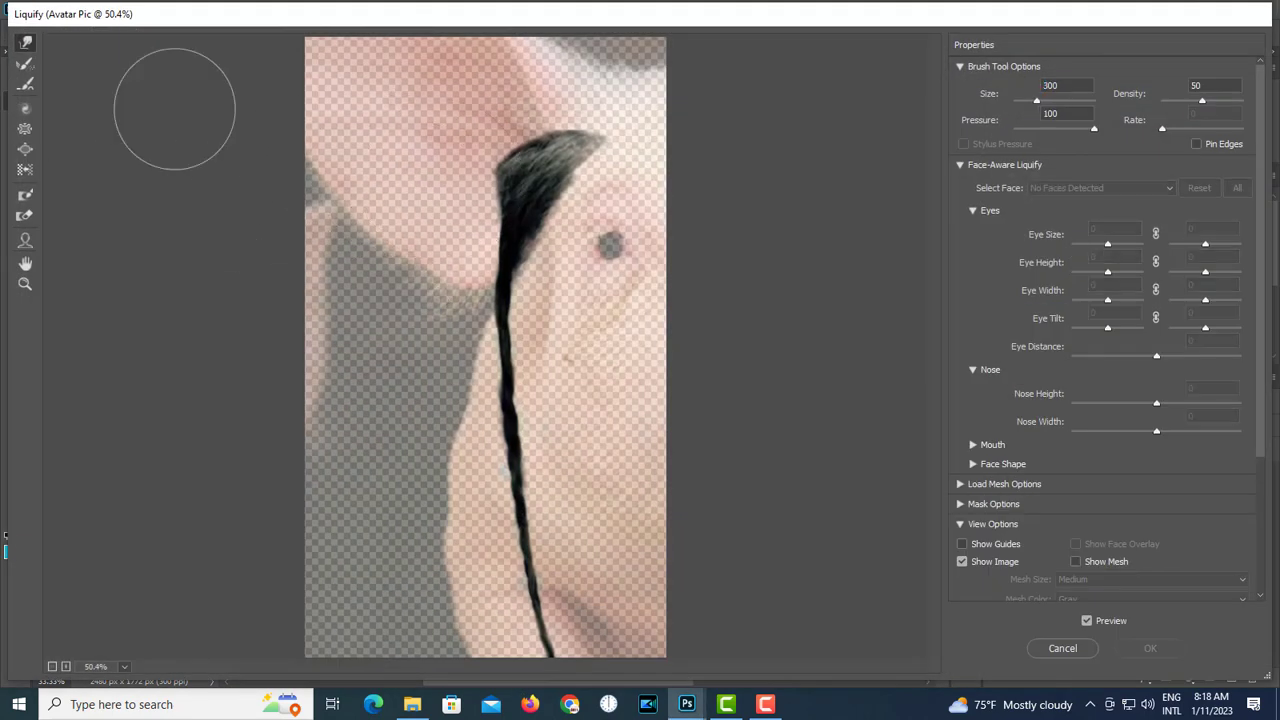
{"action": "key", "text": "bracketleft"}
{"action": "key", "text": "bracketleft"}
{"action": "key", "text": "bracketleft"}
{"action": "mouse_move", "coordinate": [490, 173]}
{"action": "left_mouse_down"}
{"action": "mouse_move", "coordinate": [498, 198]}
{"action": "mouse_move", "coordinate": [530, 148]}
{"action": "left_mouse_up"}
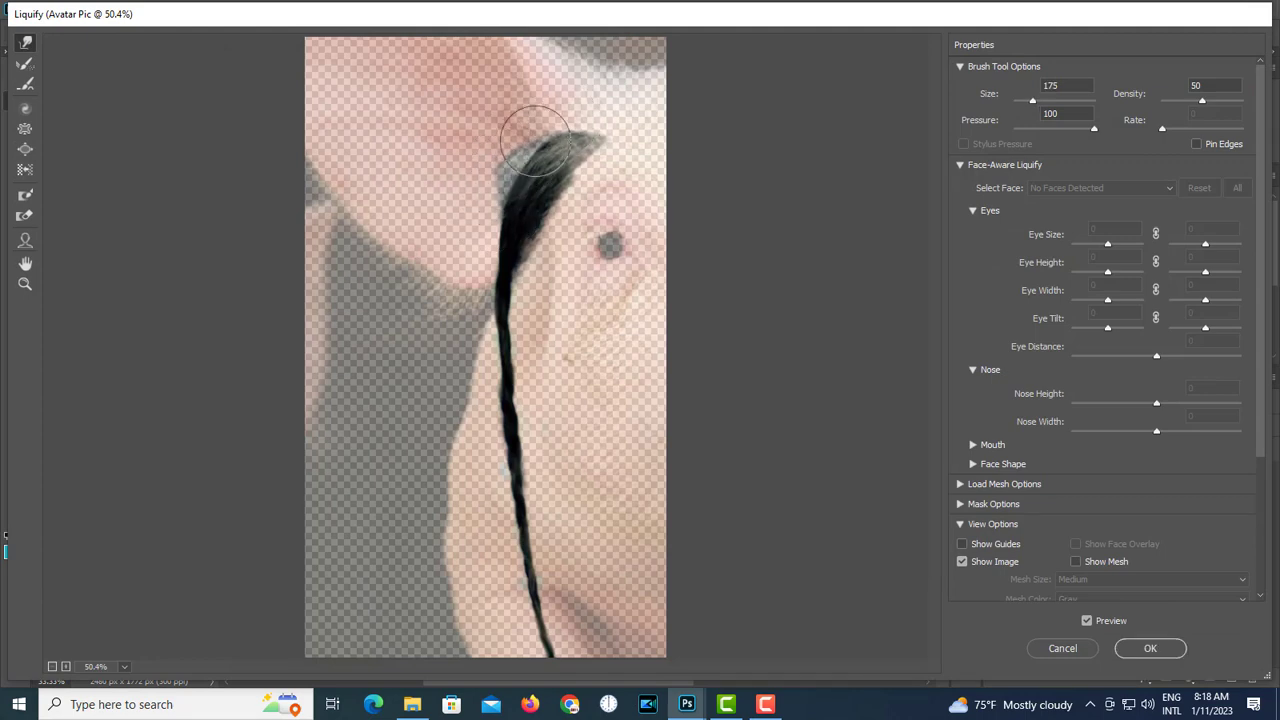
{"action": "key", "text": "Return"}
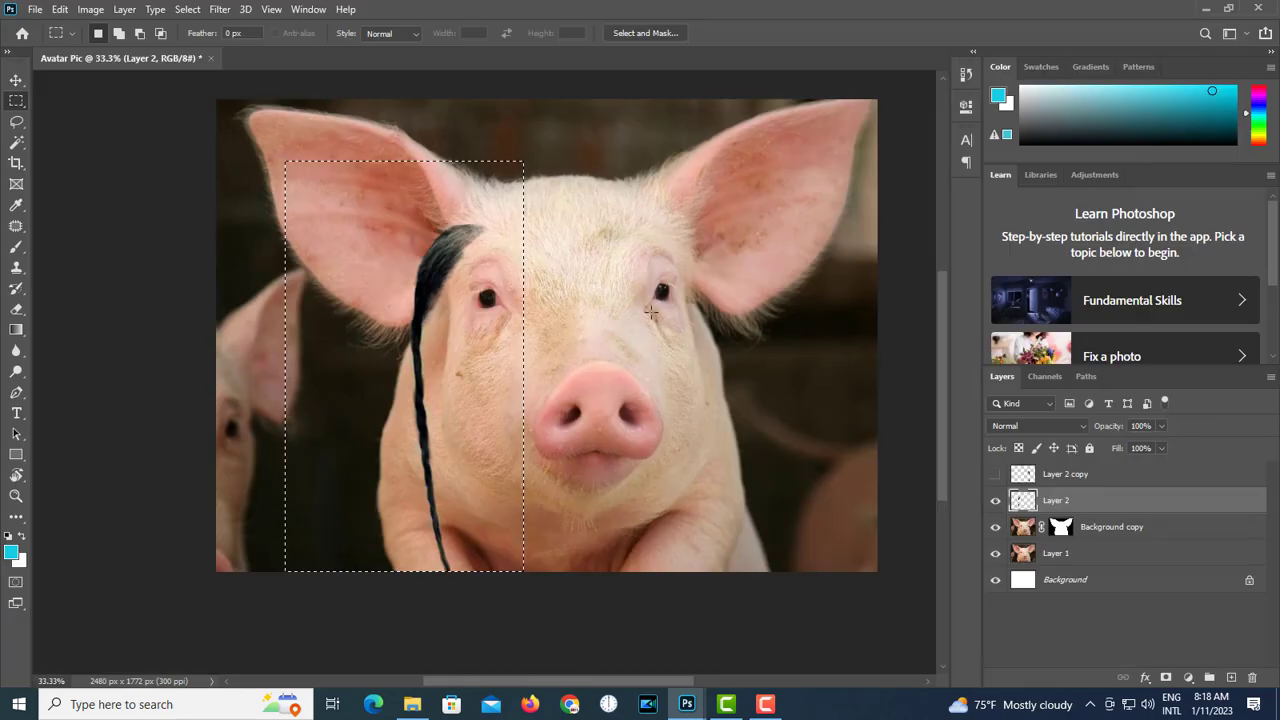
- Liquify the selected Layer 2 braid with 300 and 600 px Forward Warp brushes, pushing its upper and middle length toward the face, and deselect
{"action": "key", "text": "ctrl+minus"}
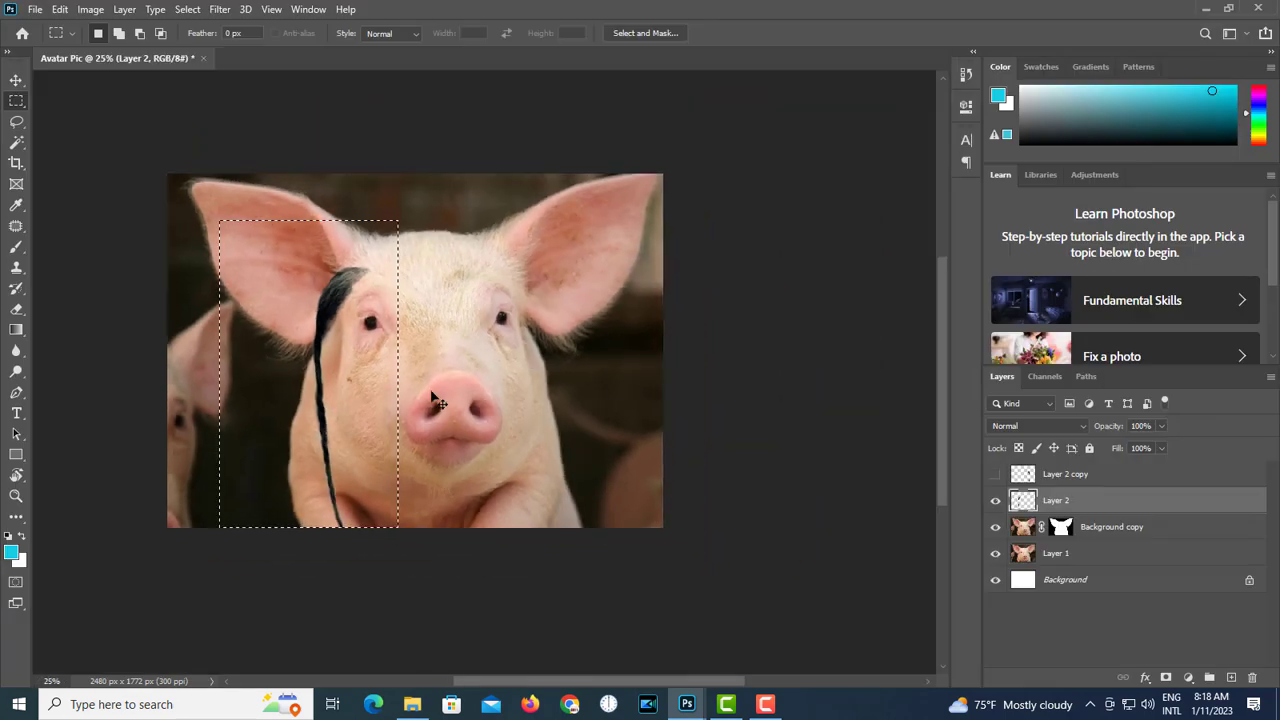
{"action": "key", "text": "ctrl+shift+x"}
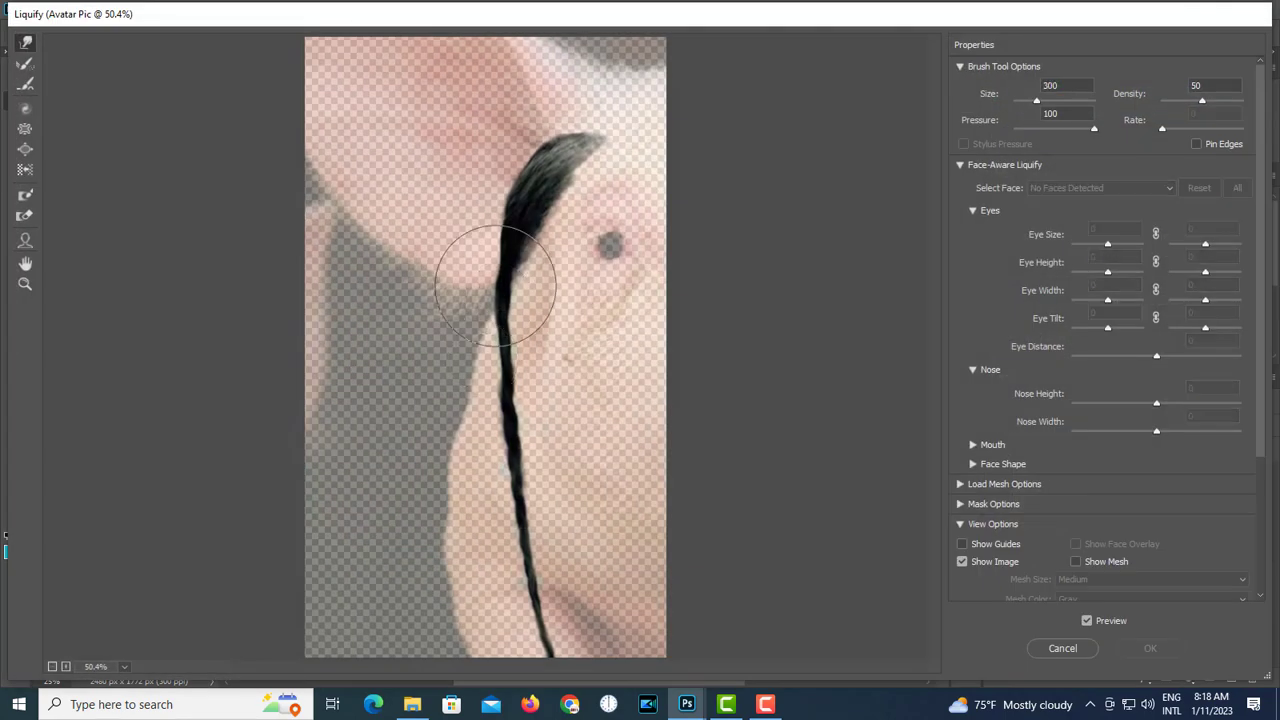
{"action": "mouse_move", "coordinate": [495, 283]}
{"action": "left_mouse_down"}
{"action": "mouse_move", "coordinate": [500, 186]}
{"action": "mouse_move", "coordinate": [470, 315]}
{"action": "mouse_move", "coordinate": [505, 425]}
{"action": "mouse_move", "coordinate": [500, 343]}
{"action": "mouse_move", "coordinate": [543, 200]}
{"action": "mouse_move", "coordinate": [517, 372]}
{"action": "left_mouse_up"}
{"action": "left_click_drag", "start_coordinate": [521, 500], "coordinate": [526, 503]}
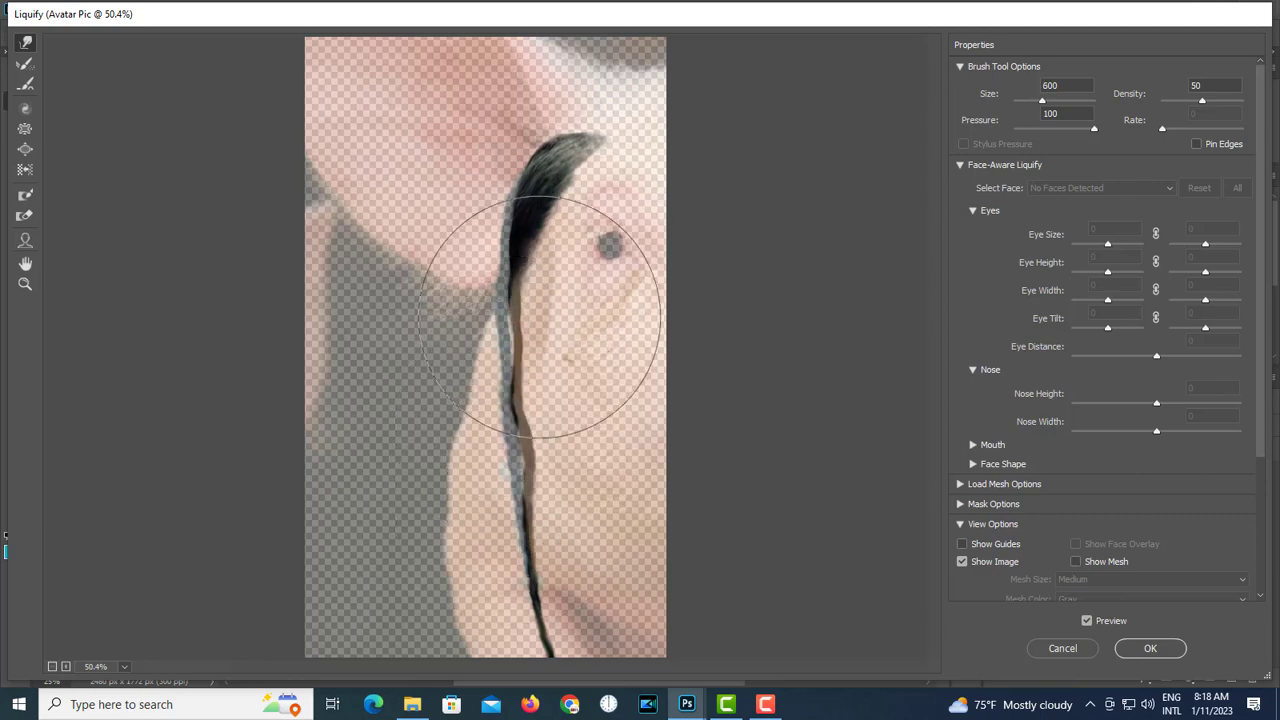
{"action": "left_click_drag", "start_coordinate": [536, 308], "coordinate": [541, 306]}
{"action": "key", "text": "bracketleft"}
{"action": "key", "text": "bracketleft"}
{"action": "key", "text": "bracketleft"}
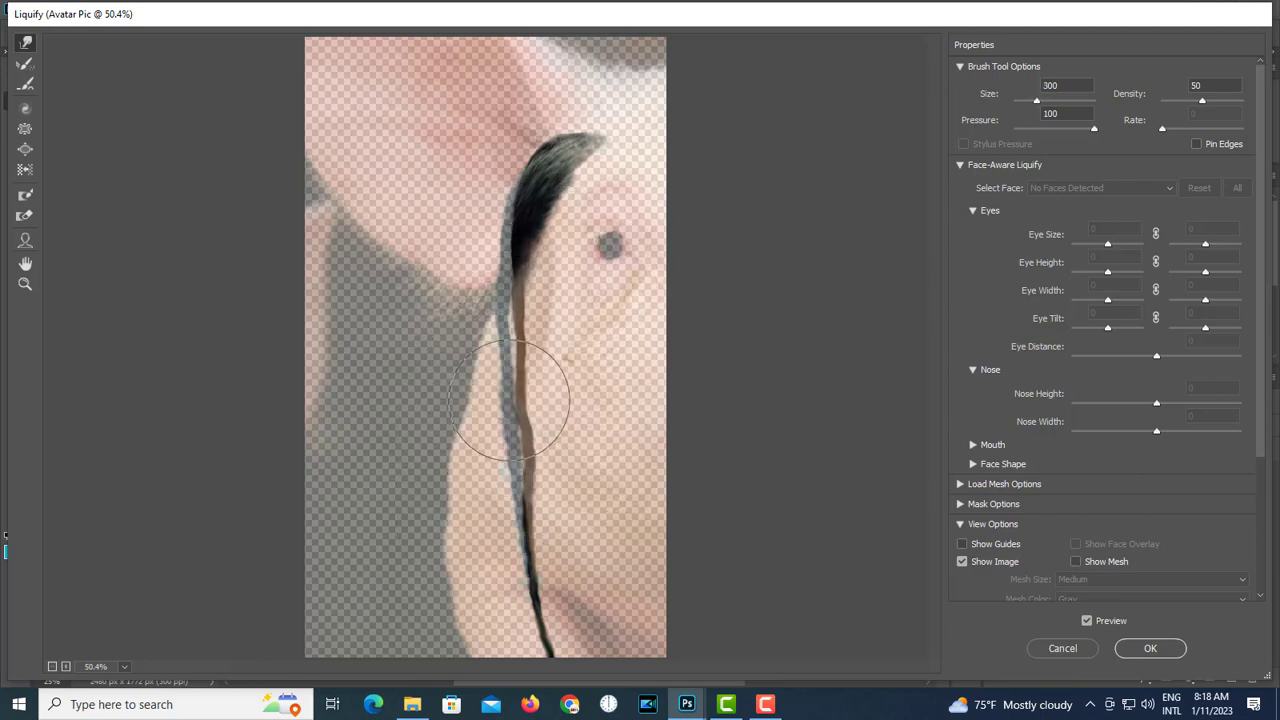
{"action": "key", "text": "Return"}
{"action": "key", "text": "ctrl+d"}
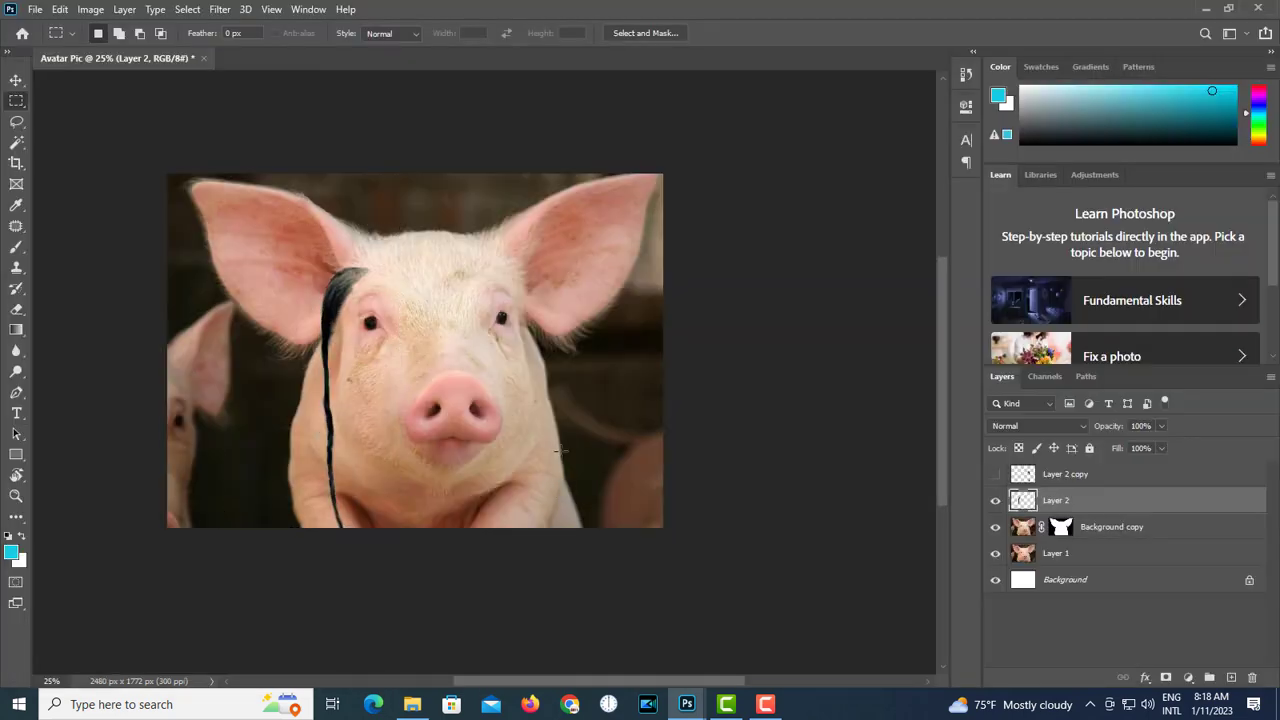
- Make the Layer 2 copy braid visible and select its layer
{"action": "scroll", "coordinate": [523, 377], "scroll_direction": "down", "scroll_amount": 2}
{"action": "left_click", "coordinate": [1100, 474]}
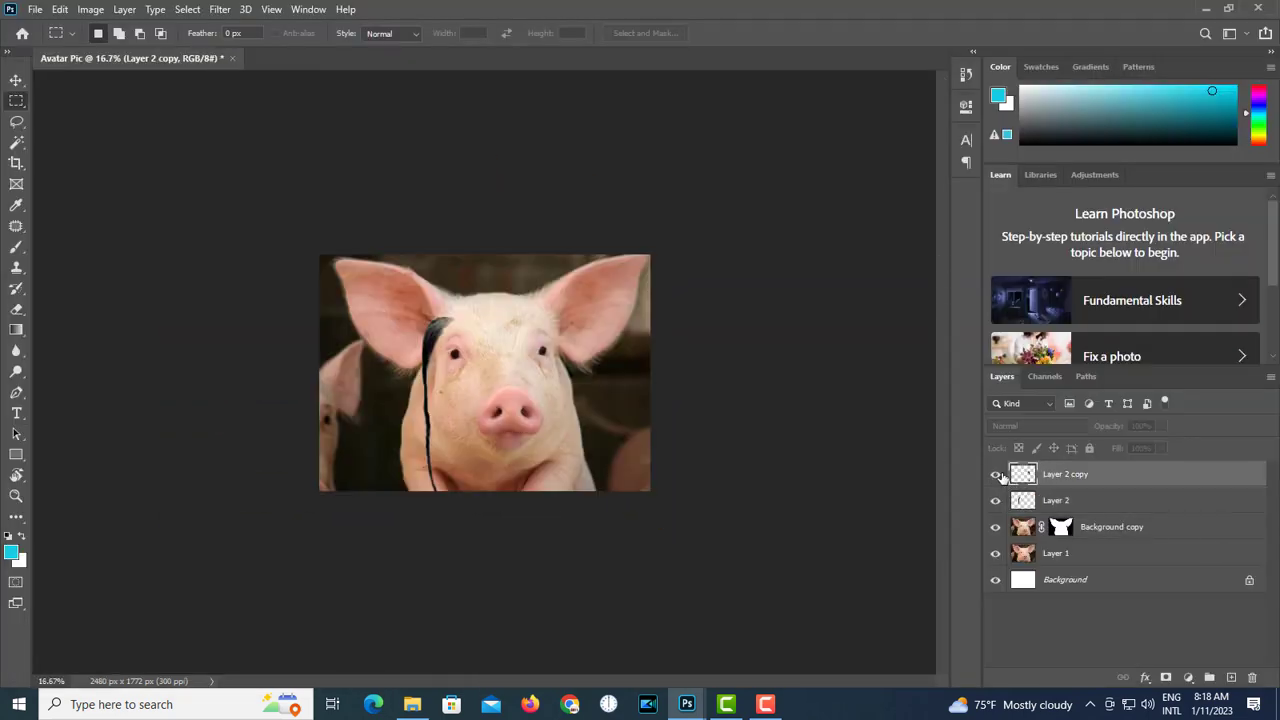
{"action": "left_click", "coordinate": [995, 474]}
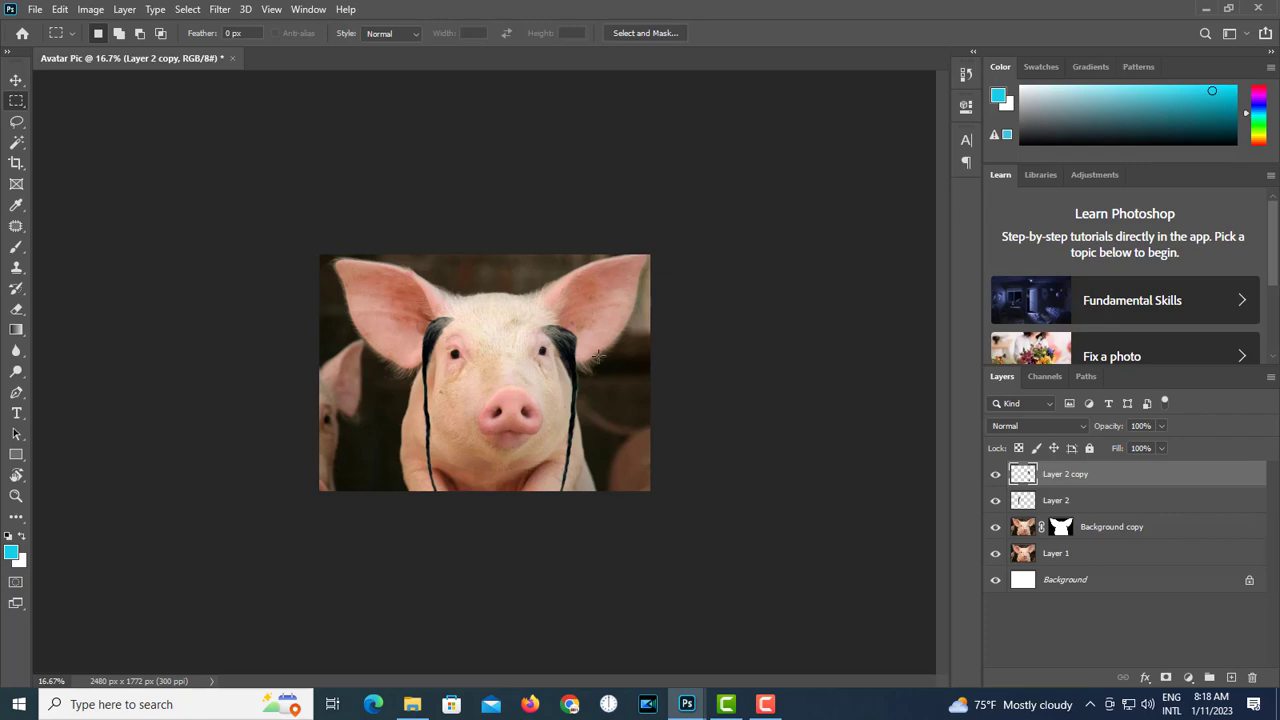
- Liquify a rectangular area around the Layer 2 copy braid, pushing its upper outer corner inward with a 300 px Forward Warp brush
{"action": "mouse_move", "coordinate": [536, 315]}
{"action": "left_mouse_down"}
{"action": "mouse_move", "coordinate": [594, 412]}
{"action": "mouse_move", "coordinate": [636, 528]}
{"action": "left_mouse_up"}
{"action": "key", "text": "ctrl+shift+x"}
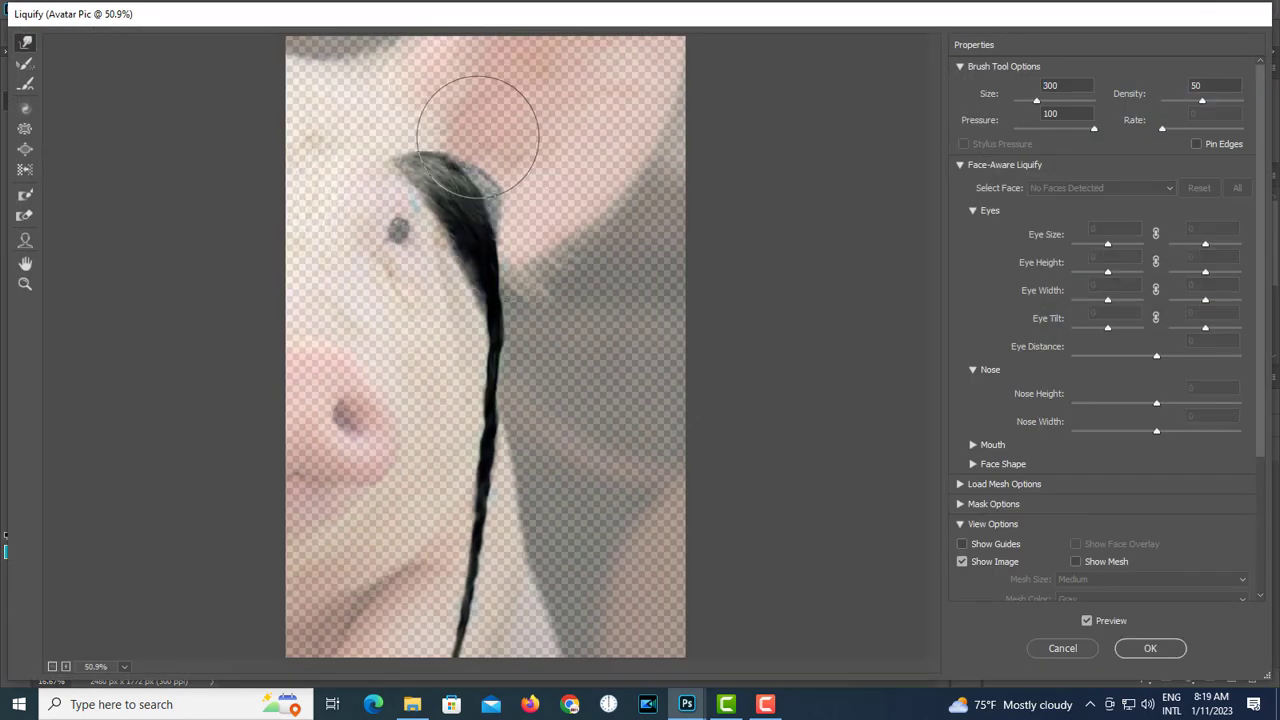
{"action": "left_click_drag", "start_coordinate": [486, 188], "coordinate": [443, 162]}
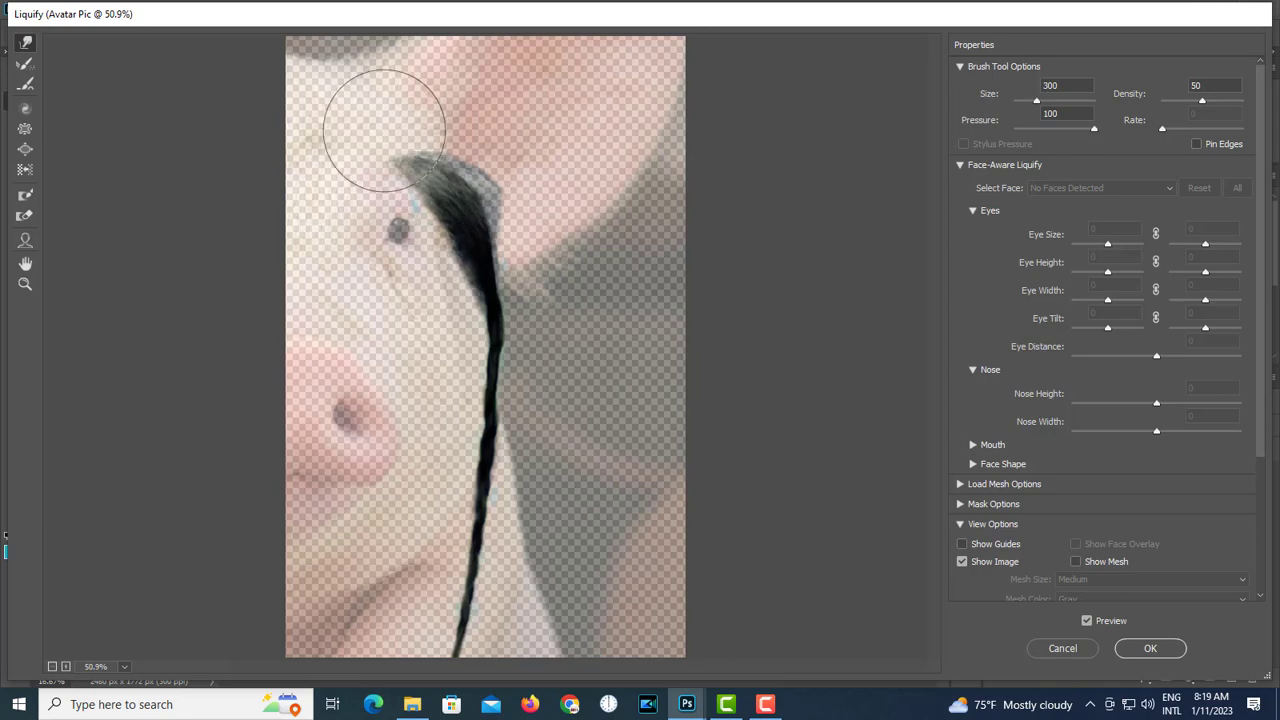
{"action": "key", "text": "Return"}
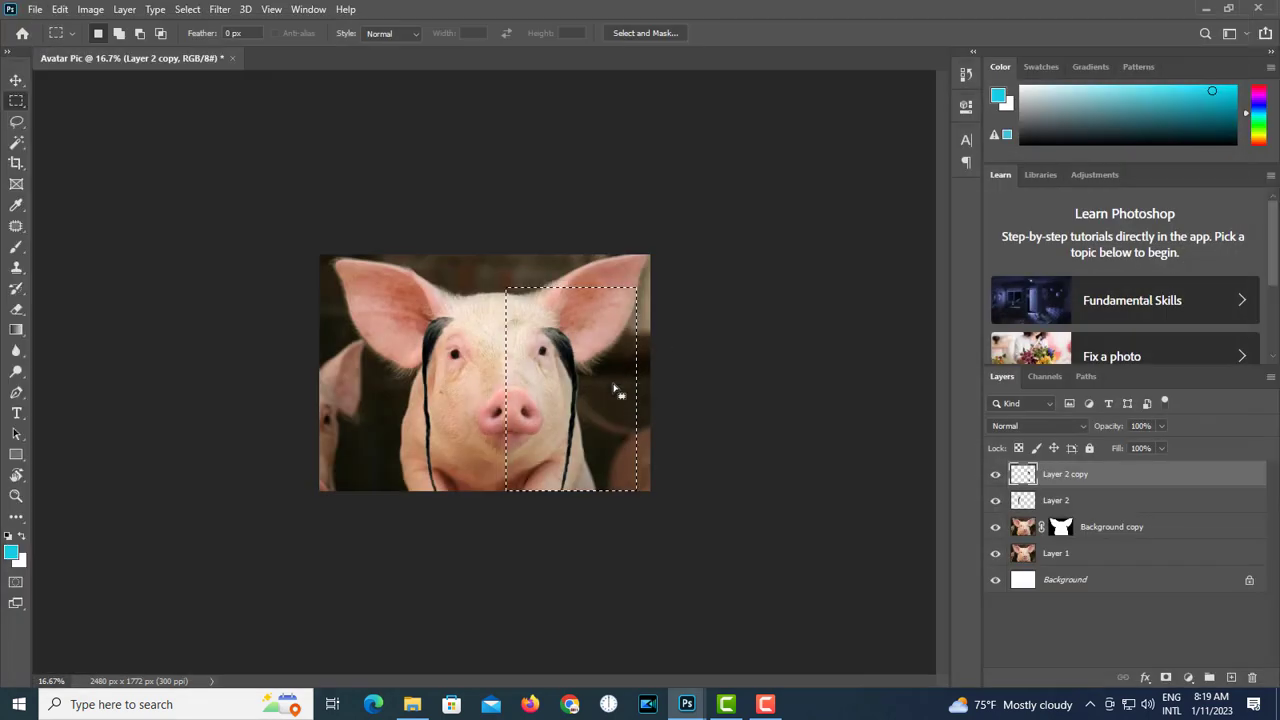
{"action": "key", "text": "ctrl+d"}
- Move the Layer 2 copy braid slightly up and inward, closer to the base of the pig's image-right ear
{"action": "key", "text": "ctrl+plus"}
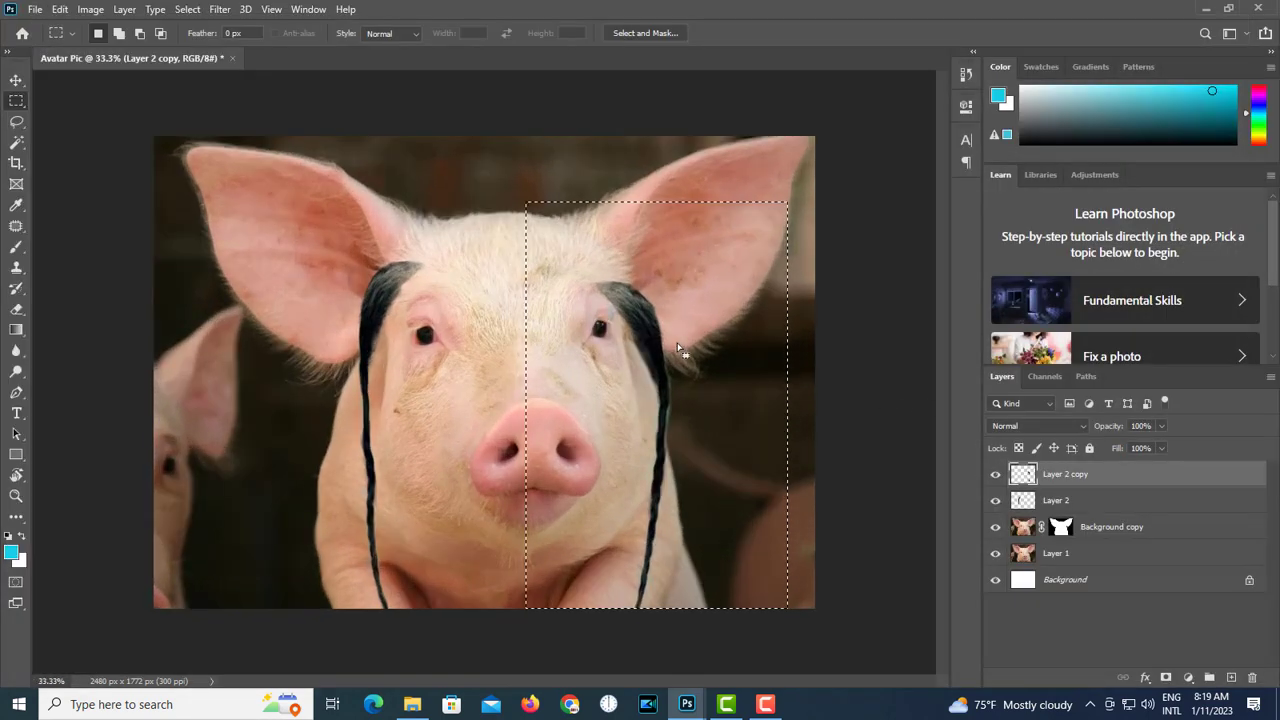
{"action": "key", "text": "v"}
{"action": "left_click_drag", "start_coordinate": [682, 326], "coordinate": [655, 318]}
{"action": "key", "text": "e"}
{"action": "key", "text": "ctrl+plus"}
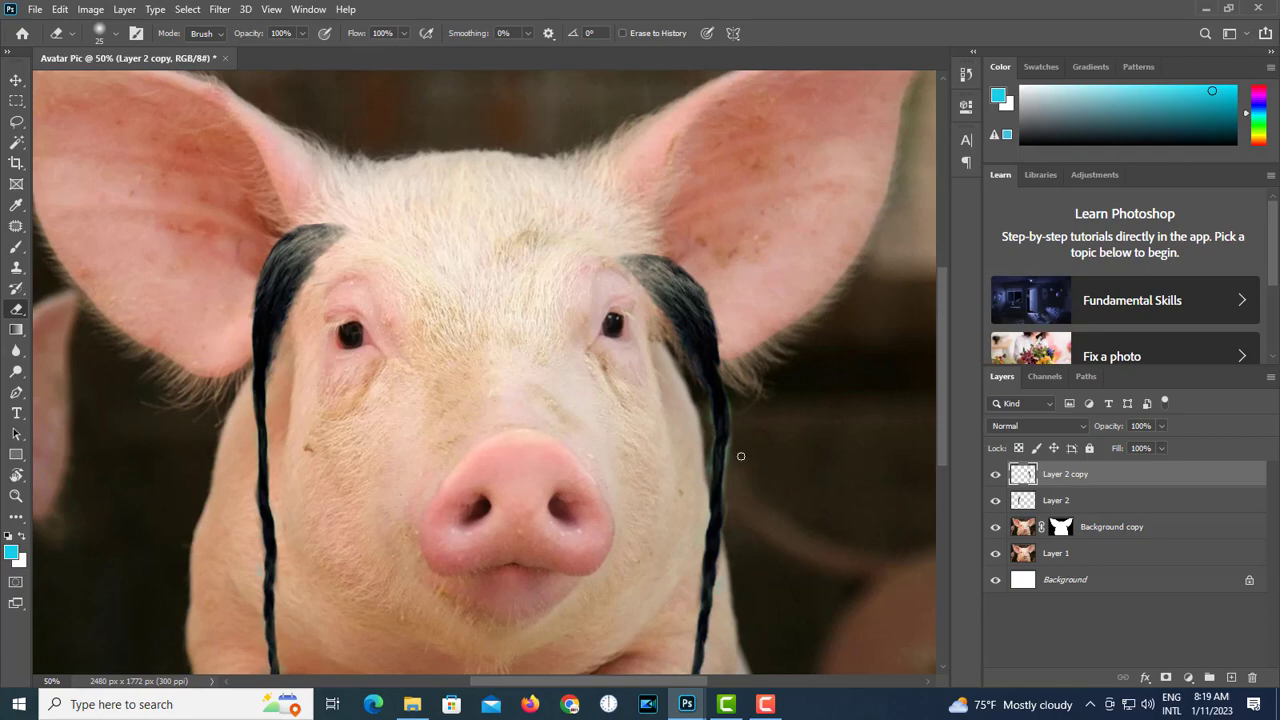
- Select the Layer 2 copy braid's area and Liquify it with a 300 px Forward Warp brush, pushing the strand and upper lock inward
{"action": "key", "text": "m"}
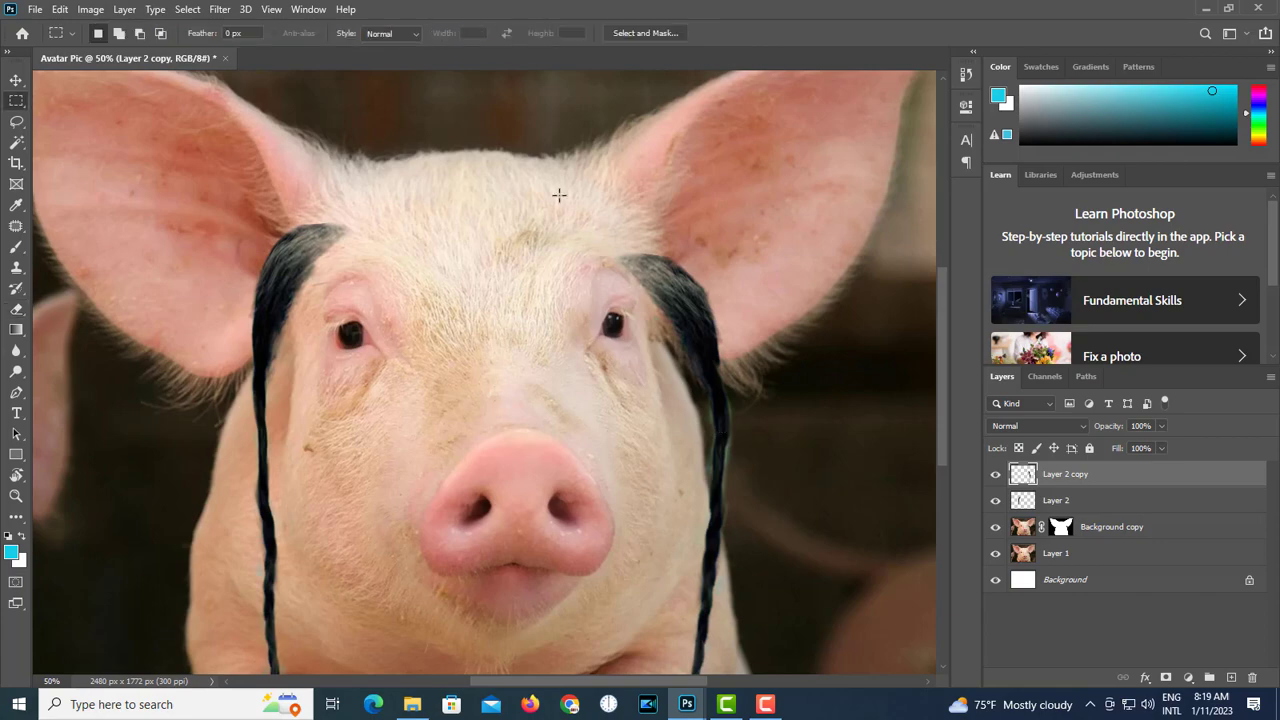
{"action": "left_click_drag", "start_coordinate": [572, 215], "coordinate": [771, 597]}
{"action": "left_click_drag", "start_coordinate": [684, 108], "coordinate": [762, 600]}
{"action": "key", "text": "shift+ctrl+x"}
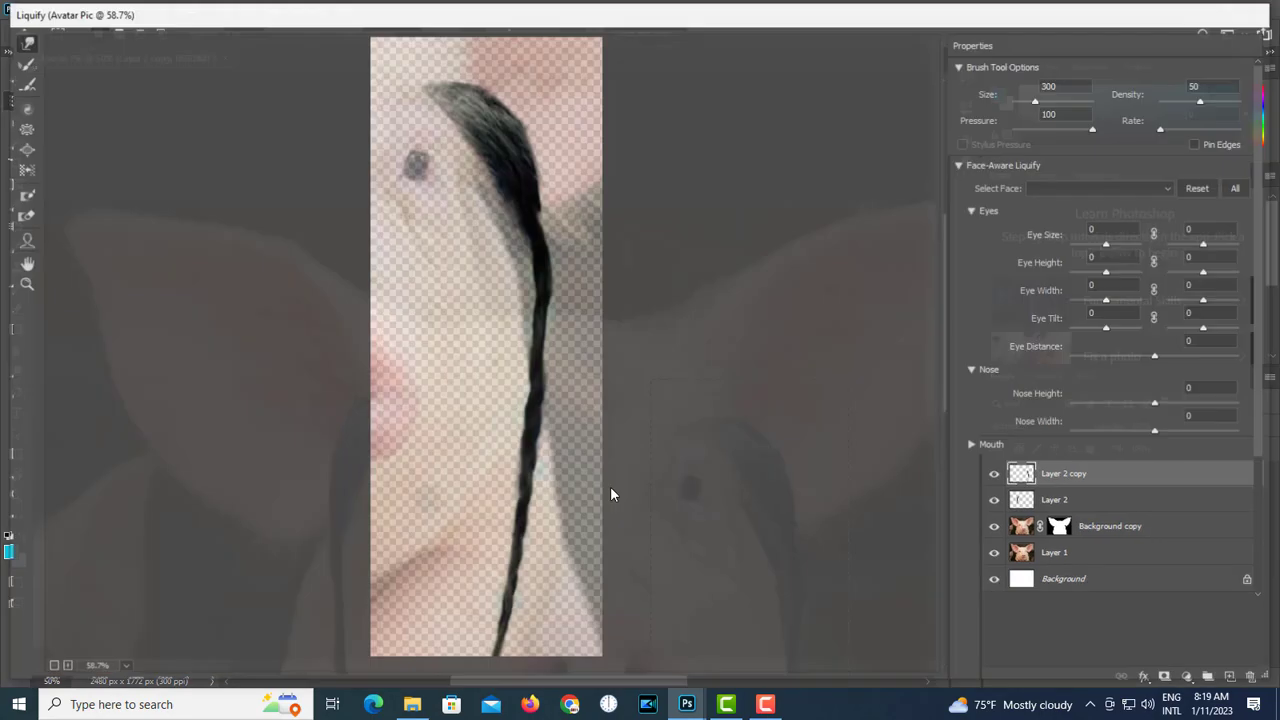
{"action": "left_click_drag", "start_coordinate": [512, 226], "coordinate": [495, 235]}
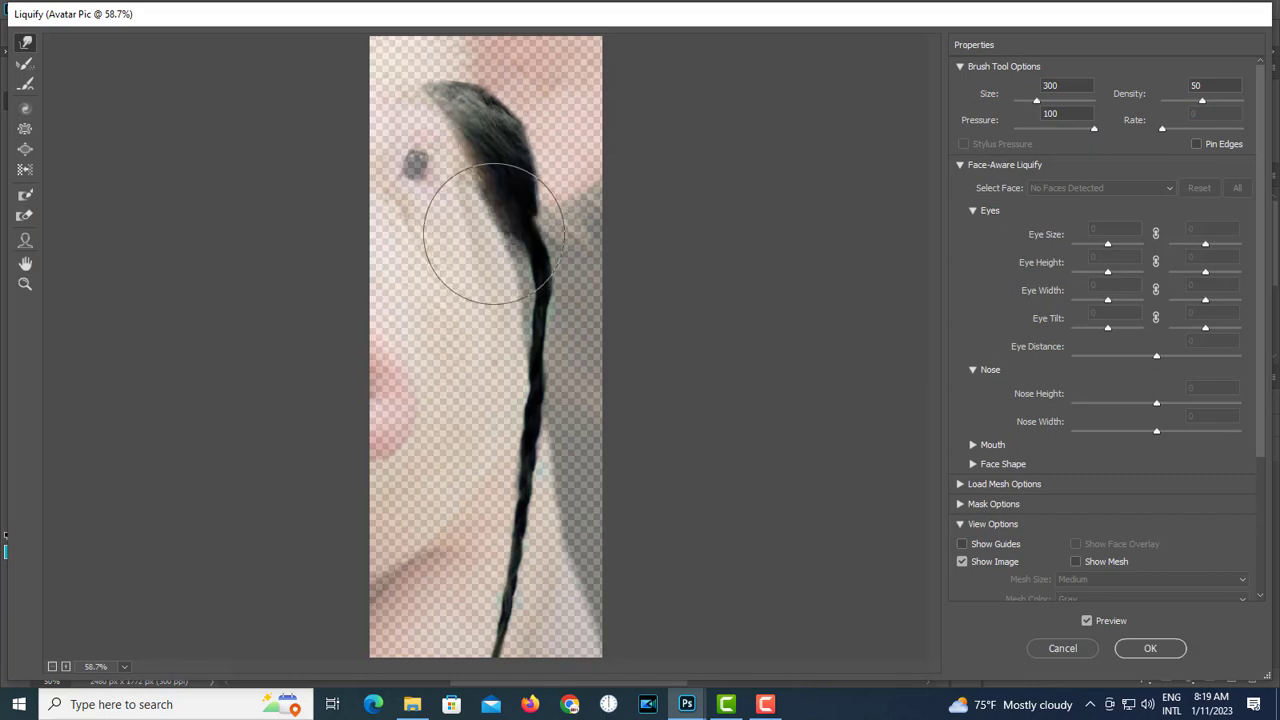
{"action": "left_click_drag", "start_coordinate": [561, 283], "coordinate": [555, 372]}
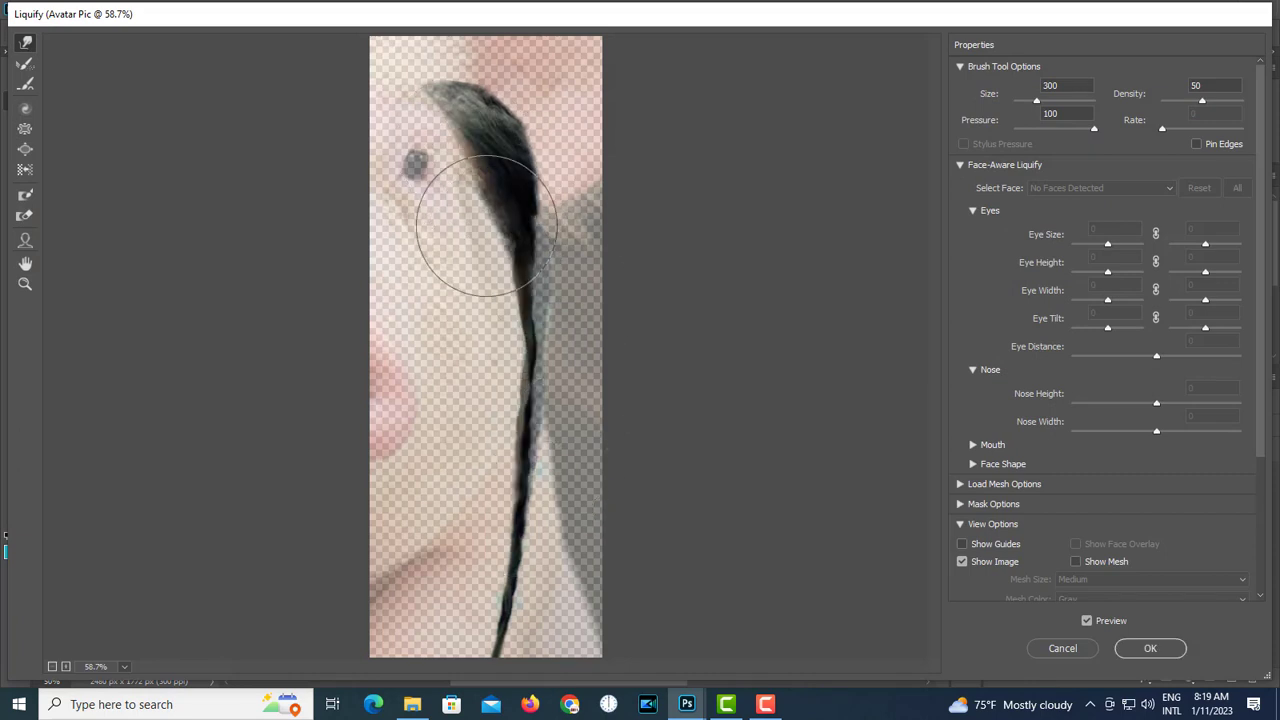
{"action": "mouse_move", "coordinate": [520, 235]}
{"action": "left_mouse_down"}
{"action": "mouse_move", "coordinate": [472, 199]}
{"action": "mouse_move", "coordinate": [456, 152]}
{"action": "mouse_move", "coordinate": [489, 265]}
{"action": "left_mouse_up"}
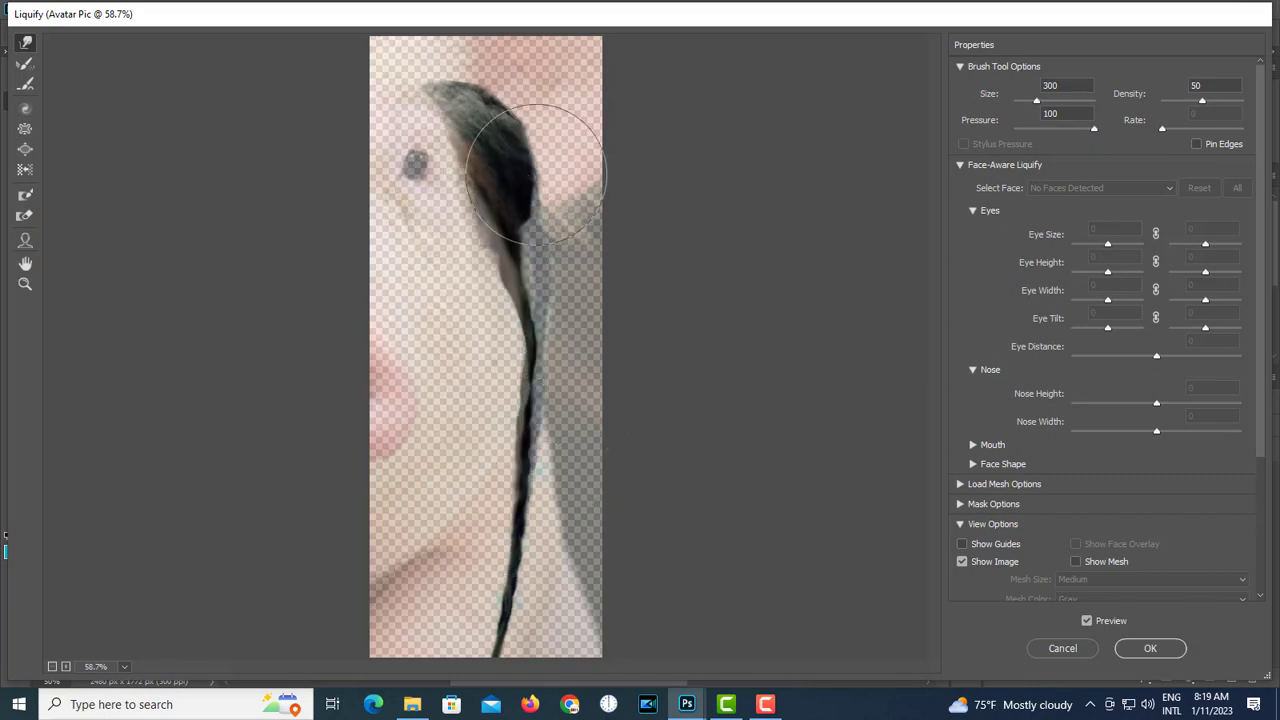
{"action": "left_click_drag", "start_coordinate": [539, 168], "coordinate": [520, 153]}
{"action": "left_click_drag", "start_coordinate": [480, 101], "coordinate": [457, 107]}
{"action": "left_click_drag", "start_coordinate": [560, 193], "coordinate": [527, 211]}
- Try to nudge the middle of the braid strand inward with a smaller Forward Warp brush
{"action": "key", "text": "bracketleft"}
{"action": "key", "text": "bracketleft"}
{"action": "key", "text": "bracketleft"}
{"action": "mouse_move", "coordinate": [538, 363]}
{"action": "left_mouse_down"}
{"action": "mouse_move", "coordinate": [513, 369]}
{"action": "mouse_move", "coordinate": [523, 337]}
{"action": "left_mouse_up"}
{"action": "key", "text": "ctrl+z"}
{"action": "key", "text": "bracketleft"}
{"action": "key", "text": "bracketleft"}
{"action": "key", "text": "bracketright"}
{"action": "key", "text": "bracketright"}
{"action": "key", "text": "bracketright"}
- Apply the Liquify warp to the Layer 2 copy braid and clear the selection
{"action": "left_click", "coordinate": [1168, 653]}
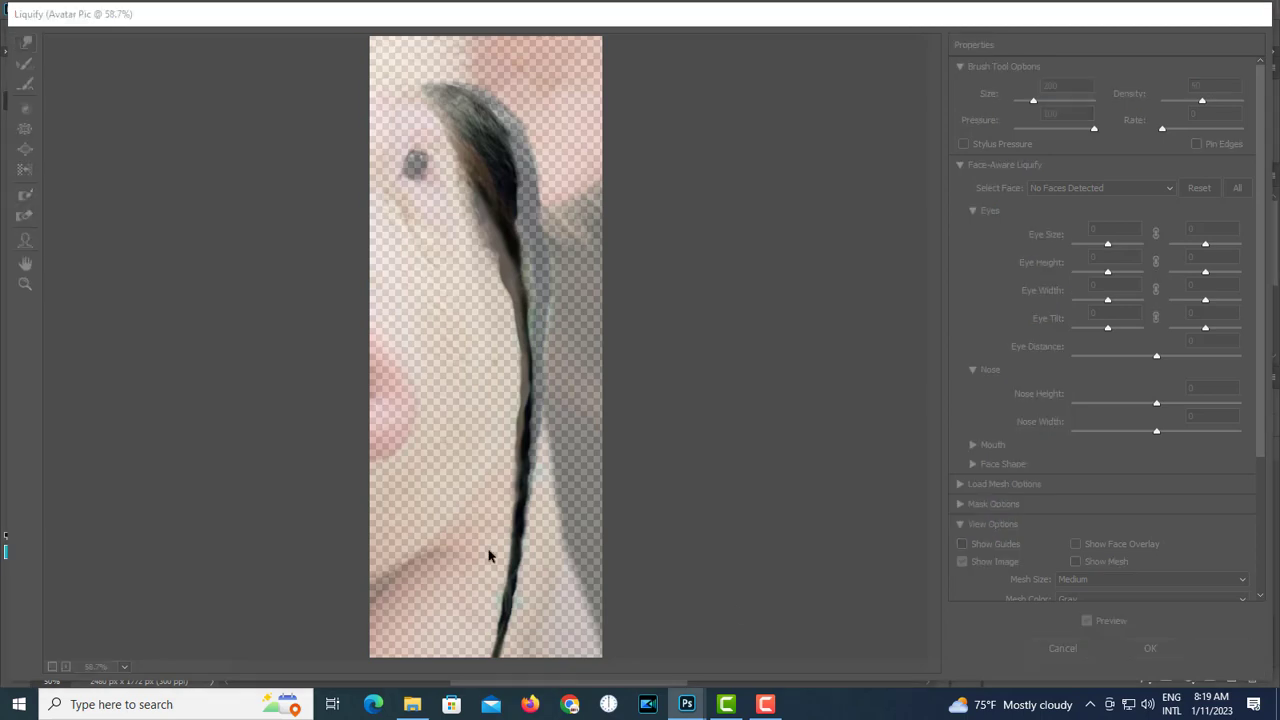
{"action": "key", "text": "ctrl+d"}
{"action": "key", "text": "ctrl+minus"}
{"action": "mouse_move", "coordinate": [723, 569]}
{"action": "left_mouse_down"}
{"action": "mouse_move", "coordinate": [613, 434]}
{"action": "mouse_move", "coordinate": [662, 429]}
{"action": "left_mouse_up"}
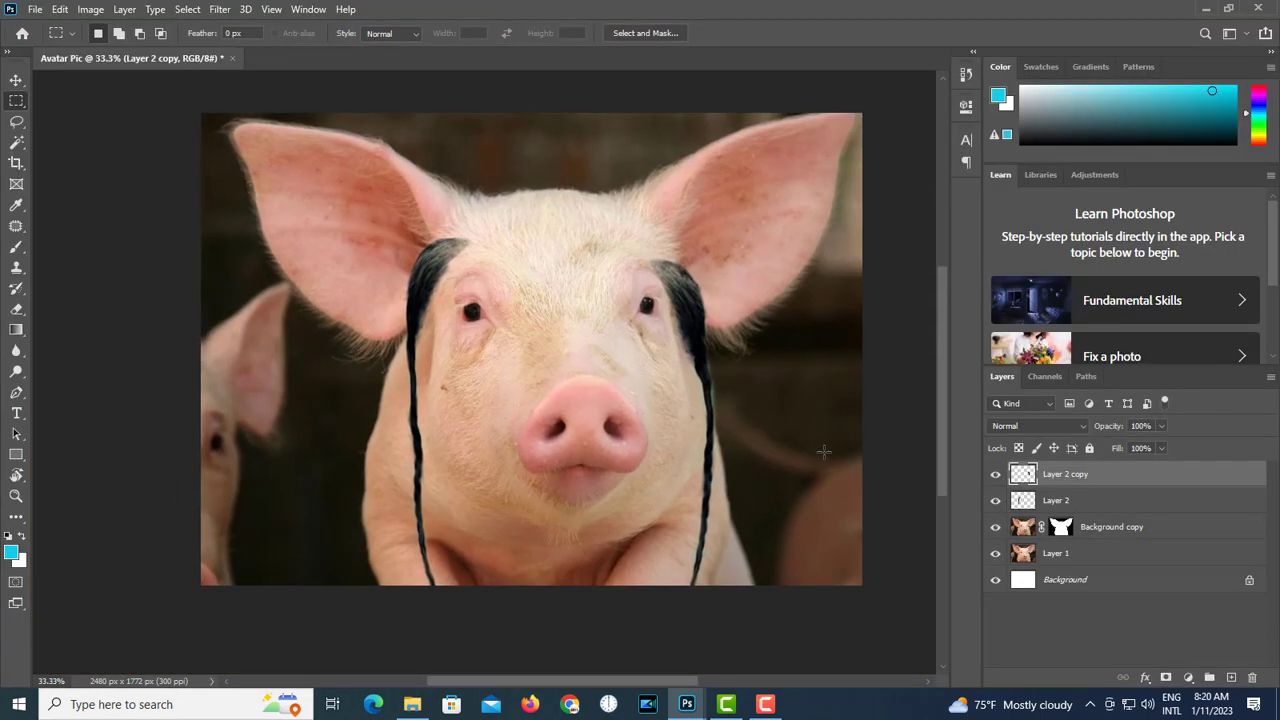
- Load the Background copy layer's mask as a selection of the pig and add a new empty layer above it
{"action": "left_click", "coordinate": [1095, 537]}
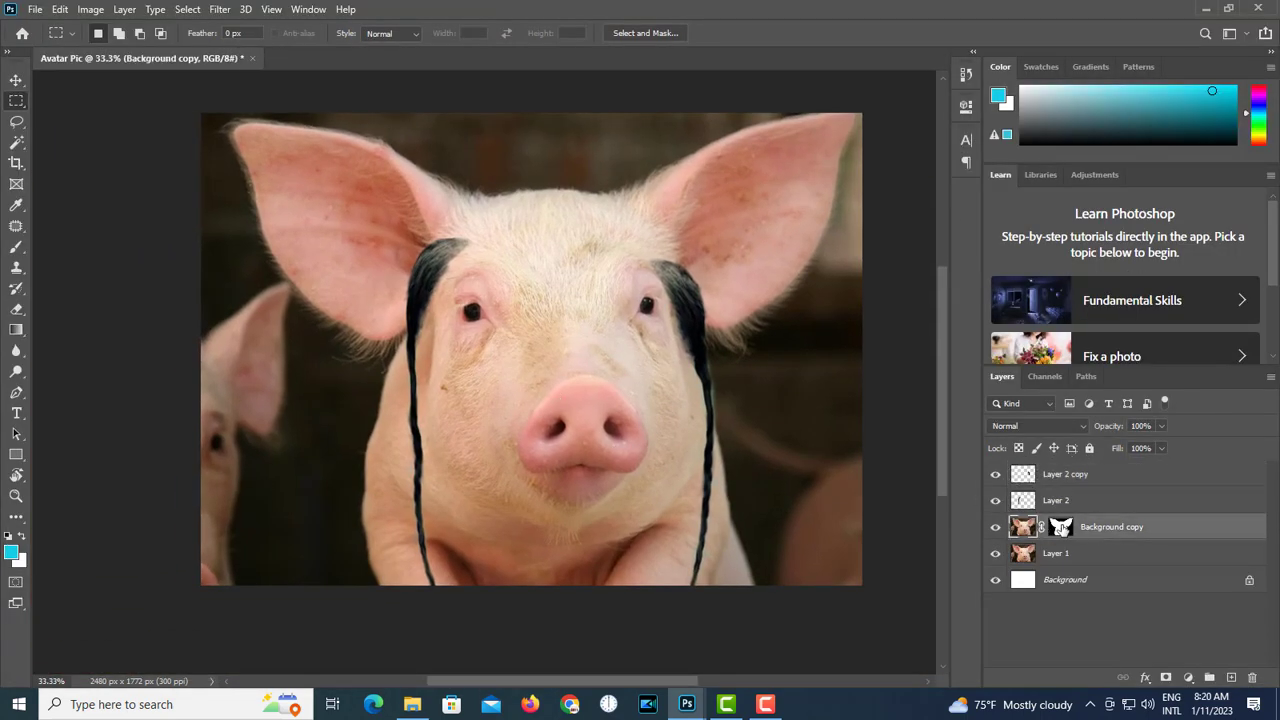
{"action": "left_click", "coordinate": [1062, 530], "text": "ctrl"}
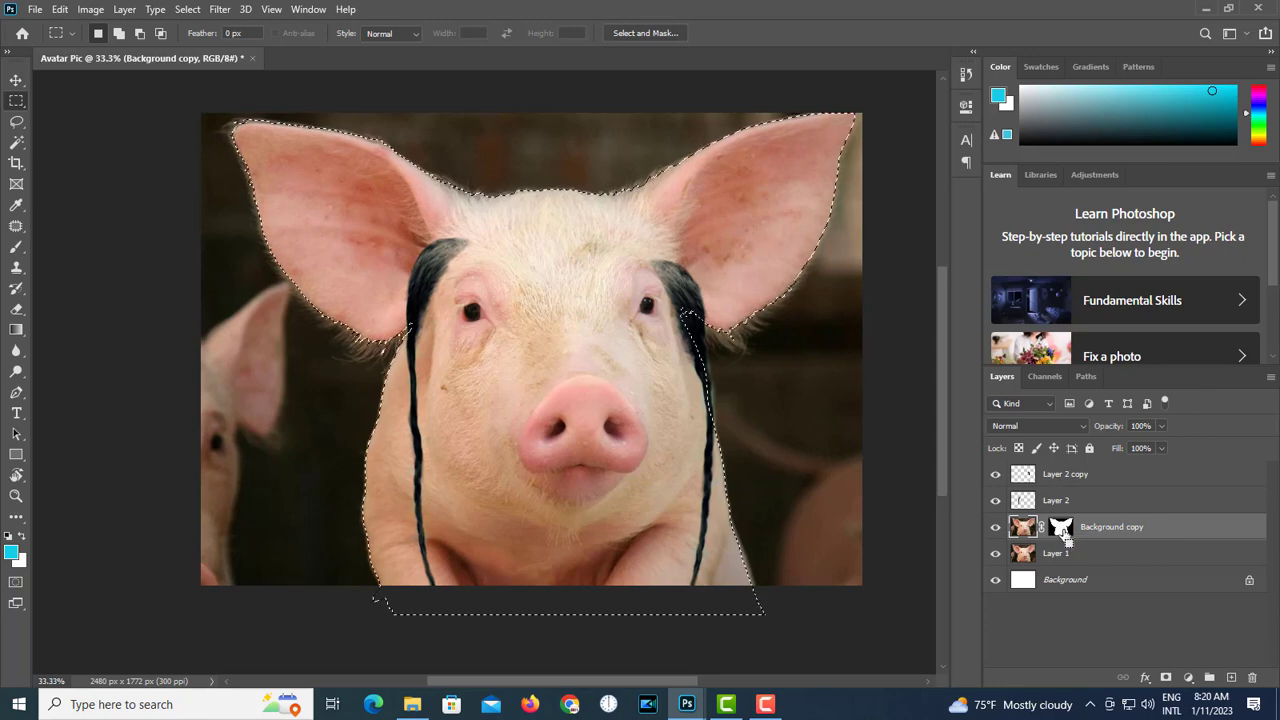
{"action": "left_click", "coordinate": [1231, 677]}
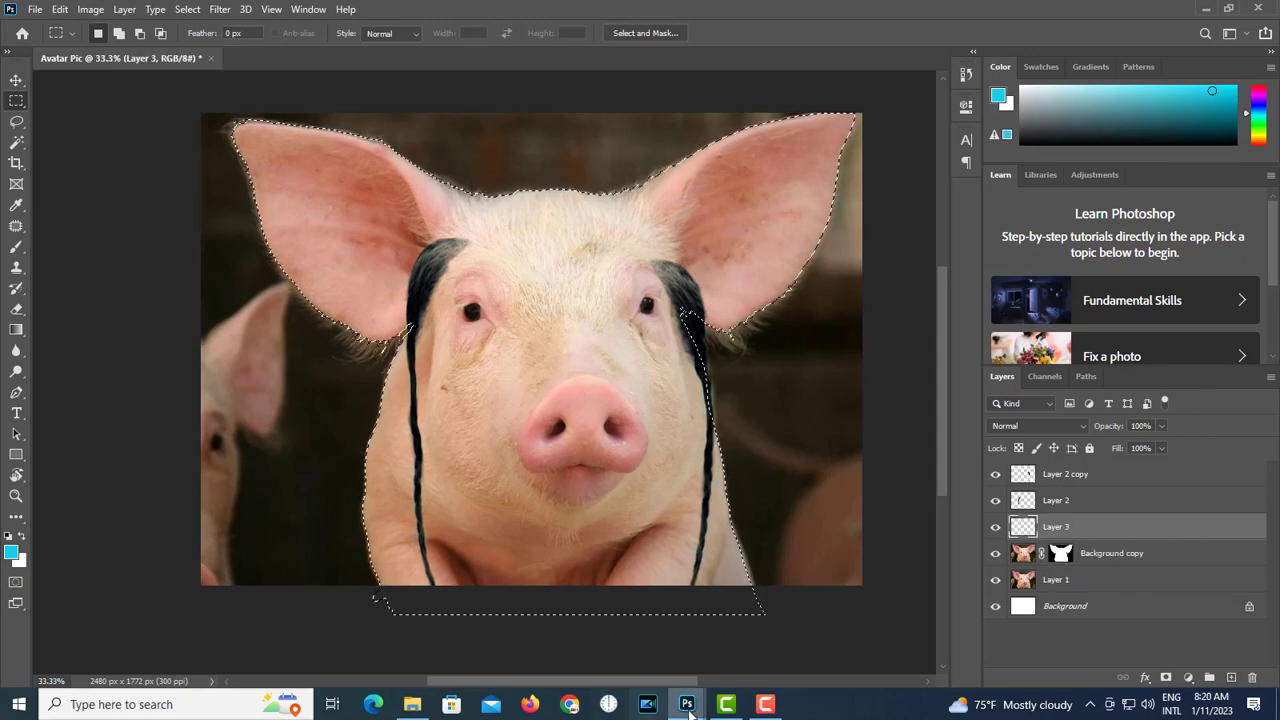
- In the blue characters' document, show Background copy 2 and sample the male character's light blue forehead colour as the foreground colour
{"action": "mouse_move", "coordinate": [687, 704]}
{"action": "left_click", "coordinate": [783, 630]}
{"action": "left_click_drag", "start_coordinate": [640, 420], "coordinate": [638, 165]}
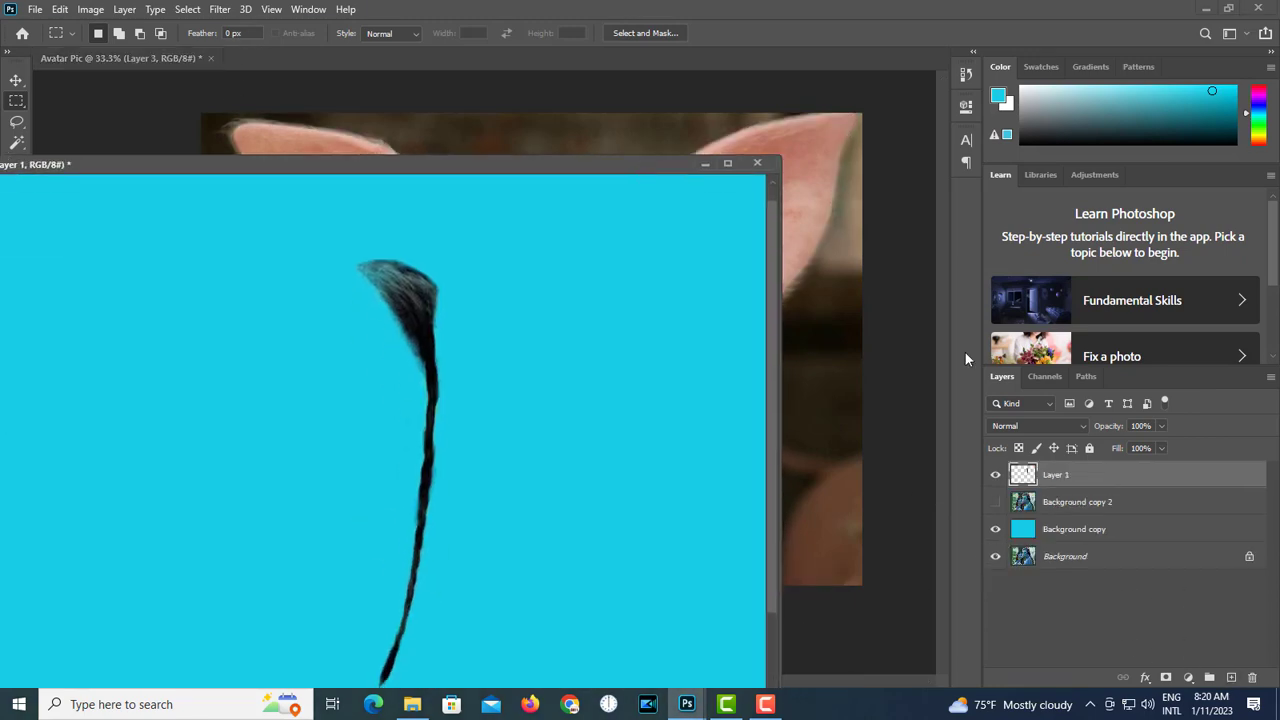
{"action": "left_click", "coordinate": [995, 502]}
{"action": "left_click", "coordinate": [1040, 512]}
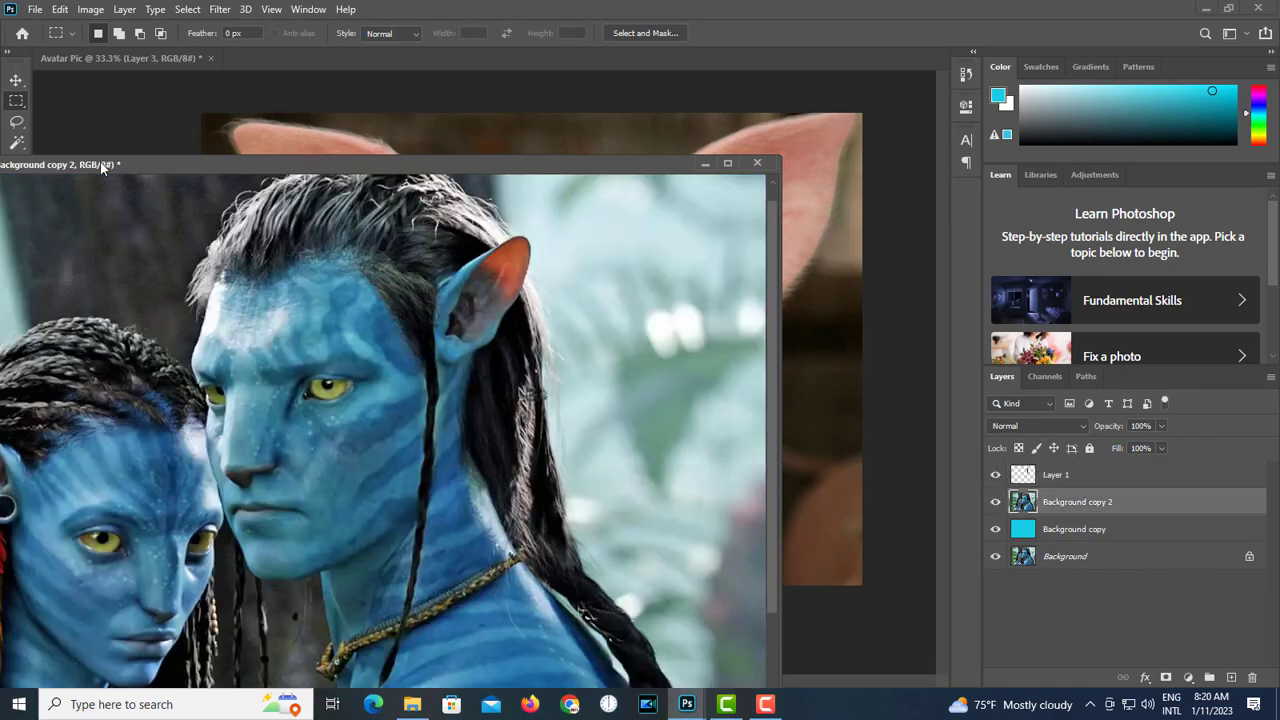
{"action": "left_click_drag", "start_coordinate": [100, 164], "coordinate": [114, 234]}
{"action": "key", "text": "i"}
{"action": "left_click", "coordinate": [333, 354]}
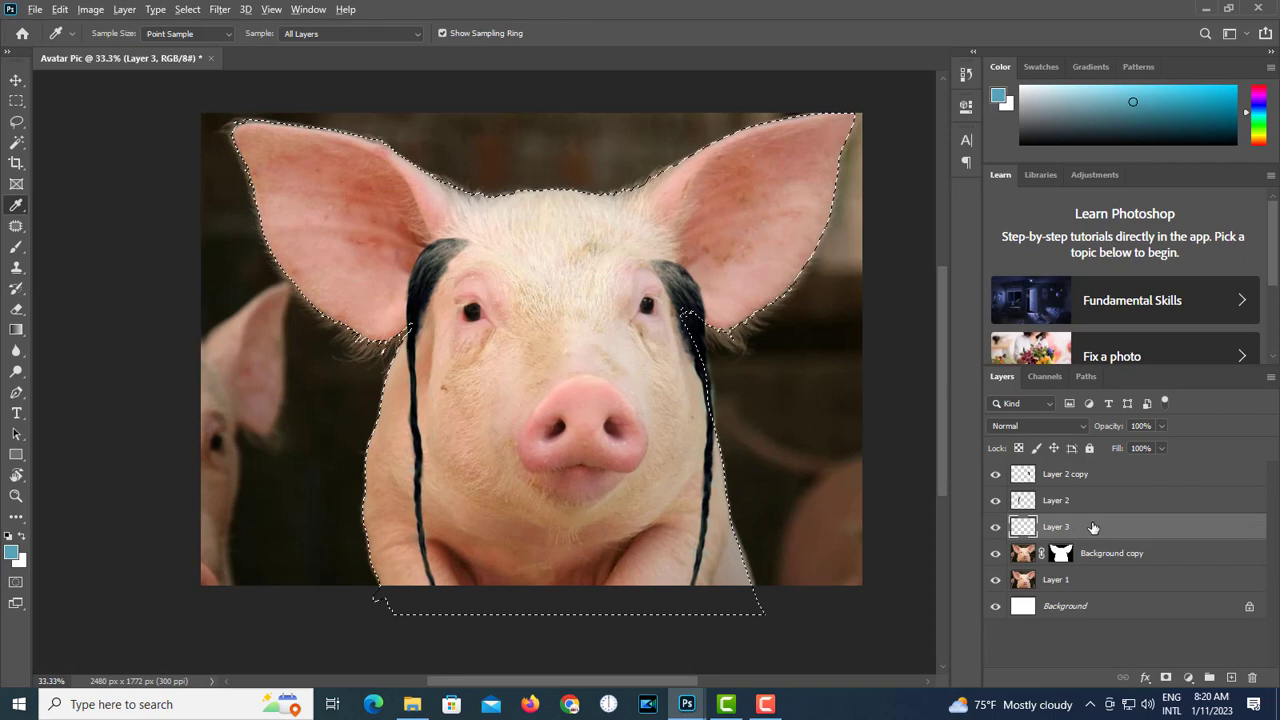
- Fill the pig selection on Layer 3 with the sampled blue, deselect, and set the layer's blend mode to Color
{"action": "key", "text": "alt+BackSpace"}
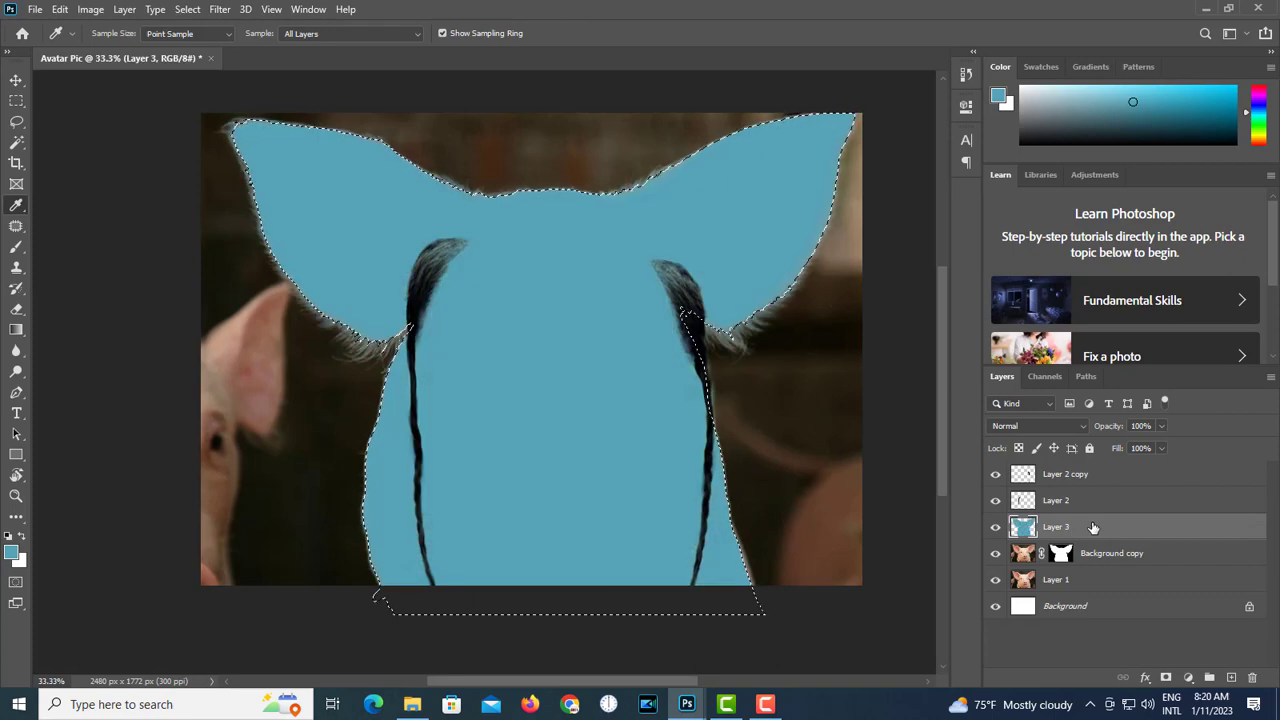
{"action": "key", "text": "ctrl+d"}
{"action": "left_click", "coordinate": [1040, 426]}
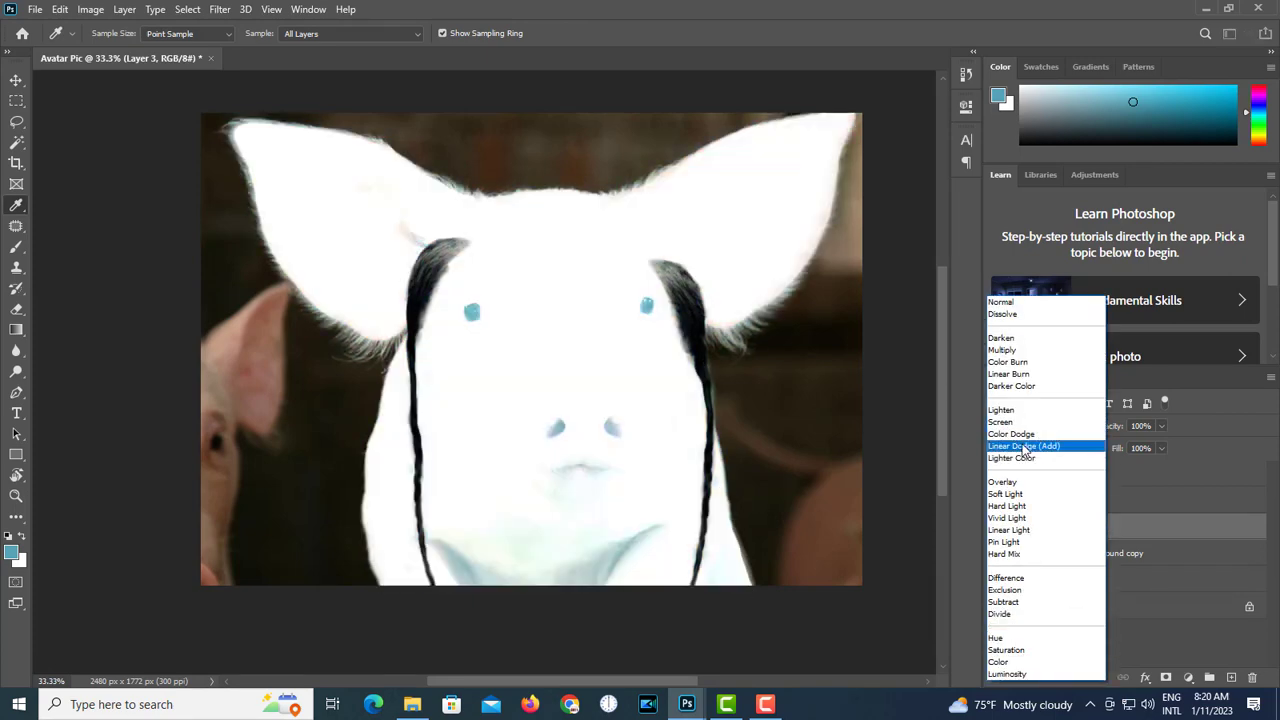
{"action": "left_click", "coordinate": [999, 662]}
{"action": "key", "text": "ctrl+minus"}
{"action": "key", "text": "ctrl+plus"}
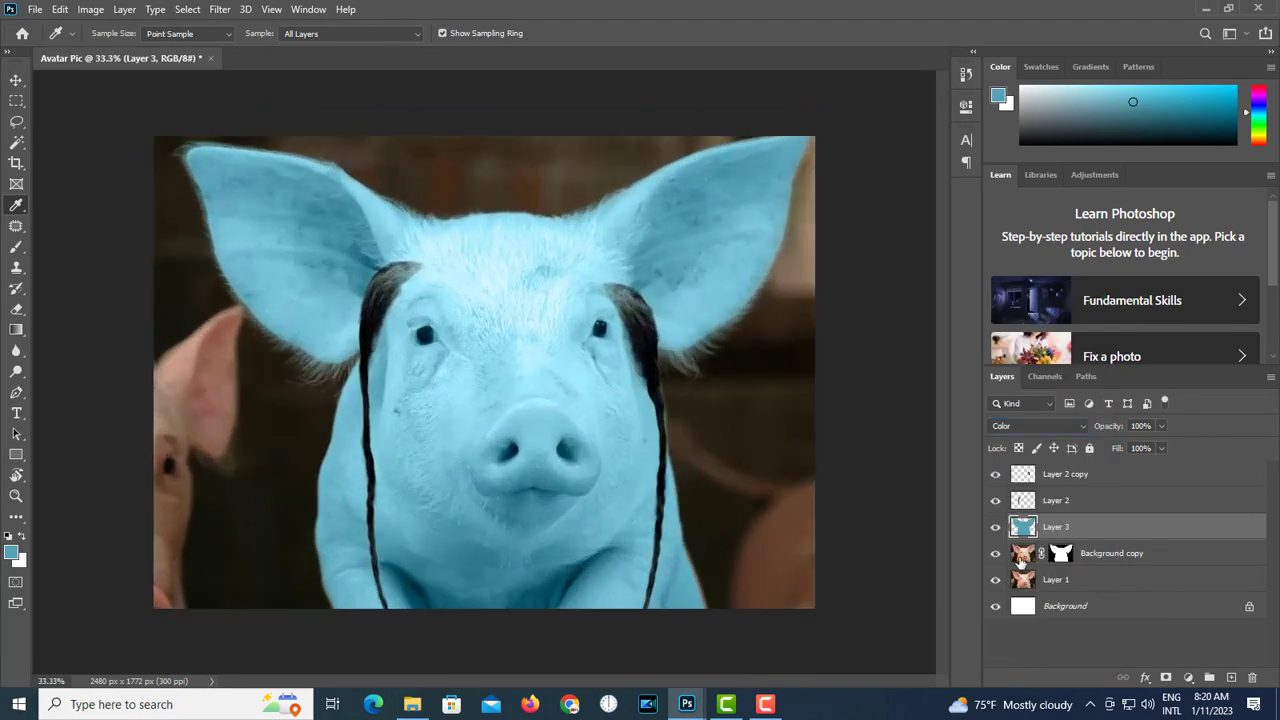
- Copy the masked pig from Background copy onto a new layer and place that layer above Layer 3
{"action": "left_click", "coordinate": [1022, 556]}
{"action": "left_click", "coordinate": [1022, 558], "text": "ctrl"}
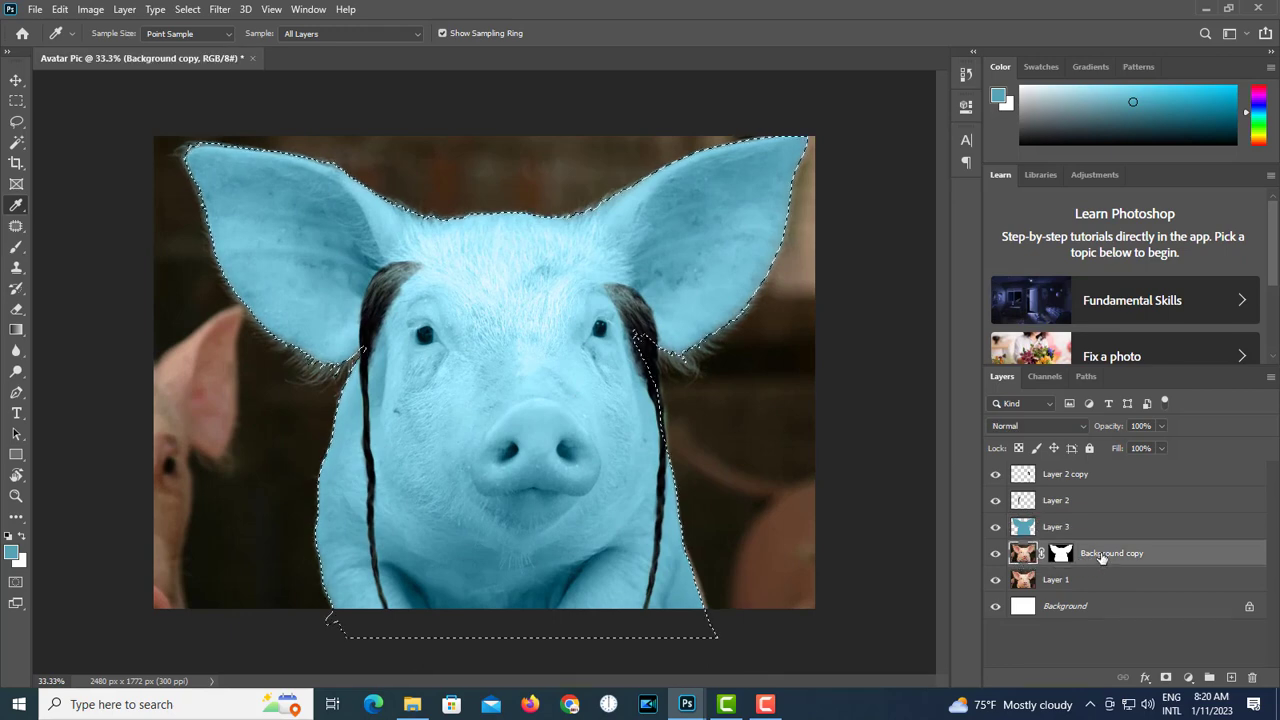
{"action": "key", "text": "ctrl+j"}
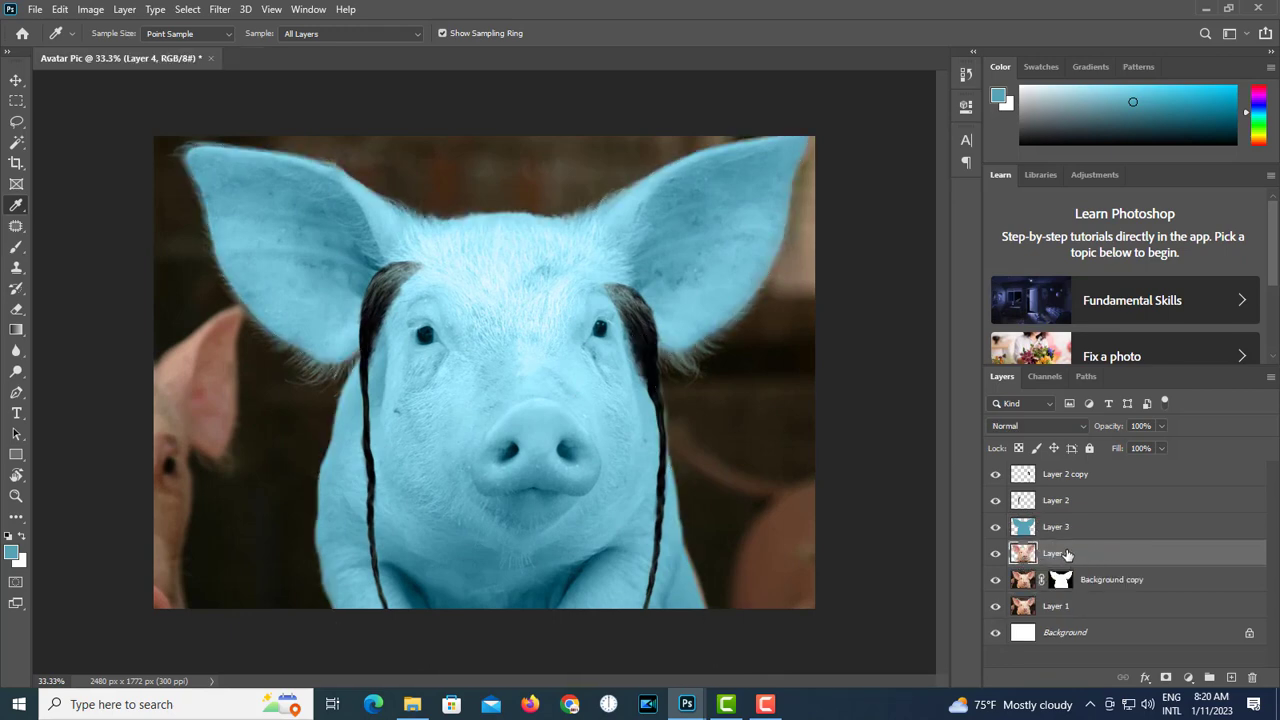
{"action": "key", "text": "ctrl+bracketright"}
- Set Layer 4 to the Color Burn blend mode at 39% opacity and compare the image with and without it
{"action": "left_click", "coordinate": [1037, 426]}
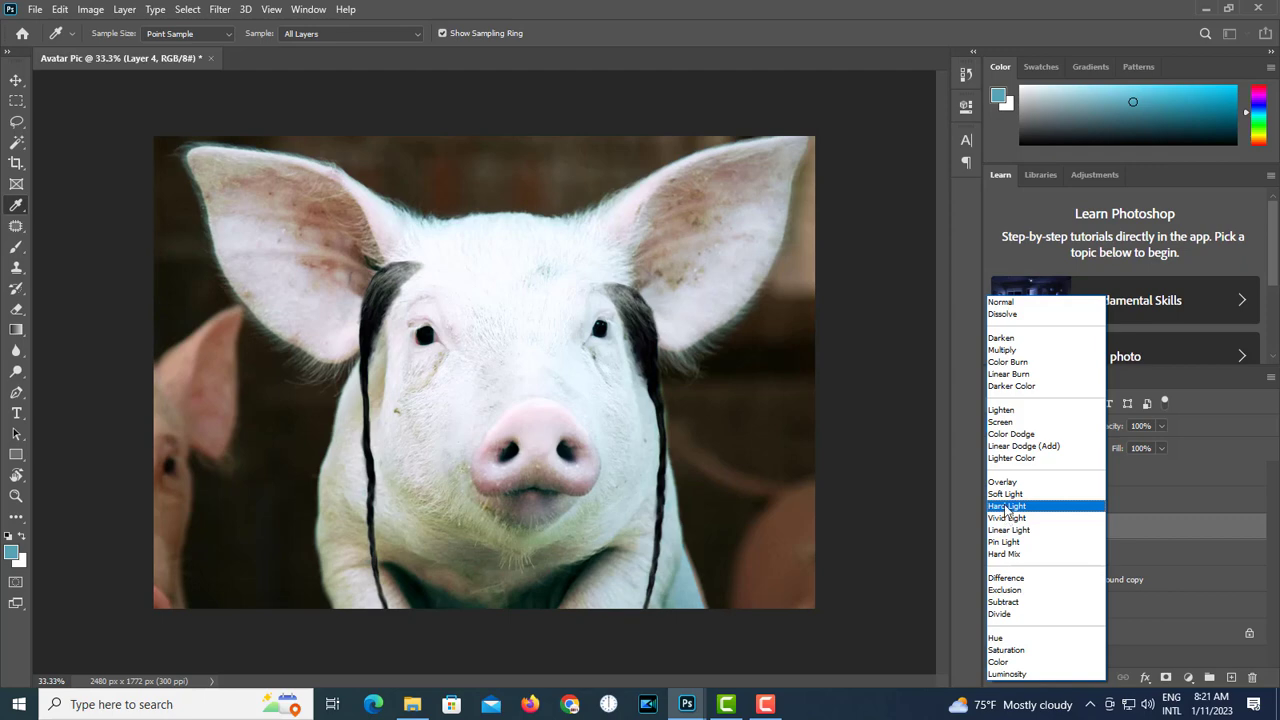
{"action": "left_click", "coordinate": [1010, 362]}
{"action": "left_click", "coordinate": [1161, 427]}
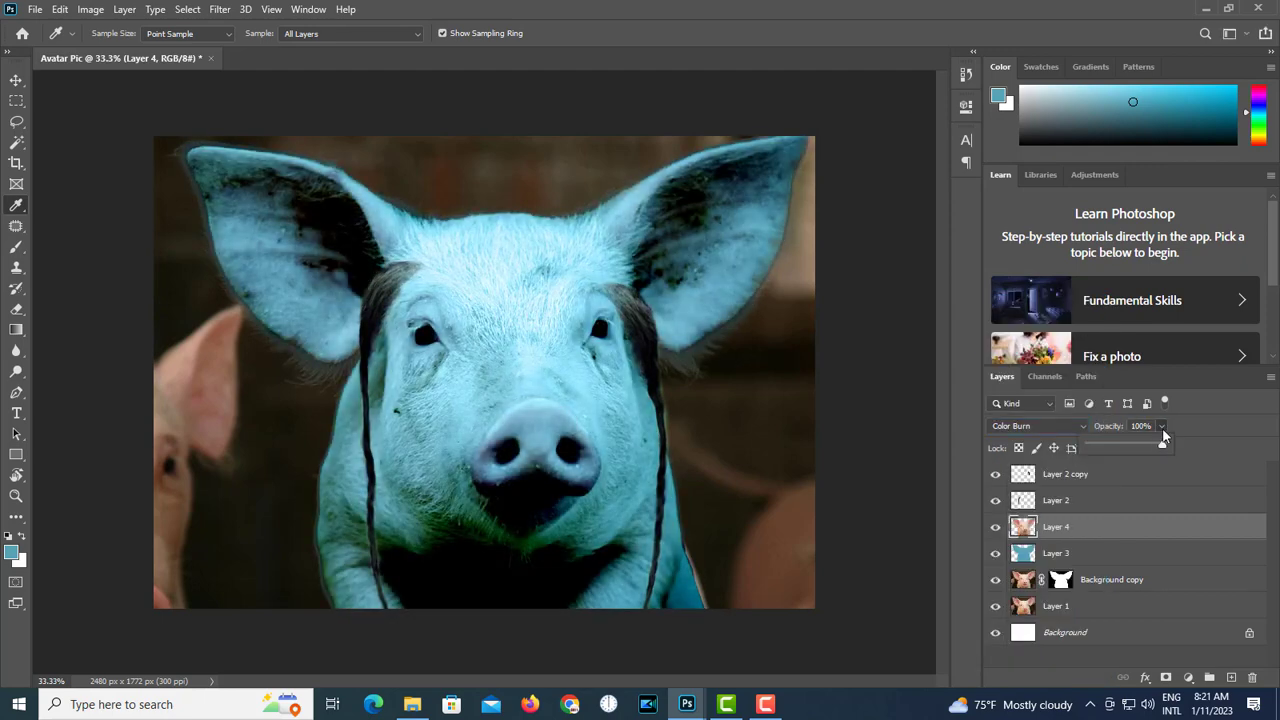
{"action": "mouse_move", "coordinate": [1117, 452]}
{"action": "left_mouse_down"}
{"action": "mouse_move", "coordinate": [1129, 446]}
{"action": "mouse_move", "coordinate": [1118, 448]}
{"action": "left_mouse_up"}
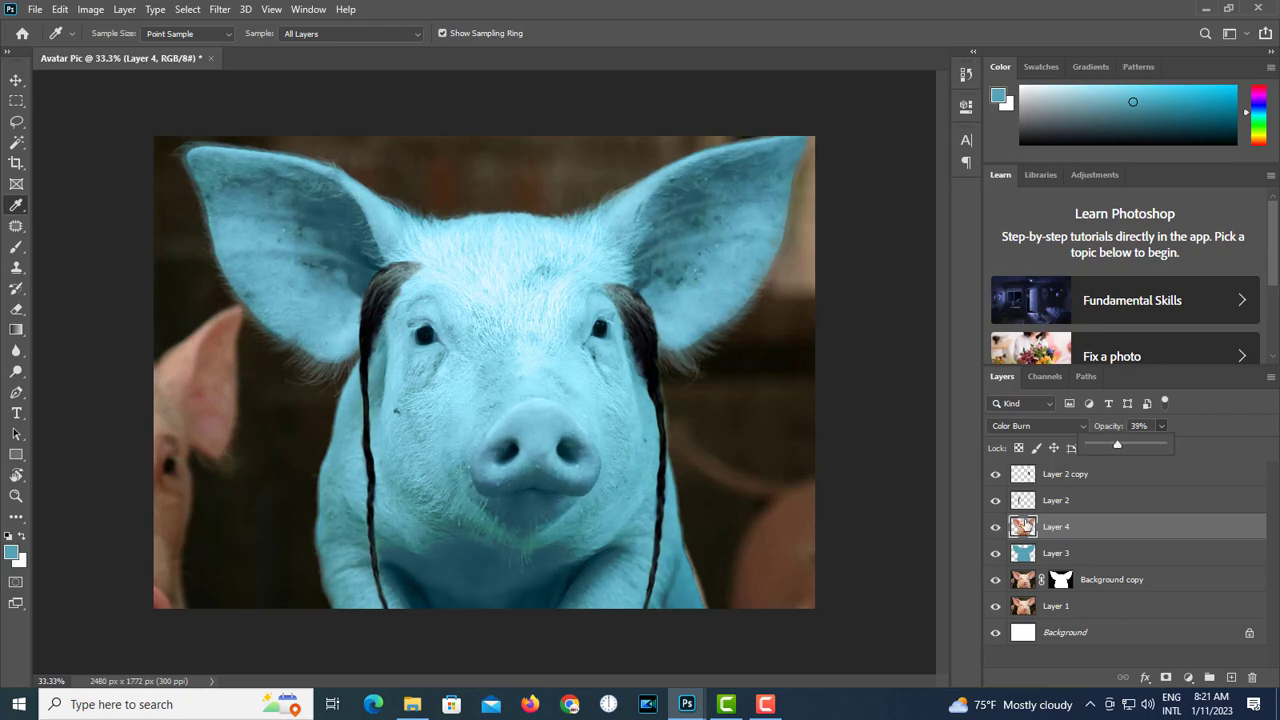
{"action": "left_click", "coordinate": [995, 526]}
{"action": "left_click", "coordinate": [995, 527]}
- In the blue characters' document, lasso the male character's hair, ear and back braid, copy them to a new layer, and hide Background copy 2
{"action": "left_click", "coordinate": [15, 81]}
{"action": "key", "text": "ctrl+minus"}
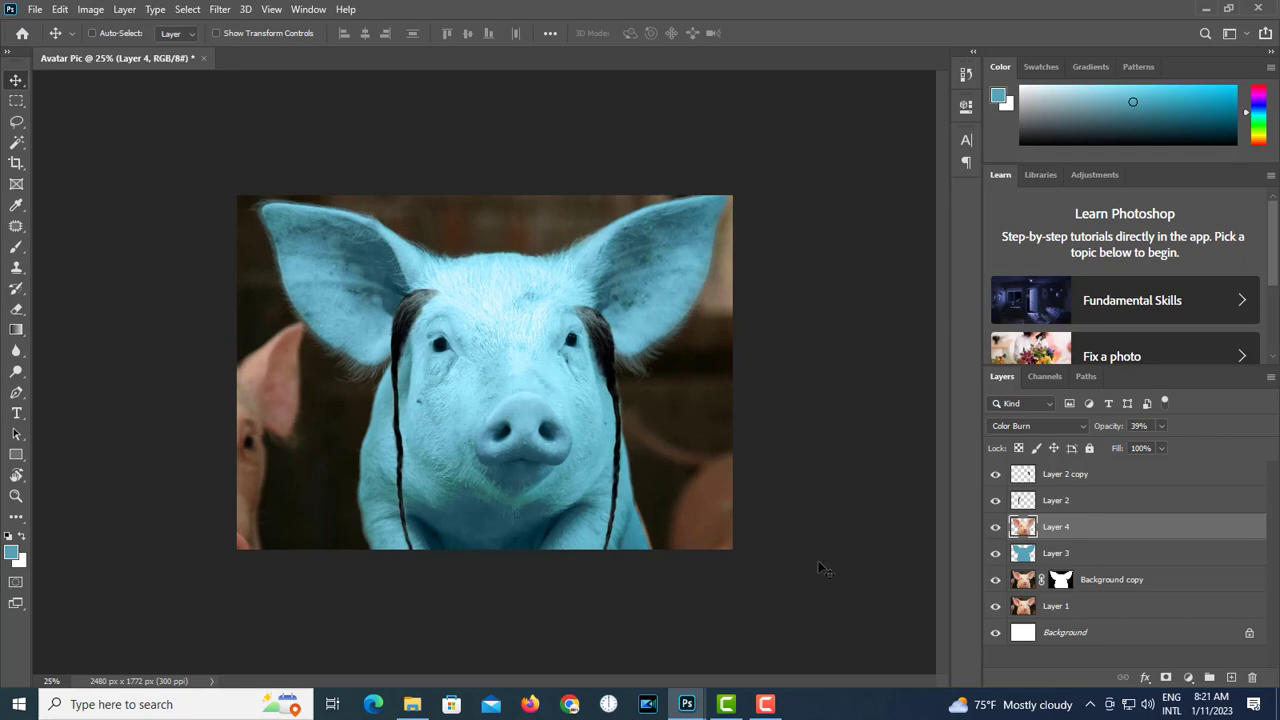
{"action": "mouse_move", "coordinate": [686, 704]}
{"action": "left_click", "coordinate": [758, 650]}
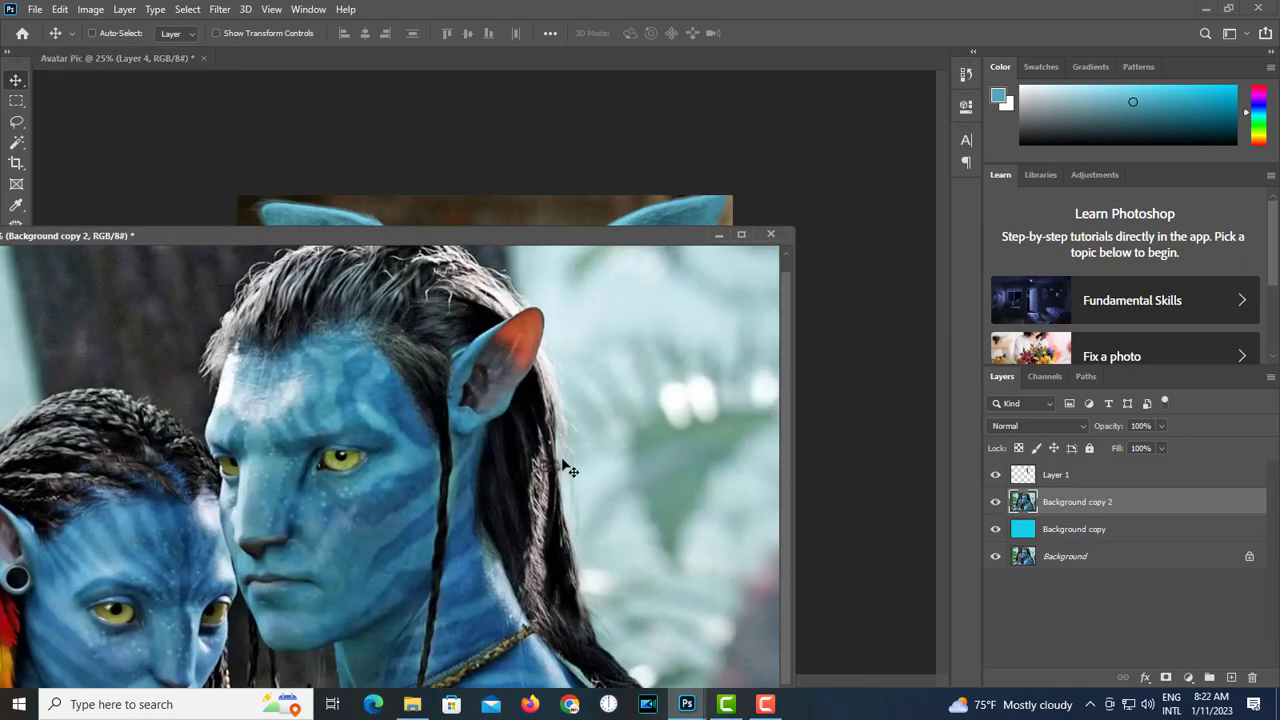
{"action": "key", "text": "ctrl+minus"}
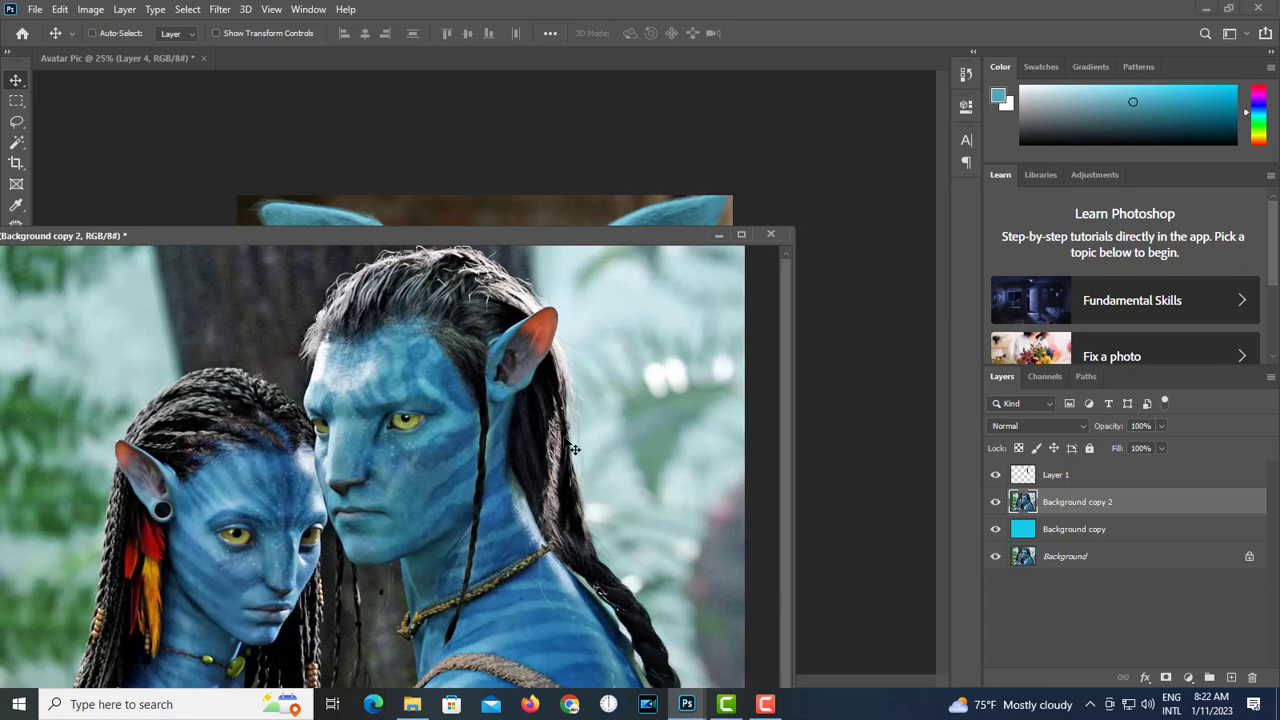
{"action": "key", "text": "l"}
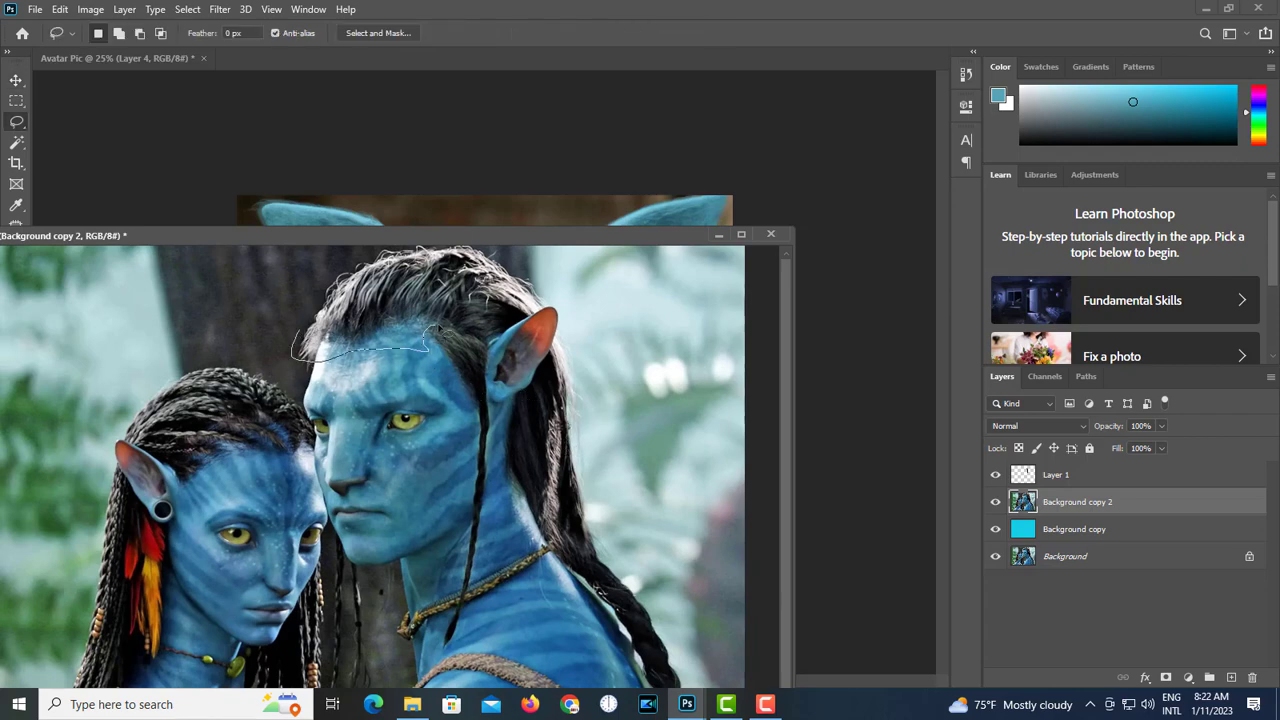
{"action": "mouse_move", "coordinate": [541, 587]}
{"action": "left_mouse_down"}
{"action": "mouse_move", "coordinate": [499, 415]}
{"action": "mouse_move", "coordinate": [603, 658]}
{"action": "mouse_move", "coordinate": [567, 487]}
{"action": "left_mouse_up"}
{"action": "key", "text": "Escape"}
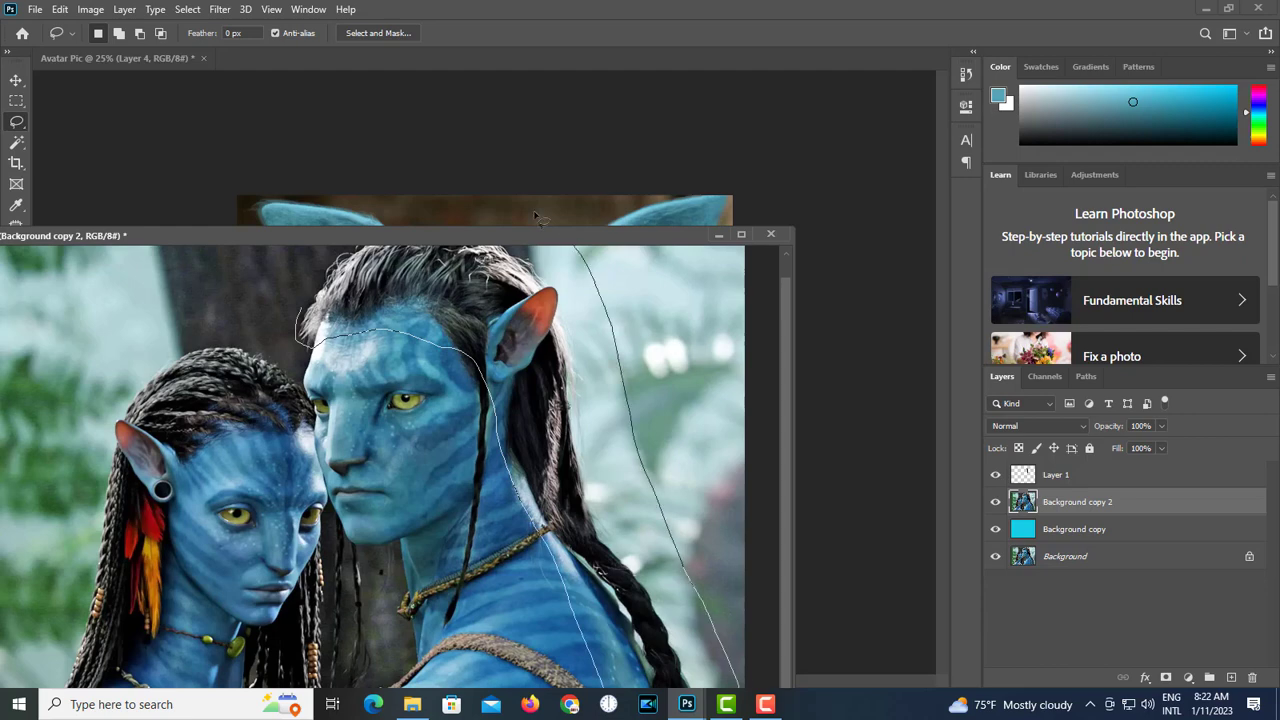
{"action": "key", "text": "ctrl+j"}
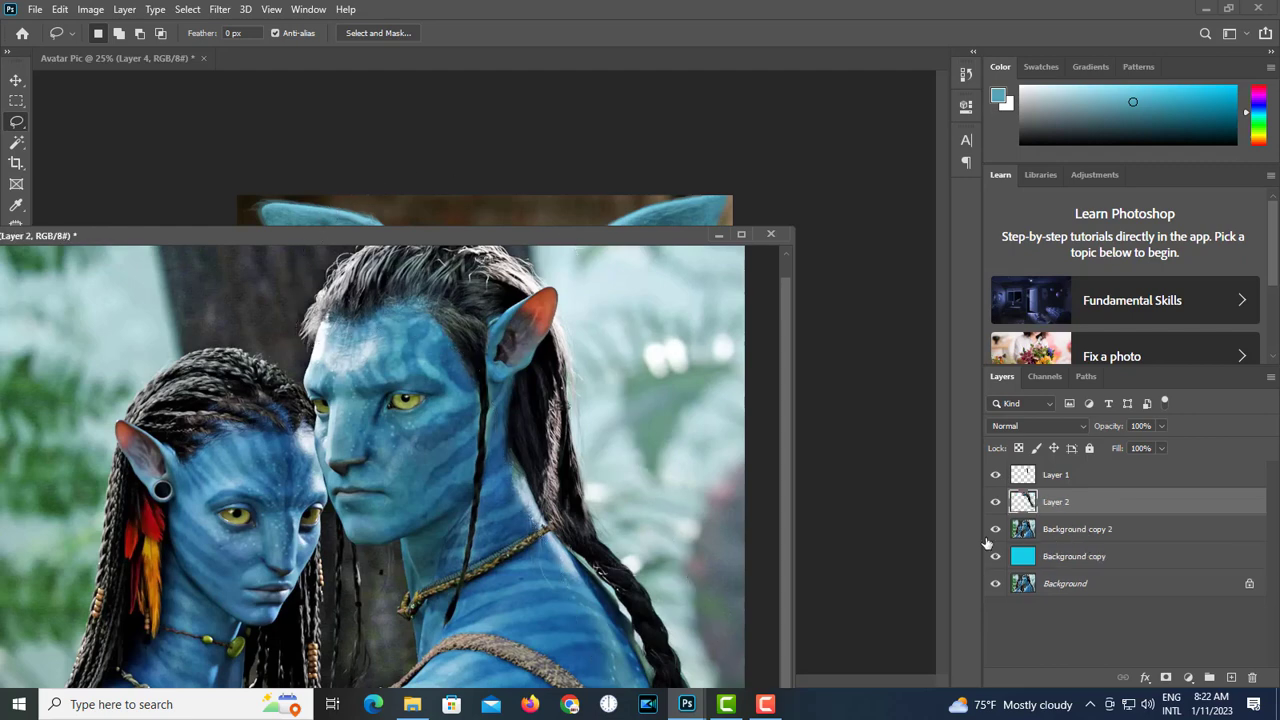
{"action": "key", "text": "ctrl+minus"}
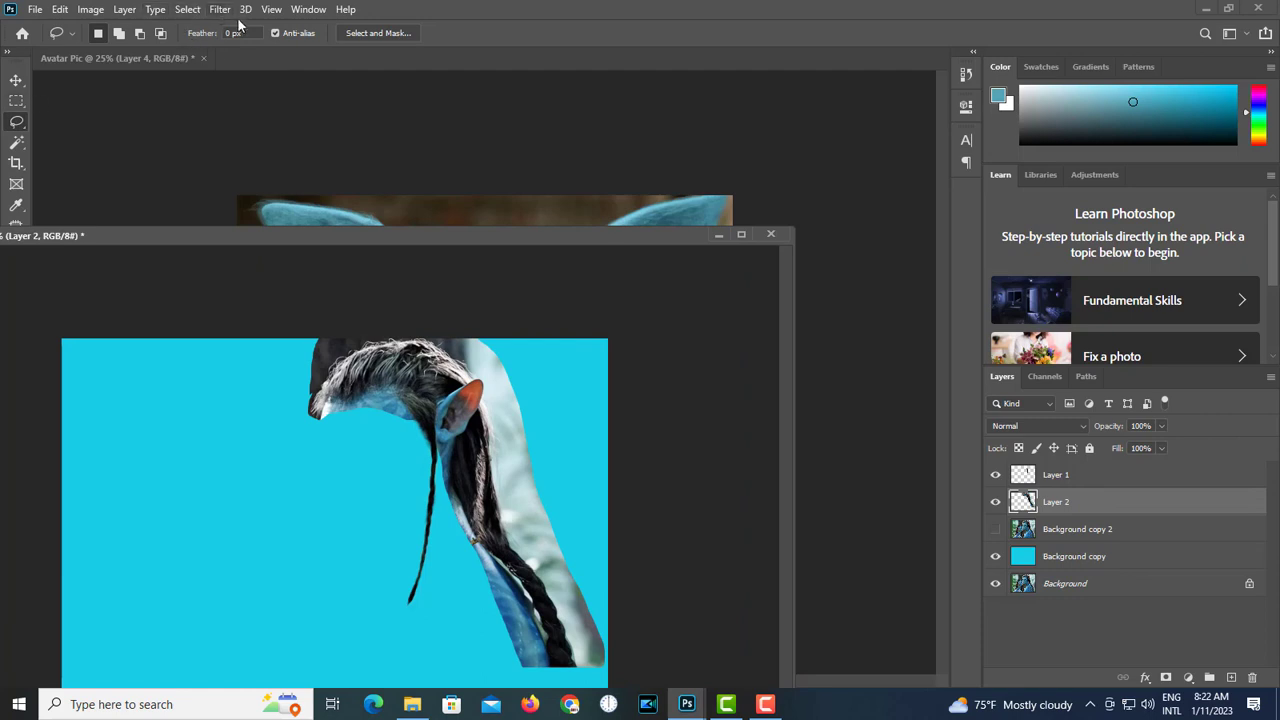
{"action": "left_click", "coordinate": [187, 12]}
{"action": "left_click", "coordinate": [250, 195]}
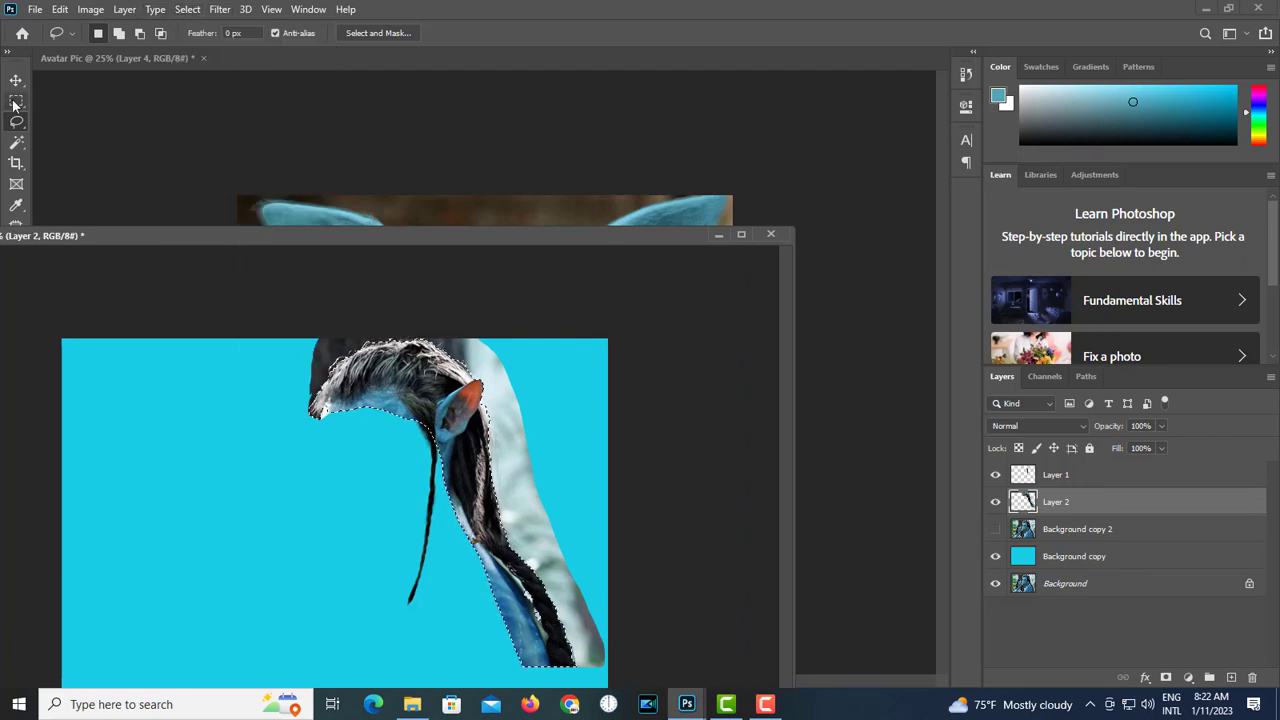
{"action": "left_click", "coordinate": [392, 33]}
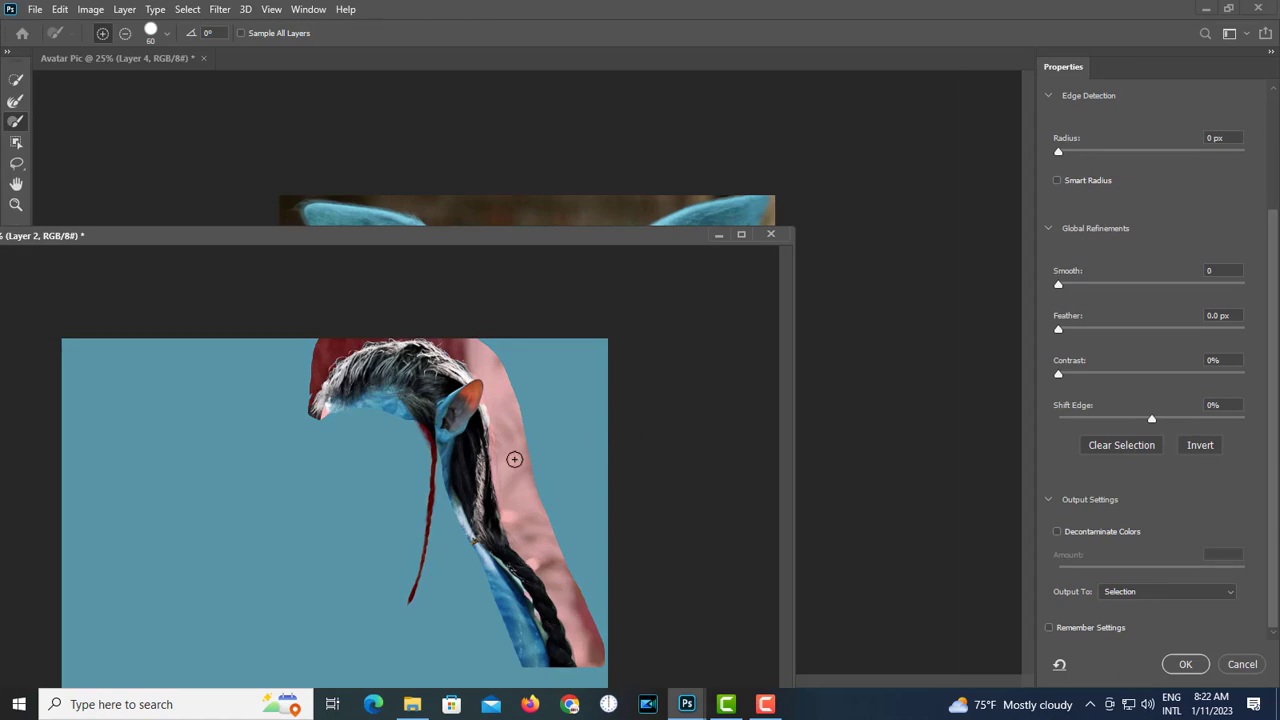
{"action": "key", "text": "ctrl+plus"}
{"action": "left_click_drag", "start_coordinate": [557, 336], "coordinate": [573, 360]}
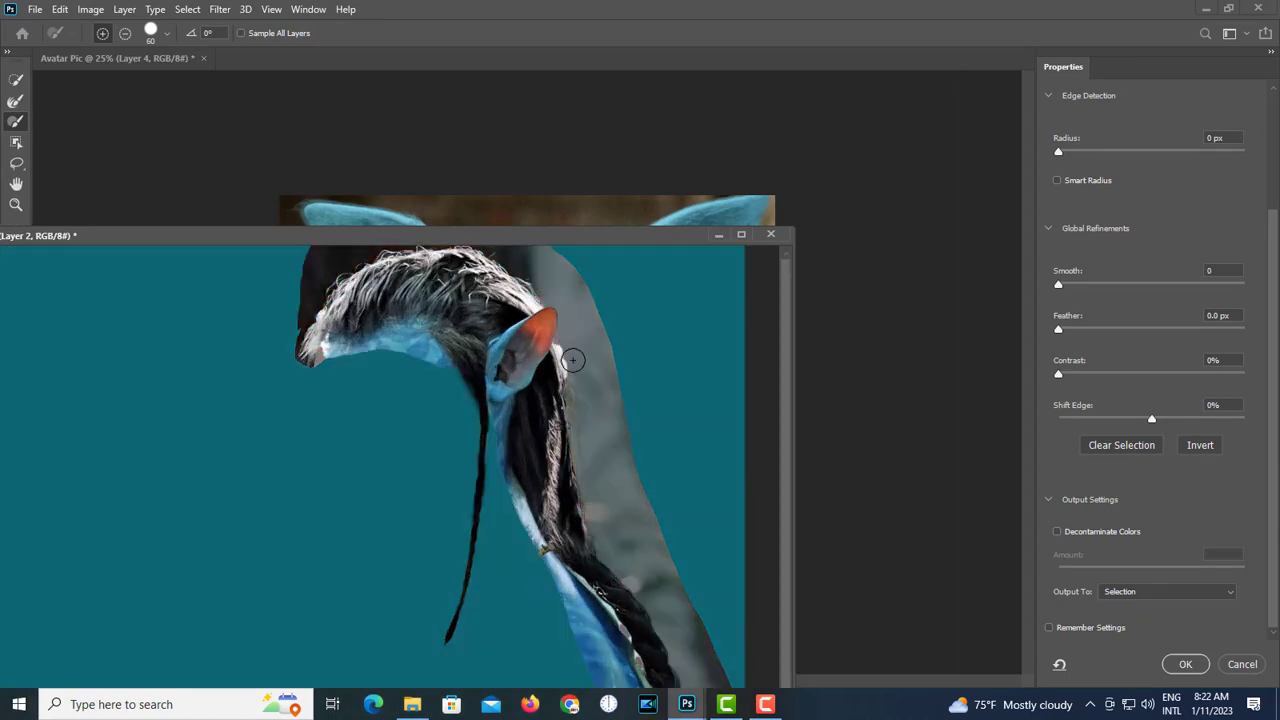
{"action": "left_click", "coordinate": [1243, 665]}
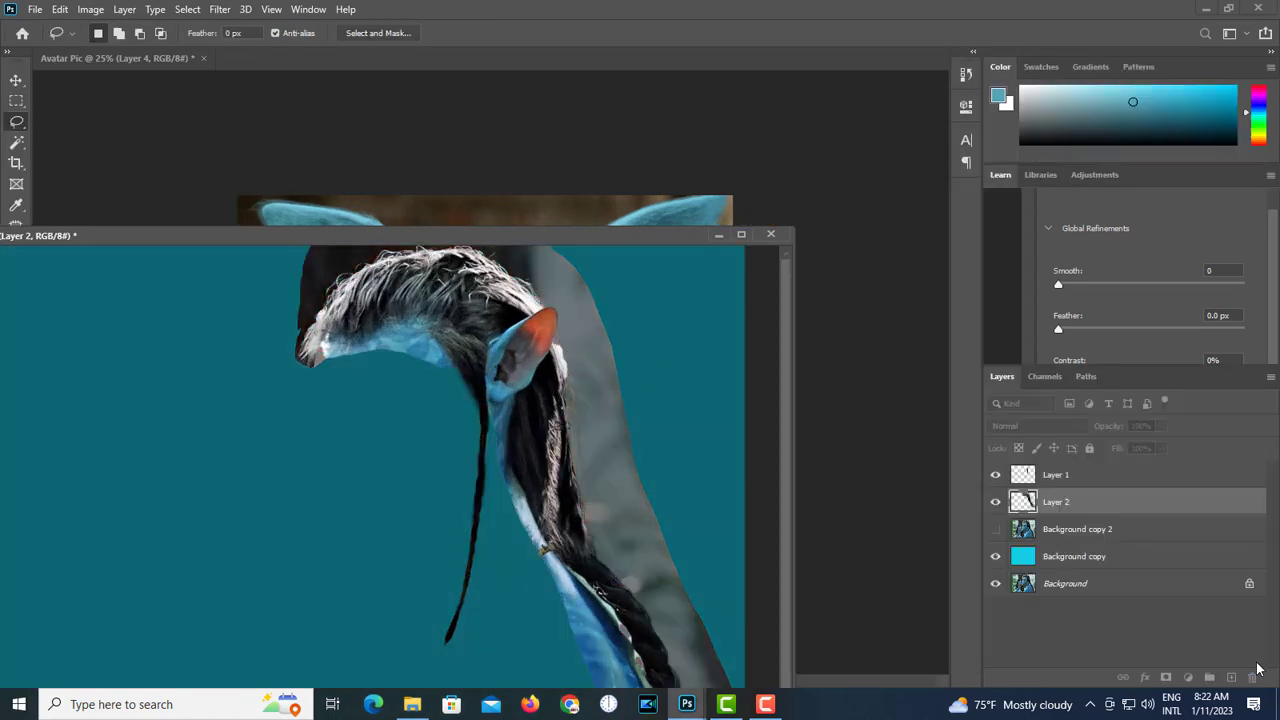
{"action": "key", "text": "ctrl+minus"}
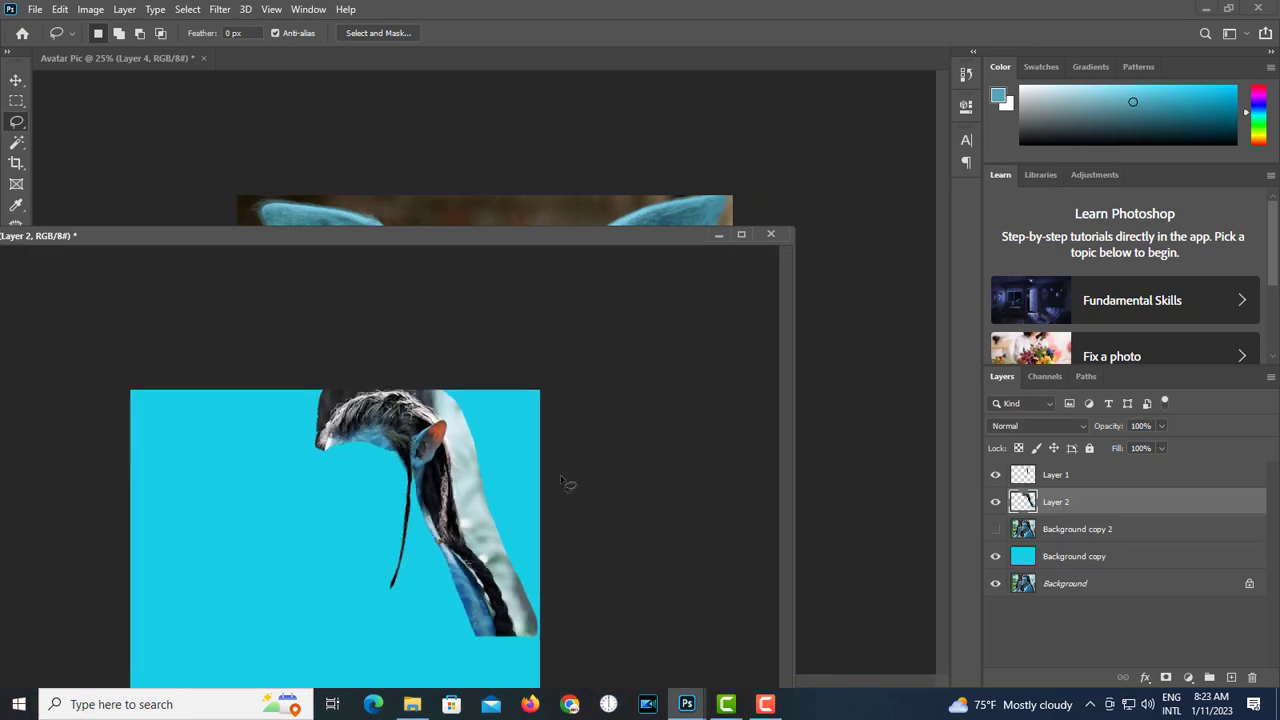
{"action": "left_click", "coordinate": [995, 529]}
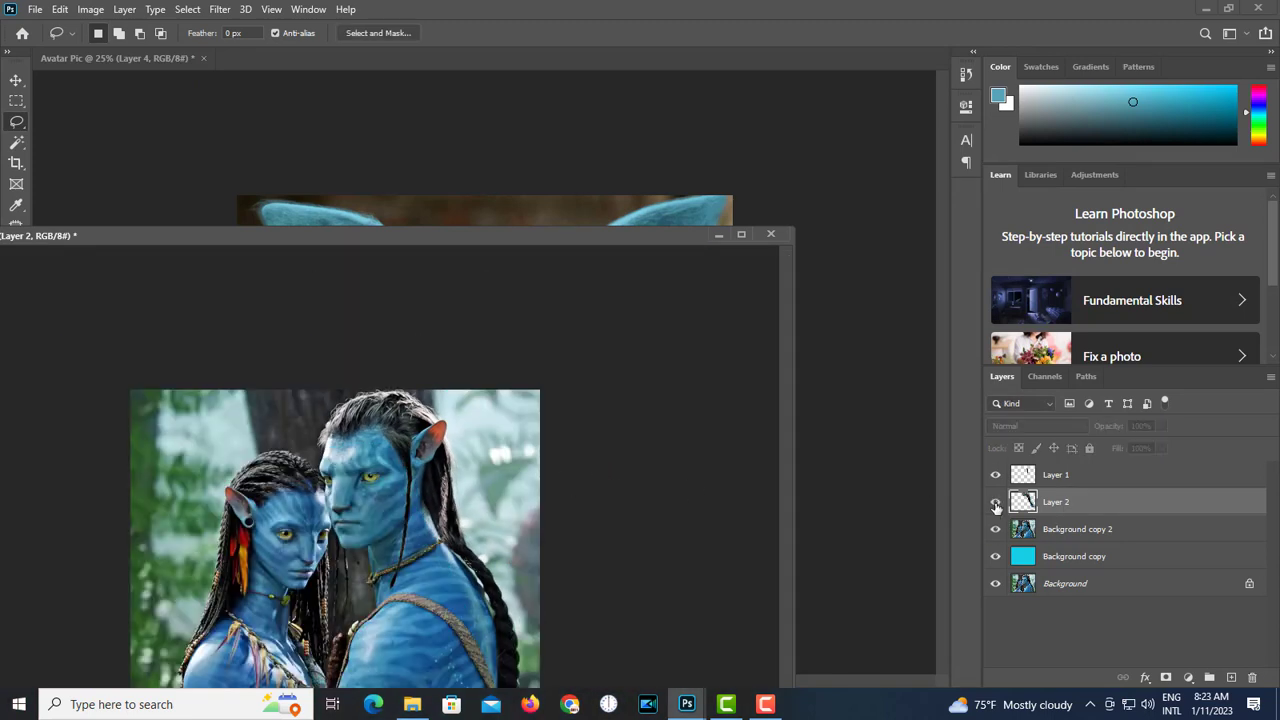
{"action": "left_click", "coordinate": [995, 529]}
{"action": "left_click", "coordinate": [378, 33]}
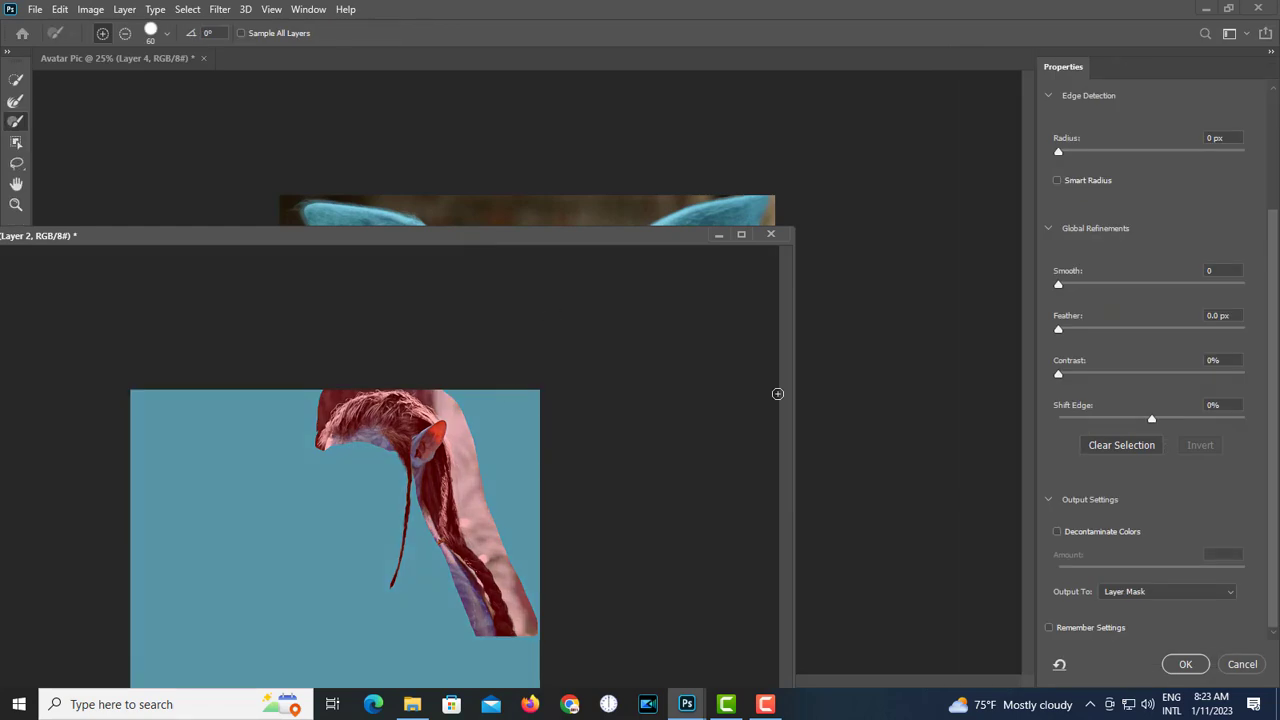
{"action": "left_click", "coordinate": [1238, 663]}
- Select the subject on Layer 2 and open the selection in Select and Mask
{"action": "left_click", "coordinate": [187, 9]}
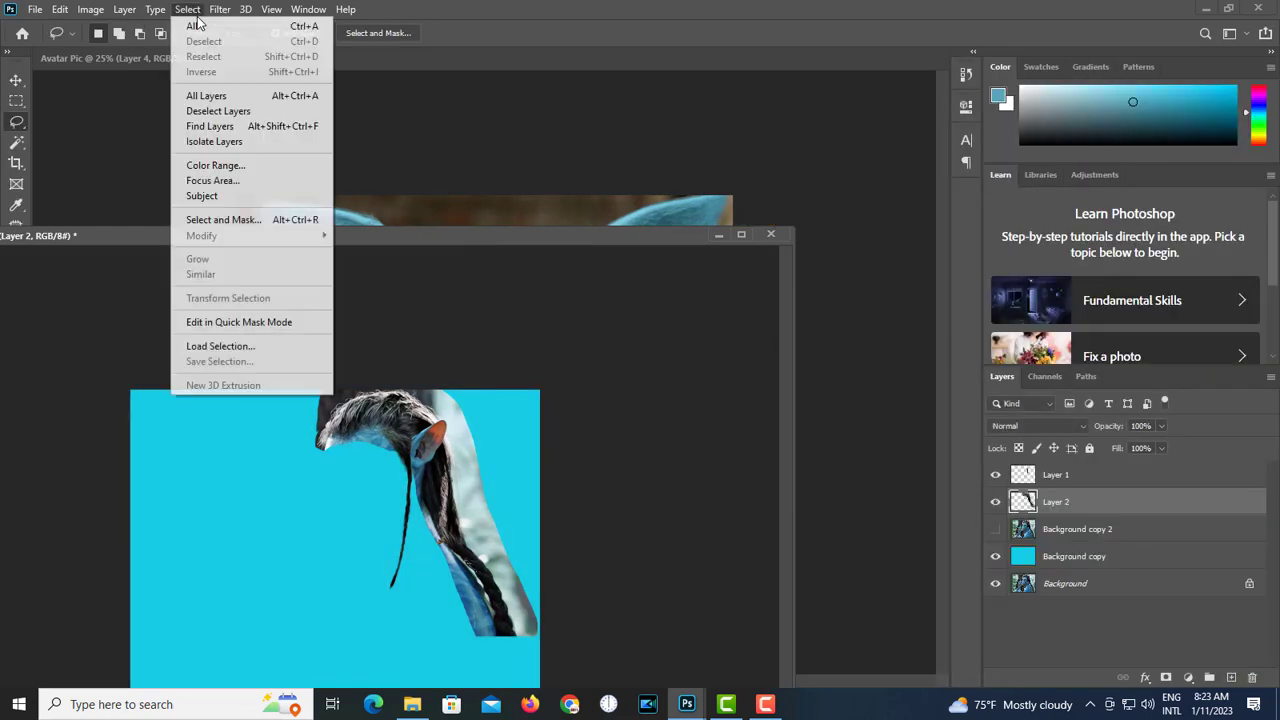
{"action": "left_click", "coordinate": [215, 194]}
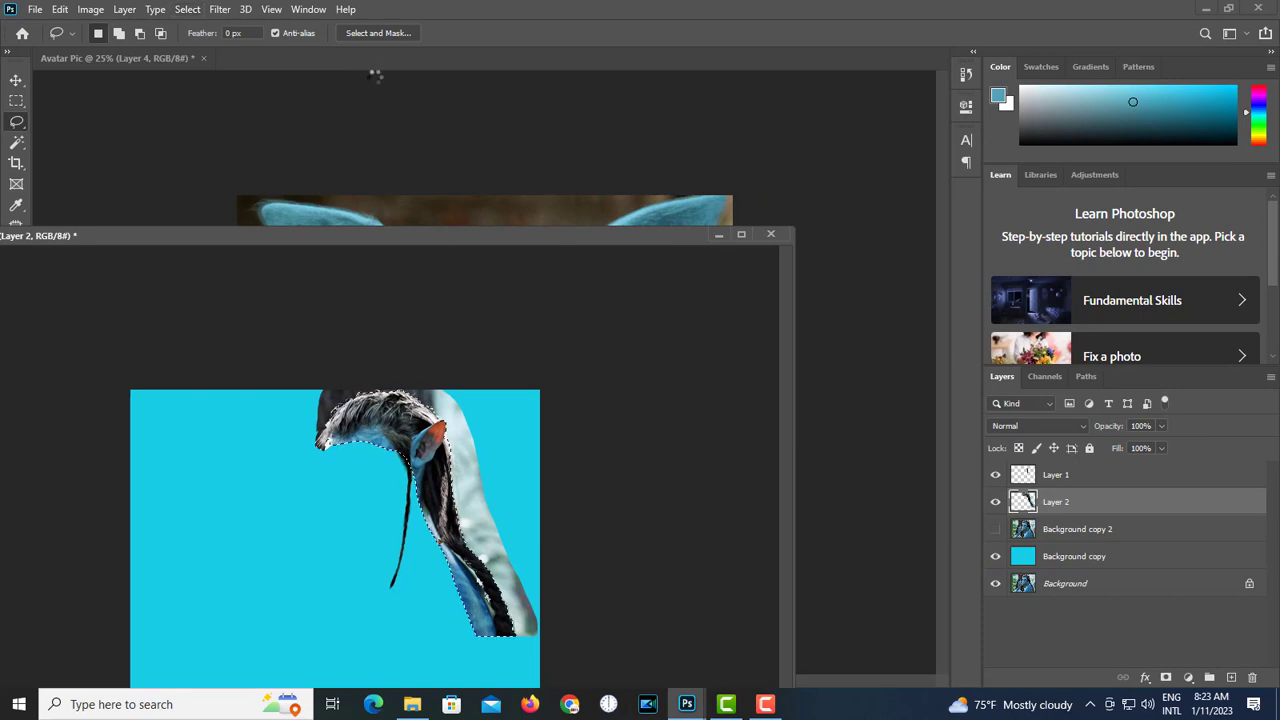
{"action": "left_click", "coordinate": [385, 34]}
{"action": "left_click_drag", "start_coordinate": [499, 241], "coordinate": [665, 99]}
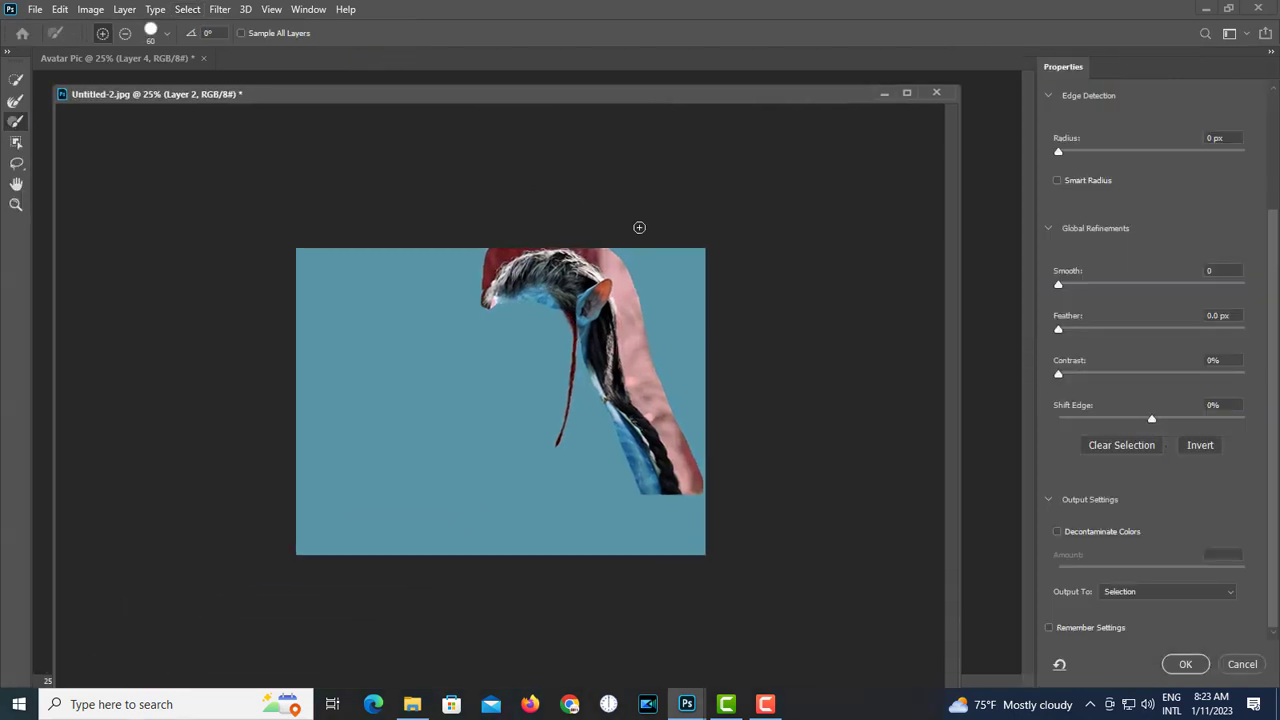
- Refine the selection edge with a size 70 Refine Edge Brush along the forehead skin, the neck and the shoulder strip beside the hair
{"action": "key", "text": "ctrl+plus"}
{"action": "key", "text": "ctrl+plus"}
{"action": "scroll", "coordinate": [507, 163], "scroll_direction": "up", "scroll_amount": 2}
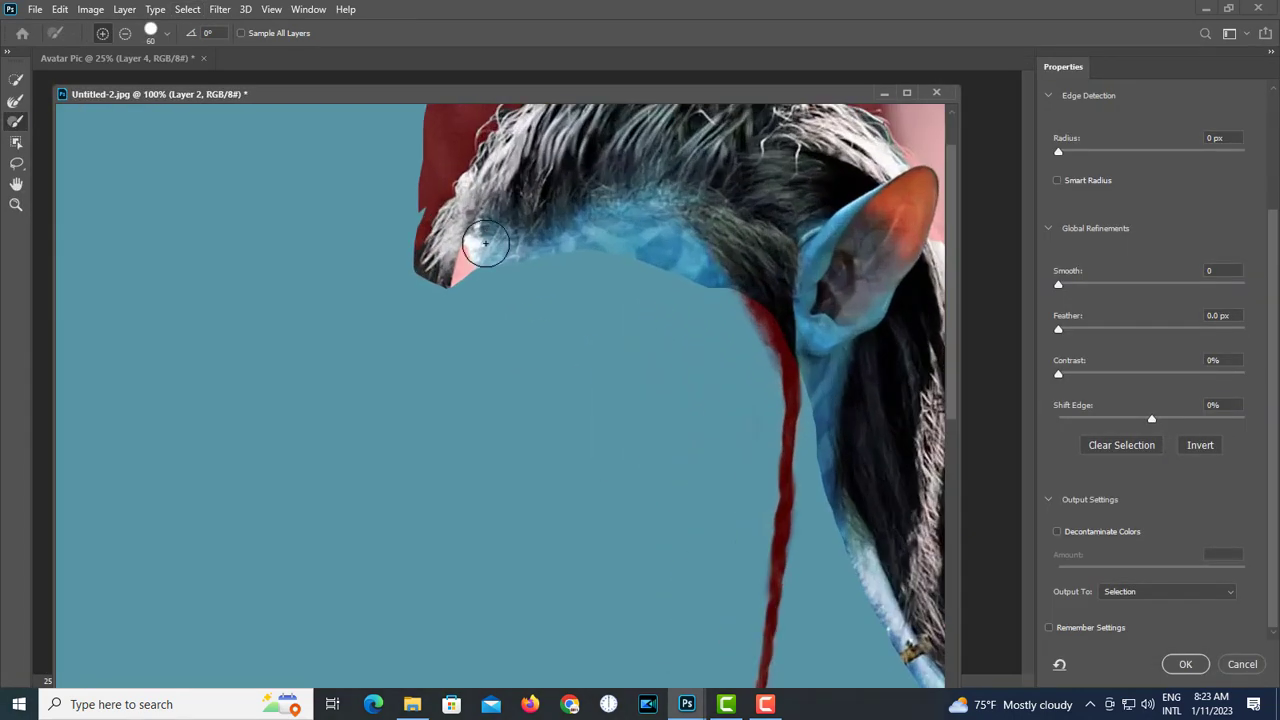
{"action": "key", "text": "b"}
{"action": "key", "text": "bracketright"}
{"action": "mouse_move", "coordinate": [465, 250]}
{"action": "left_mouse_down"}
{"action": "mouse_move", "coordinate": [545, 235]}
{"action": "mouse_move", "coordinate": [511, 257]}
{"action": "mouse_move", "coordinate": [654, 220]}
{"action": "mouse_move", "coordinate": [737, 309]}
{"action": "mouse_move", "coordinate": [672, 265]}
{"action": "mouse_move", "coordinate": [555, 267]}
{"action": "left_mouse_up"}
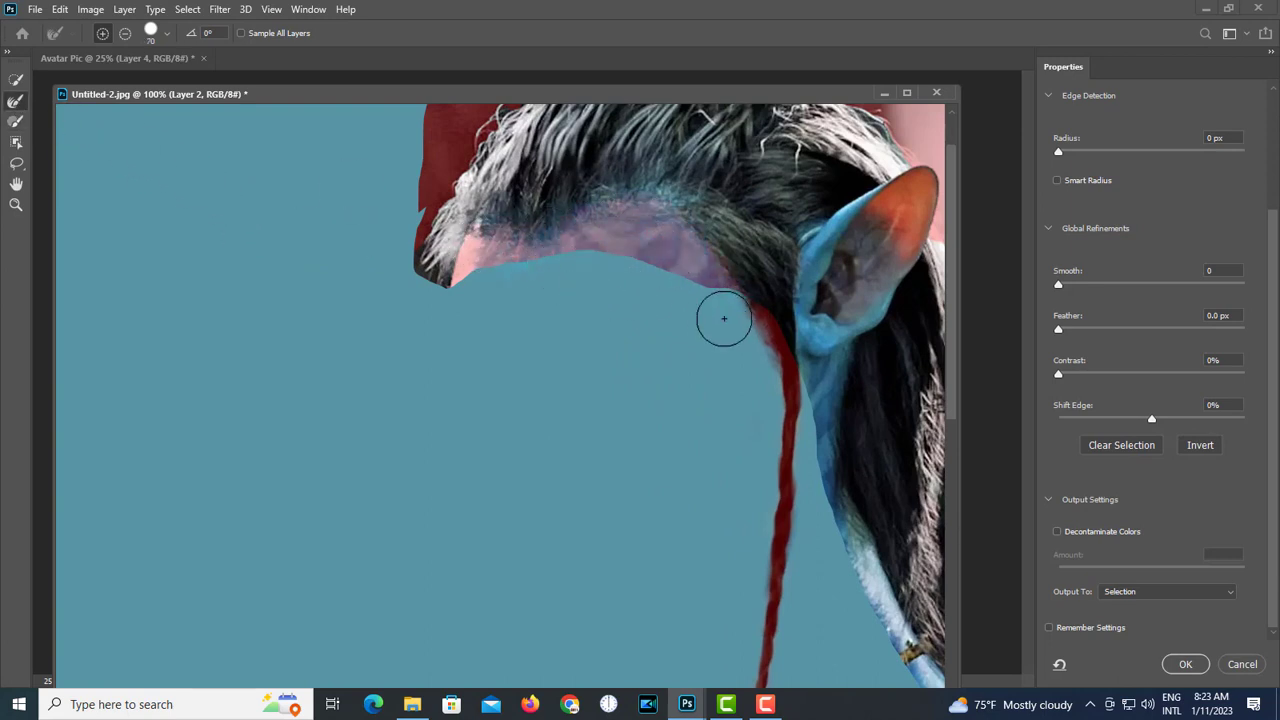
{"action": "mouse_move", "coordinate": [806, 340]}
{"action": "left_mouse_down"}
{"action": "mouse_move", "coordinate": [720, 329]}
{"action": "mouse_move", "coordinate": [670, 398]}
{"action": "mouse_move", "coordinate": [674, 343]}
{"action": "left_mouse_up"}
{"action": "left_click_drag", "start_coordinate": [710, 518], "coordinate": [675, 420]}
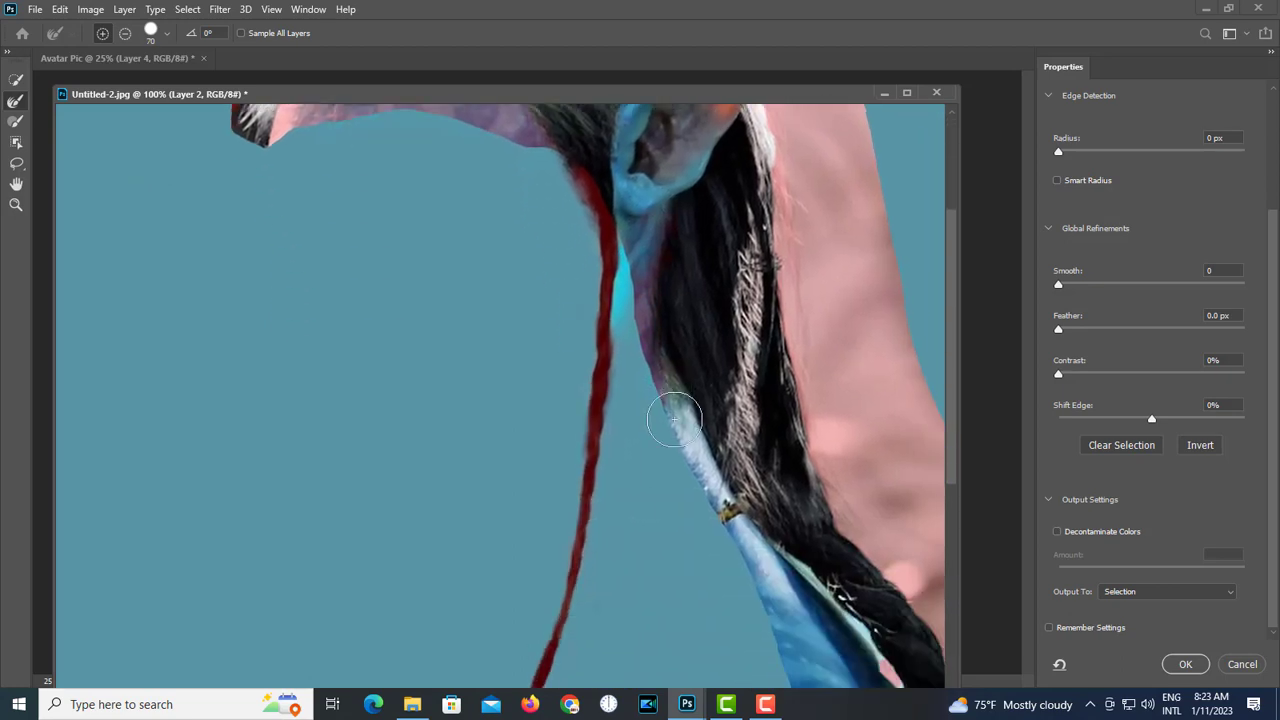
{"action": "left_click_drag", "start_coordinate": [740, 550], "coordinate": [619, 363]}
{"action": "left_click_drag", "start_coordinate": [817, 583], "coordinate": [753, 400]}
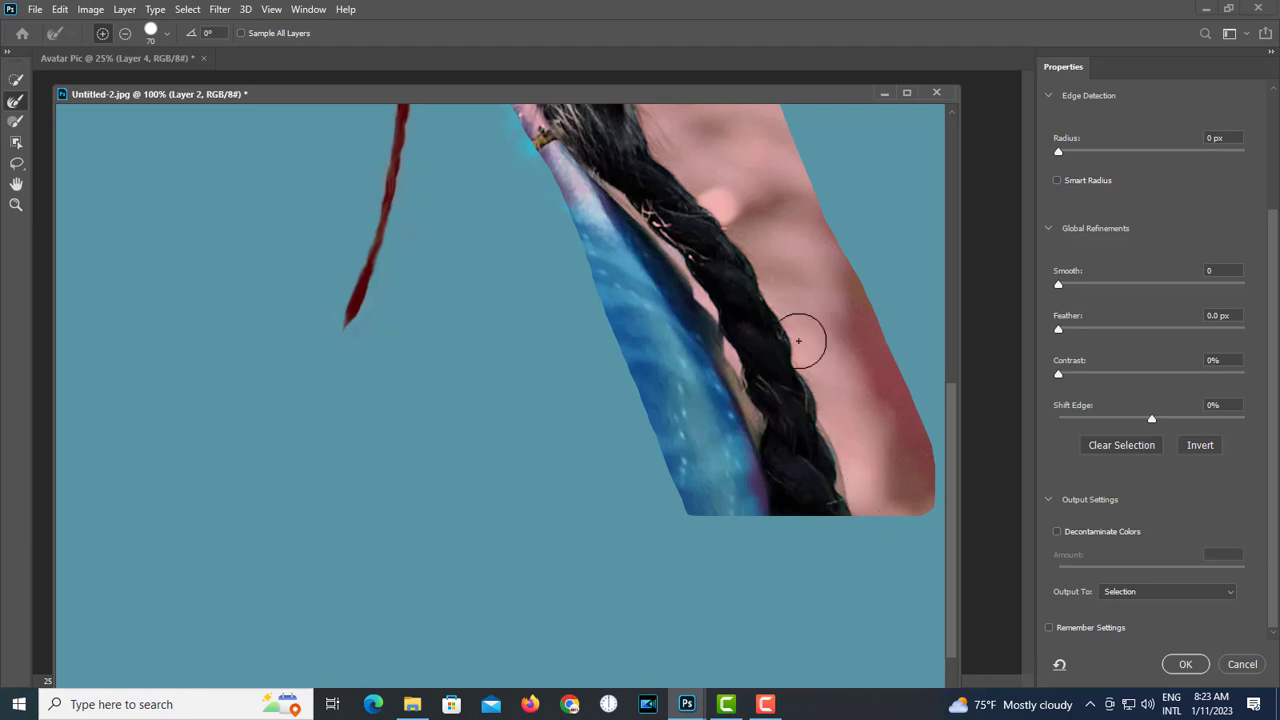
- Refine the selection edge along the outer side of the hanging hair, over the crown and around the front tip of the hairline
{"action": "left_click_drag", "start_coordinate": [670, 232], "coordinate": [725, 547]}
{"action": "left_click_drag", "start_coordinate": [658, 275], "coordinate": [634, 450]}
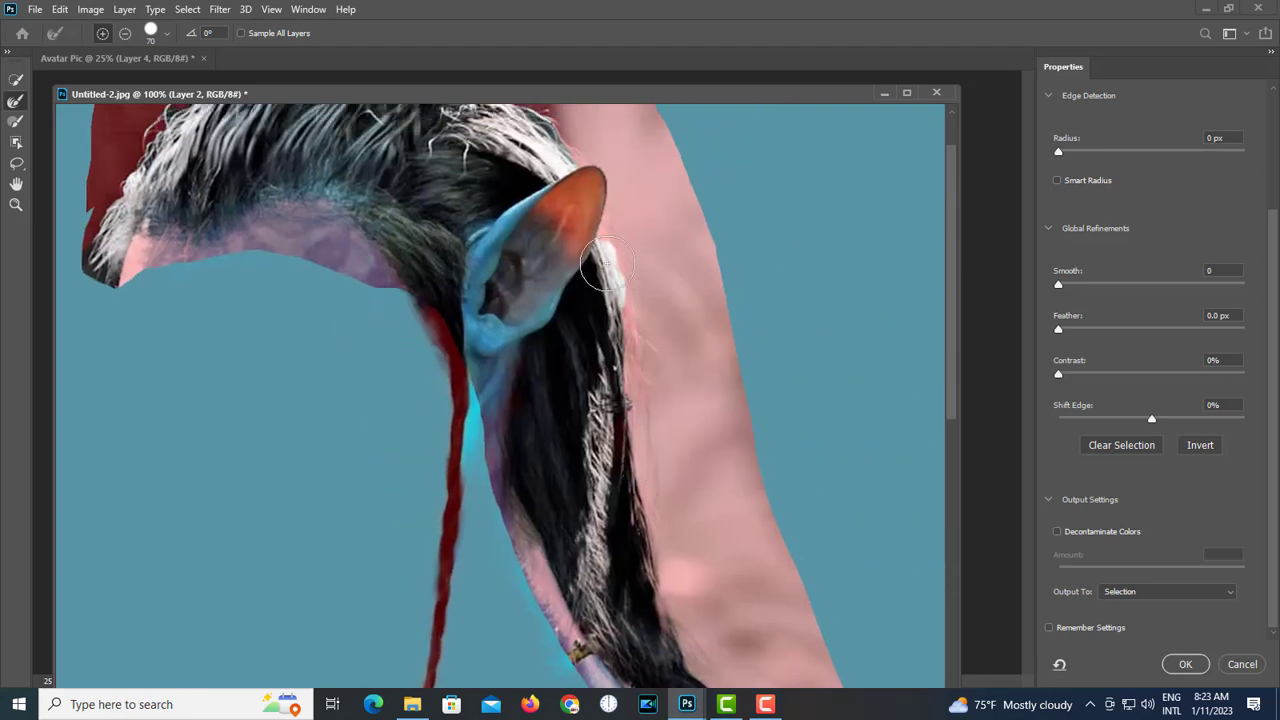
{"action": "left_click_drag", "start_coordinate": [606, 242], "coordinate": [662, 445]}
{"action": "left_click_drag", "start_coordinate": [541, 155], "coordinate": [630, 305]}
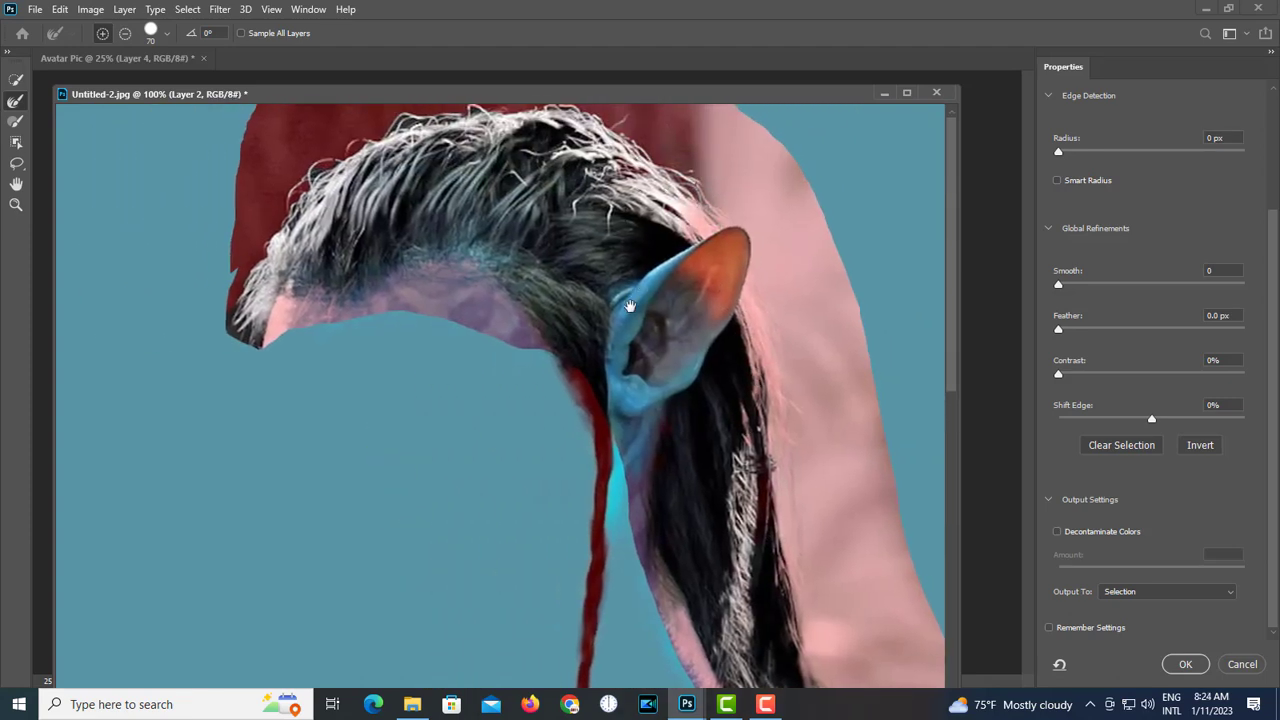
{"action": "left_click_drag", "start_coordinate": [637, 197], "coordinate": [764, 270]}
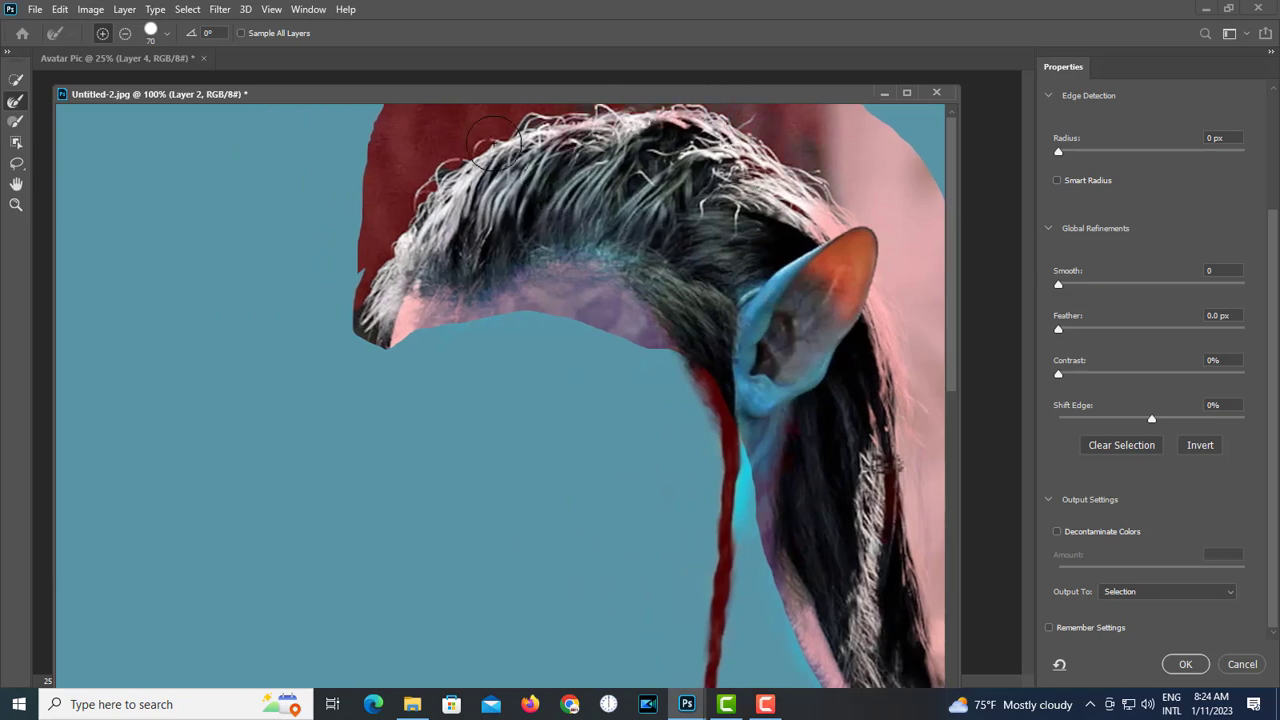
{"action": "left_click_drag", "start_coordinate": [370, 322], "coordinate": [366, 404]}
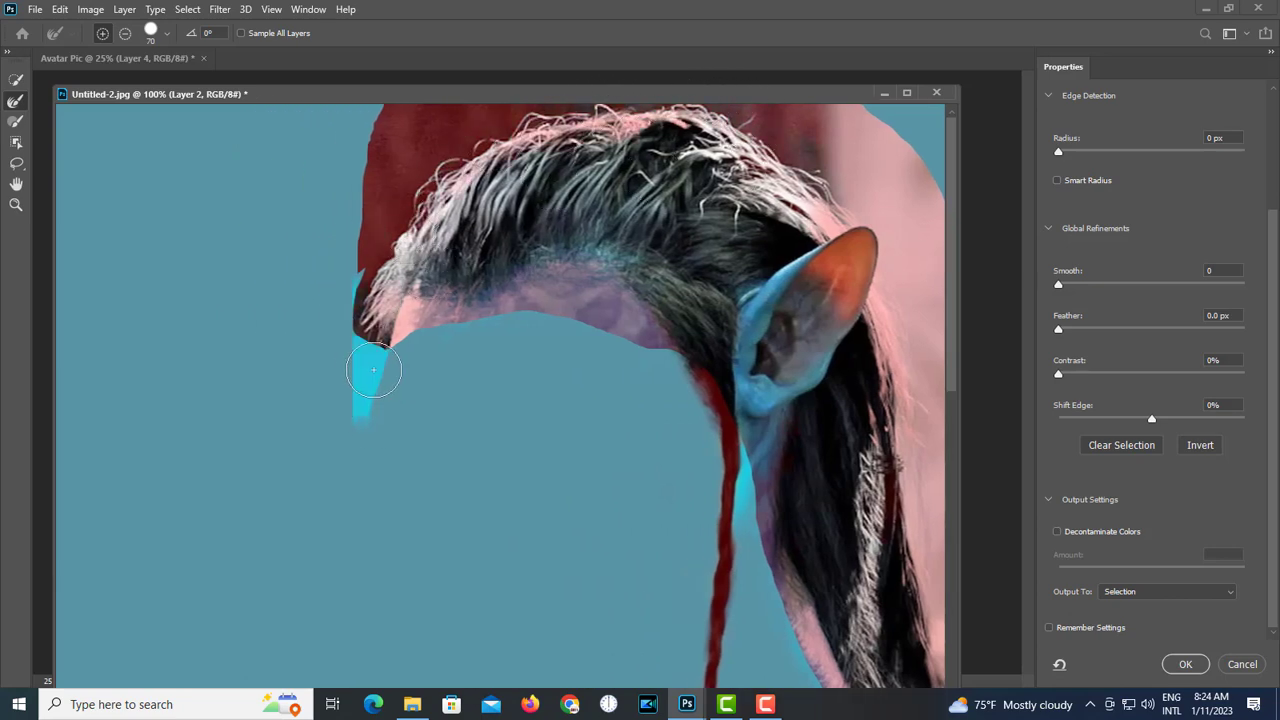
- Brush missing parts of the crown and hanging hair back into the selection, and refine the outer hair edge behind the ear again
{"action": "left_click", "coordinate": [16, 121]}
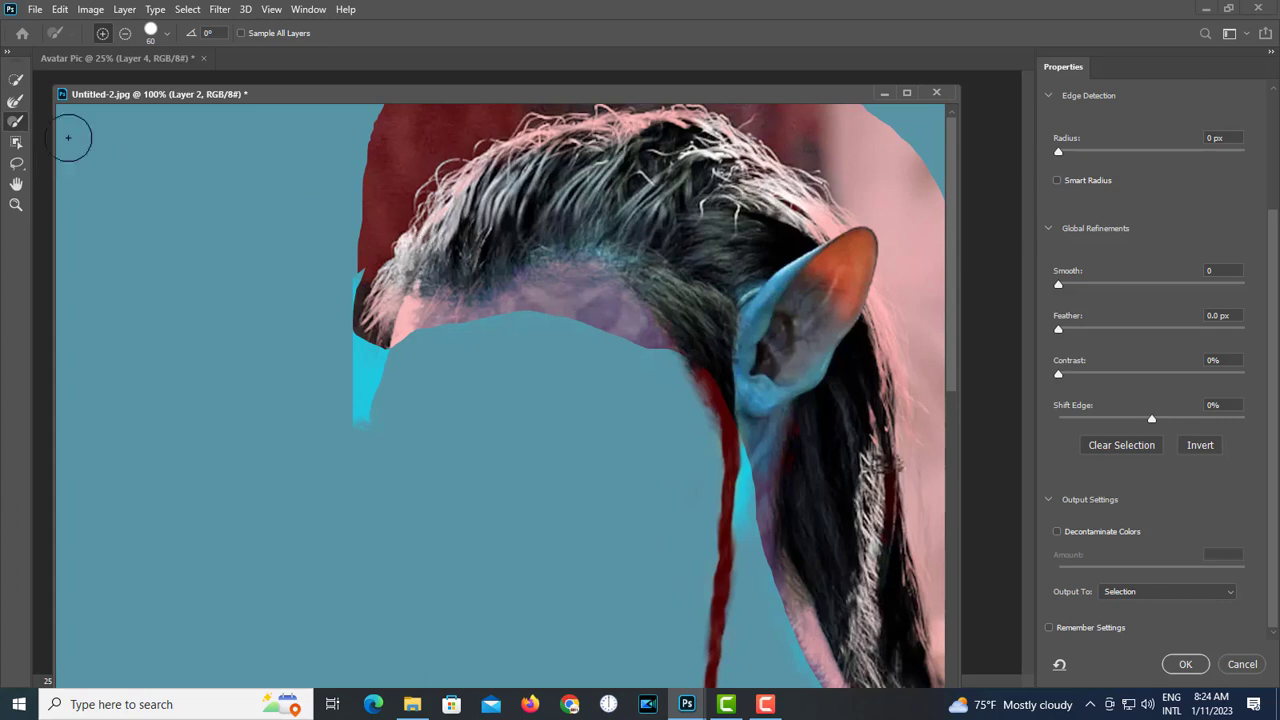
{"action": "mouse_move", "coordinate": [440, 228]}
{"action": "left_mouse_down"}
{"action": "mouse_move", "coordinate": [529, 153]}
{"action": "mouse_move", "coordinate": [663, 134]}
{"action": "mouse_move", "coordinate": [649, 151]}
{"action": "mouse_move", "coordinate": [762, 212]}
{"action": "mouse_move", "coordinate": [701, 147]}
{"action": "mouse_move", "coordinate": [748, 171]}
{"action": "mouse_move", "coordinate": [732, 168]}
{"action": "mouse_move", "coordinate": [764, 210]}
{"action": "mouse_move", "coordinate": [840, 222]}
{"action": "left_mouse_up"}
{"action": "left_click_drag", "start_coordinate": [876, 321], "coordinate": [892, 522]}
{"action": "left_click_drag", "start_coordinate": [882, 451], "coordinate": [807, 325]}
{"action": "left_click", "coordinate": [16, 101]}
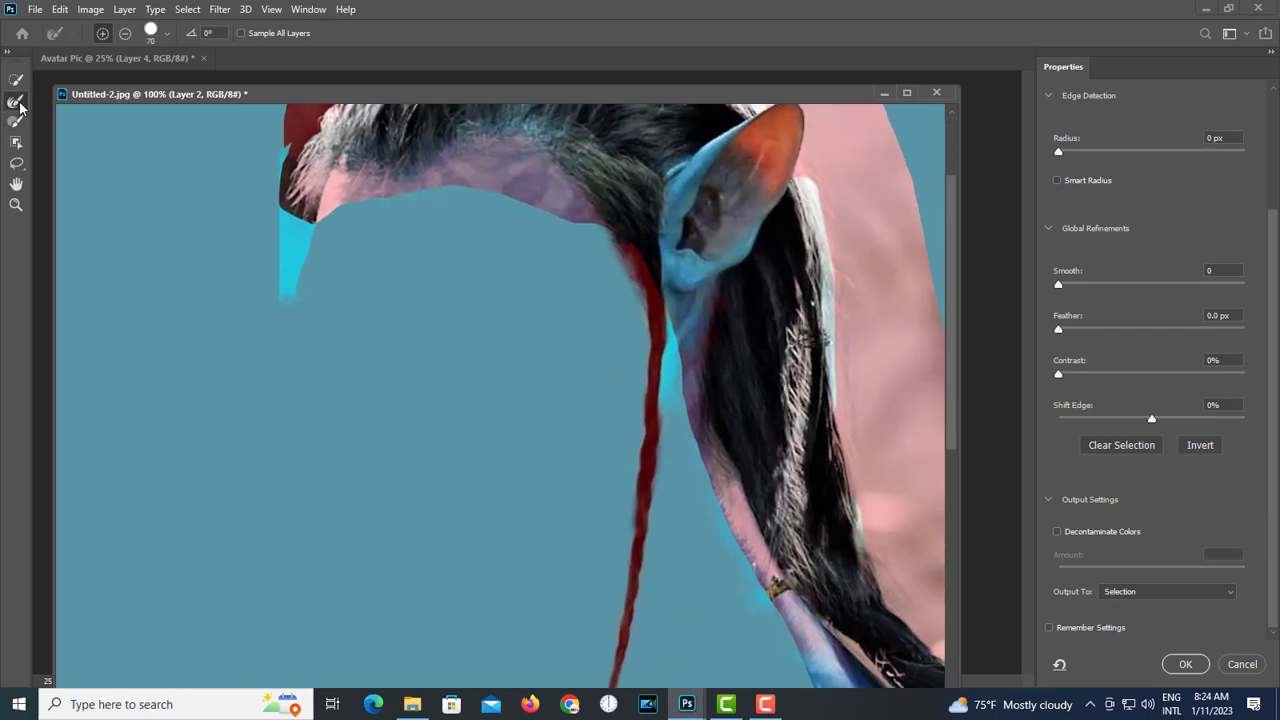
{"action": "mouse_move", "coordinate": [775, 205]}
{"action": "left_mouse_down"}
{"action": "mouse_move", "coordinate": [823, 215]}
{"action": "mouse_move", "coordinate": [869, 407]}
{"action": "mouse_move", "coordinate": [869, 426]}
{"action": "mouse_move", "coordinate": [843, 374]}
{"action": "mouse_move", "coordinate": [893, 545]}
{"action": "left_mouse_up"}
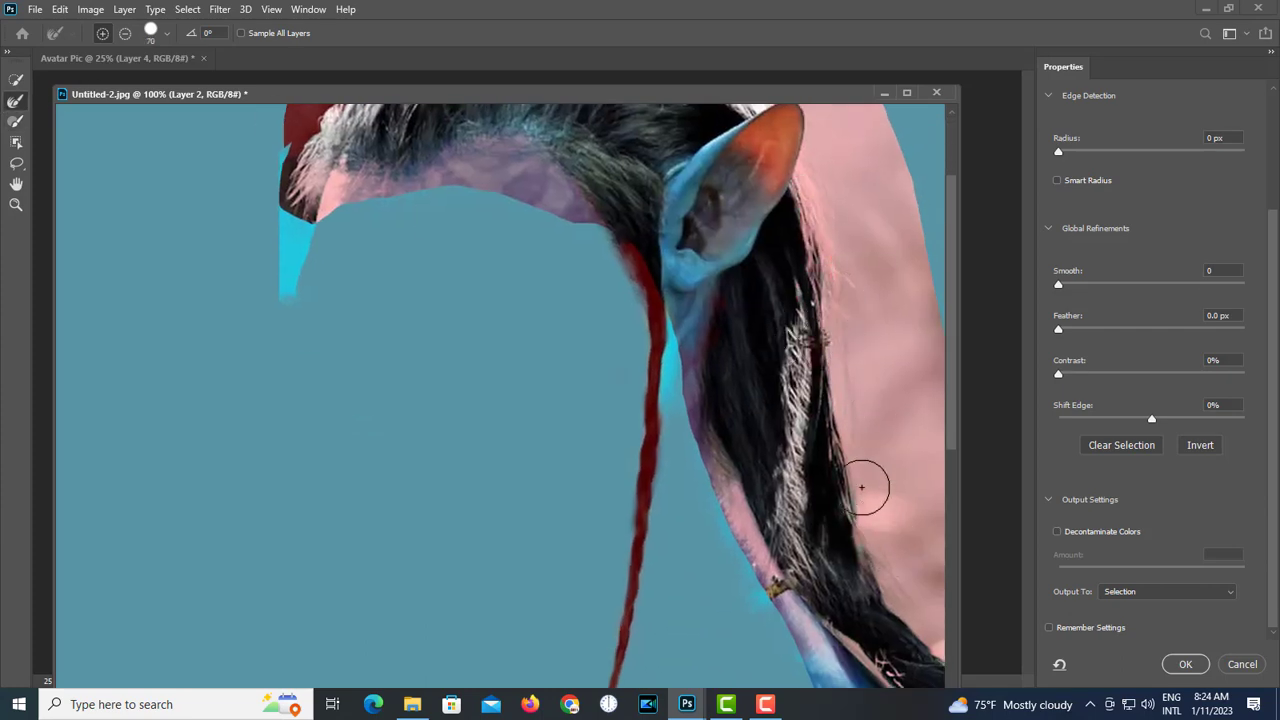
{"action": "mouse_move", "coordinate": [869, 489]}
{"action": "left_mouse_down"}
{"action": "mouse_move", "coordinate": [952, 611]}
{"action": "mouse_move", "coordinate": [972, 612]}
{"action": "left_mouse_up"}
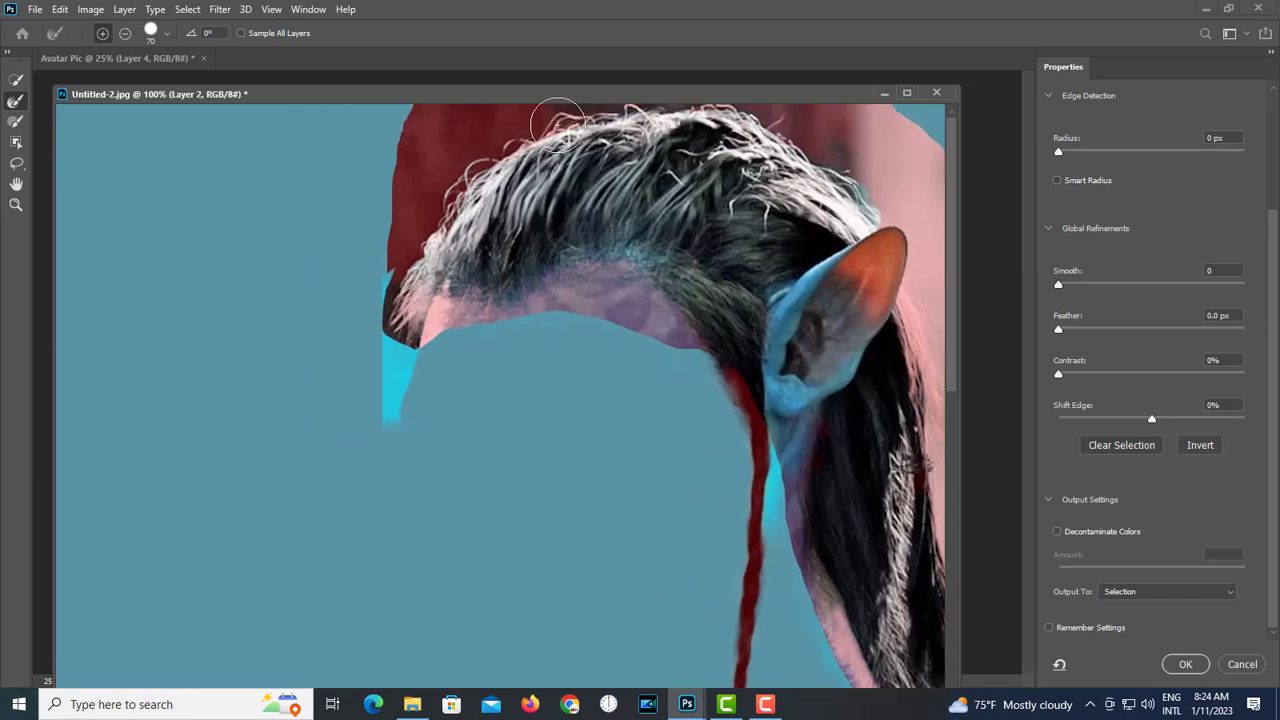
- Paint the front hair strands above the forehead back into the selection with a size 30 brush
{"action": "left_click", "coordinate": [16, 121]}
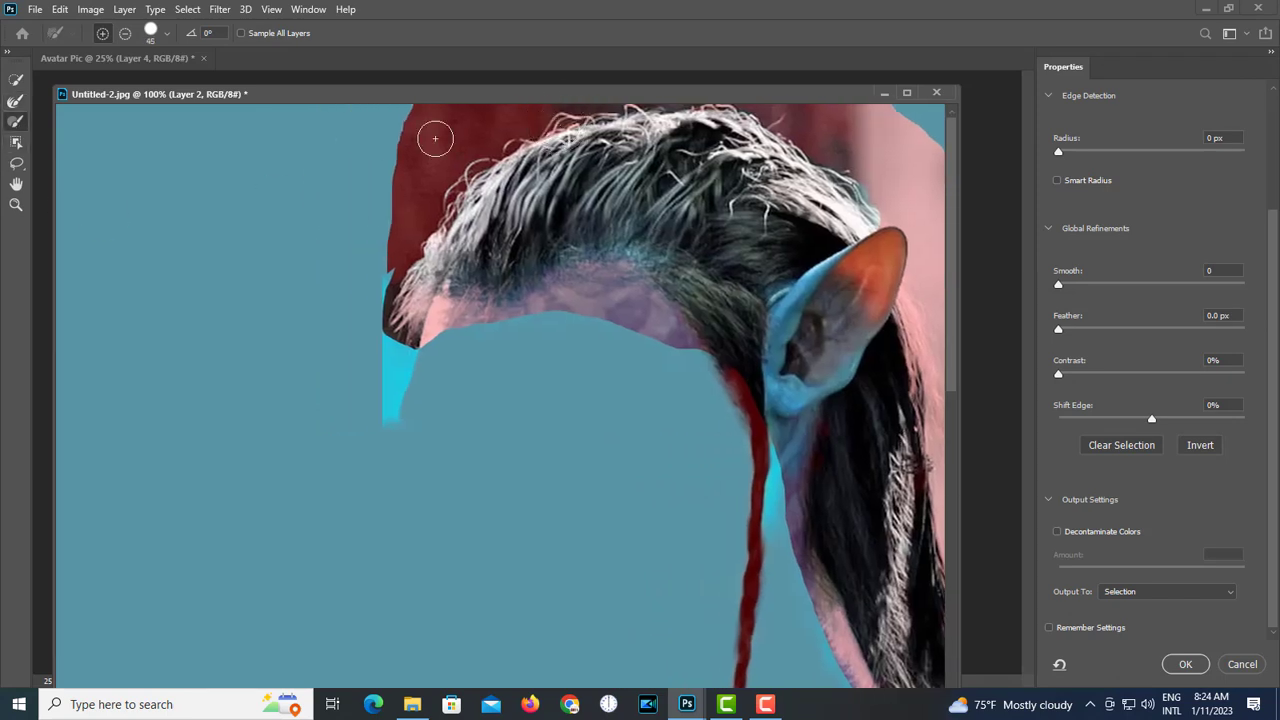
{"action": "left_click", "coordinate": [16, 101]}
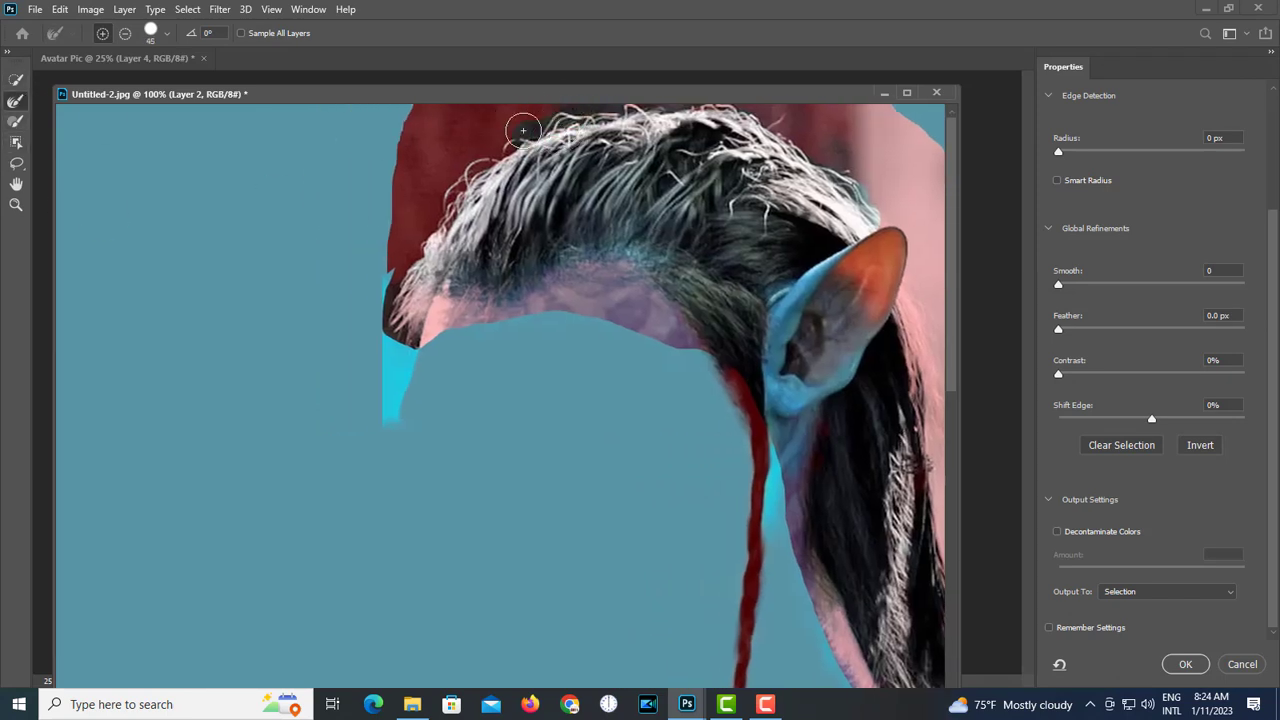
{"action": "left_click", "coordinate": [16, 121]}
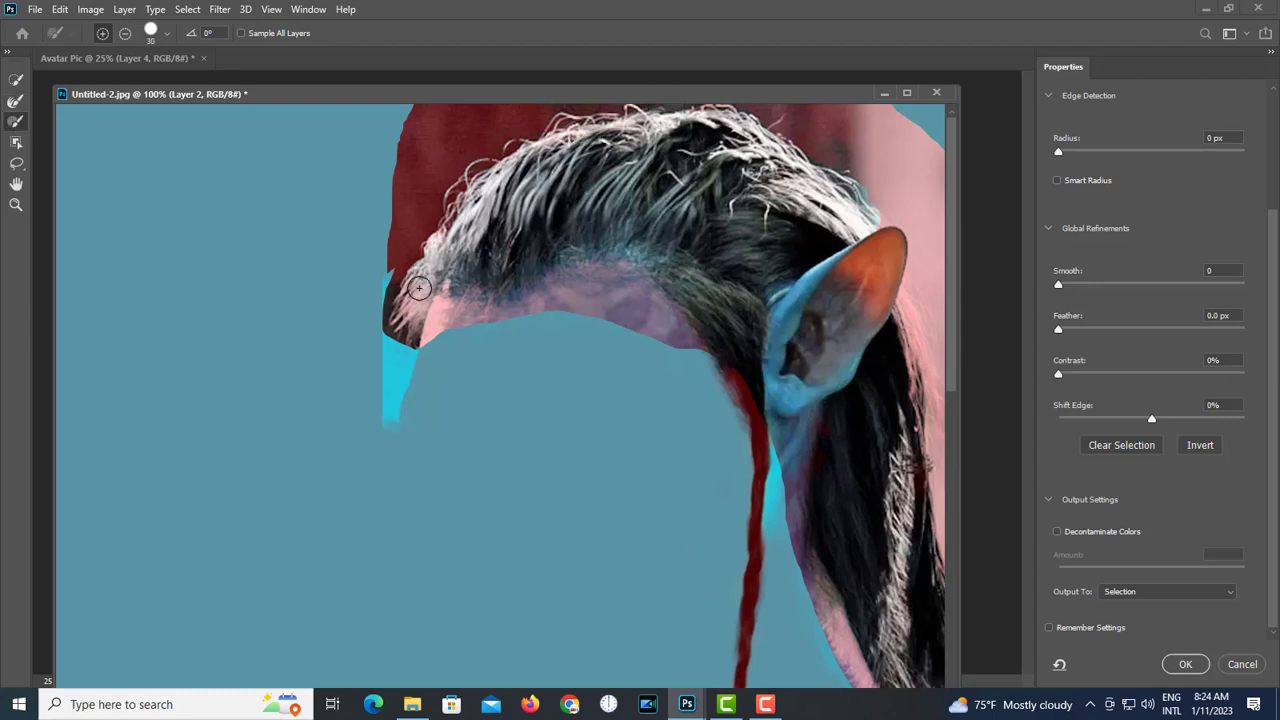
{"action": "left_click_drag", "start_coordinate": [413, 313], "coordinate": [455, 266]}
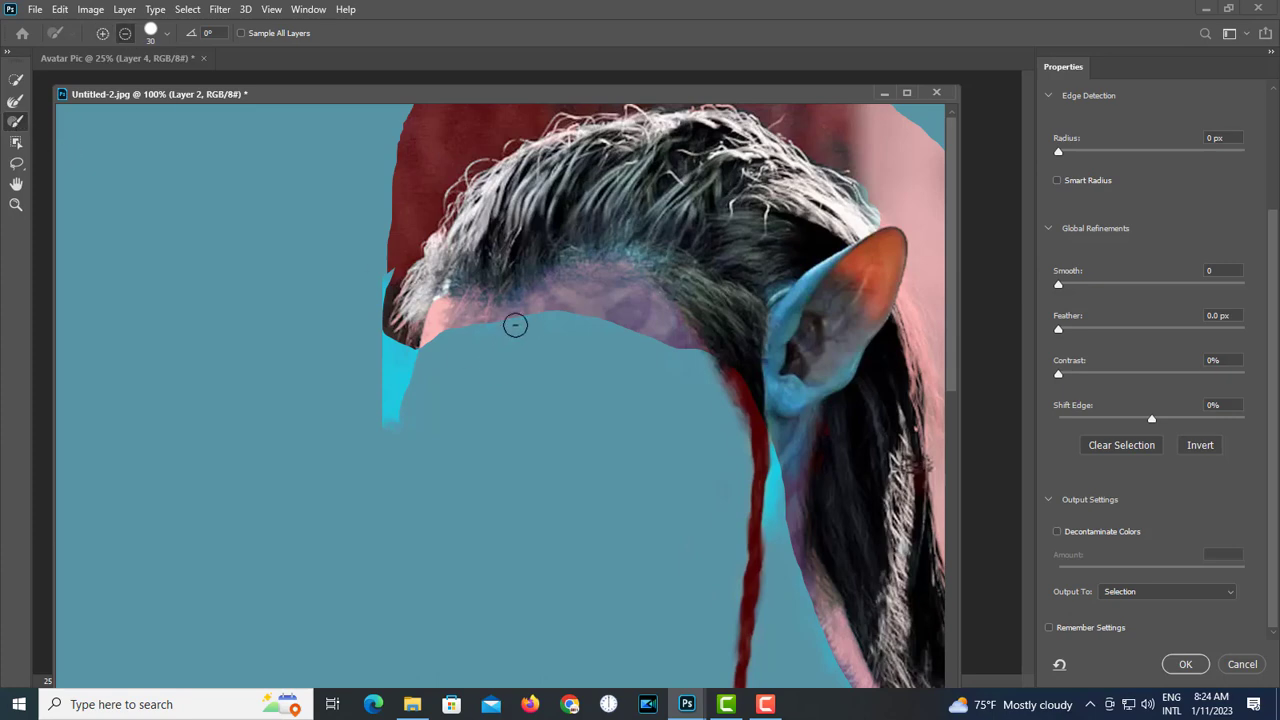
- Output the refined hair selection as a layer mask on Layer 2
{"action": "left_click", "coordinate": [1168, 591]}
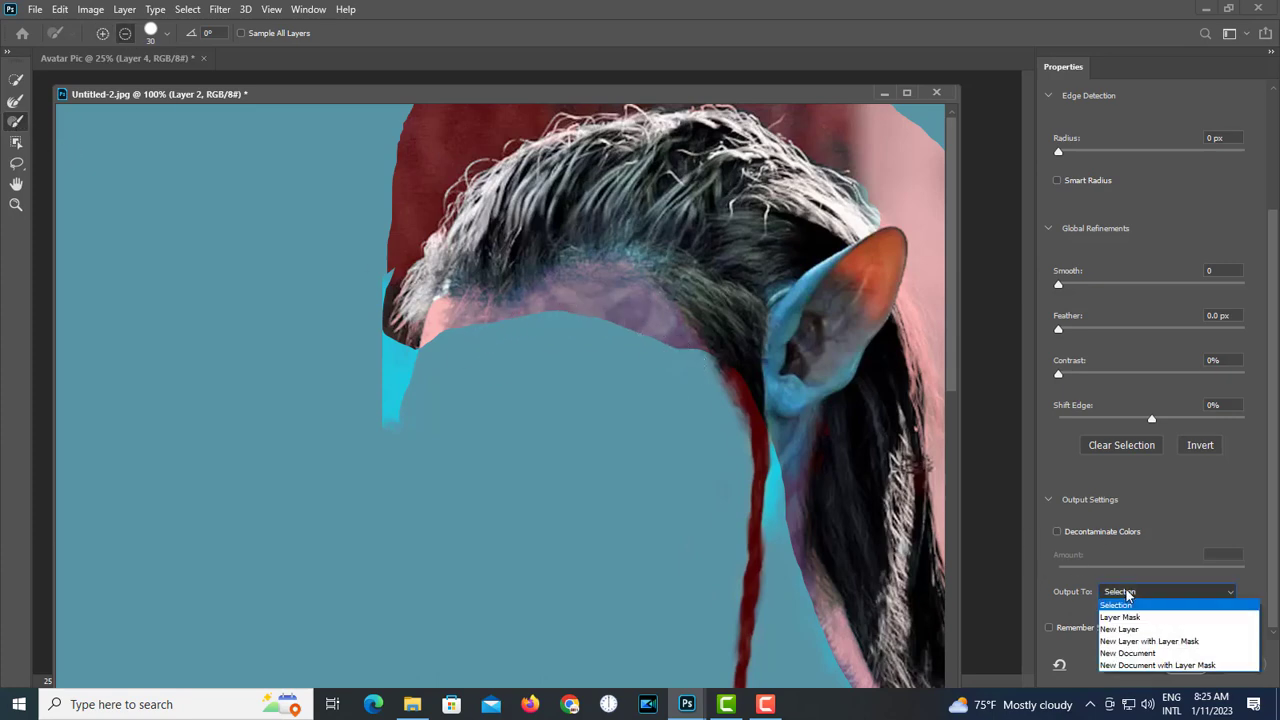
{"action": "left_click", "coordinate": [1120, 618]}
{"action": "left_click", "coordinate": [1185, 664]}
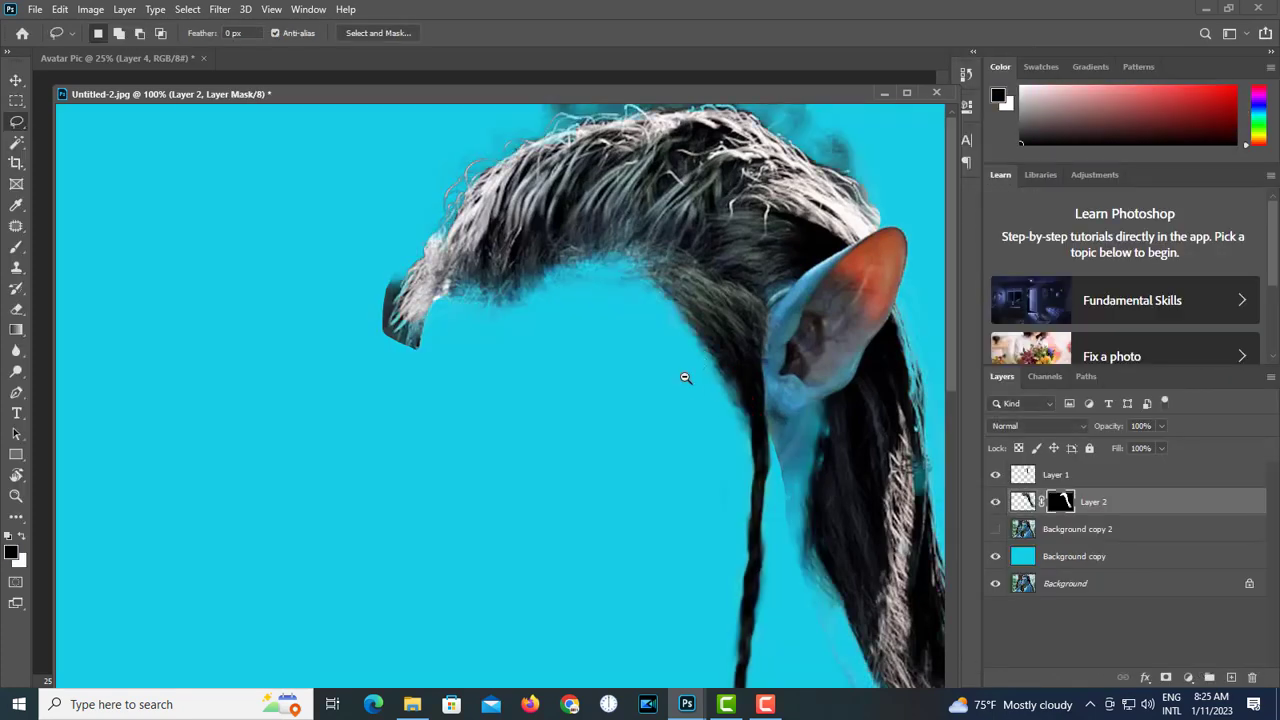
- Paint out the dark haze behind the crown on Layer 2's mask with a size 35 brush at 100% opacity
{"action": "left_click", "coordinate": [685, 378], "text": "alt"}
{"action": "left_click", "coordinate": [688, 236], "text": "ctrl"}
{"action": "left_click_drag", "start_coordinate": [620, 238], "coordinate": [625, 363]}
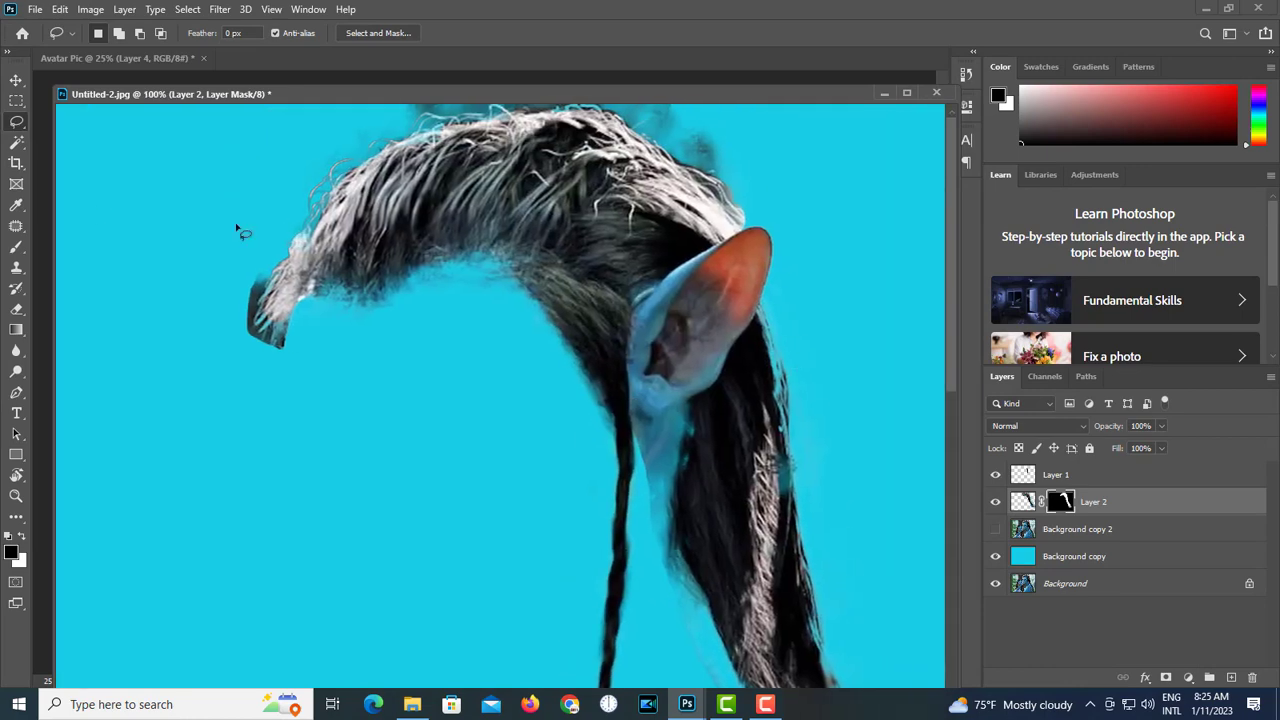
{"action": "left_click", "coordinate": [16, 247]}
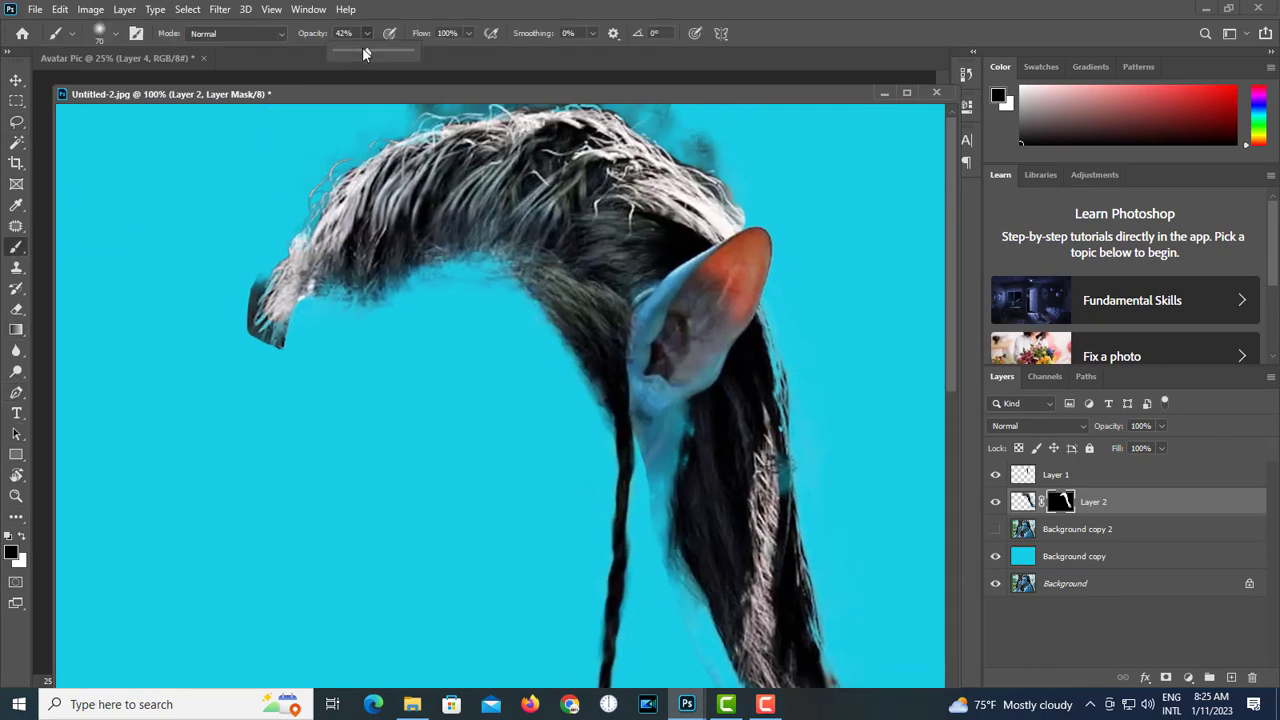
{"action": "left_click_drag", "start_coordinate": [577, 316], "coordinate": [564, 314]}
{"action": "key", "text": "f"}
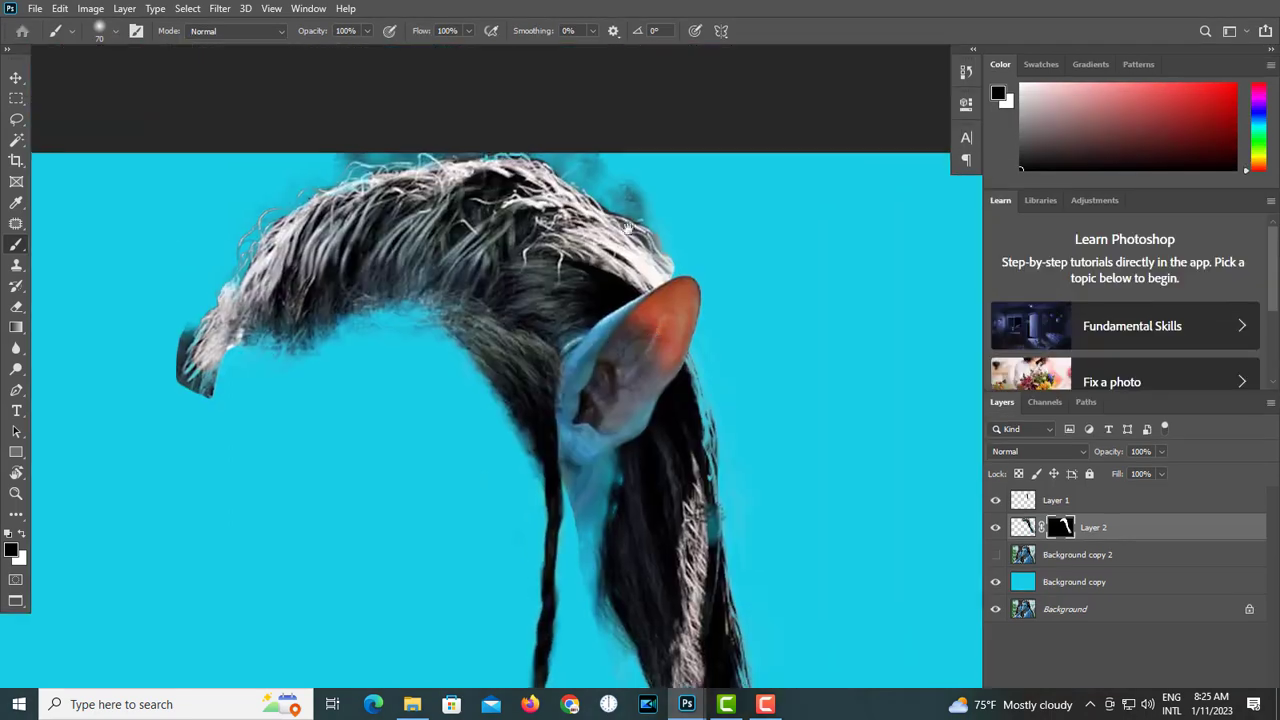
{"action": "scroll", "coordinate": [650, 224], "scroll_direction": "up", "scroll_amount": 1}
{"action": "key", "text": "bracketleft"}
{"action": "key", "text": "bracketleft"}
{"action": "key", "text": "bracketleft"}
{"action": "key", "text": "bracketleft"}
{"action": "key", "text": "bracketleft"}
{"action": "mouse_move", "coordinate": [688, 210]}
{"action": "left_mouse_down"}
{"action": "mouse_move", "coordinate": [669, 191]}
{"action": "mouse_move", "coordinate": [675, 207]}
{"action": "left_mouse_up"}
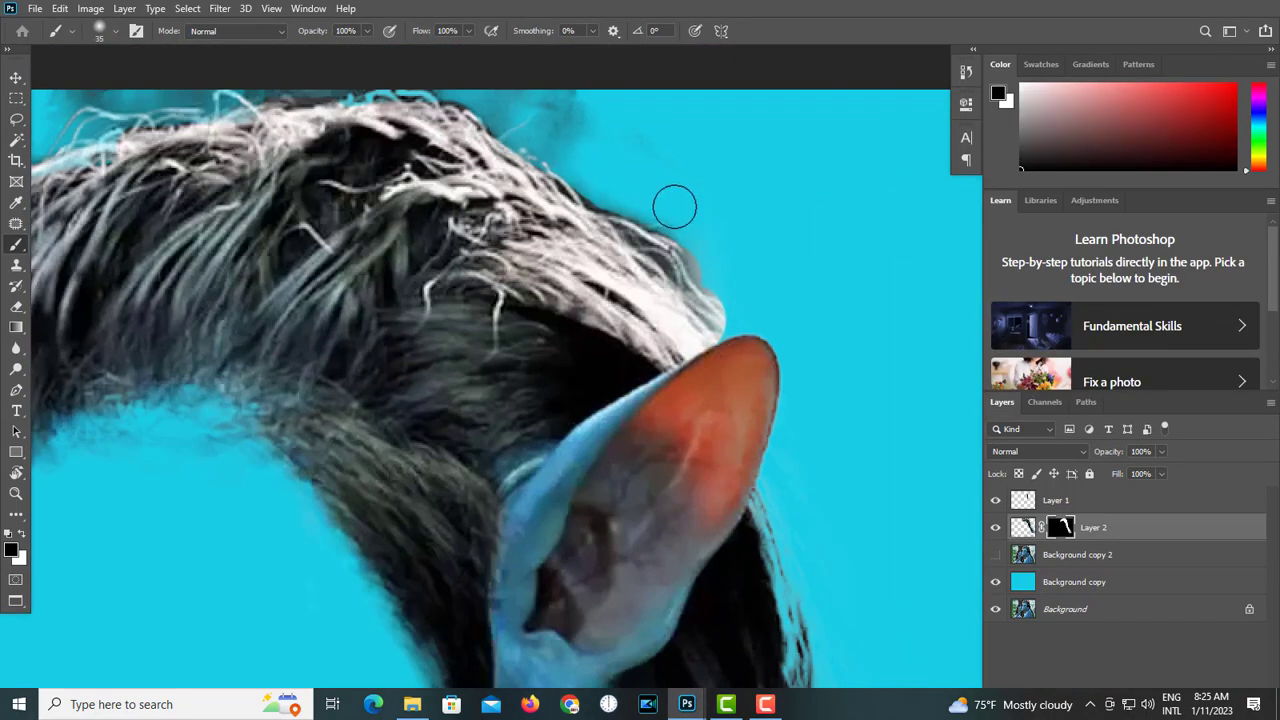
- Mask out the ear and the remaining haze at the back of the head with a size 30 brush
{"action": "mouse_move", "coordinate": [742, 335]}
{"action": "left_mouse_down"}
{"action": "mouse_move", "coordinate": [740, 414]}
{"action": "mouse_move", "coordinate": [689, 371]}
{"action": "mouse_move", "coordinate": [531, 511]}
{"action": "mouse_move", "coordinate": [515, 560]}
{"action": "left_mouse_up"}
{"action": "key", "text": "space"}
{"action": "mouse_move", "coordinate": [515, 560]}
{"action": "left_mouse_down"}
{"action": "mouse_move", "coordinate": [518, 450]}
{"action": "mouse_move", "coordinate": [580, 441]}
{"action": "mouse_move", "coordinate": [720, 234]}
{"action": "mouse_move", "coordinate": [749, 317]}
{"action": "mouse_move", "coordinate": [525, 452]}
{"action": "mouse_move", "coordinate": [551, 586]}
{"action": "mouse_move", "coordinate": [691, 437]}
{"action": "mouse_move", "coordinate": [606, 489]}
{"action": "left_mouse_up"}
{"action": "key", "text": "space"}
{"action": "left_click_drag", "start_coordinate": [769, 303], "coordinate": [763, 517]}
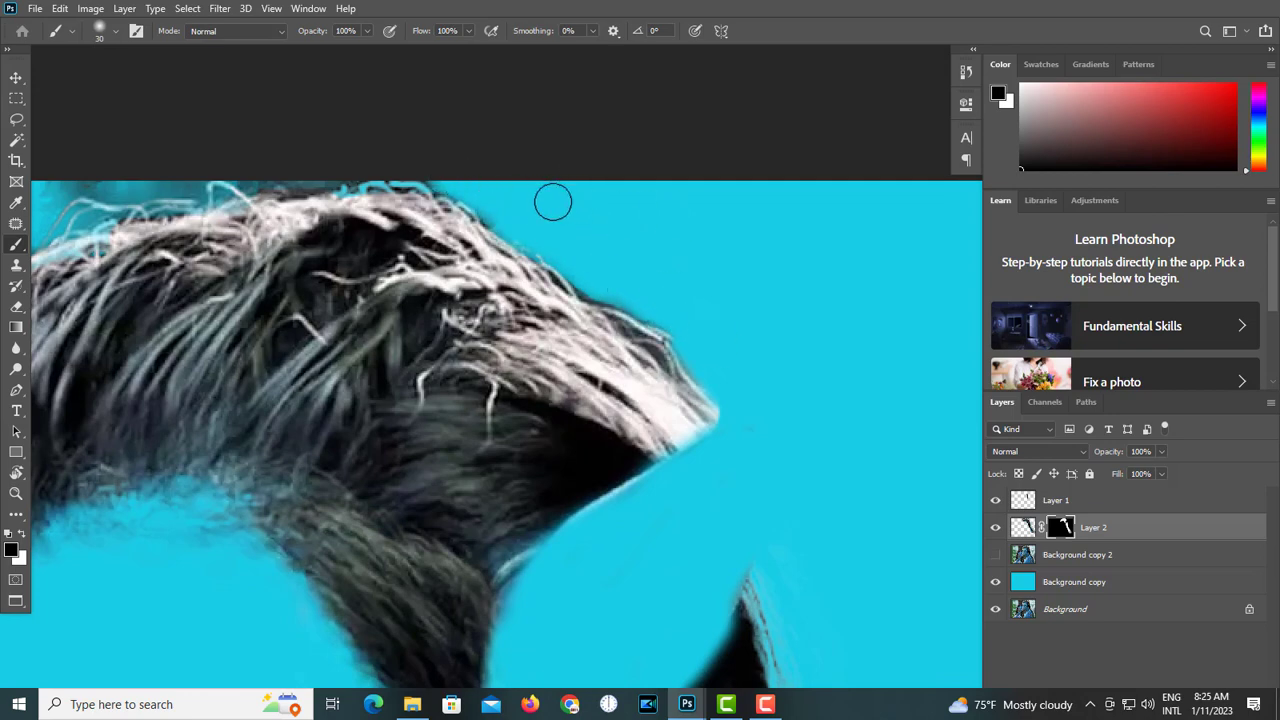
- Mask out the haze along the upper edge of the crown with a size 15 brush
{"action": "key", "text": "space"}
{"action": "left_click_drag", "start_coordinate": [365, 160], "coordinate": [622, 174]}
{"action": "key", "text": "bracketleft"}
{"action": "key", "text": "bracketleft"}
{"action": "key", "text": "bracketleft"}
{"action": "mouse_move", "coordinate": [600, 180]}
{"action": "left_mouse_down"}
{"action": "mouse_move", "coordinate": [408, 190]}
{"action": "mouse_move", "coordinate": [330, 210]}
{"action": "left_mouse_up"}
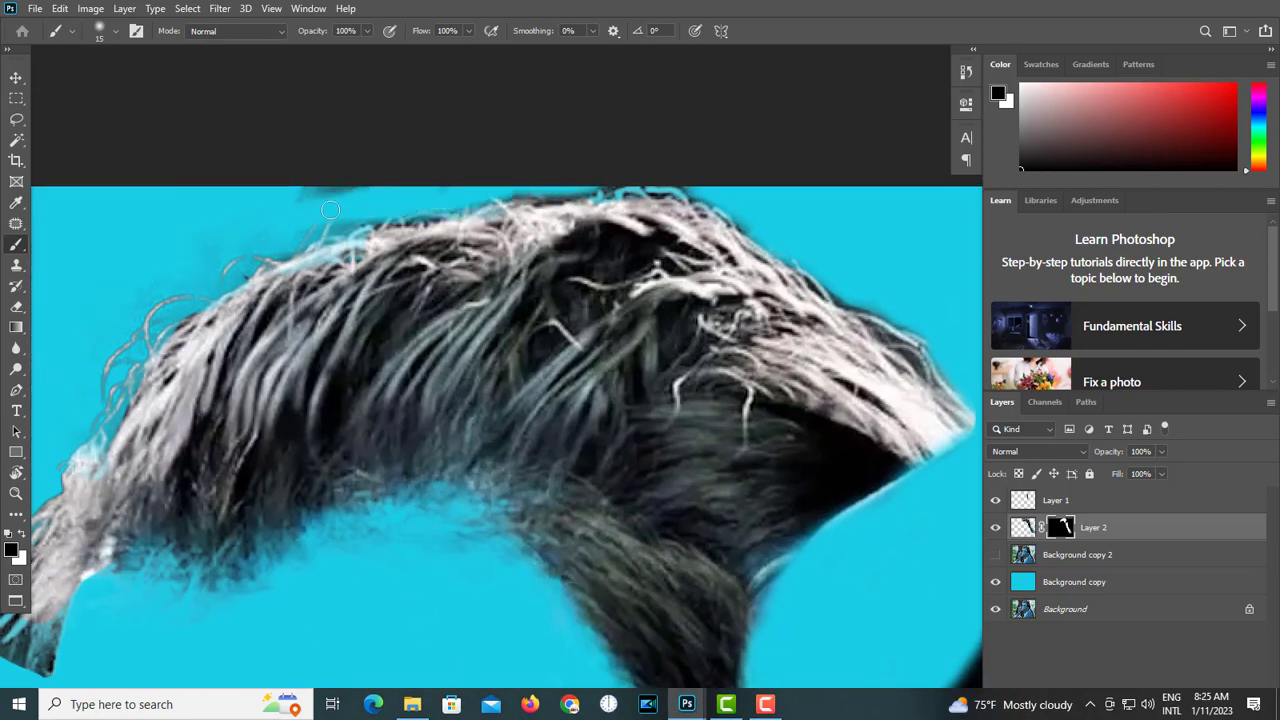
{"action": "left_click_drag", "start_coordinate": [552, 192], "coordinate": [312, 229]}
{"action": "key", "text": "space"}
{"action": "left_click_drag", "start_coordinate": [290, 236], "coordinate": [601, 112]}
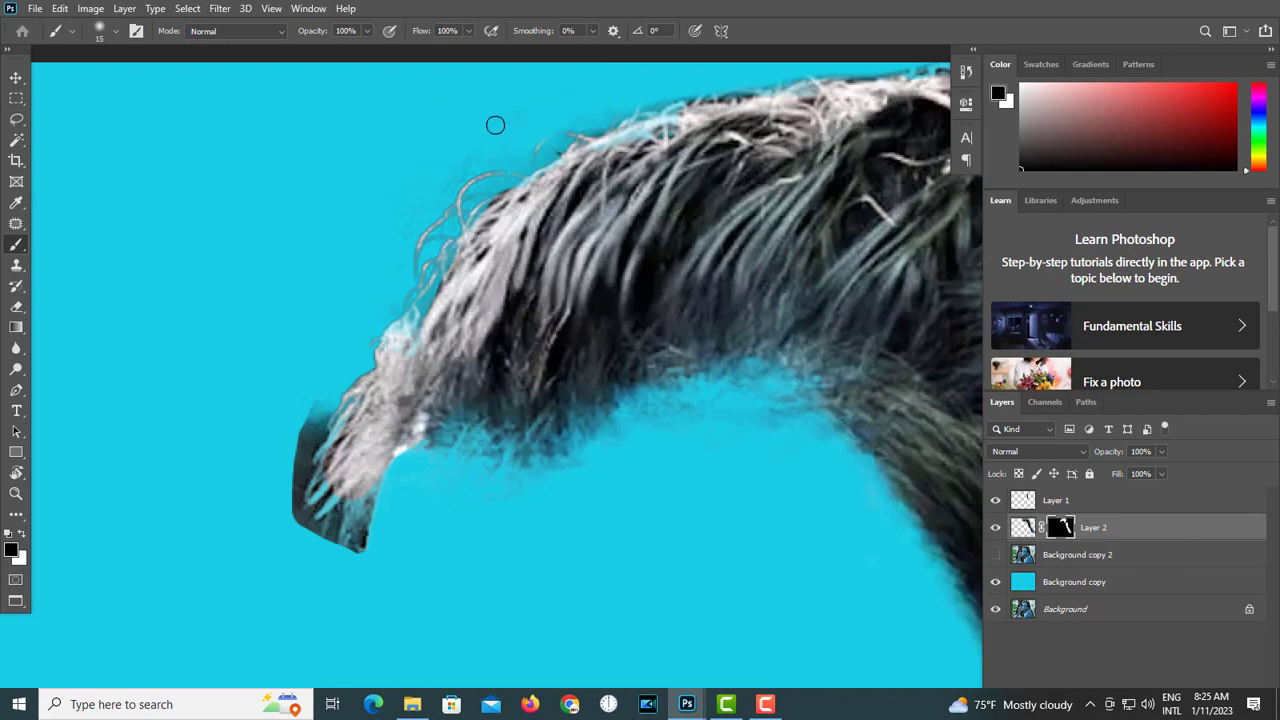
- Mask out the dark patch around the front tip of the hairline with a larger brush
{"action": "key", "text": "space"}
{"action": "left_click_drag", "start_coordinate": [340, 358], "coordinate": [452, 226]}
{"action": "key", "text": "bracketright"}
{"action": "key", "text": "bracketright"}
{"action": "key", "text": "bracketright"}
{"action": "mouse_move", "coordinate": [429, 278]}
{"action": "left_mouse_down"}
{"action": "mouse_move", "coordinate": [384, 355]}
{"action": "mouse_move", "coordinate": [506, 442]}
{"action": "mouse_move", "coordinate": [434, 377]}
{"action": "left_mouse_up"}
- Mask out the blue skin strip beside the thick braid with a size 80 brush
{"action": "key", "text": "ctrl+space"}
{"action": "left_click_drag", "start_coordinate": [671, 420], "coordinate": [566, 421]}
{"action": "key", "text": "space"}
{"action": "left_click_drag", "start_coordinate": [753, 538], "coordinate": [691, 436]}
{"action": "key", "text": "ctrl+space"}
{"action": "left_click_drag", "start_coordinate": [691, 436], "coordinate": [625, 436]}
{"action": "key", "text": "space"}
{"action": "key", "text": "g"}
{"action": "key", "text": "f"}
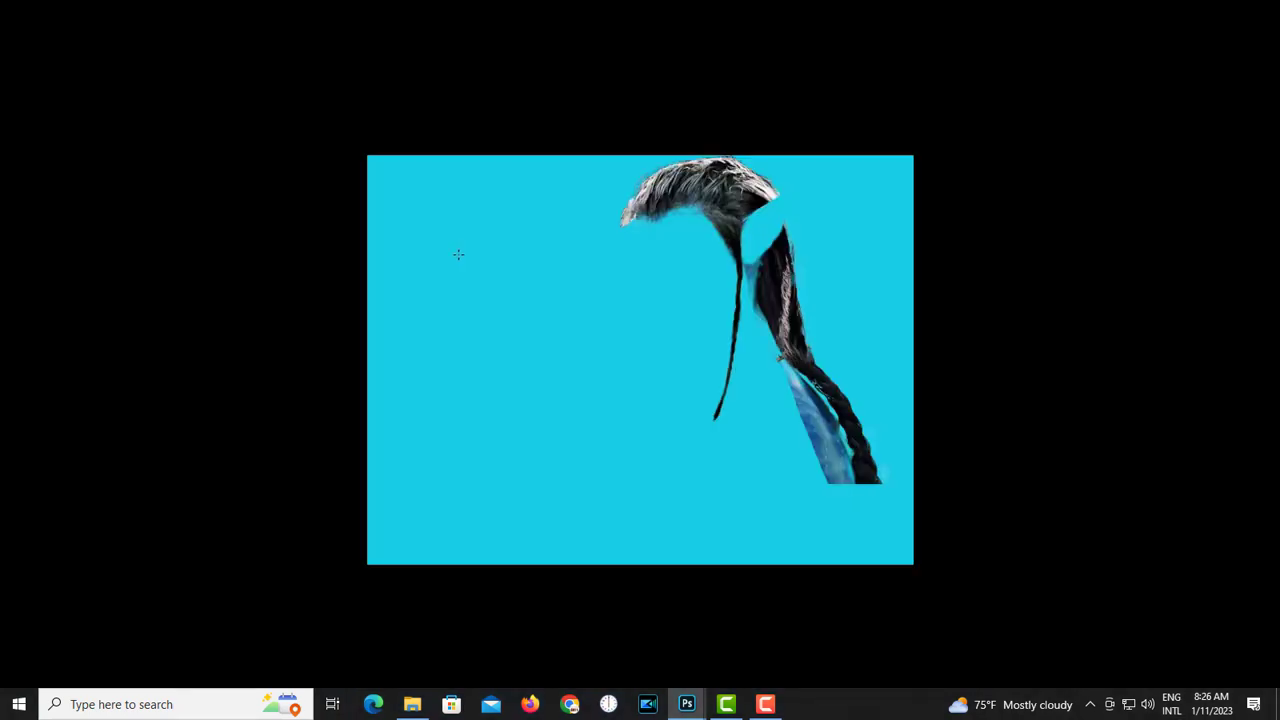
{"action": "key", "text": "f"}
{"action": "key", "text": "ctrl+space"}
{"action": "left_click", "coordinate": [712, 533]}
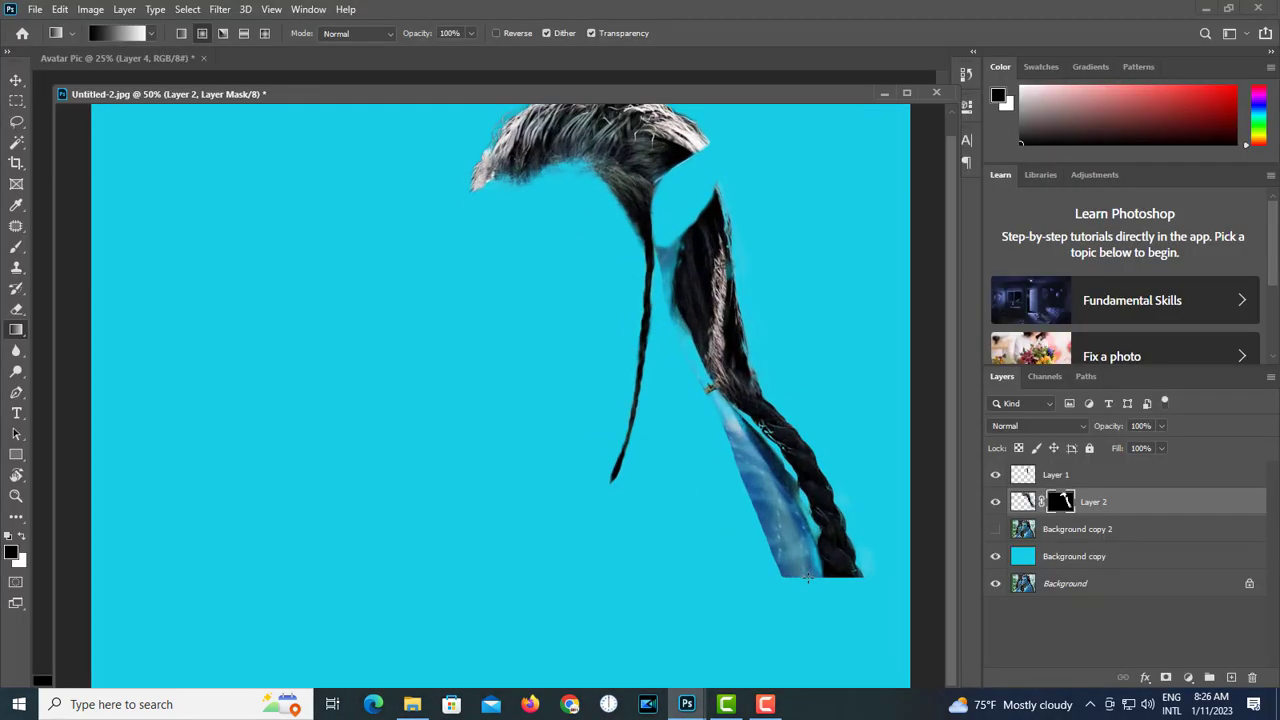
{"action": "key", "text": "b"}
{"action": "mouse_move", "coordinate": [795, 582]}
{"action": "left_mouse_down"}
{"action": "mouse_move", "coordinate": [735, 429]}
{"action": "mouse_move", "coordinate": [695, 391]}
{"action": "left_mouse_up"}
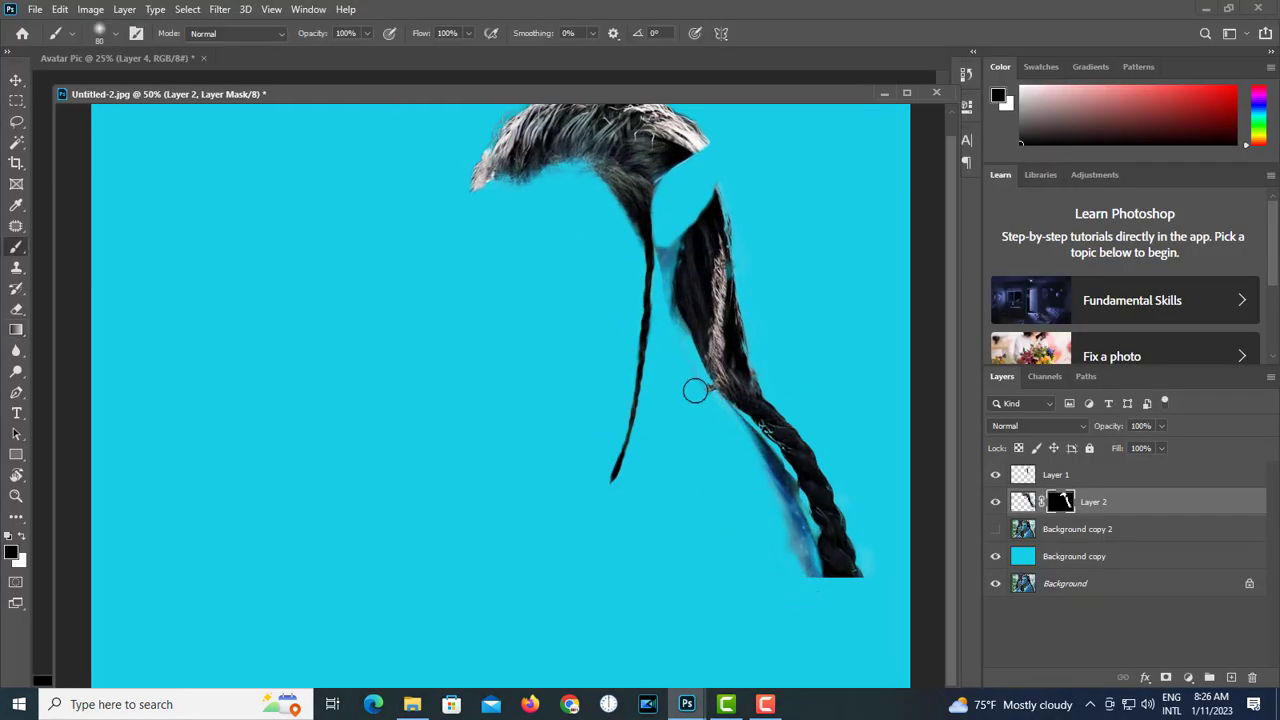
{"action": "mouse_move", "coordinate": [743, 436]}
{"action": "left_mouse_down"}
{"action": "mouse_move", "coordinate": [786, 569]}
{"action": "mouse_move", "coordinate": [803, 546]}
{"action": "mouse_move", "coordinate": [790, 484]}
{"action": "mouse_move", "coordinate": [750, 398]}
{"action": "mouse_move", "coordinate": [774, 450]}
{"action": "left_mouse_up"}
- Clean the remaining blue traces along the inner edge of the thick braid and hanging hair with a size 60 brush
{"action": "scroll", "coordinate": [806, 584], "scroll_direction": "up", "scroll_amount": 1}
{"action": "key", "text": "bracketleft"}
{"action": "key", "text": "bracketleft"}
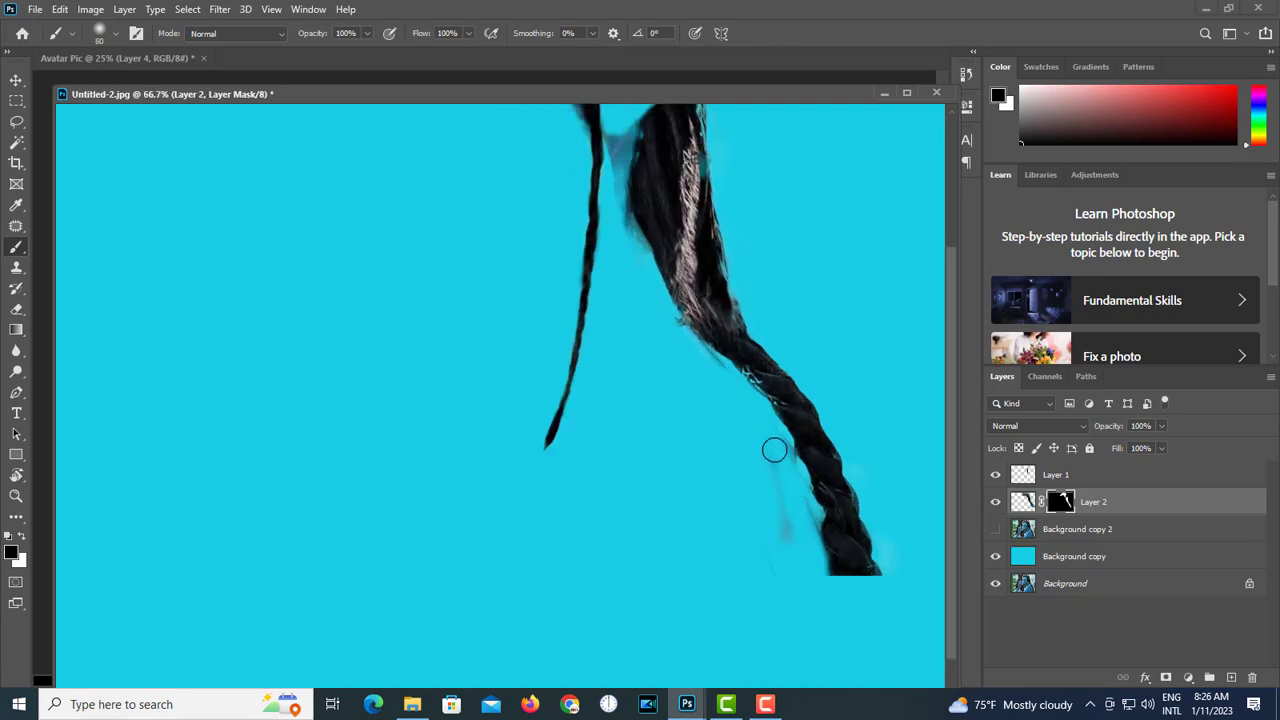
{"action": "left_click_drag", "start_coordinate": [696, 356], "coordinate": [655, 311]}
{"action": "left_click_drag", "start_coordinate": [632, 265], "coordinate": [672, 438]}
{"action": "mouse_move", "coordinate": [658, 391]}
{"action": "left_mouse_down"}
{"action": "mouse_move", "coordinate": [658, 276]}
{"action": "mouse_move", "coordinate": [663, 335]}
{"action": "left_mouse_up"}
{"action": "scroll", "coordinate": [565, 304], "scroll_direction": "down", "scroll_amount": 2}
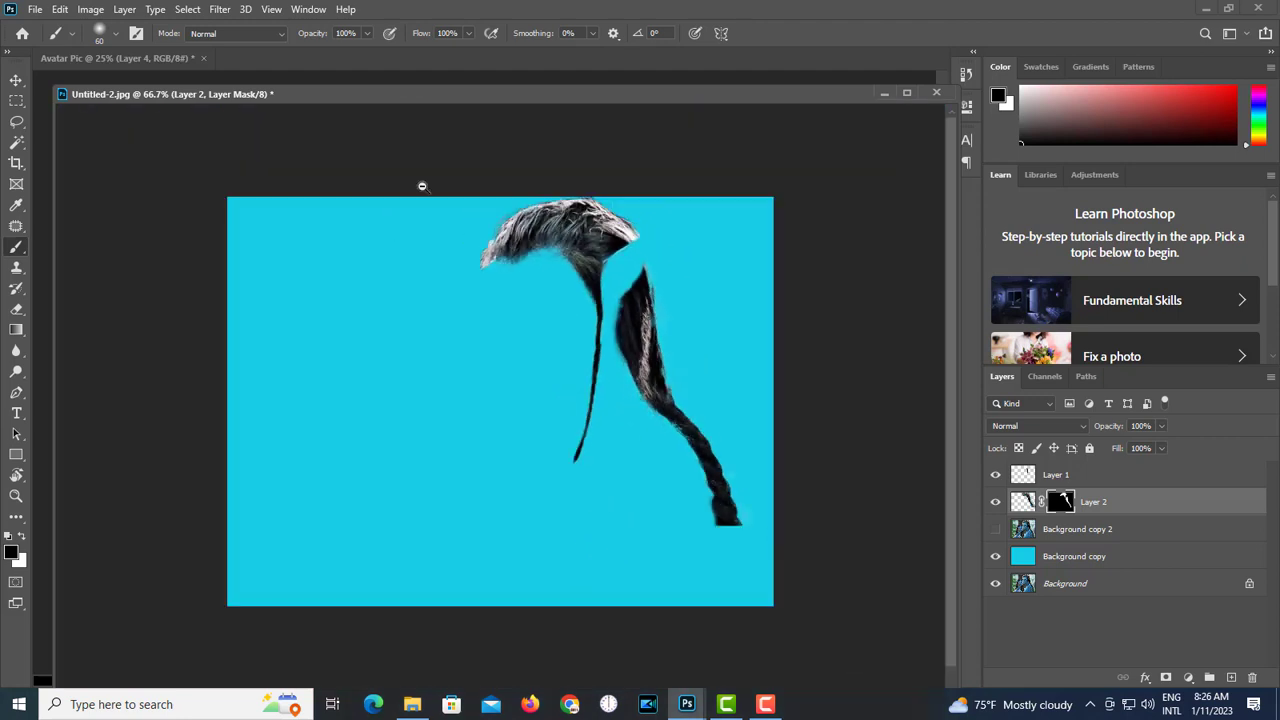
- Copy the masked hair layer into the Avatar Pic document and place it over the pig's head
{"action": "left_click_drag", "start_coordinate": [392, 94], "coordinate": [320, 320]}
{"action": "key", "text": "v"}
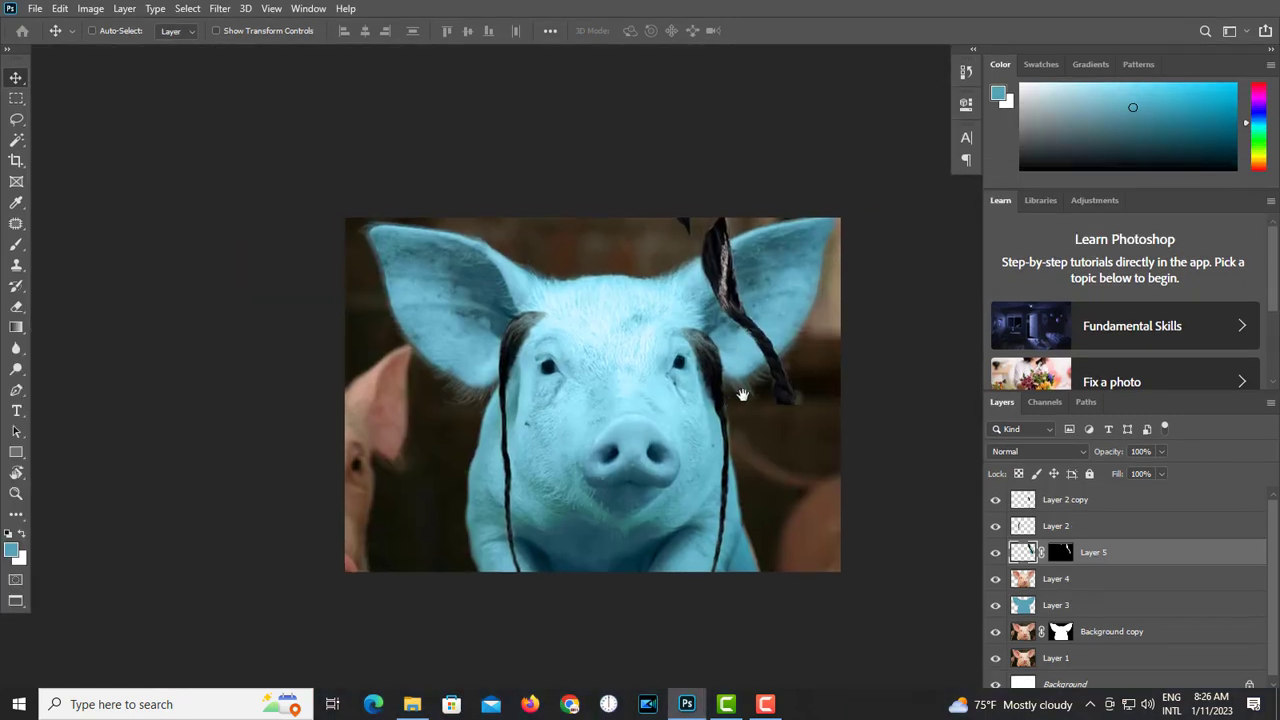
{"action": "left_click_drag", "start_coordinate": [743, 395], "coordinate": [713, 403]}
{"action": "left_click_drag", "start_coordinate": [717, 343], "coordinate": [669, 440]}
- Enlarge the hair with Free Transform and align it with the top of the pig's head
{"action": "key", "text": "ctrl+t"}
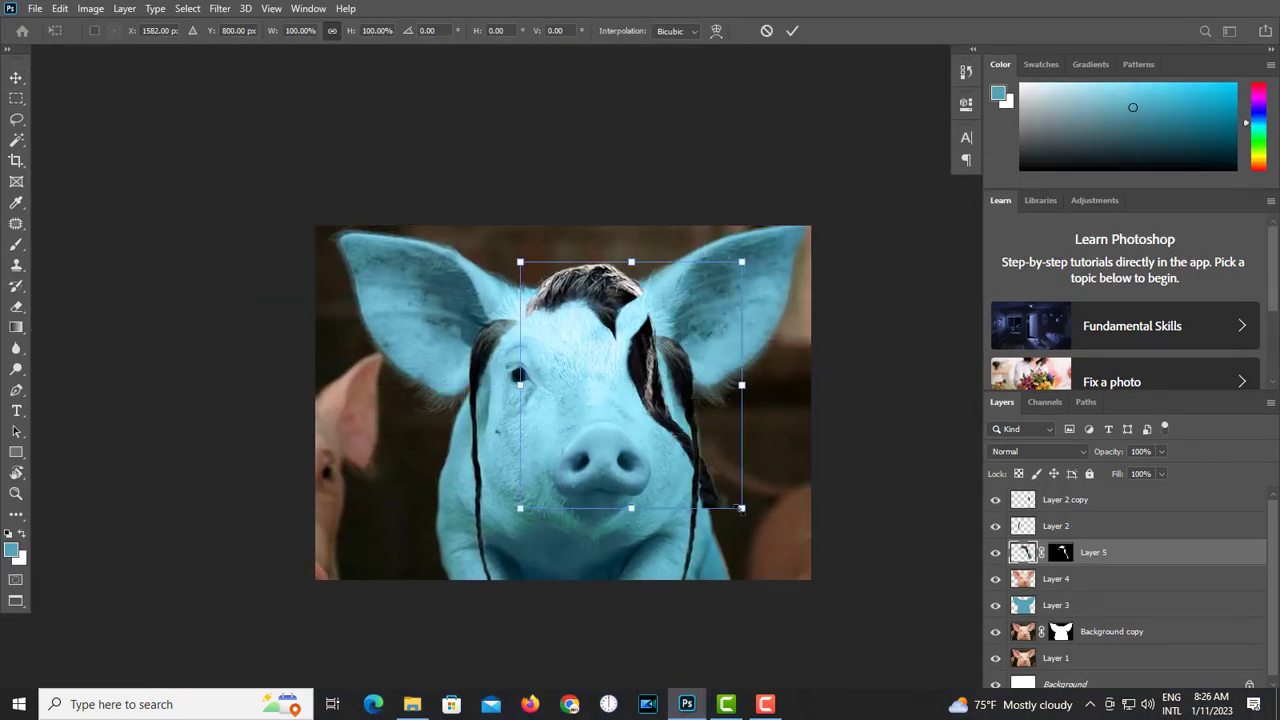
{"action": "left_click_drag", "start_coordinate": [741, 508], "coordinate": [851, 677]}
{"action": "left_click_drag", "start_coordinate": [798, 495], "coordinate": [769, 468]}
{"action": "key", "text": "Return"}
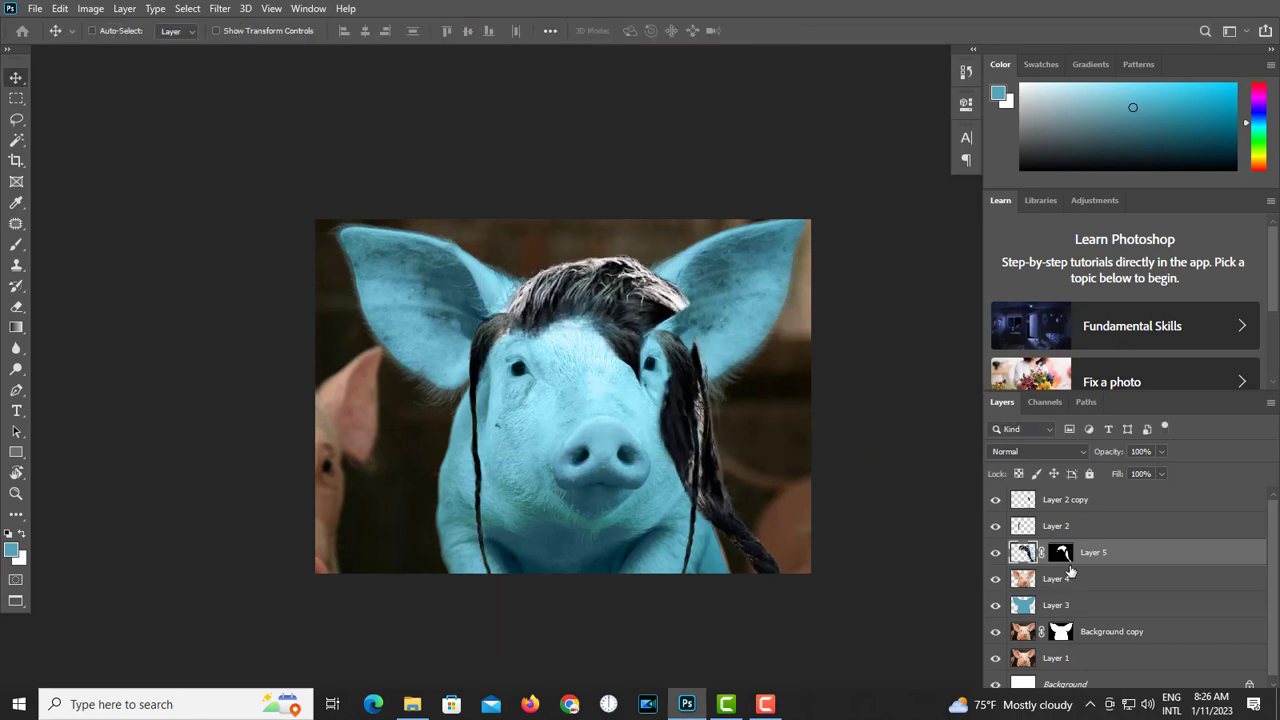
- Minimize the Untitled-2 window and bake in Layer 5's mask by converting the layer to a smart object and rasterizing it
{"action": "right_click", "coordinate": [1062, 558]}
{"action": "left_click", "coordinate": [817, 331]}
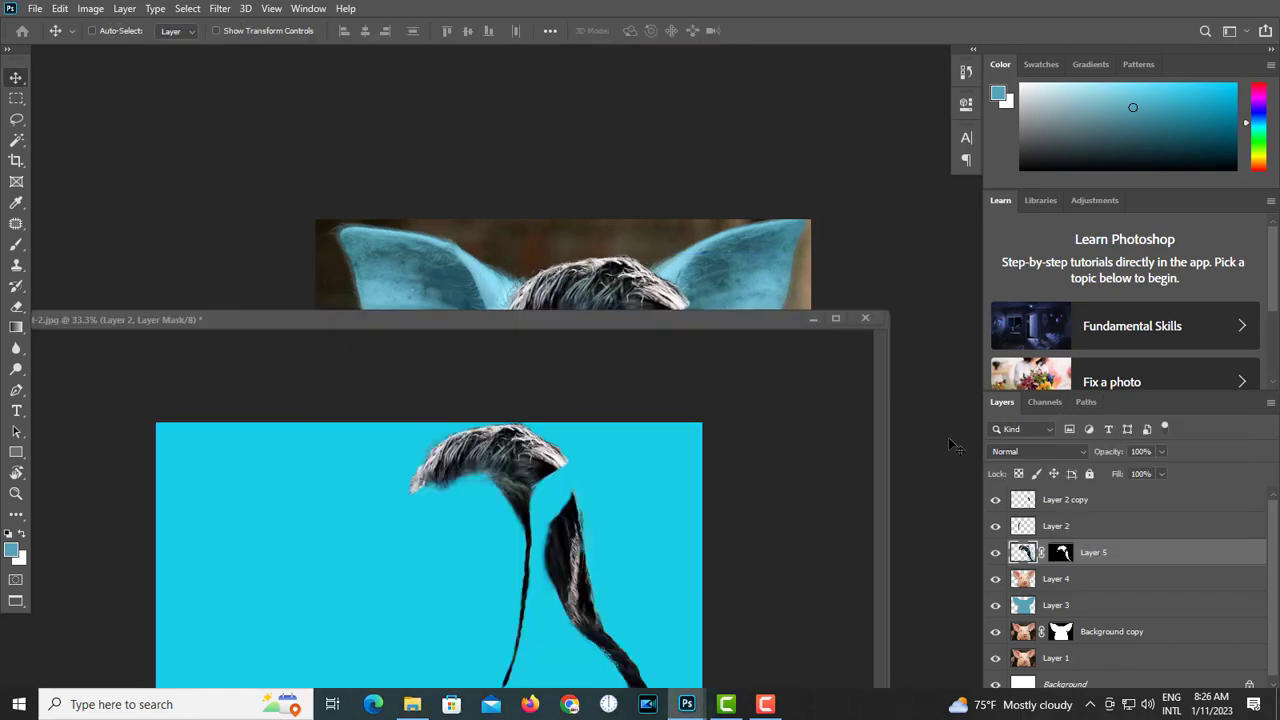
{"action": "left_click", "coordinate": [813, 319]}
{"action": "right_click", "coordinate": [1087, 552]}
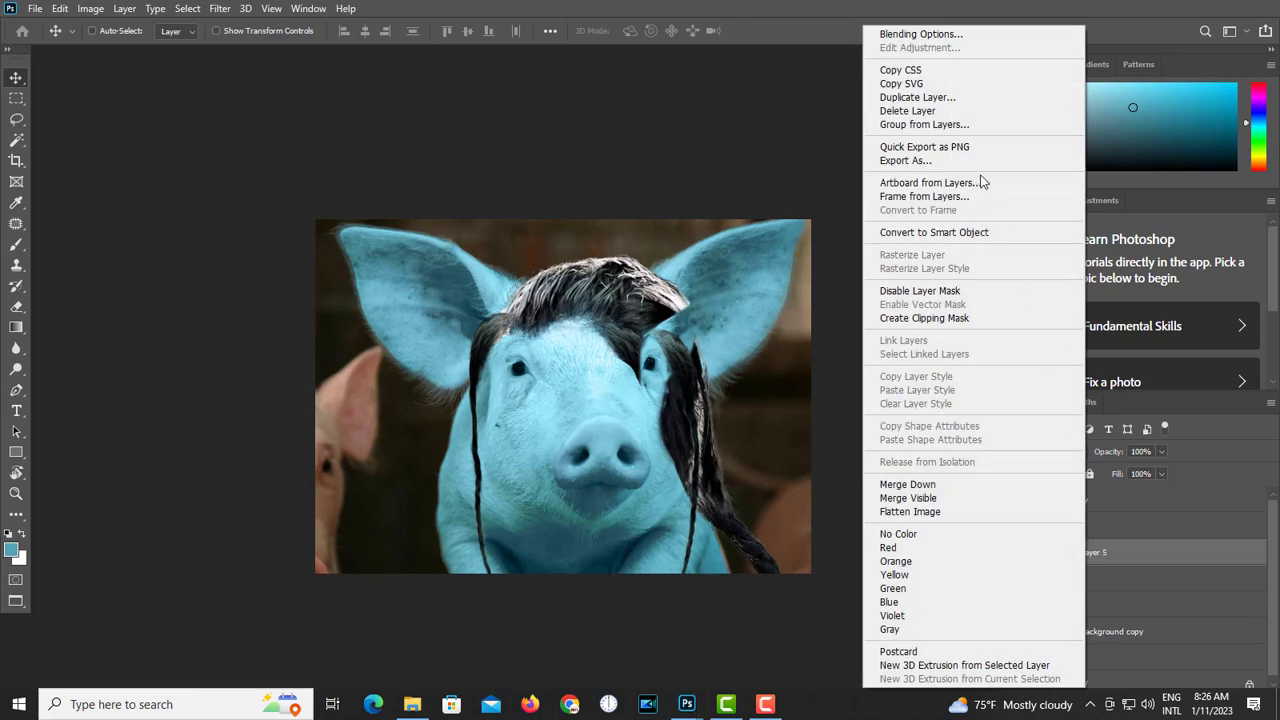
{"action": "left_click", "coordinate": [962, 232]}
{"action": "right_click", "coordinate": [1062, 560]}
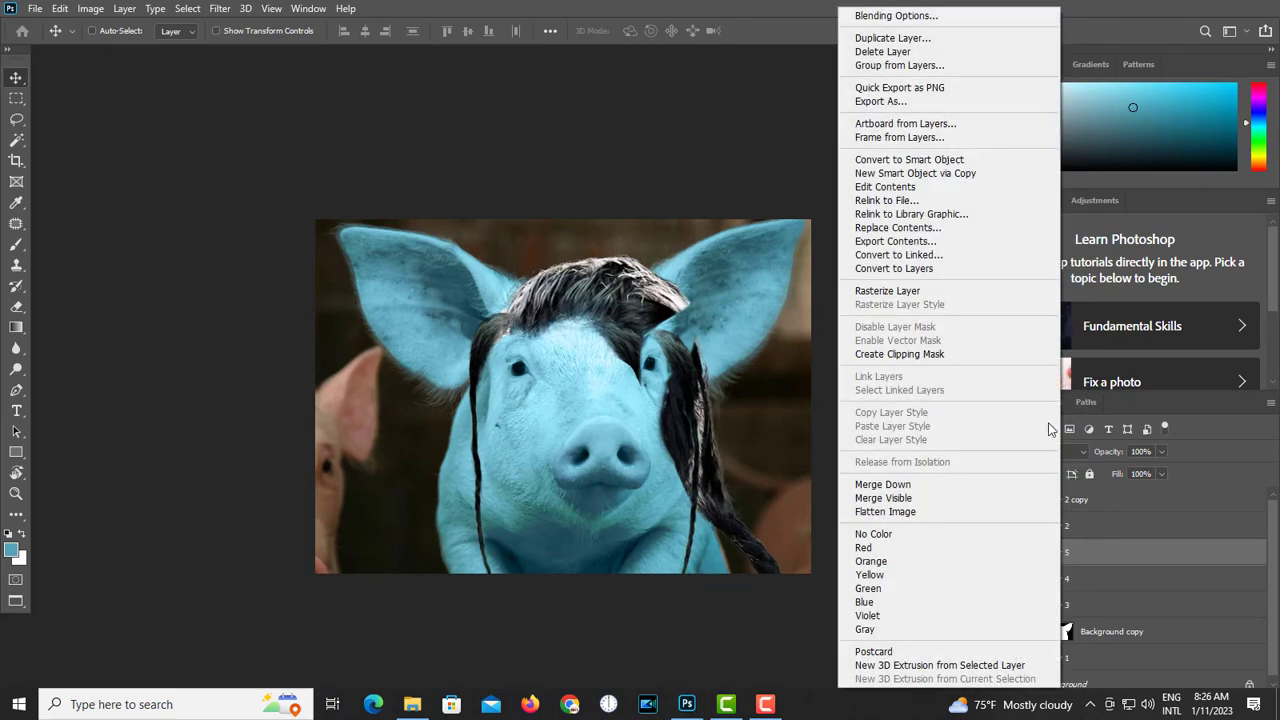
{"action": "left_click", "coordinate": [988, 290]}
- Lasso the top hair on Layer 5, cut it onto its own layer, and hide Layer 5 and both braid layers
{"action": "key", "text": "l"}
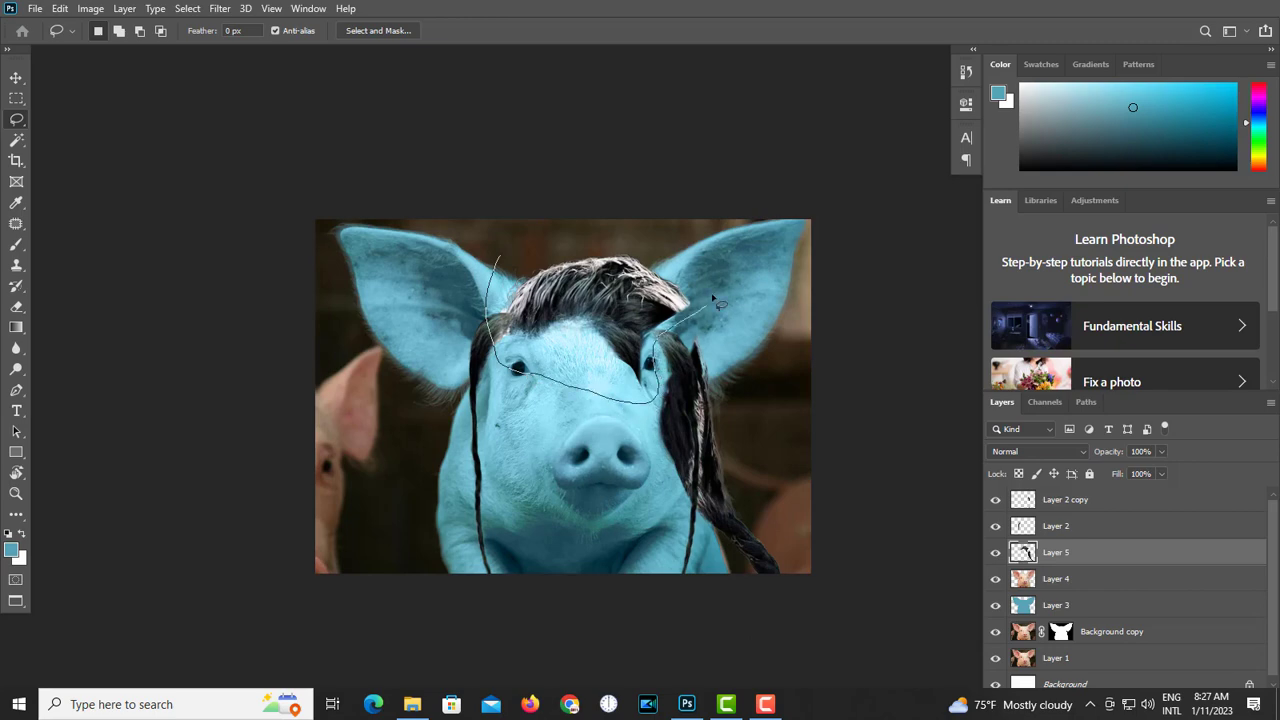
{"action": "left_click_drag", "start_coordinate": [713, 298], "coordinate": [510, 238]}
{"action": "key", "text": "ctrl+shift+j"}
{"action": "left_click", "coordinate": [996, 579]}
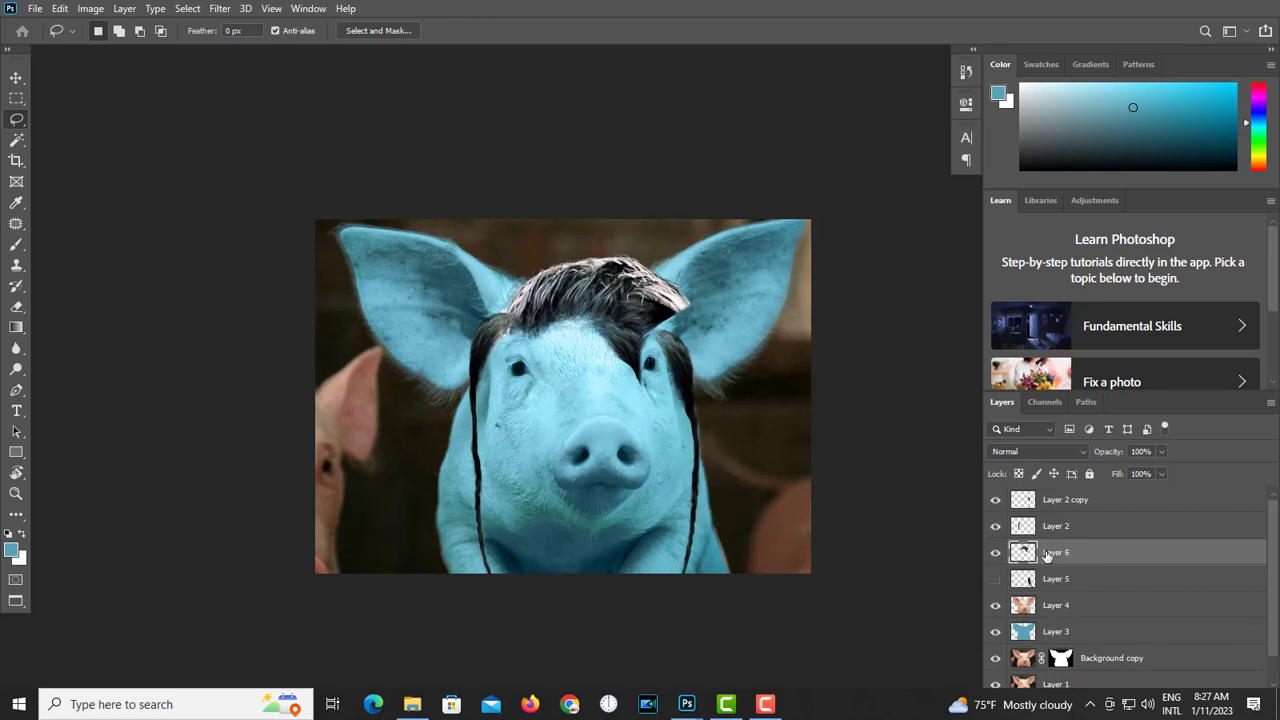
{"action": "left_click", "coordinate": [995, 525]}
{"action": "left_click", "coordinate": [995, 499]}
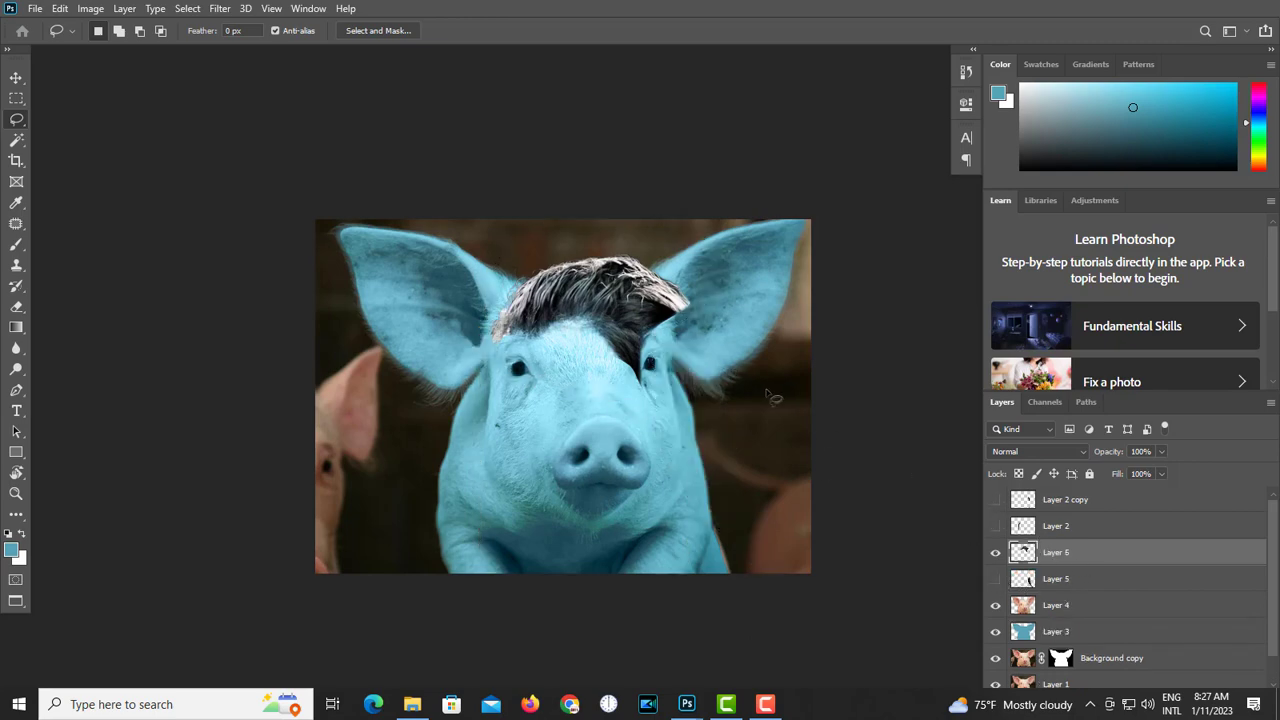
- Widen the top hair to about 108.67% and shift it slightly down toward the forehead
{"action": "key", "text": "ctrl+t"}
{"action": "left_click_drag", "start_coordinate": [700, 400], "coordinate": [716, 399]}
{"action": "mouse_move", "coordinate": [592, 339]}
{"action": "left_mouse_down"}
{"action": "mouse_move", "coordinate": [608, 342]}
{"action": "mouse_move", "coordinate": [588, 344]}
{"action": "left_mouse_up"}
{"action": "key", "text": "Return"}
{"action": "key", "text": "l"}
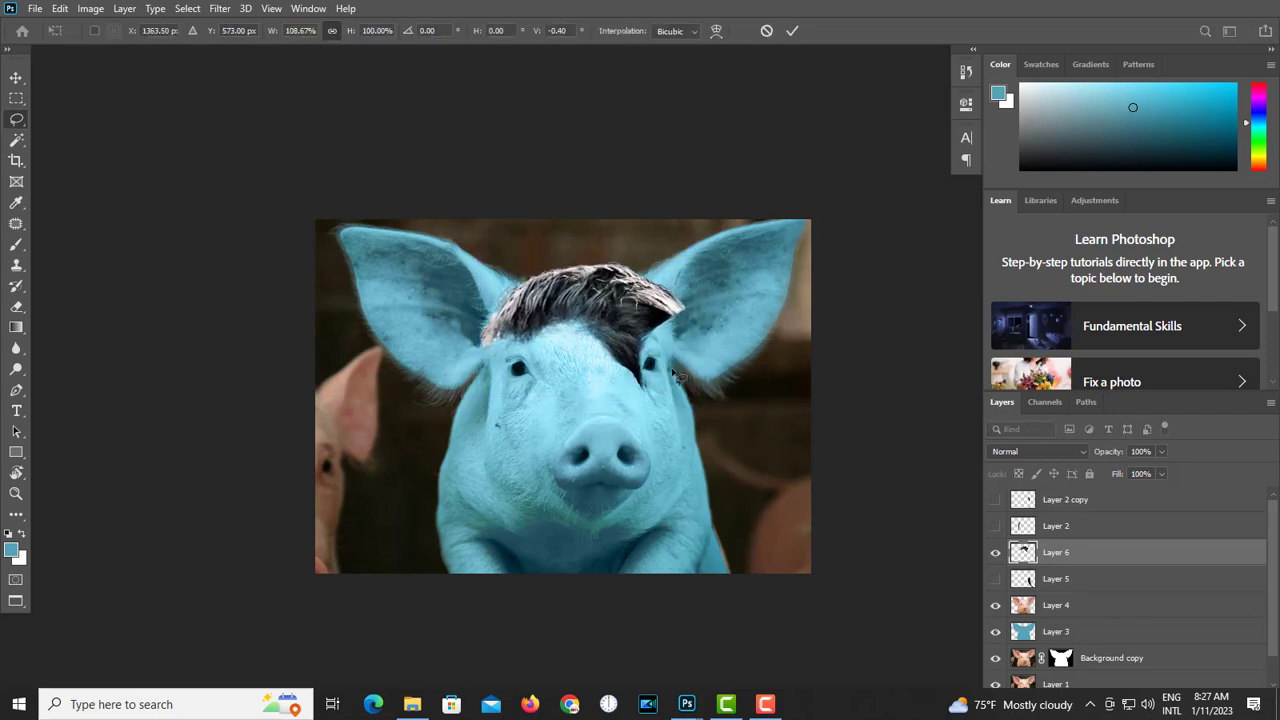
{"action": "left_click", "coordinate": [16, 99]}
{"action": "mouse_move", "coordinate": [787, 474]}
{"action": "left_mouse_down"}
{"action": "mouse_move", "coordinate": [601, 282]}
{"action": "mouse_move", "coordinate": [601, 253]}
{"action": "left_mouse_up"}
{"action": "left_click", "coordinate": [666, 340]}
{"action": "left_click", "coordinate": [16, 265]}
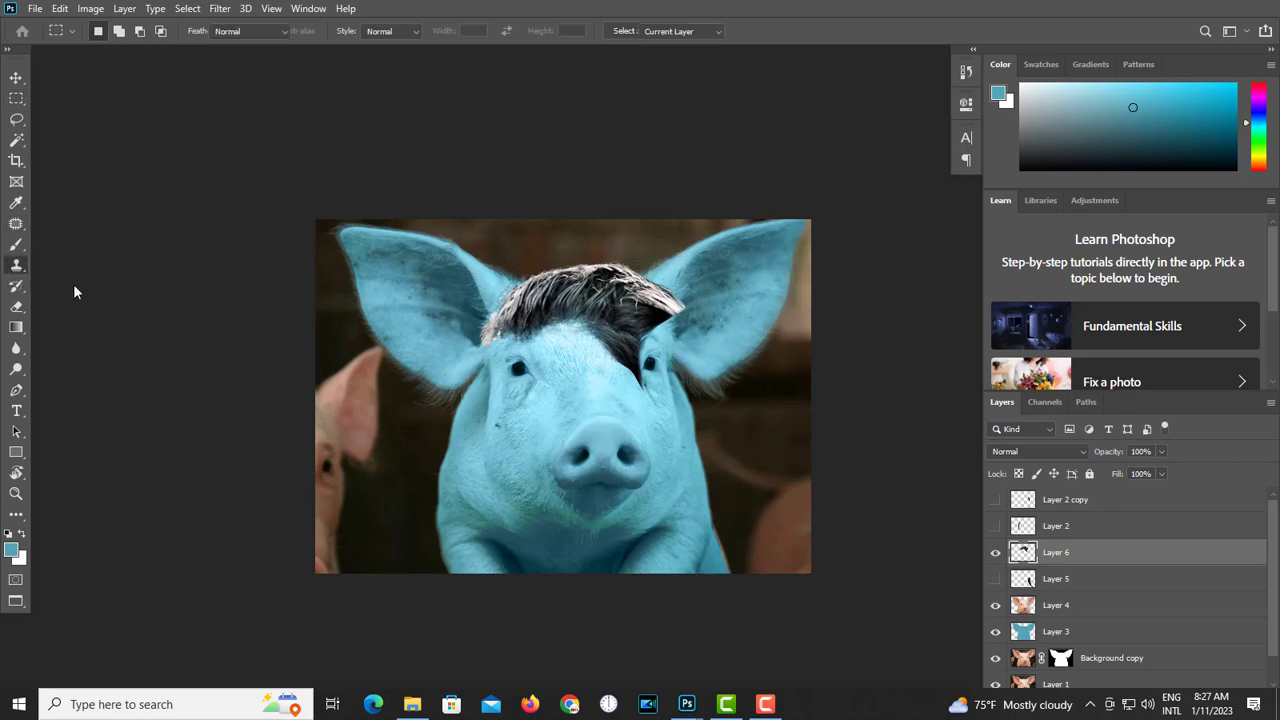
{"action": "left_click", "coordinate": [656, 388]}
{"action": "key", "text": "Return"}
{"action": "key", "text": "bracketright"}
{"action": "key", "text": "bracketright"}
{"action": "key", "text": "bracketright"}
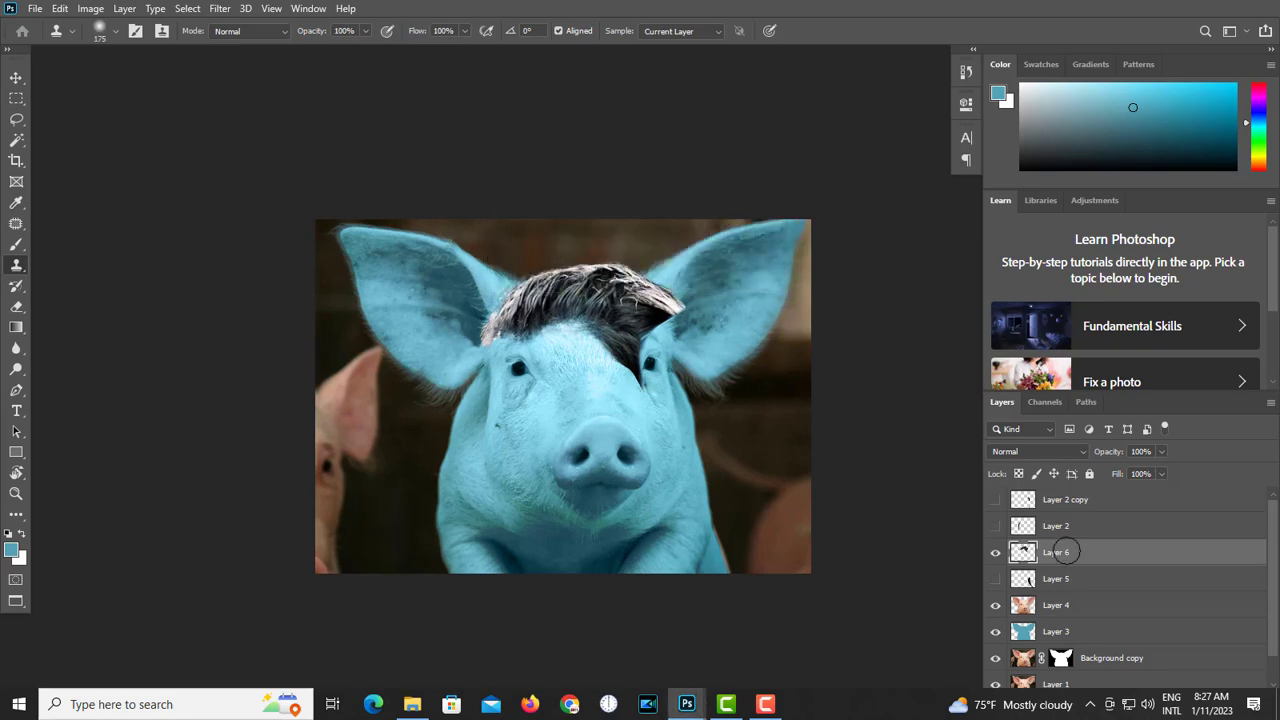
{"action": "left_click", "coordinate": [632, 370]}
{"action": "key", "text": "Return"}
- Erase the half of the top hair on the viewer's right with a size 400 eraser
{"action": "key", "text": "e"}
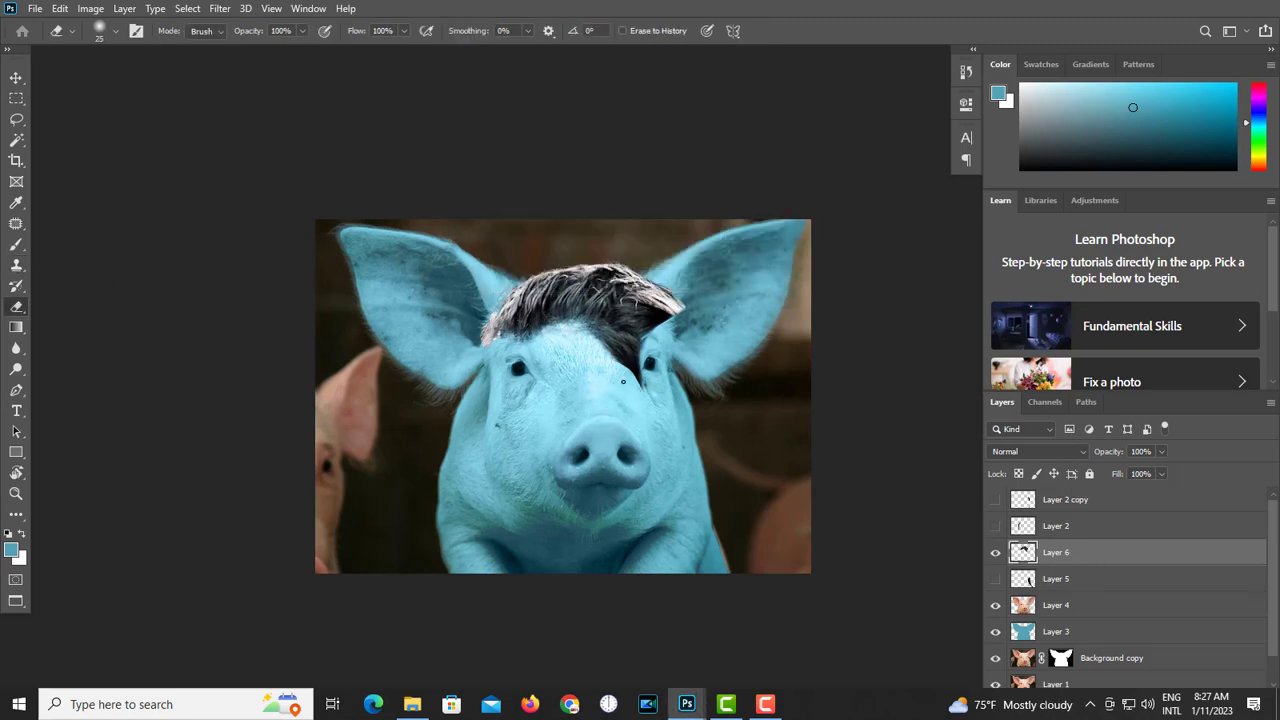
{"action": "key", "text": "bracketright"}
{"action": "key", "text": "bracketright"}
{"action": "mouse_move", "coordinate": [560, 425]}
{"action": "left_mouse_down"}
{"action": "mouse_move", "coordinate": [585, 365]}
{"action": "mouse_move", "coordinate": [674, 314]}
{"action": "mouse_move", "coordinate": [654, 250]}
{"action": "mouse_move", "coordinate": [785, 388]}
{"action": "left_mouse_up"}
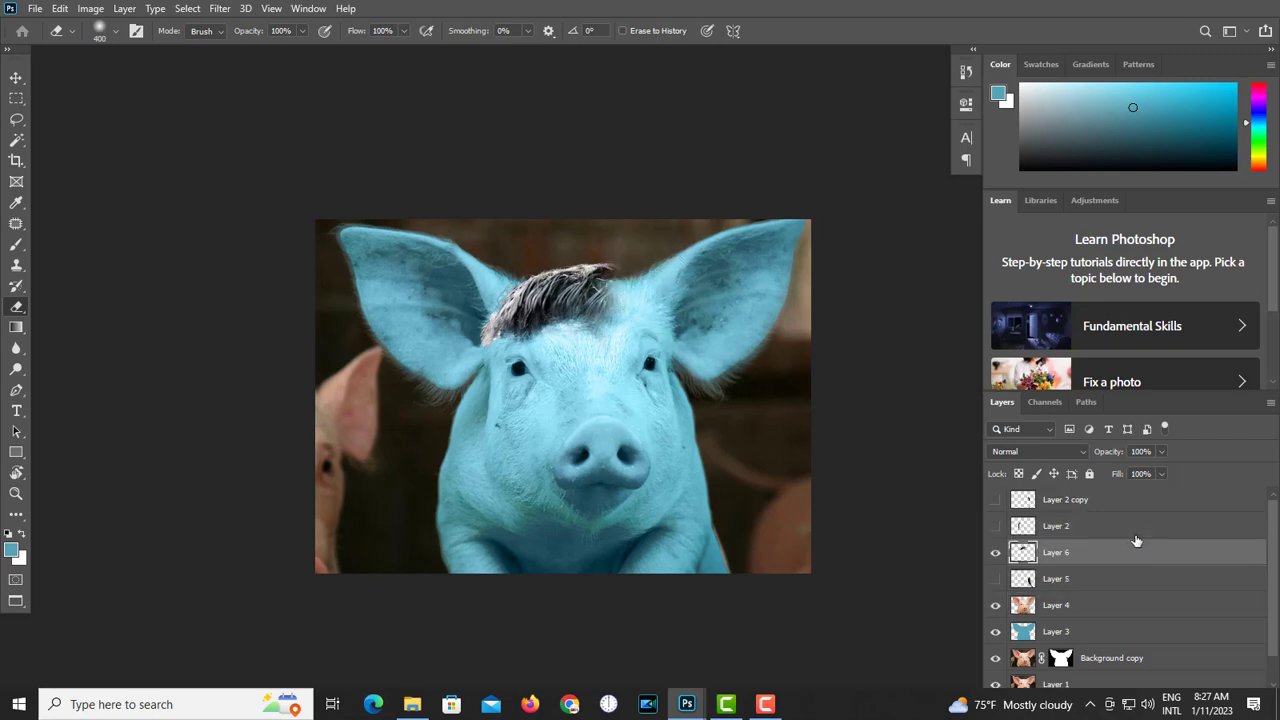
- Duplicate the remaining hair half, flip the copy horizontally and position it as the mirrored half on the head
{"action": "key", "text": "f"}
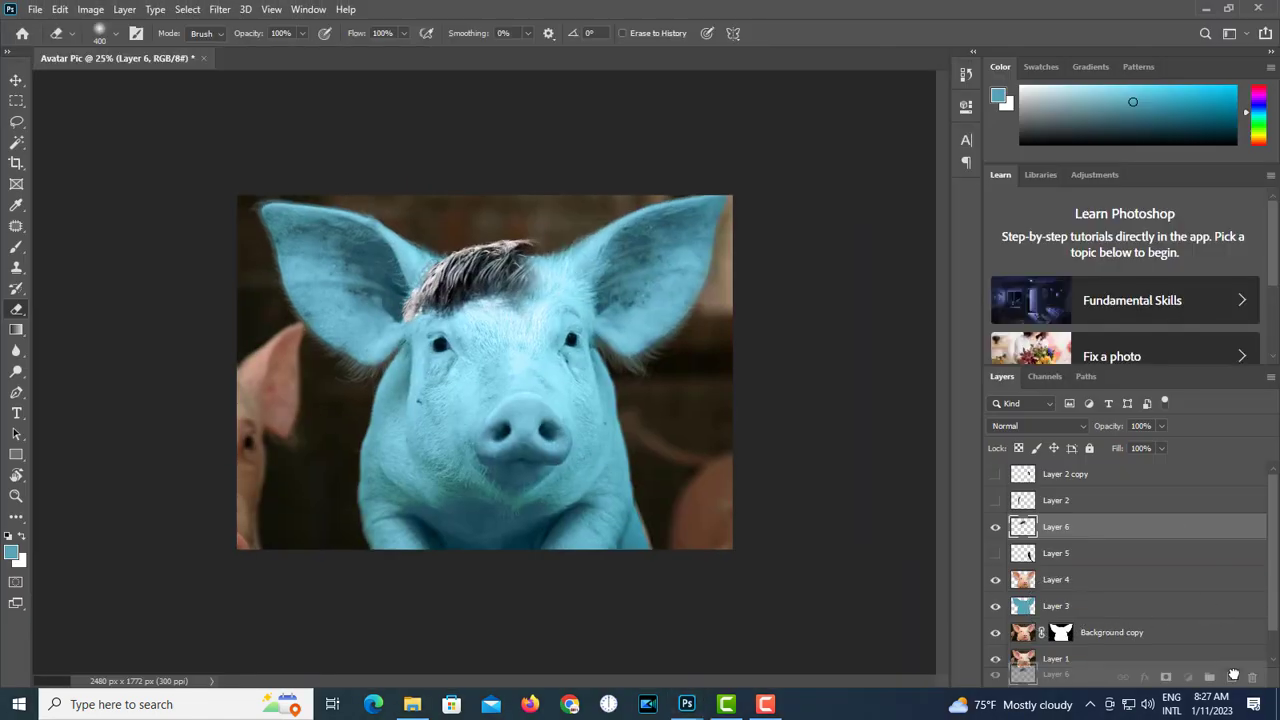
{"action": "key", "text": "ctrl+j"}
{"action": "key", "text": "ctrl+t"}
{"action": "right_click", "coordinate": [481, 283]}
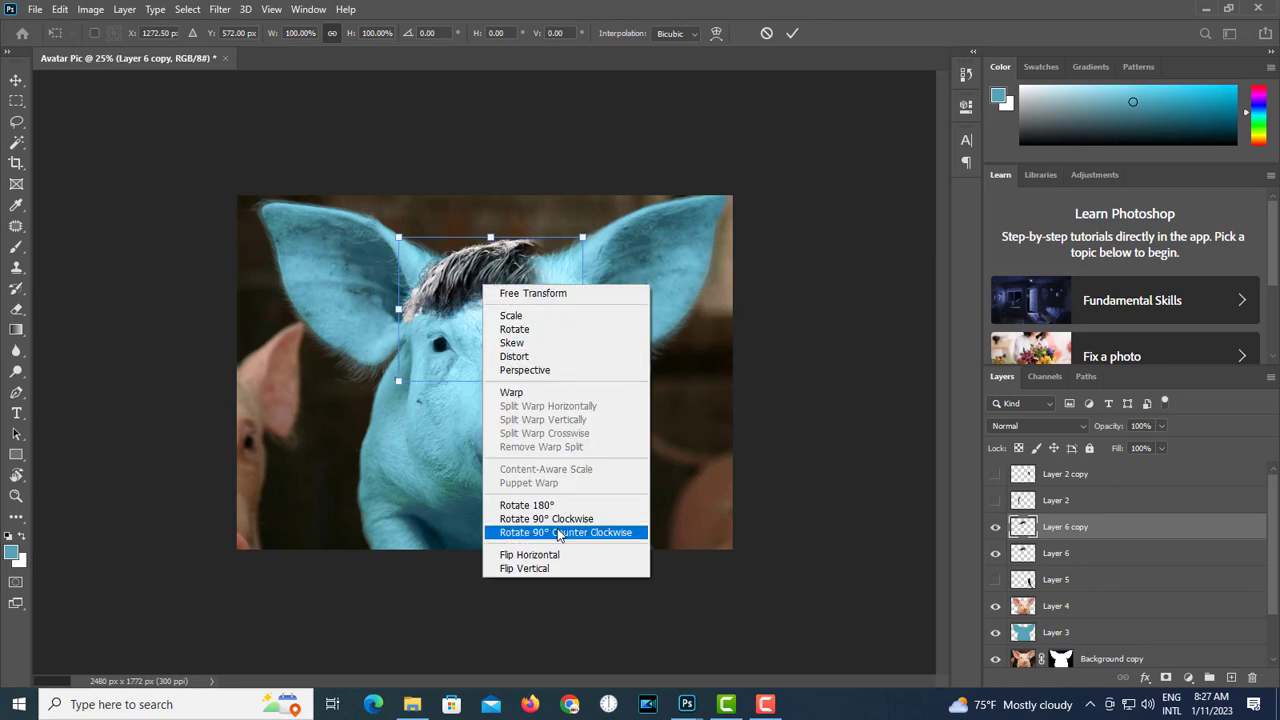
{"action": "left_click", "coordinate": [540, 558]}
{"action": "mouse_move", "coordinate": [536, 302]}
{"action": "left_mouse_down"}
{"action": "mouse_move", "coordinate": [517, 302]}
{"action": "mouse_move", "coordinate": [550, 303]}
{"action": "left_mouse_up"}
{"action": "key", "text": "Return"}
- Erase the stray overlapping strands at the crown on Layer 6 copy and Layer 6 with a size 150 eraser
{"action": "scroll", "coordinate": [485, 268], "scroll_direction": "up", "scroll_amount": 2}
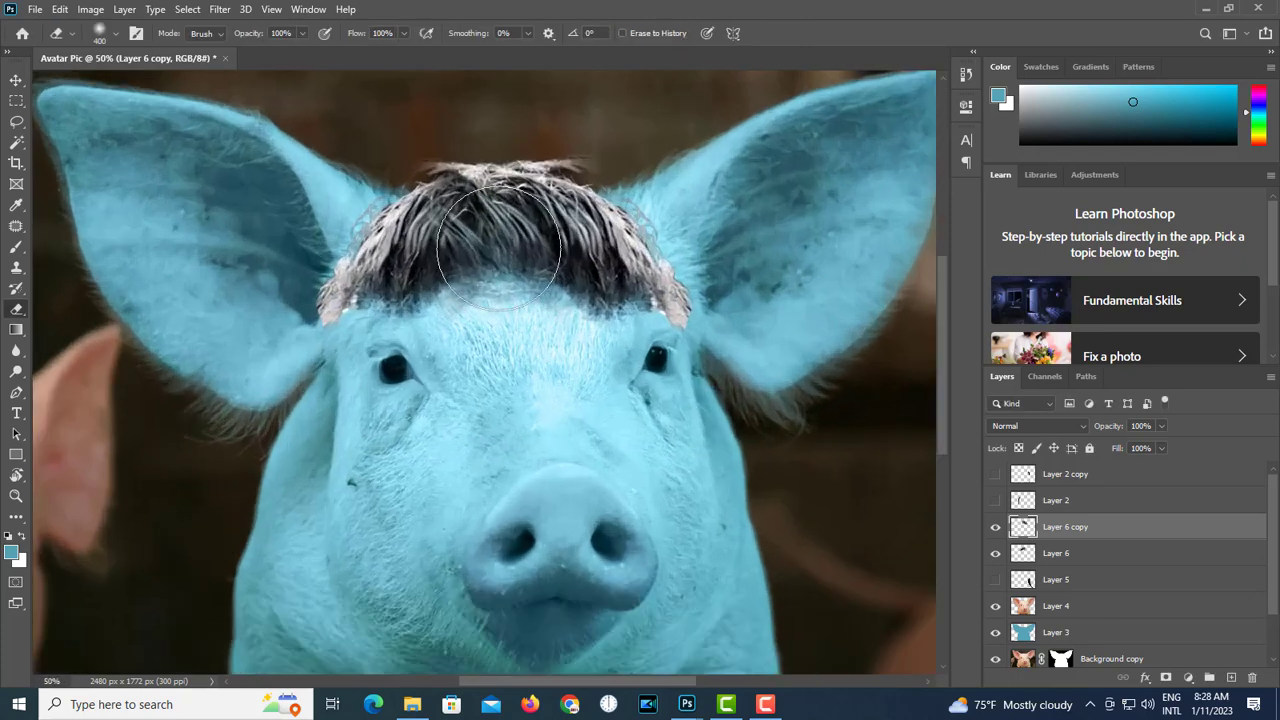
{"action": "key", "text": "bracketleft"}
{"action": "key", "text": "bracketleft"}
{"action": "key", "text": "bracketleft"}
{"action": "key", "text": "bracketleft"}
{"action": "key", "text": "bracketleft"}
{"action": "mouse_move", "coordinate": [437, 145]}
{"action": "left_mouse_down"}
{"action": "mouse_move", "coordinate": [469, 151]}
{"action": "mouse_move", "coordinate": [462, 173]}
{"action": "left_mouse_up"}
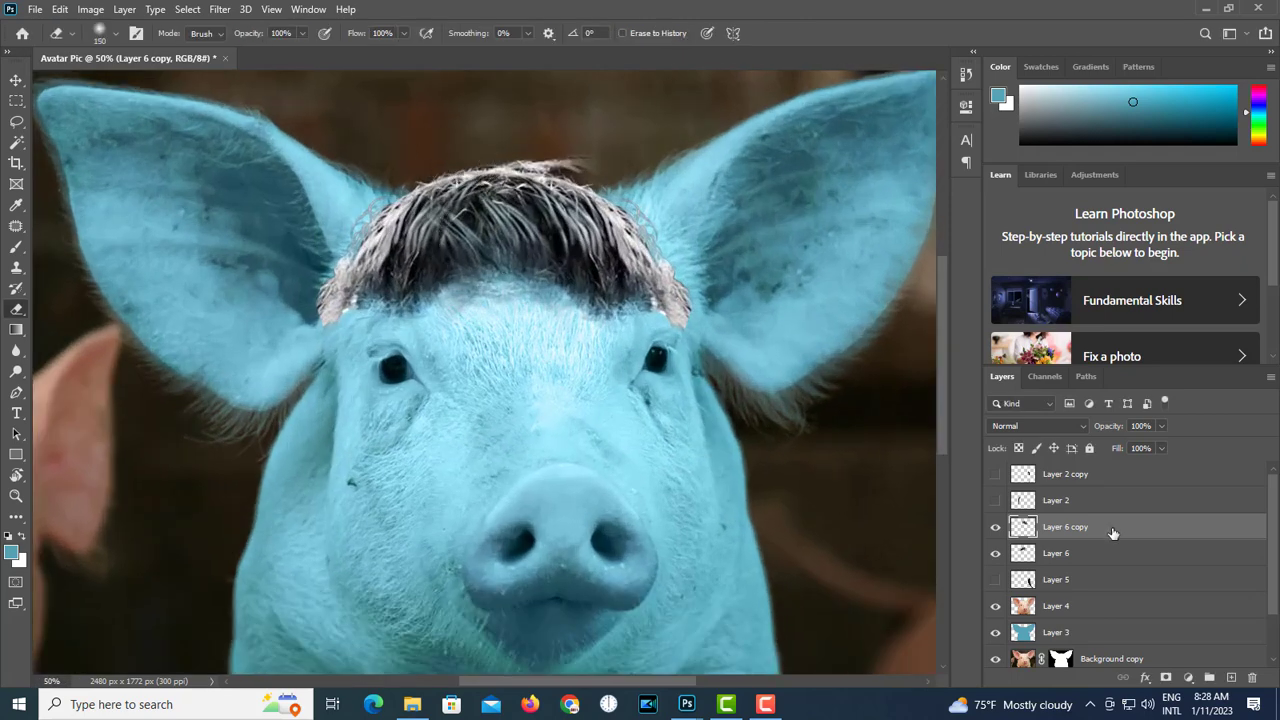
{"action": "left_click", "coordinate": [1080, 553]}
{"action": "left_click_drag", "start_coordinate": [566, 149], "coordinate": [528, 152]}
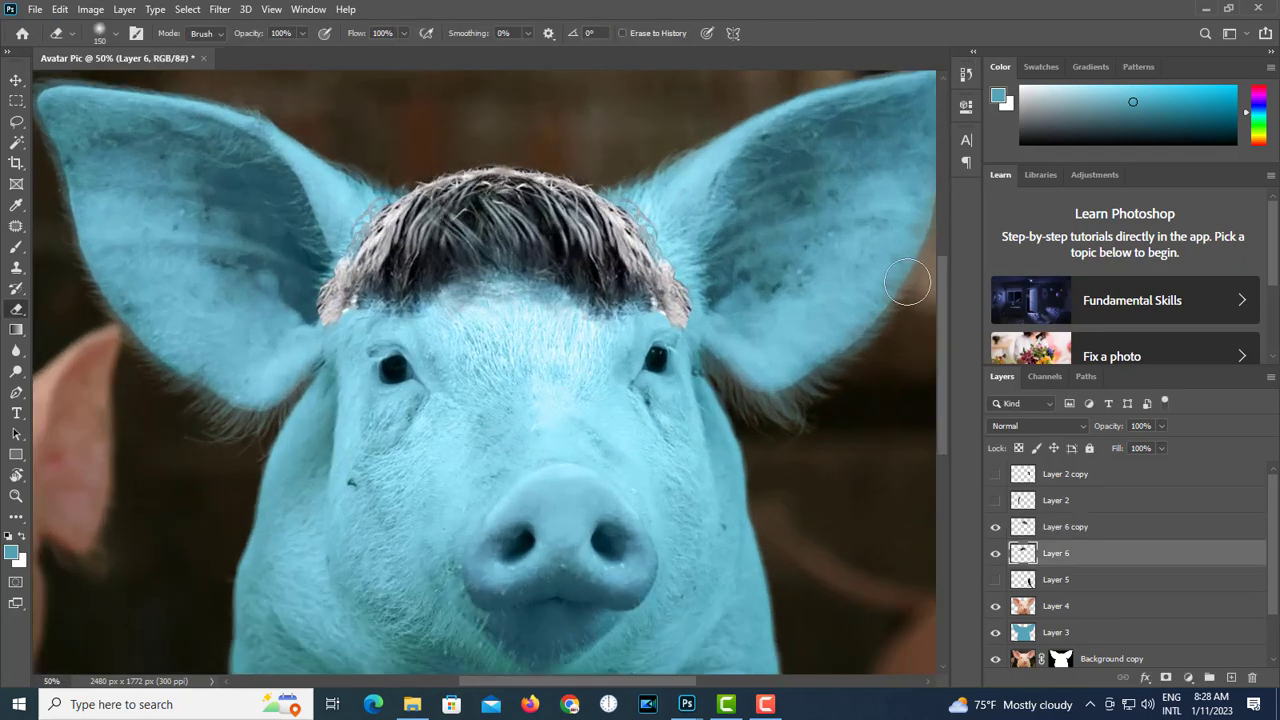
- Merge the two hair halves into one layer and erase the outer ends of the hair beside both ears
{"action": "left_click", "coordinate": [1097, 527], "text": "shift"}
{"action": "key", "text": "ctrl+e"}
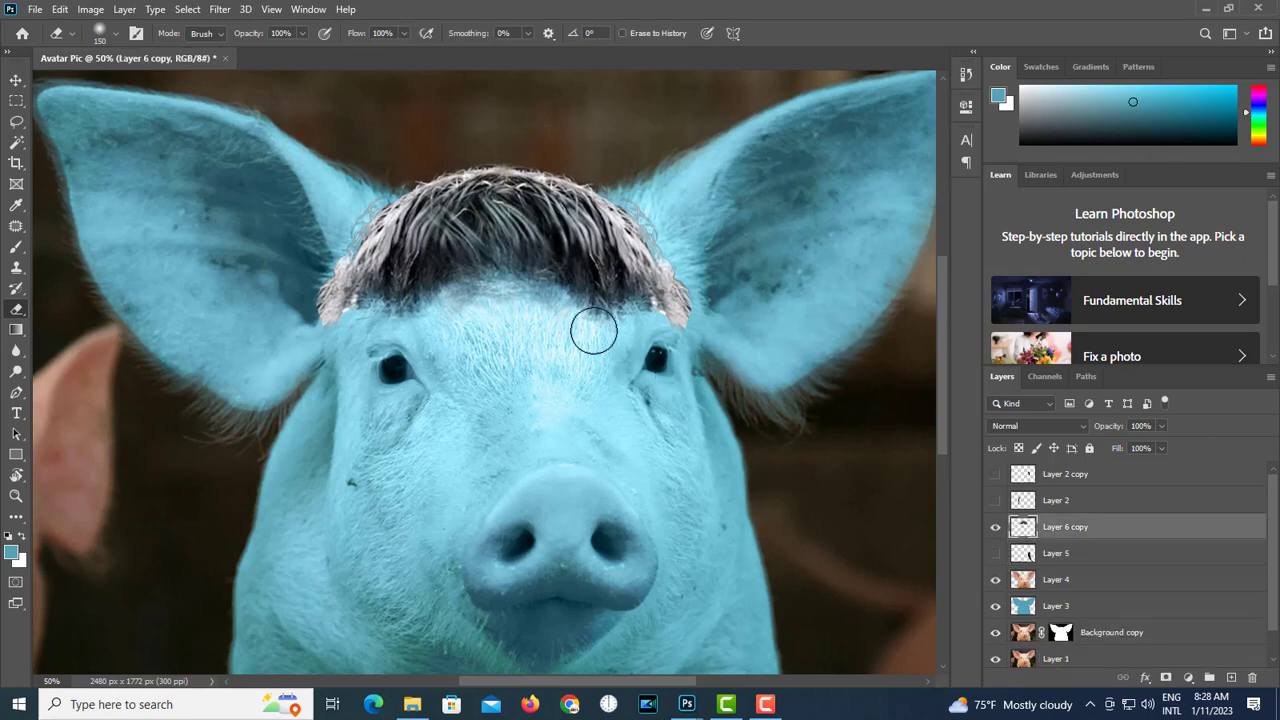
{"action": "left_click_drag", "start_coordinate": [688, 235], "coordinate": [694, 340]}
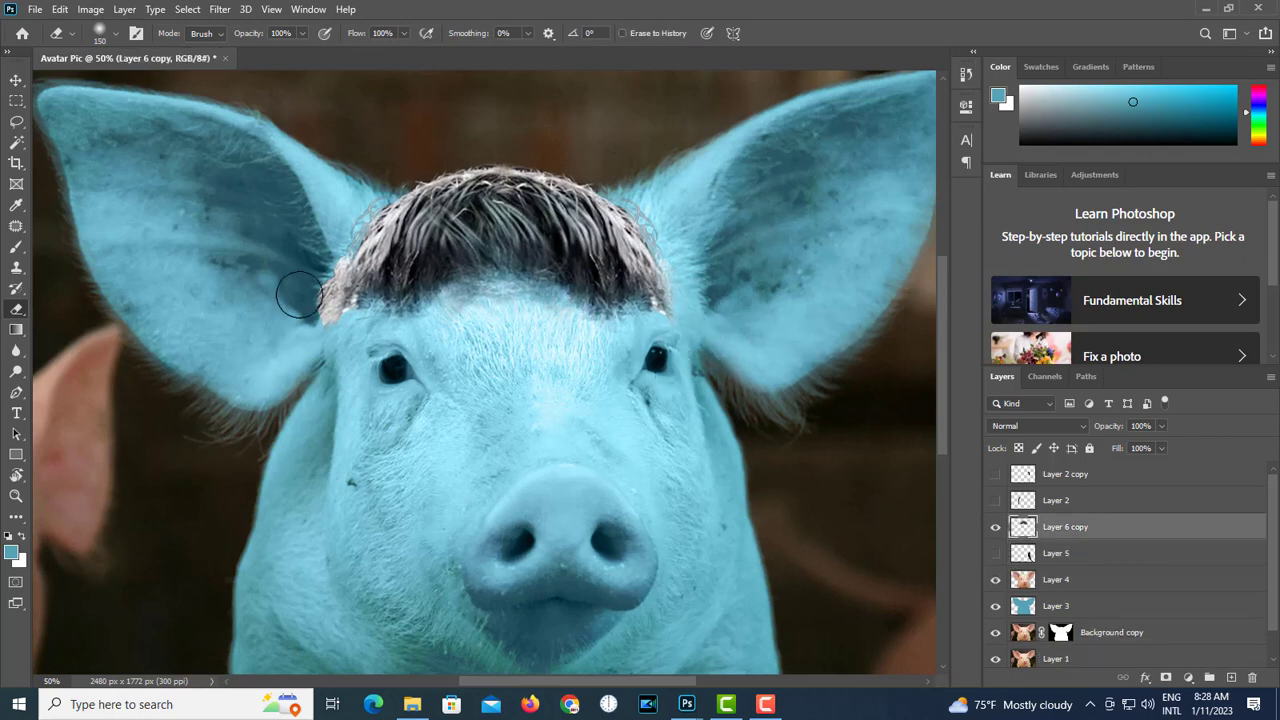
{"action": "left_click_drag", "start_coordinate": [298, 294], "coordinate": [330, 237]}
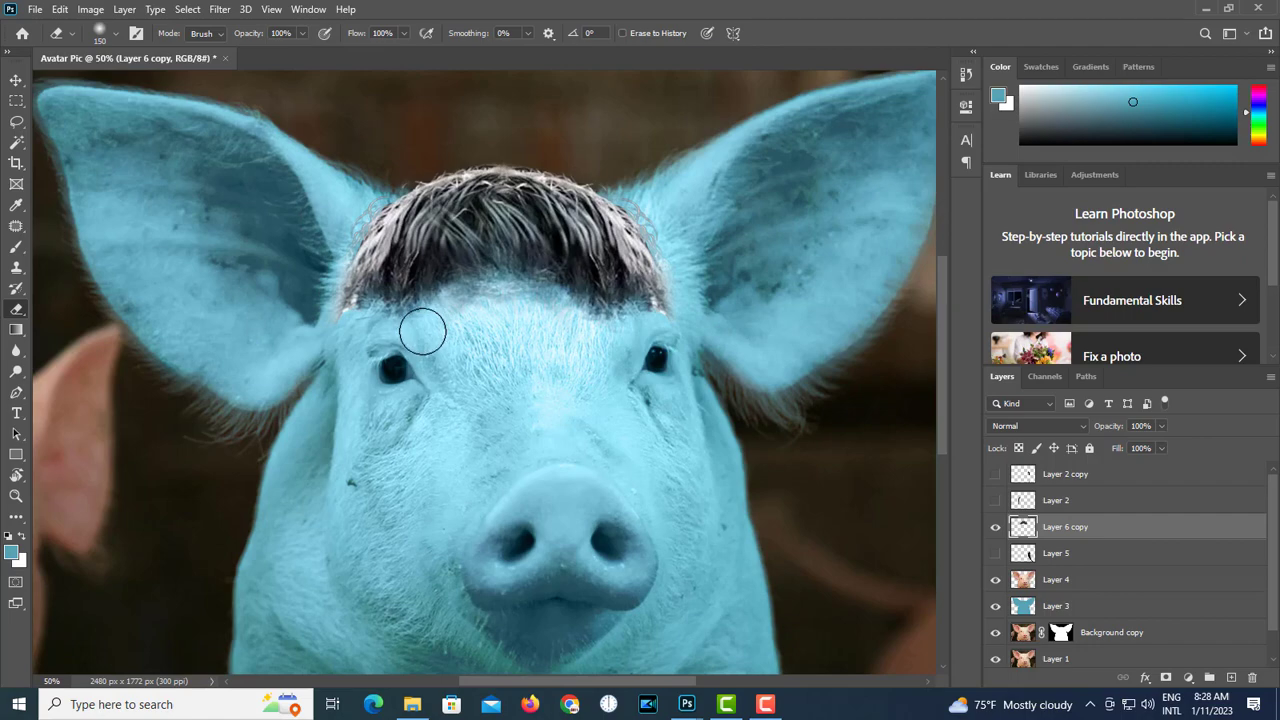
{"action": "left_click", "coordinate": [568, 335], "text": "alt"}
{"action": "left_click", "coordinate": [572, 318], "text": "alt"}
{"action": "left_click_drag", "start_coordinate": [402, 350], "coordinate": [685, 339]}
{"action": "left_click", "coordinate": [661, 377], "text": "ctrl"}
{"action": "left_click", "coordinate": [661, 377], "text": "ctrl"}
{"action": "left_click", "coordinate": [661, 377], "text": "ctrl"}
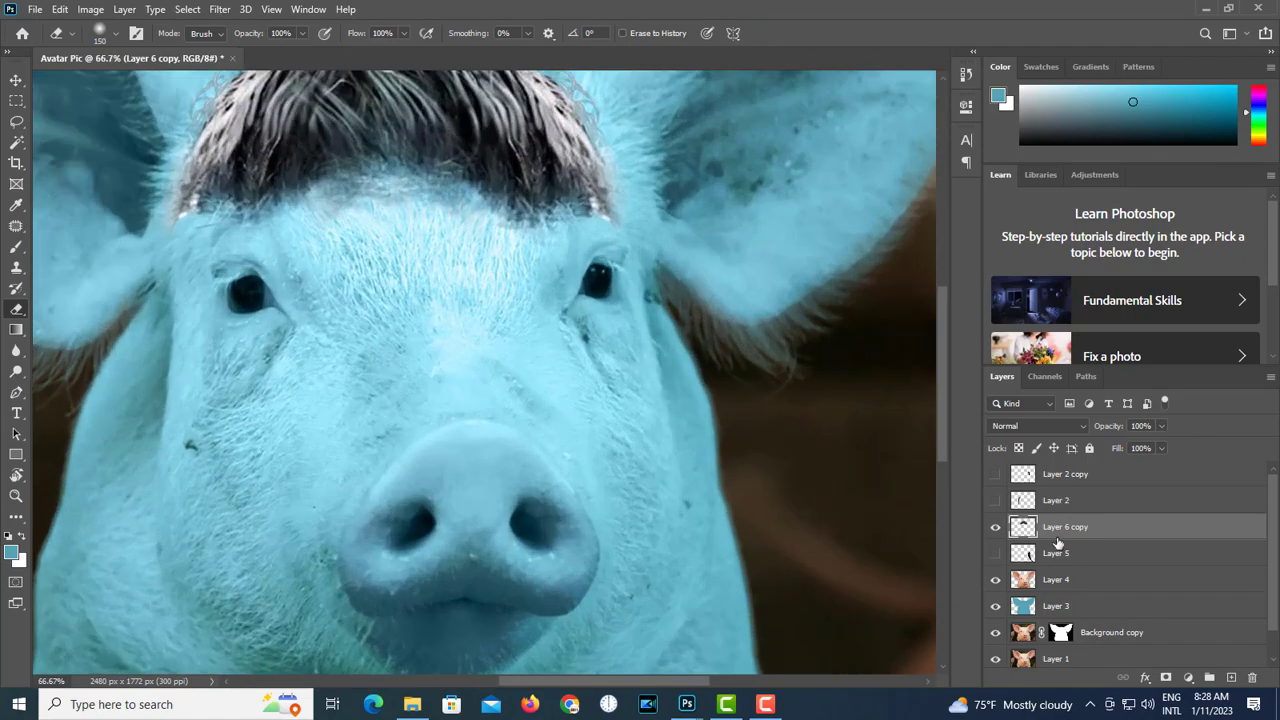
- Lock the transparent pixels of Layer 6 copy and sample the light grey colour of the hair edge as the brush colour
{"action": "left_click", "coordinate": [1020, 449]}
{"action": "left_click_drag", "start_coordinate": [190, 106], "coordinate": [333, 358]}
{"action": "left_click", "coordinate": [337, 350], "text": "ctrl"}
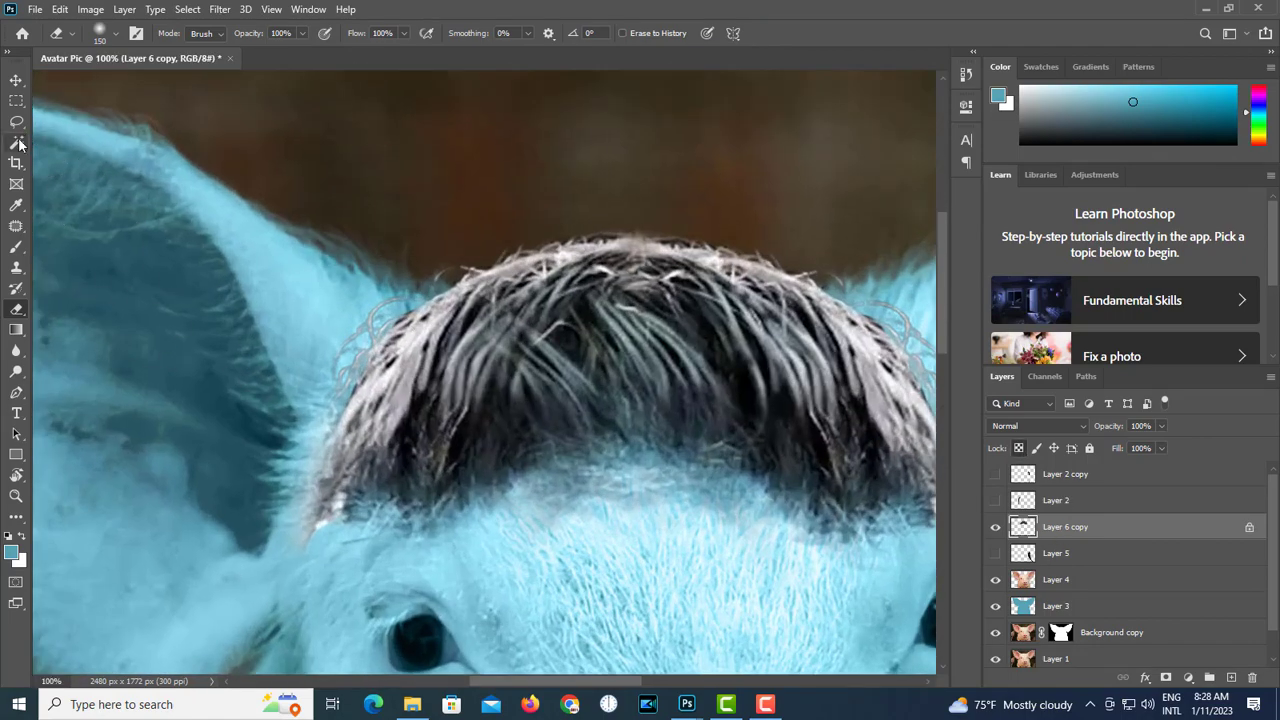
{"action": "left_click", "coordinate": [16, 205]}
{"action": "left_click", "coordinate": [385, 375]}
{"action": "left_click", "coordinate": [16, 247]}
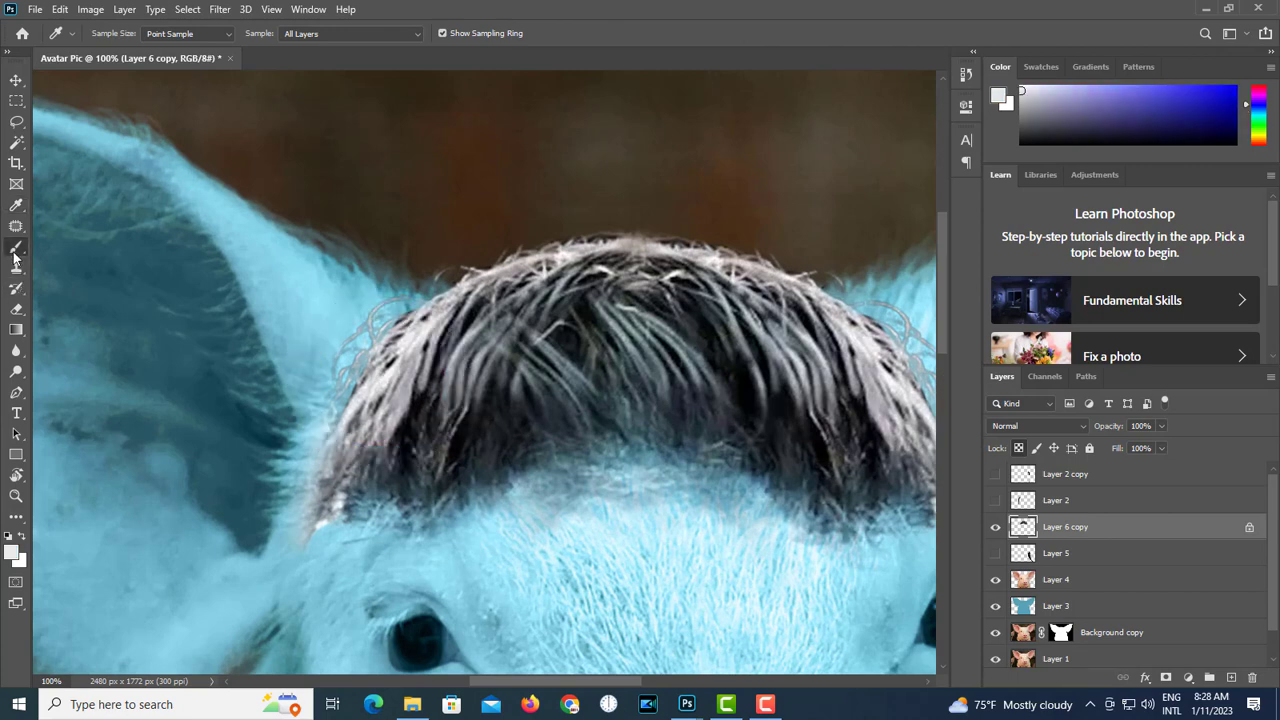
- Tint the thin outer strands beside both ears with the brush at 21% opacity
{"action": "left_click_drag", "start_coordinate": [367, 33], "coordinate": [320, 54]}
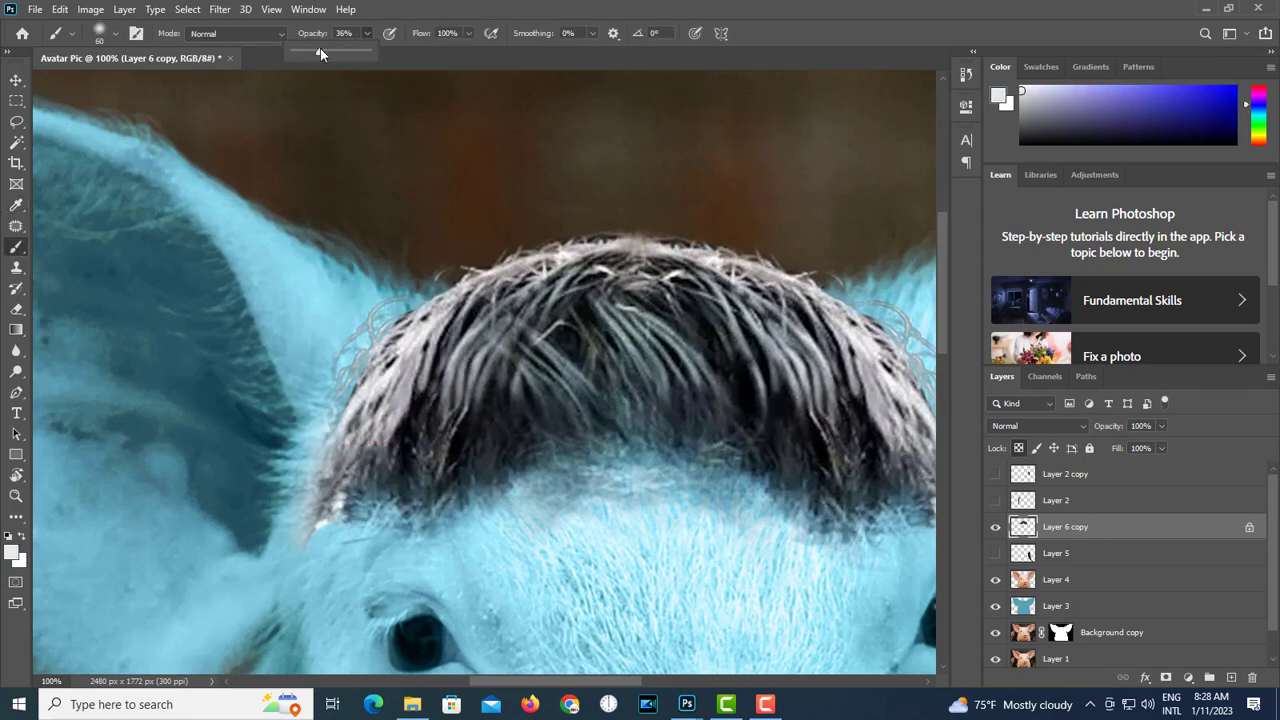
{"action": "left_click", "coordinate": [407, 277]}
{"action": "left_click_drag", "start_coordinate": [323, 389], "coordinate": [400, 316]}
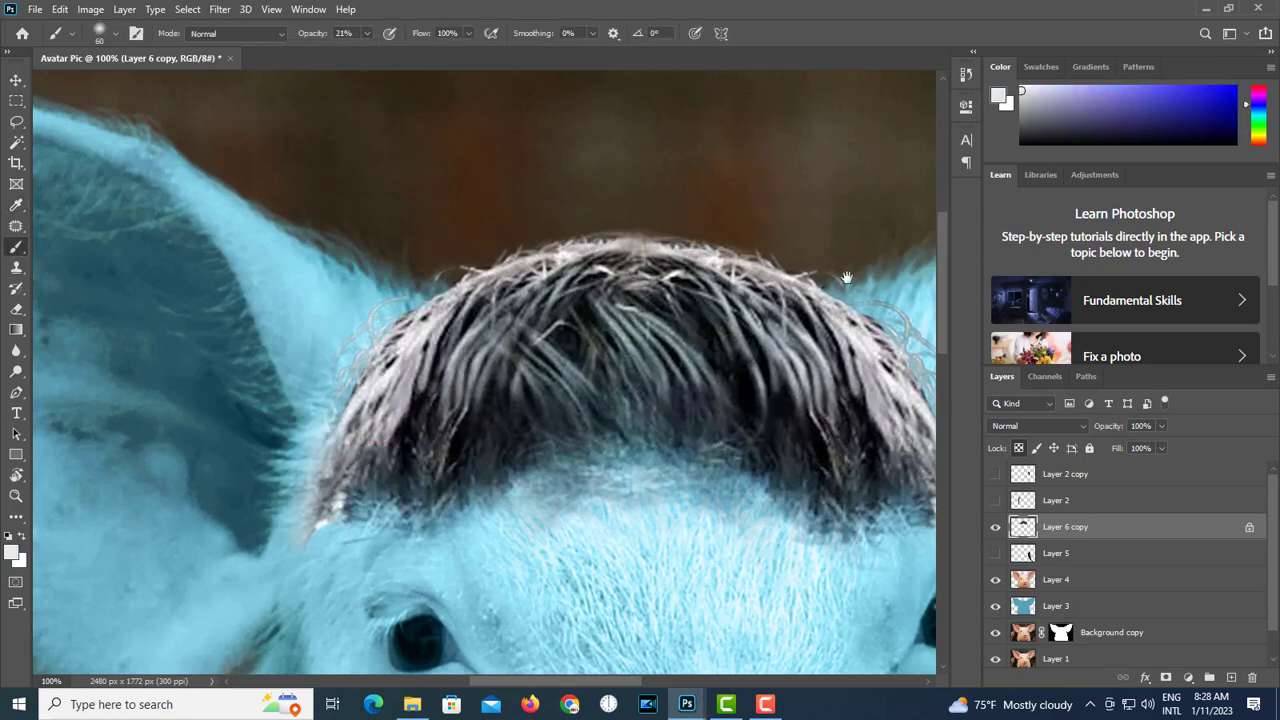
{"action": "left_click_drag", "start_coordinate": [846, 277], "coordinate": [753, 259]}
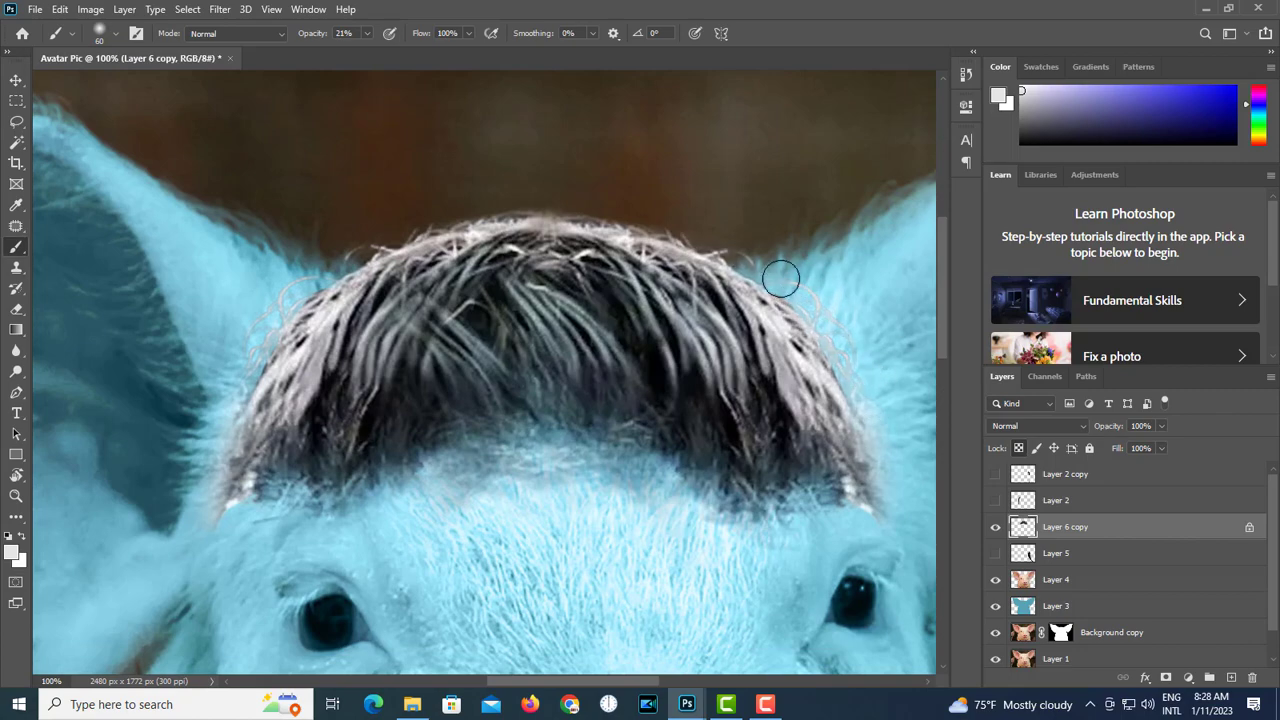
{"action": "scroll", "coordinate": [763, 357], "scroll_direction": "down", "scroll_amount": 2}
{"action": "left_click_drag", "start_coordinate": [703, 454], "coordinate": [681, 343]}
{"action": "scroll", "coordinate": [681, 343], "scroll_direction": "down", "scroll_amount": 2}
{"action": "left_click_drag", "start_coordinate": [435, 389], "coordinate": [614, 393]}
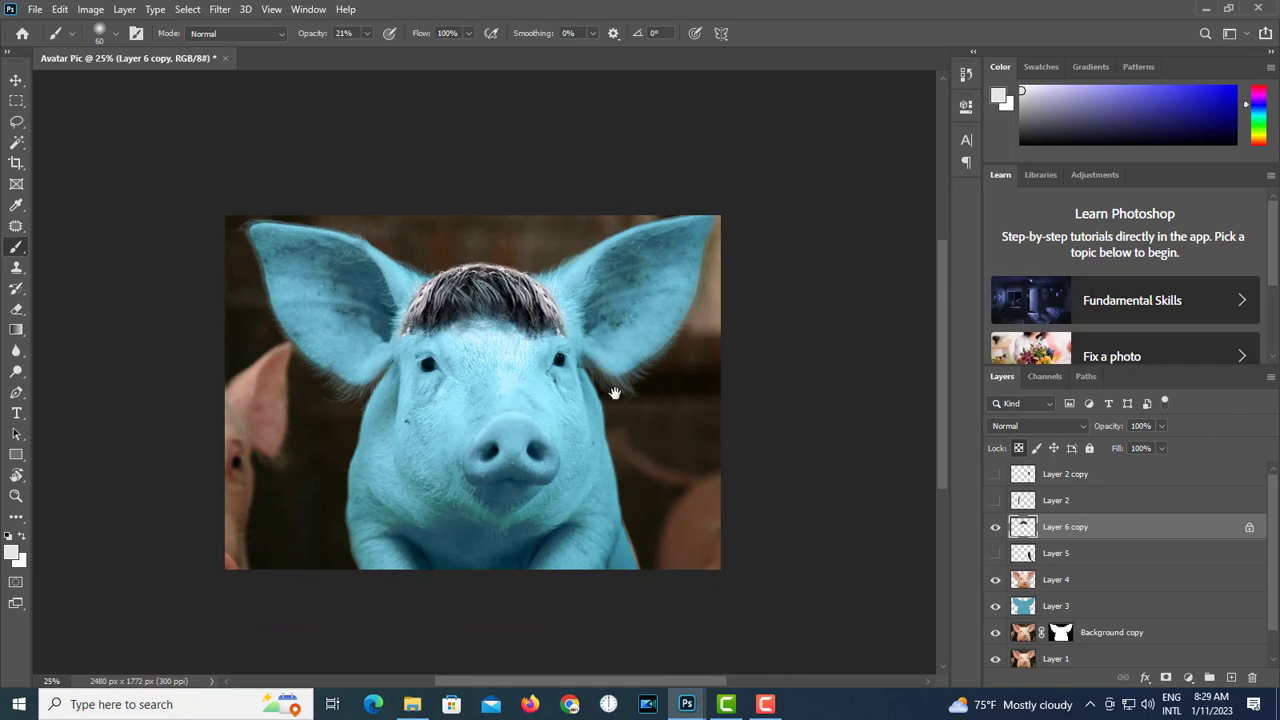
{"action": "left_click_drag", "start_coordinate": [676, 327], "coordinate": [743, 212]}
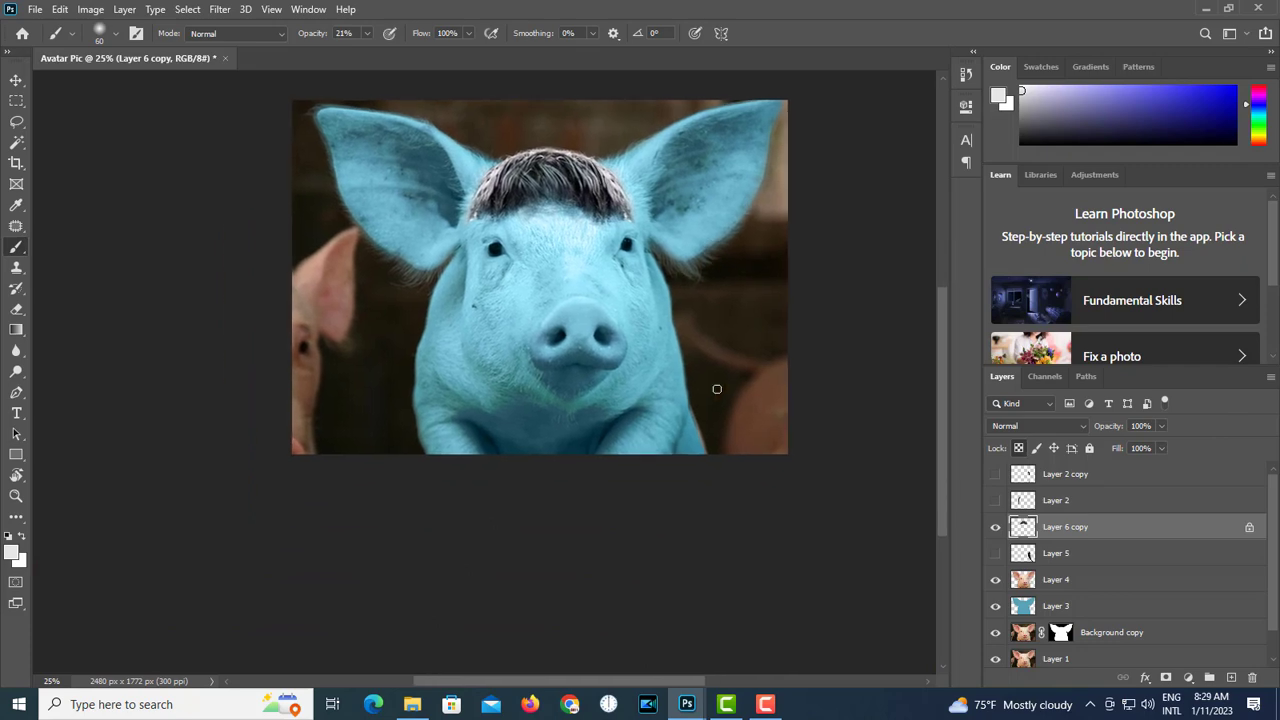
- Add a layer mask to Layer 3 and paint the eye on the viewer's left black at 100% brush opacity to remove the blue tint
{"action": "scroll", "coordinate": [530, 392], "scroll_direction": "up", "scroll_amount": 6}
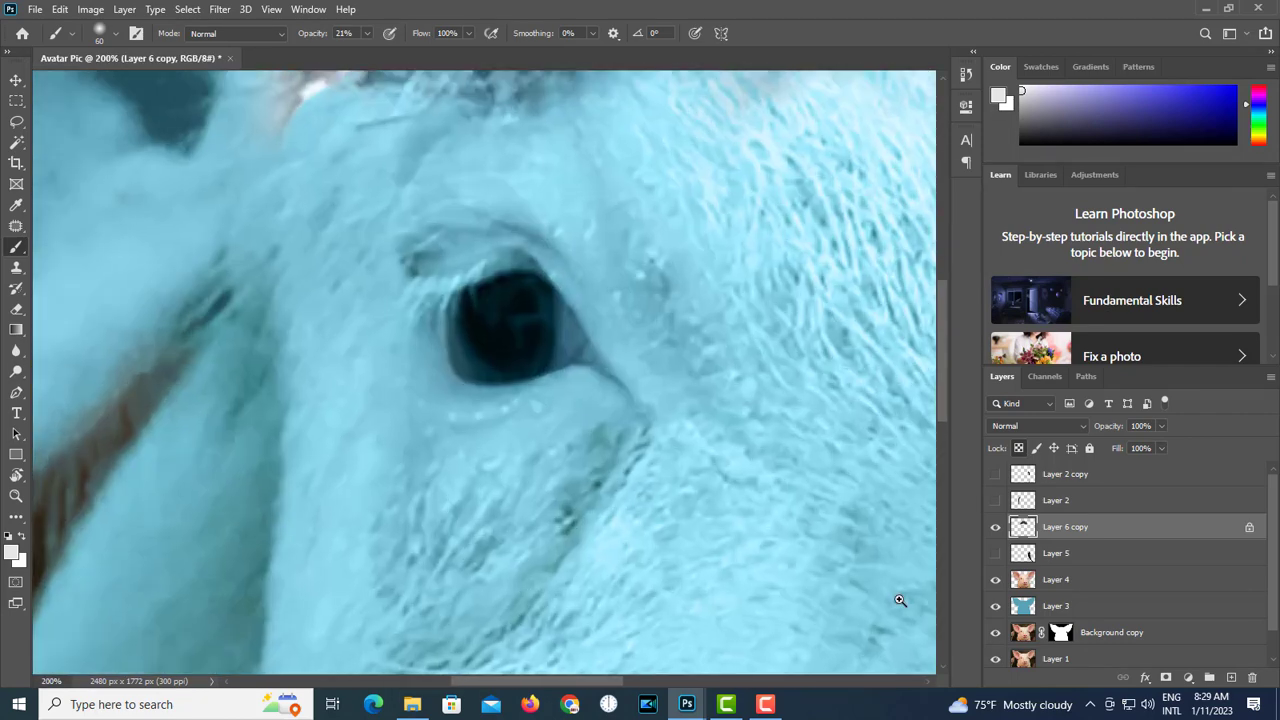
{"action": "left_click", "coordinate": [1056, 606]}
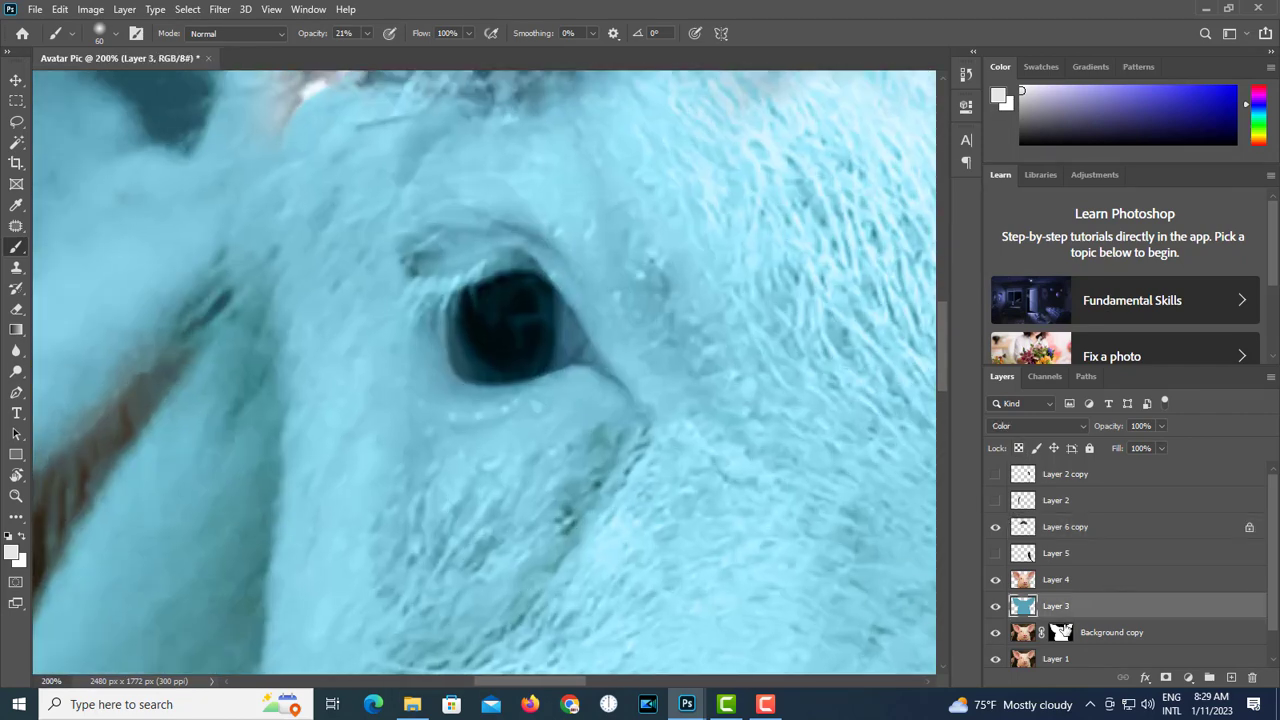
{"action": "left_click", "coordinate": [1165, 679]}
{"action": "left_click_drag", "start_coordinate": [368, 33], "coordinate": [436, 56]}
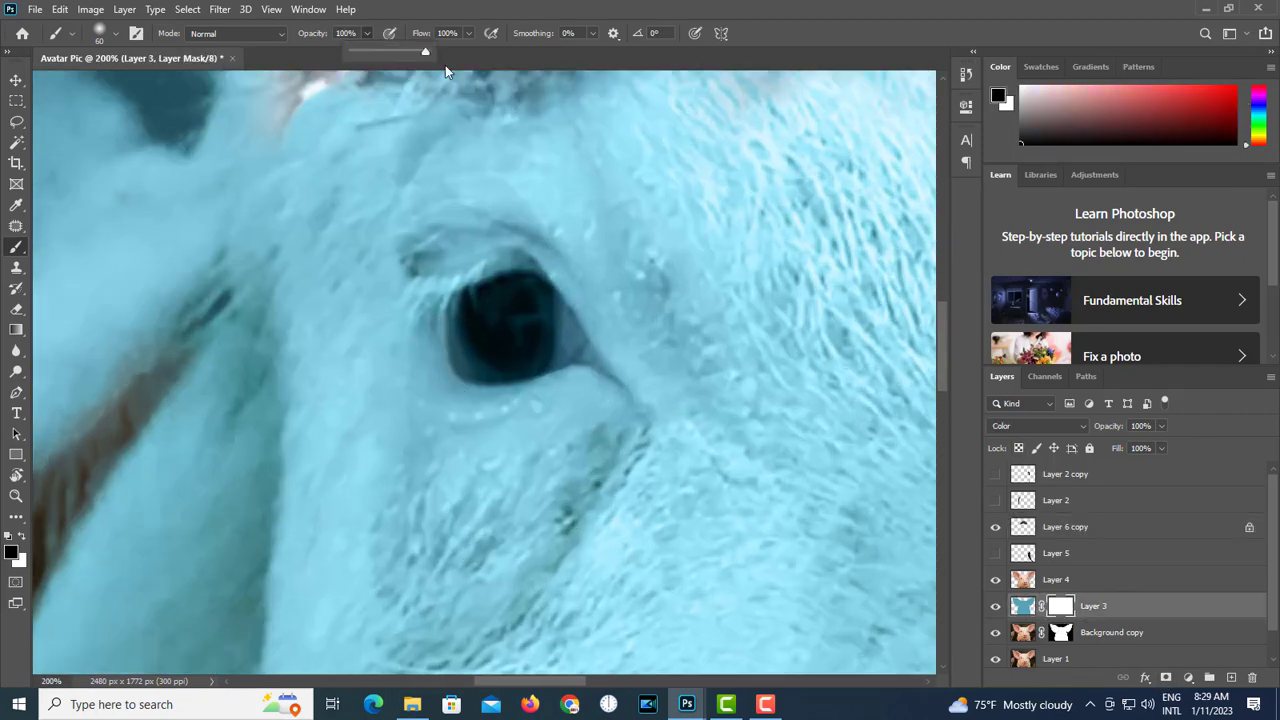
{"action": "scroll", "coordinate": [514, 337], "scroll_direction": "up", "scroll_amount": 1}
{"action": "mouse_move", "coordinate": [486, 359]}
{"action": "left_mouse_down"}
{"action": "mouse_move", "coordinate": [467, 304]}
{"action": "mouse_move", "coordinate": [454, 334]}
{"action": "mouse_move", "coordinate": [516, 345]}
{"action": "mouse_move", "coordinate": [469, 362]}
{"action": "mouse_move", "coordinate": [562, 357]}
{"action": "mouse_move", "coordinate": [571, 329]}
{"action": "mouse_move", "coordinate": [500, 286]}
{"action": "left_mouse_up"}
{"action": "key", "text": "bracketleft"}
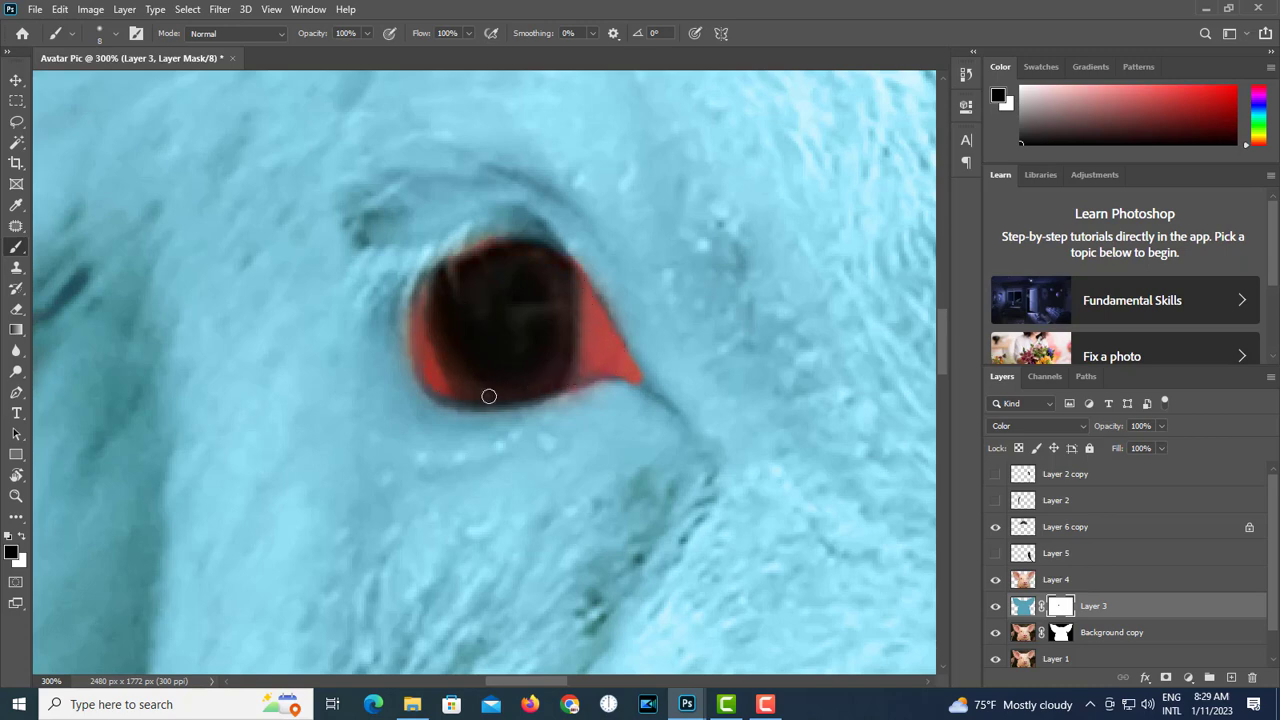
- Mask the blue tint off the eye on the viewer's right with a size 10 black brush on Layer 3's mask
{"action": "left_click_drag", "start_coordinate": [696, 435], "coordinate": [316, 408]}
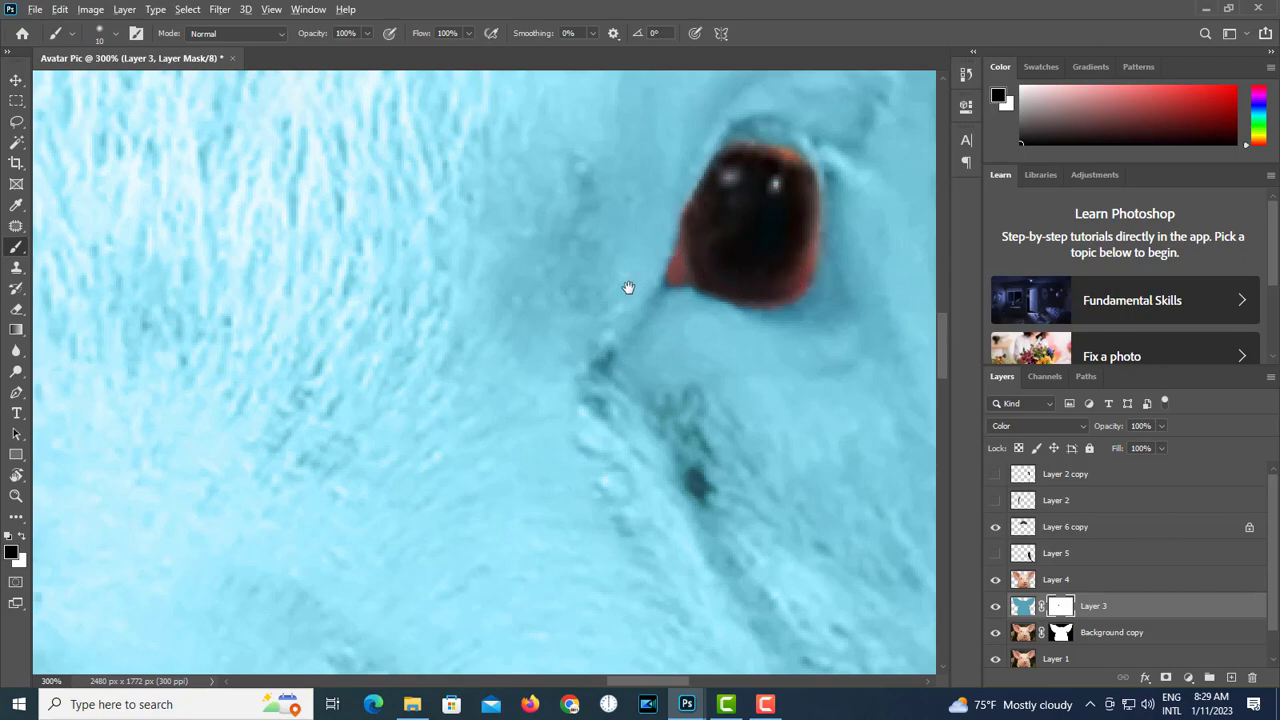
{"action": "left_click", "coordinate": [628, 288], "text": "alt"}
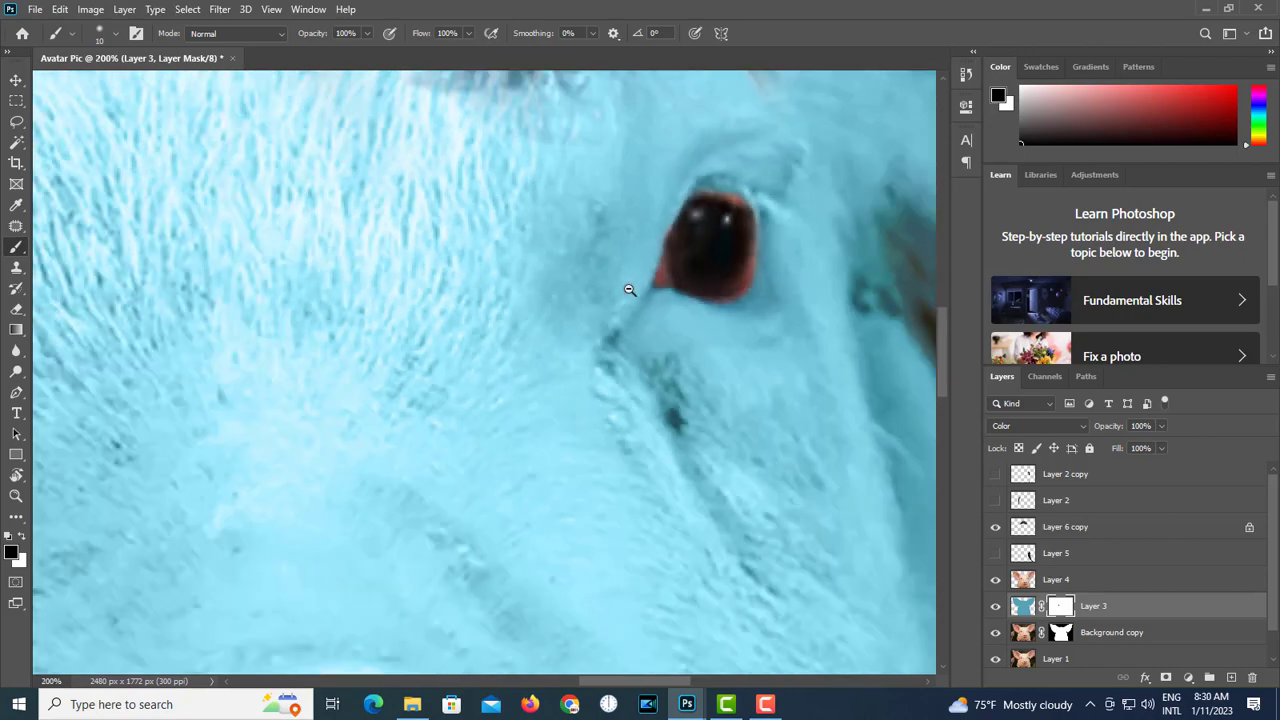
{"action": "left_click", "coordinate": [609, 267], "text": "ctrl+alt"}
{"action": "left_click", "coordinate": [608, 290], "text": "ctrl+alt"}
{"action": "left_click", "coordinate": [606, 320], "text": "ctrl+alt"}
{"action": "left_click", "coordinate": [604, 325], "text": "ctrl+alt"}
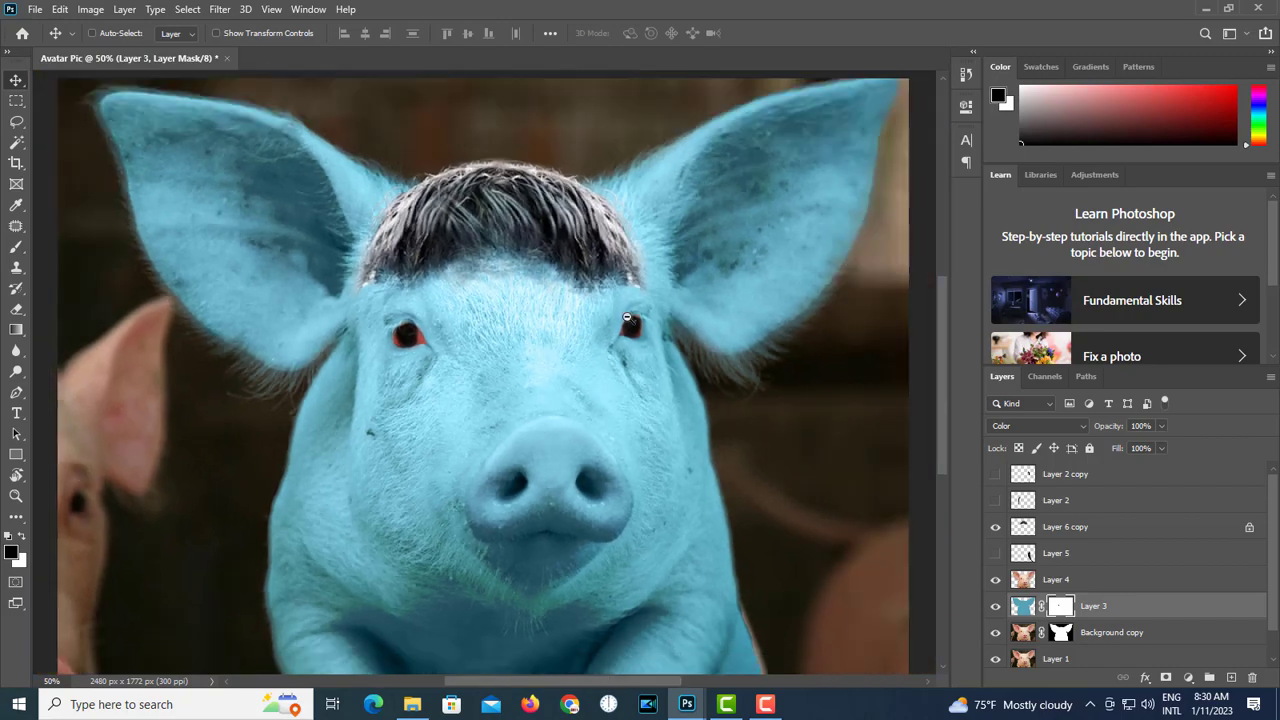
- Create a new layer above Layer 4 and name it Eye Color
{"action": "left_click", "coordinate": [441, 386], "text": "ctrl"}
{"action": "left_click", "coordinate": [430, 376], "text": "ctrl"}
{"action": "left_click", "coordinate": [412, 360], "text": "ctrl"}
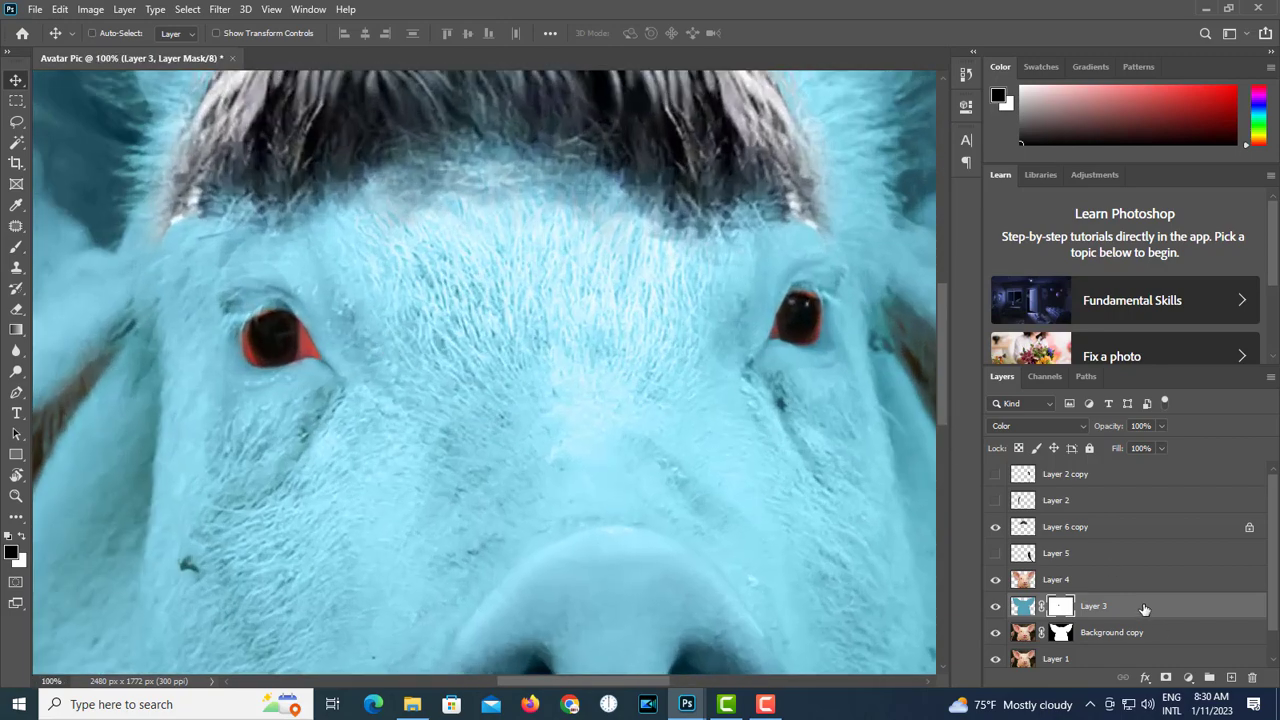
{"action": "left_click", "coordinate": [1182, 589]}
{"action": "key", "text": "ctrl+shift+alt+n"}
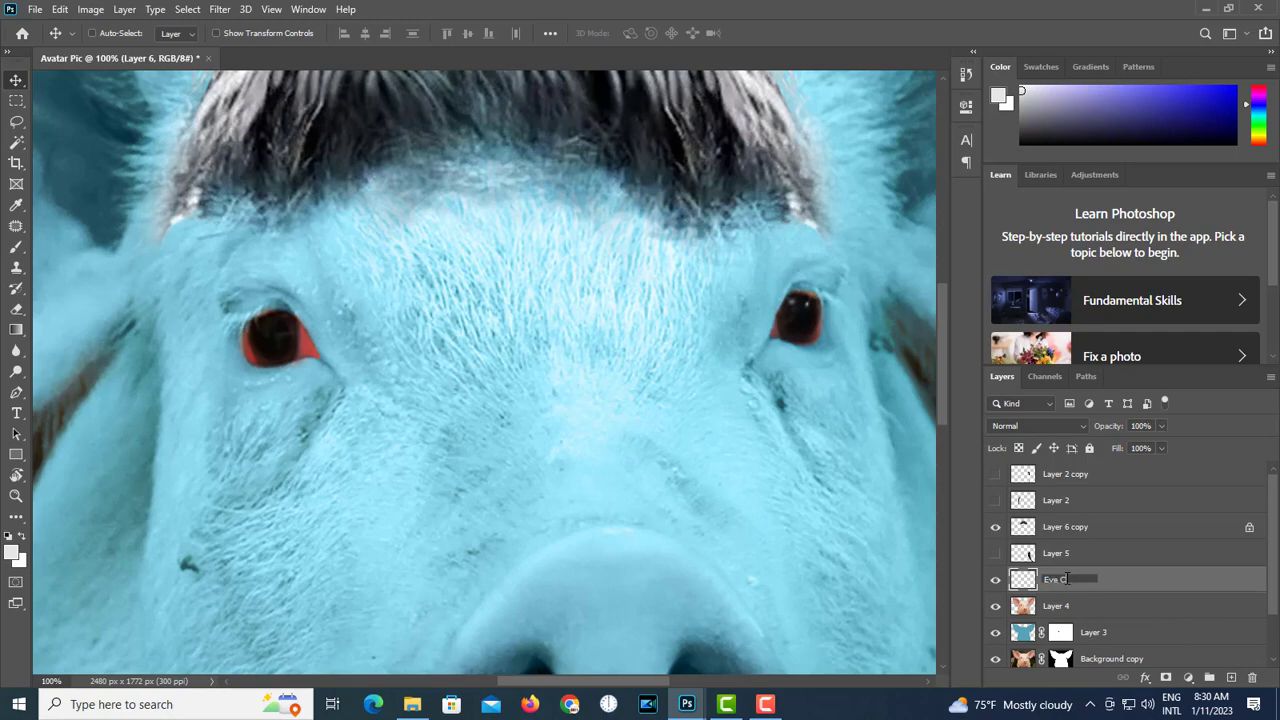
{"action": "key", "text": "Return"}
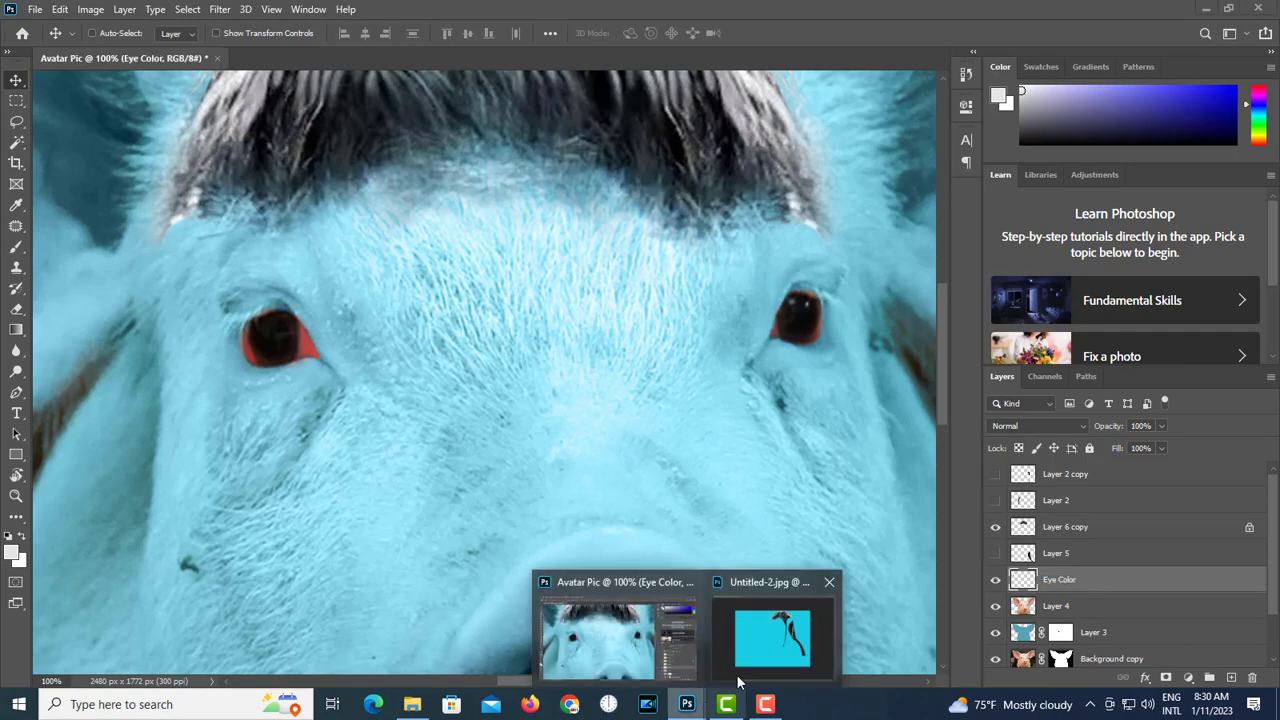
- Sample the yellow-green iris colour of the male character from Background copy 2 in Untitled-2.jpg, then return to the Avatar Pic document
{"action": "left_click", "coordinate": [833, 616]}
{"action": "left_click", "coordinate": [997, 529]}
{"action": "left_click", "coordinate": [997, 529]}
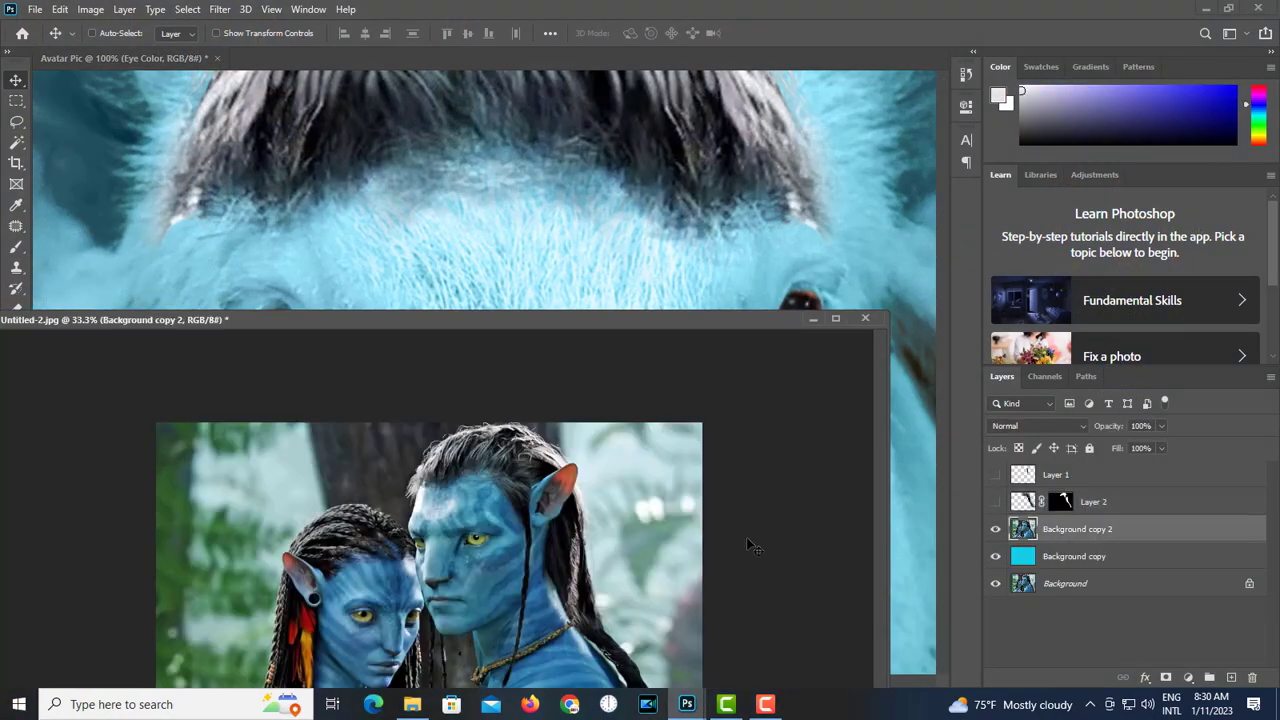
{"action": "left_click", "coordinate": [16, 204]}
{"action": "scroll", "coordinate": [490, 545], "scroll_direction": "up", "scroll_amount": 2}
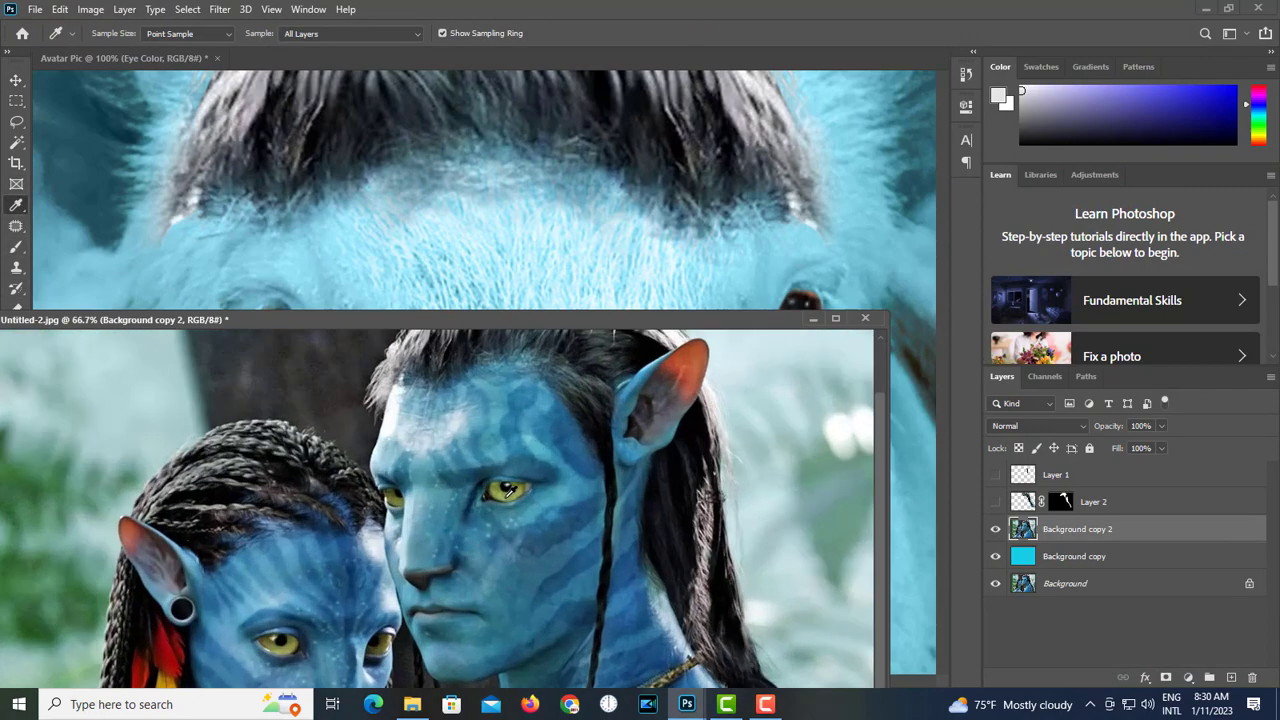
{"action": "left_click", "coordinate": [508, 490]}
{"action": "left_click", "coordinate": [812, 320]}
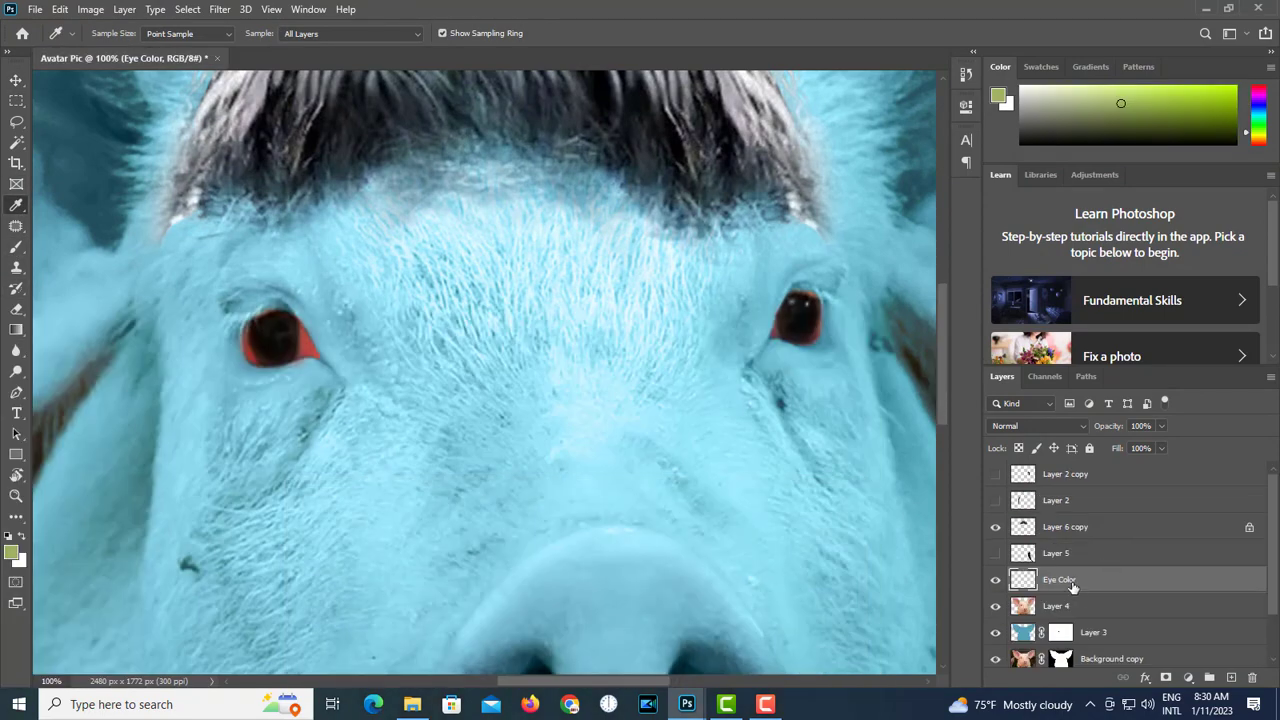
- Fill the eye on the viewer's right with the sampled yellow-green on the Eye Color layer, refining with a size 15 brush
{"action": "key", "text": "b"}
{"action": "scroll", "coordinate": [806, 326], "scroll_direction": "up", "scroll_amount": 3}
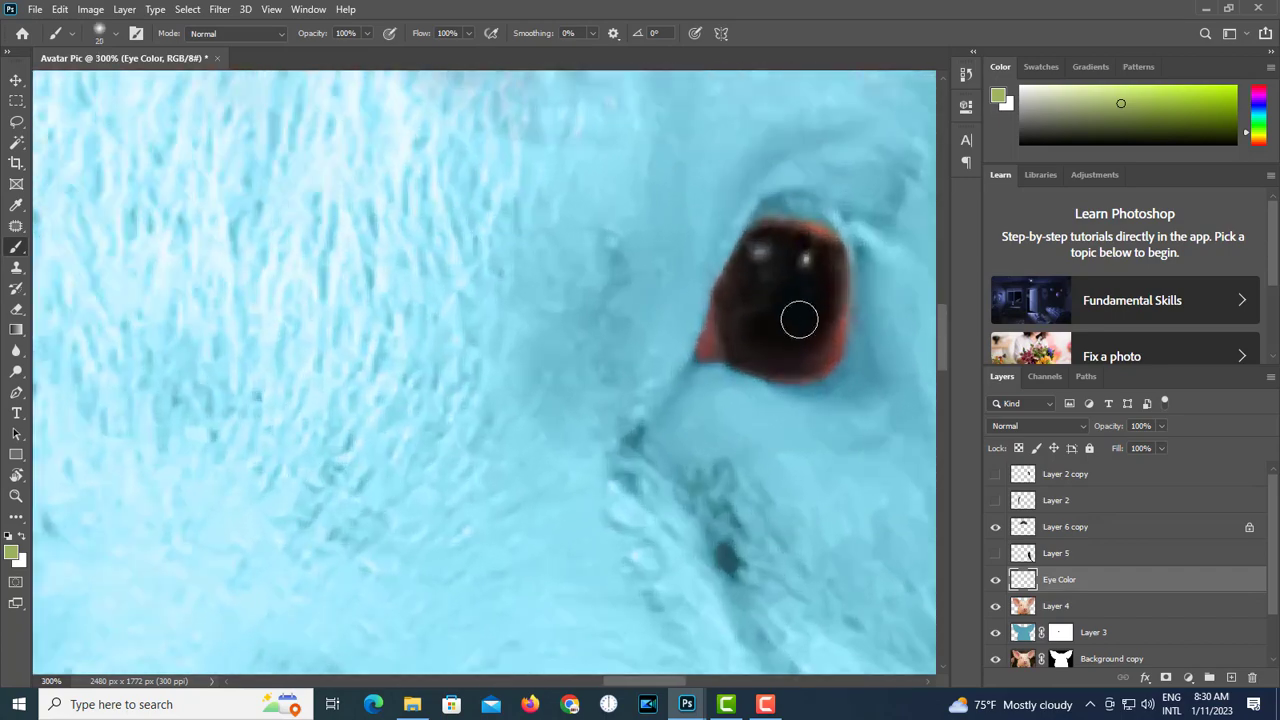
{"action": "mouse_move", "coordinate": [745, 249]}
{"action": "left_mouse_down"}
{"action": "mouse_move", "coordinate": [698, 356]}
{"action": "mouse_move", "coordinate": [814, 372]}
{"action": "mouse_move", "coordinate": [835, 355]}
{"action": "mouse_move", "coordinate": [840, 242]}
{"action": "mouse_move", "coordinate": [805, 228]}
{"action": "mouse_move", "coordinate": [775, 284]}
{"action": "mouse_move", "coordinate": [769, 267]}
{"action": "mouse_move", "coordinate": [815, 240]}
{"action": "mouse_move", "coordinate": [830, 259]}
{"action": "mouse_move", "coordinate": [828, 337]}
{"action": "mouse_move", "coordinate": [788, 361]}
{"action": "mouse_move", "coordinate": [834, 299]}
{"action": "mouse_move", "coordinate": [768, 330]}
{"action": "mouse_move", "coordinate": [737, 302]}
{"action": "mouse_move", "coordinate": [761, 246]}
{"action": "left_mouse_up"}
{"action": "key", "text": "bracketleft"}
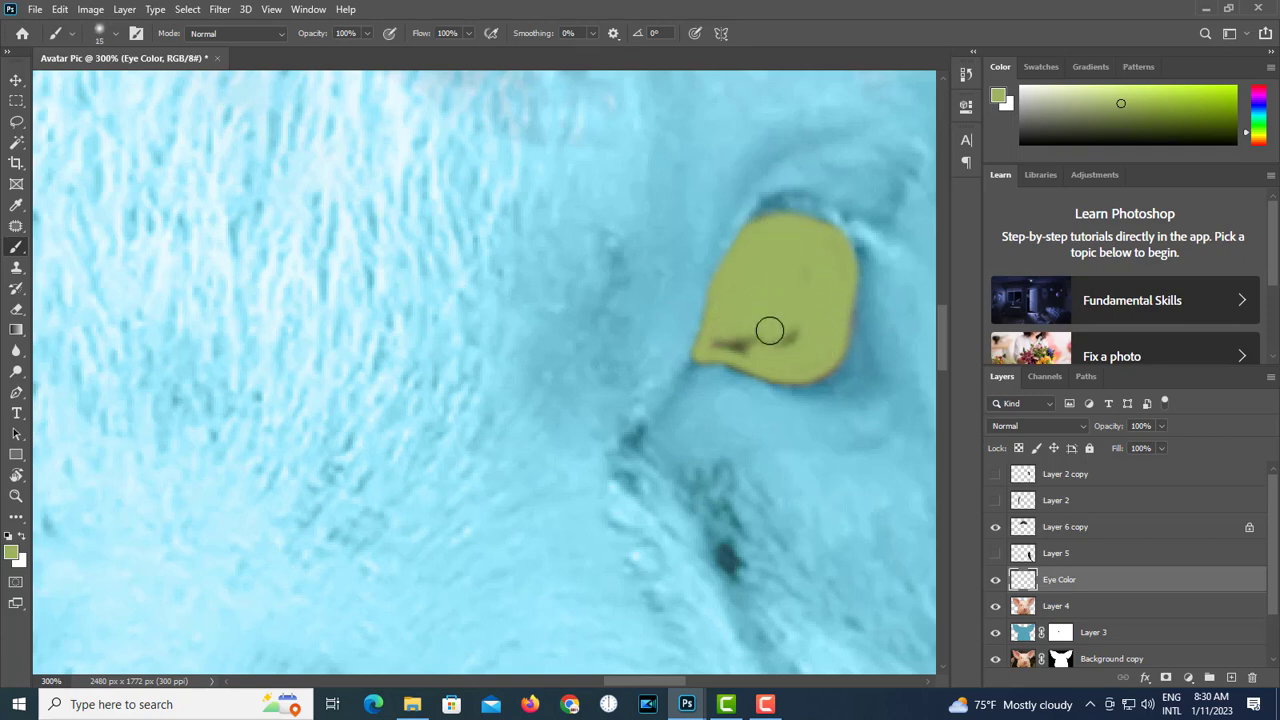
{"action": "left_click_drag", "start_coordinate": [769, 330], "coordinate": [719, 347]}
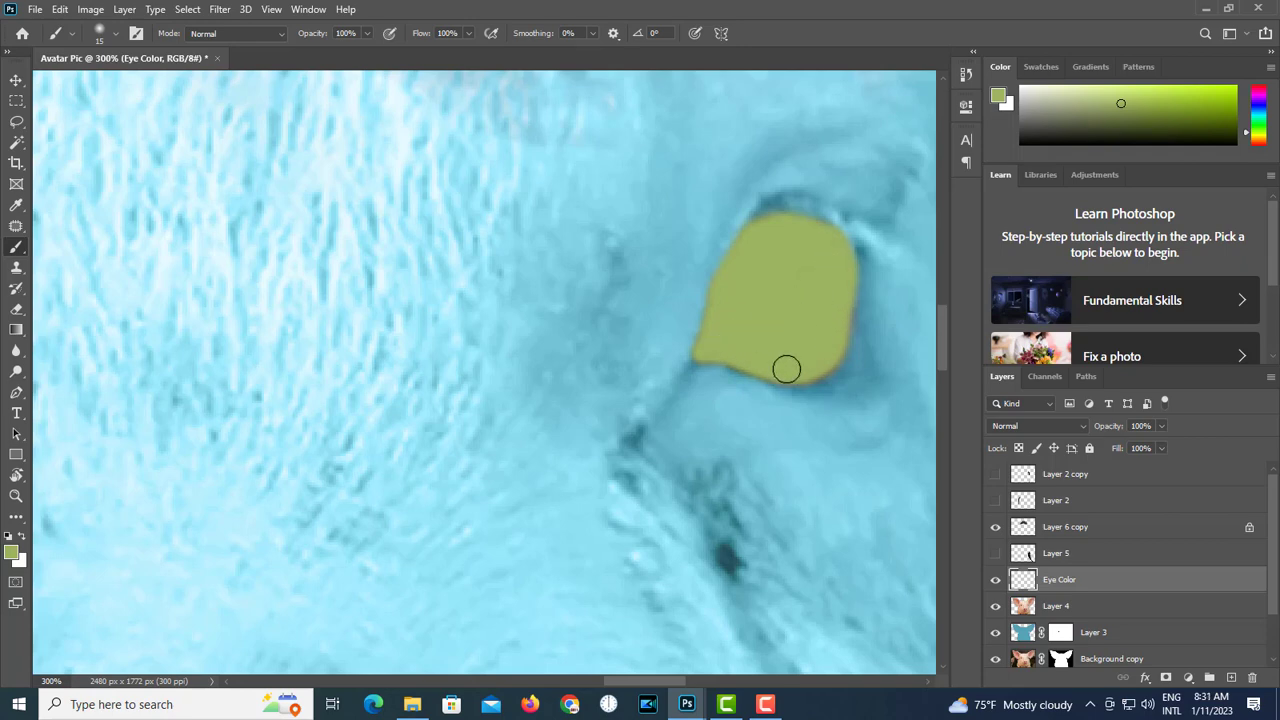
- Fill the eye on the viewer's left completely with yellow-green, adjusting the brush size and finishing the edges with a size 15 brush
{"action": "left_click_drag", "start_coordinate": [420, 400], "coordinate": [574, 386]}
{"action": "mouse_move", "coordinate": [442, 246]}
{"action": "left_mouse_down"}
{"action": "mouse_move", "coordinate": [472, 216]}
{"action": "mouse_move", "coordinate": [430, 188]}
{"action": "mouse_move", "coordinate": [406, 203]}
{"action": "mouse_move", "coordinate": [404, 288]}
{"action": "mouse_move", "coordinate": [486, 288]}
{"action": "mouse_move", "coordinate": [463, 294]}
{"action": "mouse_move", "coordinate": [592, 272]}
{"action": "mouse_move", "coordinate": [518, 238]}
{"action": "mouse_move", "coordinate": [471, 257]}
{"action": "left_mouse_up"}
{"action": "key", "text": "ctrl+z"}
{"action": "scroll", "coordinate": [471, 257], "scroll_direction": "up", "scroll_amount": 1}
{"action": "key", "text": "bracketright"}
{"action": "key", "text": "bracketright"}
{"action": "key", "text": "bracketright"}
{"action": "key", "text": "bracketright"}
{"action": "key", "text": "bracketright"}
{"action": "key", "text": "bracketright"}
{"action": "key", "text": "bracketright"}
{"action": "key", "text": "bracketright"}
{"action": "key", "text": "bracketright"}
{"action": "key", "text": "bracketright"}
{"action": "left_click", "coordinate": [484, 218]}
{"action": "left_click", "coordinate": [482, 218]}
{"action": "key", "text": "bracketleft"}
{"action": "key", "text": "bracketleft"}
{"action": "key", "text": "bracketleft"}
{"action": "key", "text": "bracketleft"}
{"action": "key", "text": "bracketleft"}
{"action": "key", "text": "bracketleft"}
{"action": "key", "text": "bracketleft"}
{"action": "key", "text": "bracketleft"}
{"action": "key", "text": "bracketleft"}
{"action": "key", "text": "bracketleft"}
{"action": "key", "text": "bracketleft"}
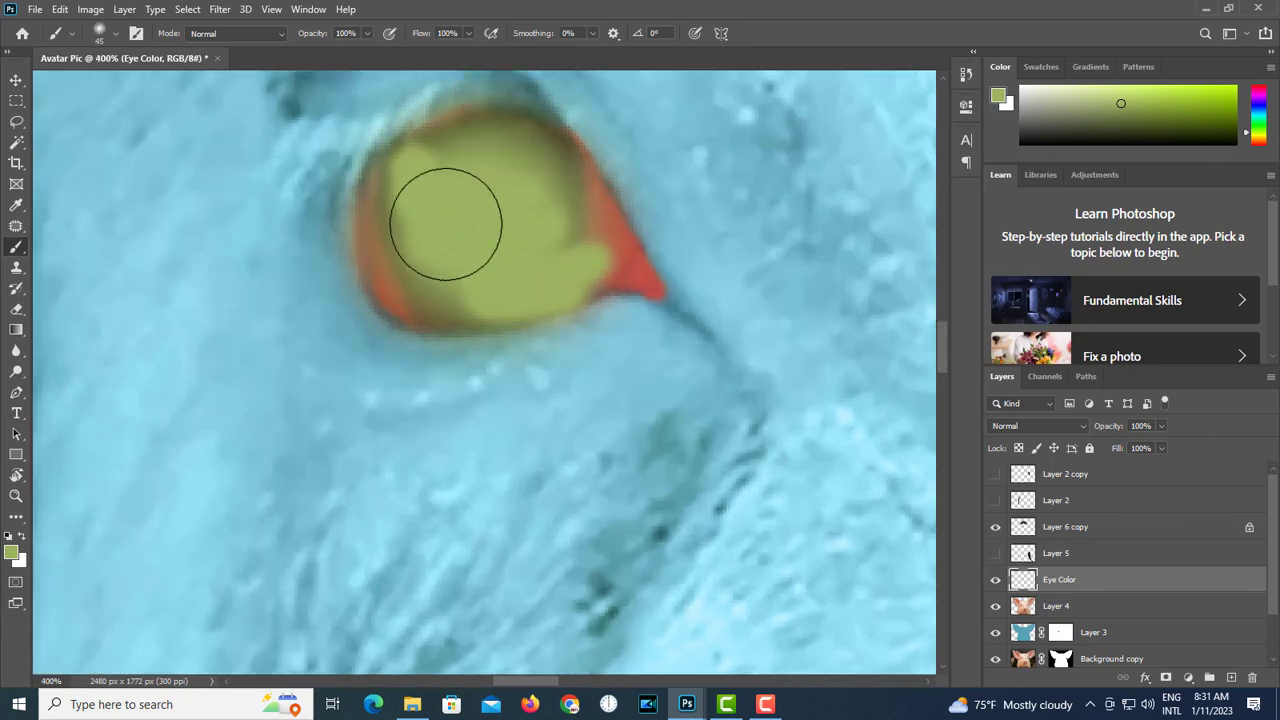
{"action": "mouse_move", "coordinate": [396, 165]}
{"action": "left_mouse_down"}
{"action": "mouse_move", "coordinate": [377, 274]}
{"action": "mouse_move", "coordinate": [434, 317]}
{"action": "mouse_move", "coordinate": [634, 283]}
{"action": "mouse_move", "coordinate": [660, 294]}
{"action": "mouse_move", "coordinate": [606, 194]}
{"action": "mouse_move", "coordinate": [483, 111]}
{"action": "mouse_move", "coordinate": [363, 197]}
{"action": "mouse_move", "coordinate": [411, 310]}
{"action": "mouse_move", "coordinate": [397, 214]}
{"action": "mouse_move", "coordinate": [415, 174]}
{"action": "mouse_move", "coordinate": [600, 234]}
{"action": "mouse_move", "coordinate": [551, 160]}
{"action": "mouse_move", "coordinate": [609, 263]}
{"action": "mouse_move", "coordinate": [597, 188]}
{"action": "mouse_move", "coordinate": [596, 261]}
{"action": "left_mouse_up"}
{"action": "key", "text": "bracketright"}
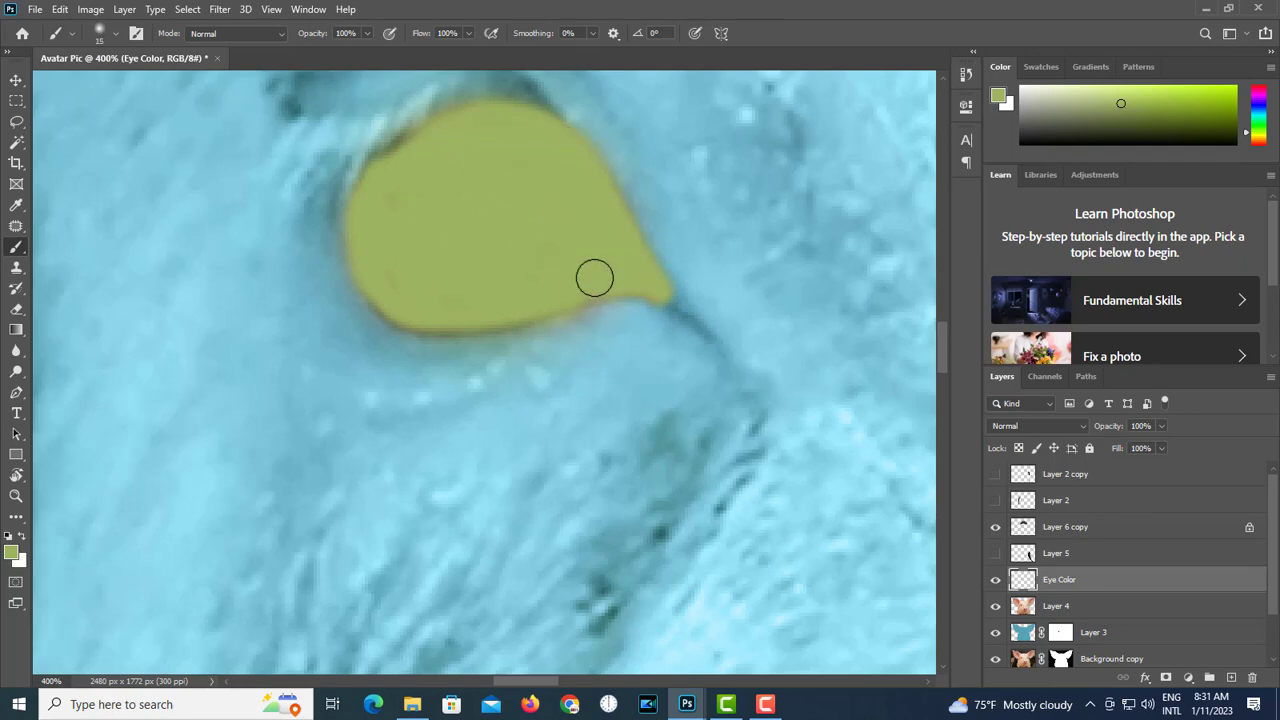
{"action": "mouse_move", "coordinate": [466, 314]}
{"action": "left_mouse_down"}
{"action": "mouse_move", "coordinate": [386, 298]}
{"action": "mouse_move", "coordinate": [541, 299]}
{"action": "left_mouse_up"}
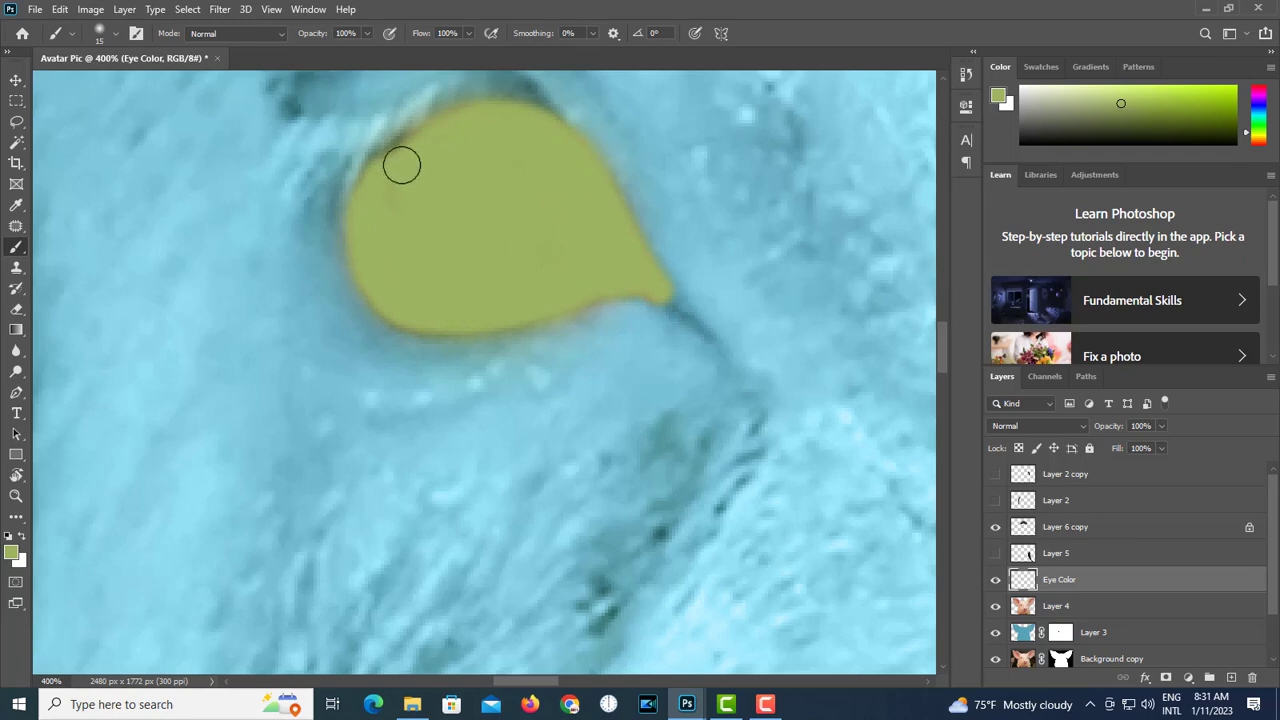
{"action": "left_click_drag", "start_coordinate": [401, 164], "coordinate": [494, 204]}
- Set the Eye Color layer's blend mode to Color
{"action": "left_click", "coordinate": [1035, 426]}
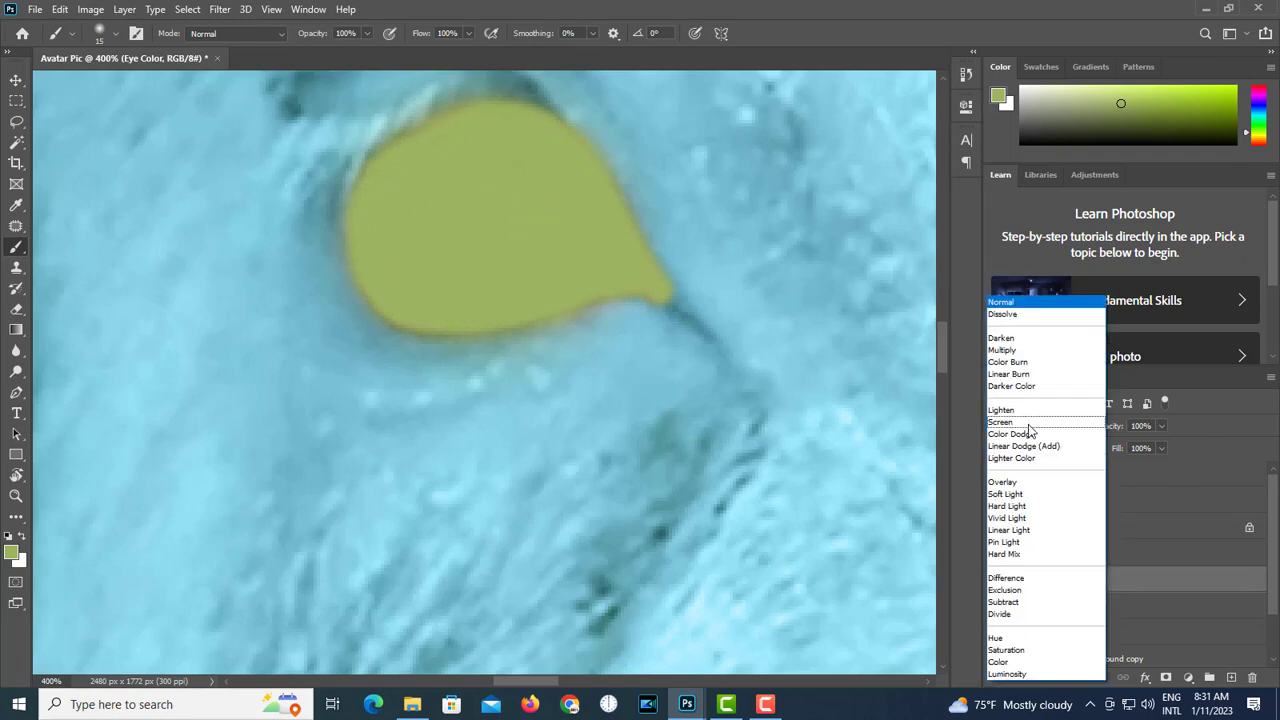
{"action": "left_click", "coordinate": [1030, 666]}
{"action": "scroll", "coordinate": [640, 434], "scroll_direction": "down", "scroll_amount": 6}
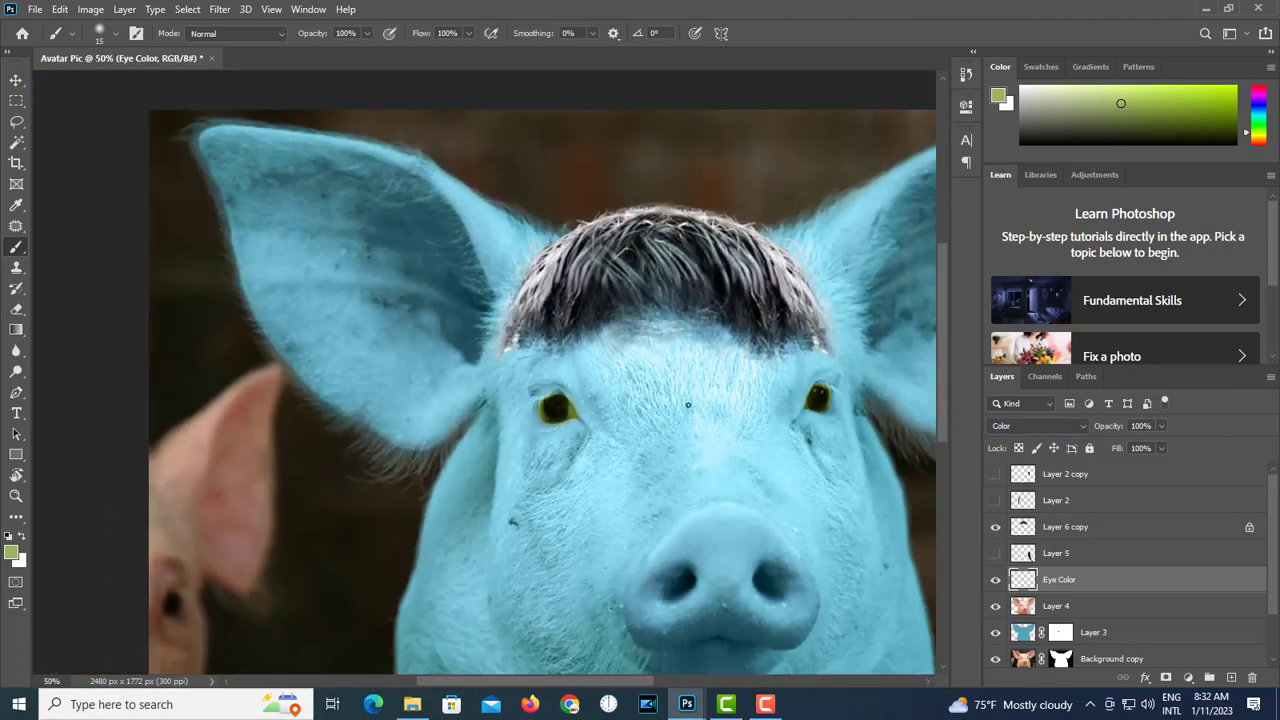
{"action": "scroll", "coordinate": [481, 355], "scroll_direction": "down", "scroll_amount": 2}
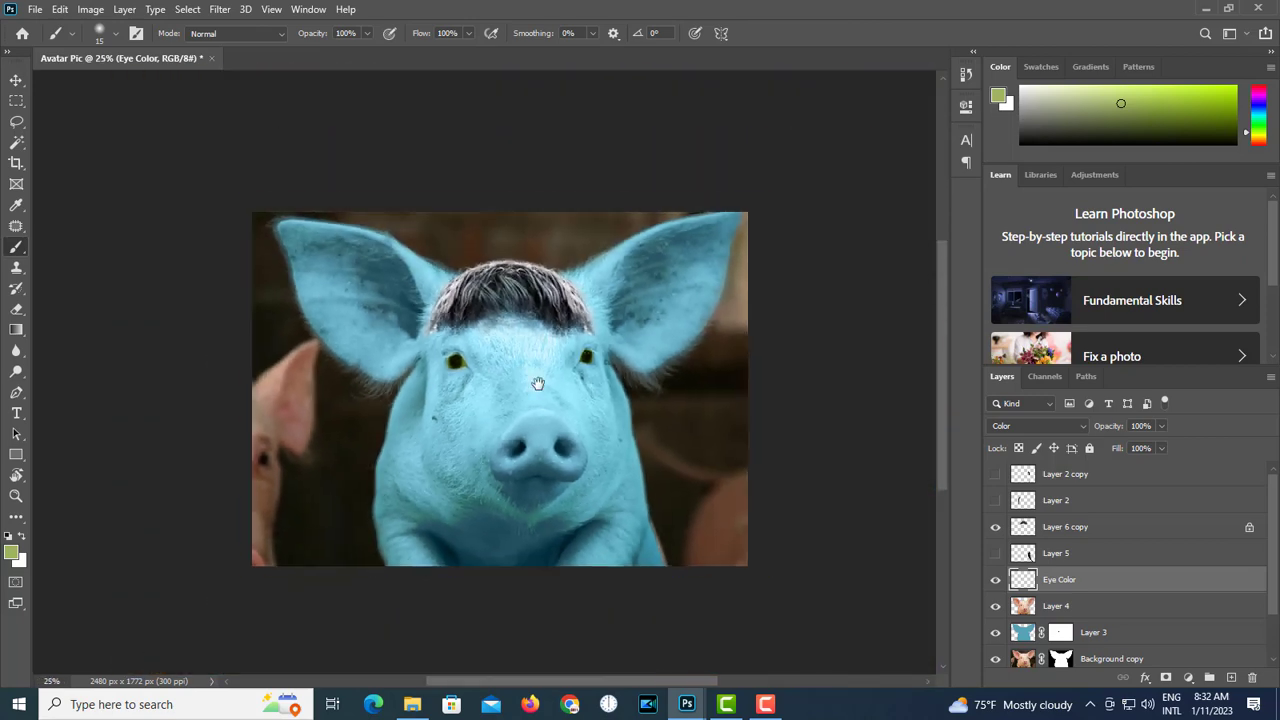
{"action": "scroll", "coordinate": [478, 377], "scroll_direction": "up", "scroll_amount": 1}
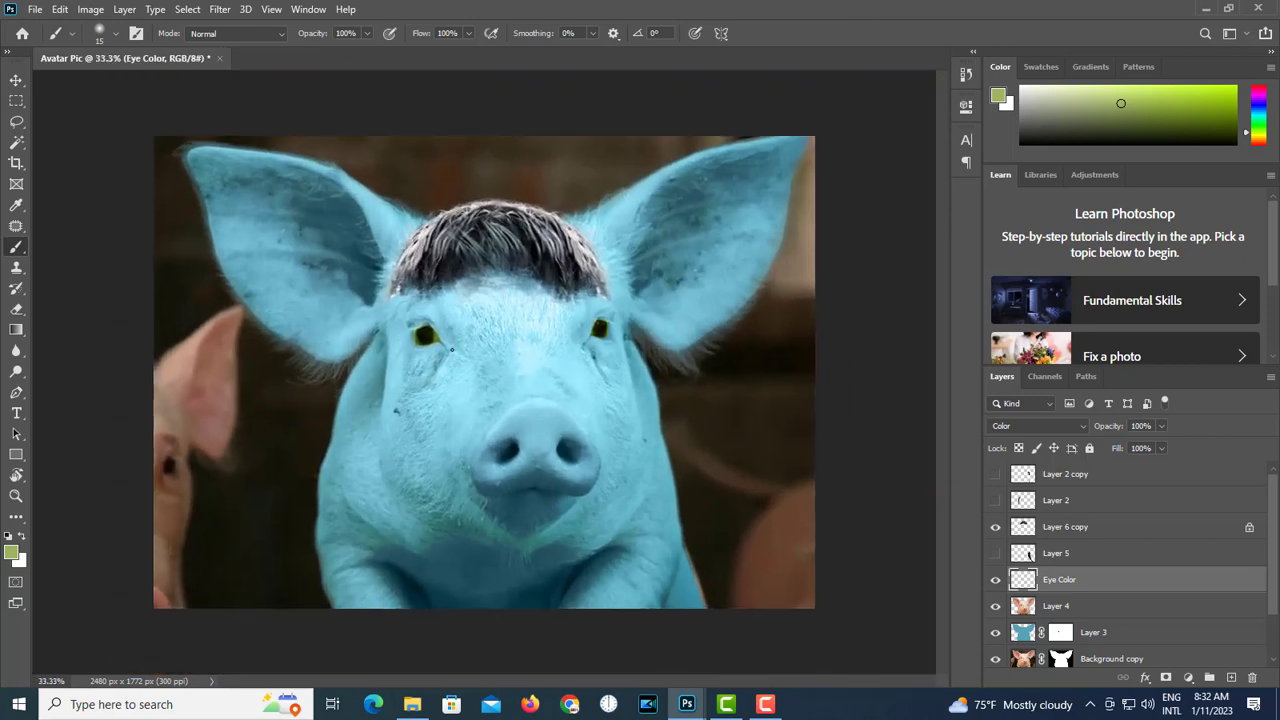
- Show the braid layers Layer 2 and Layer 2 copy and move both braids inward, closer to the pig's face
{"action": "left_click_drag", "start_coordinate": [997, 503], "coordinate": [995, 474]}
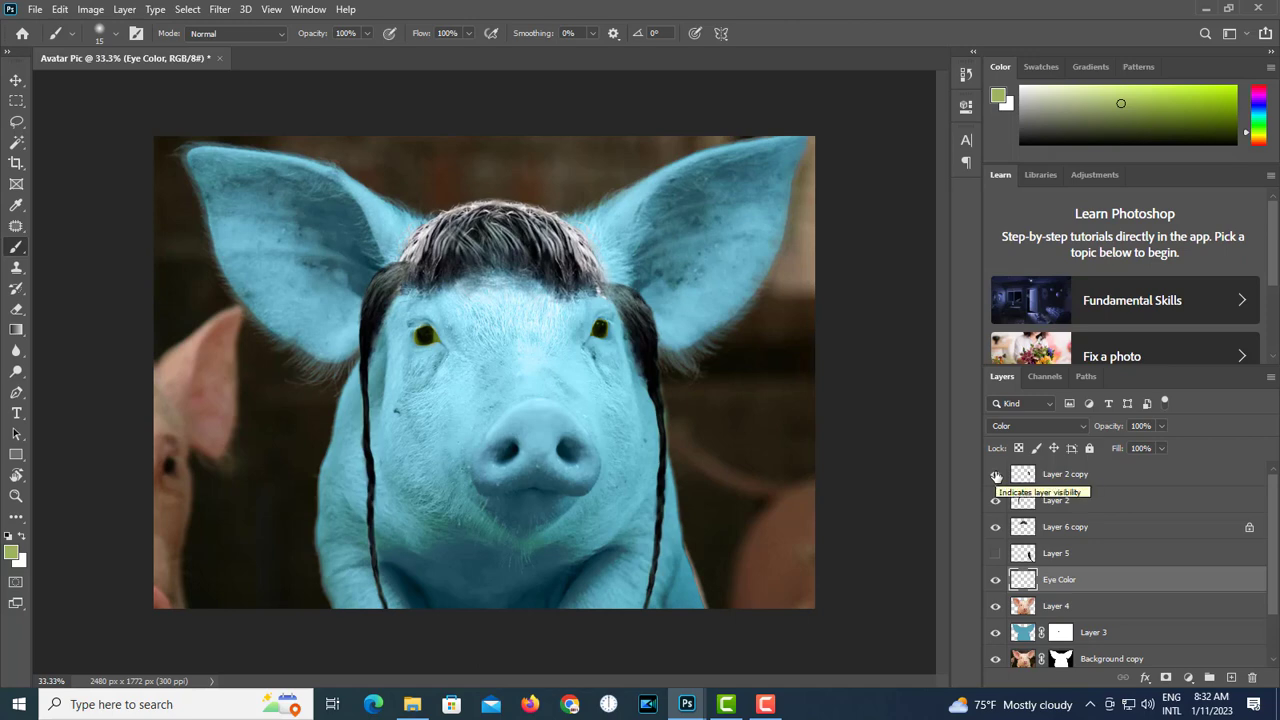
{"action": "left_click", "coordinate": [1062, 476]}
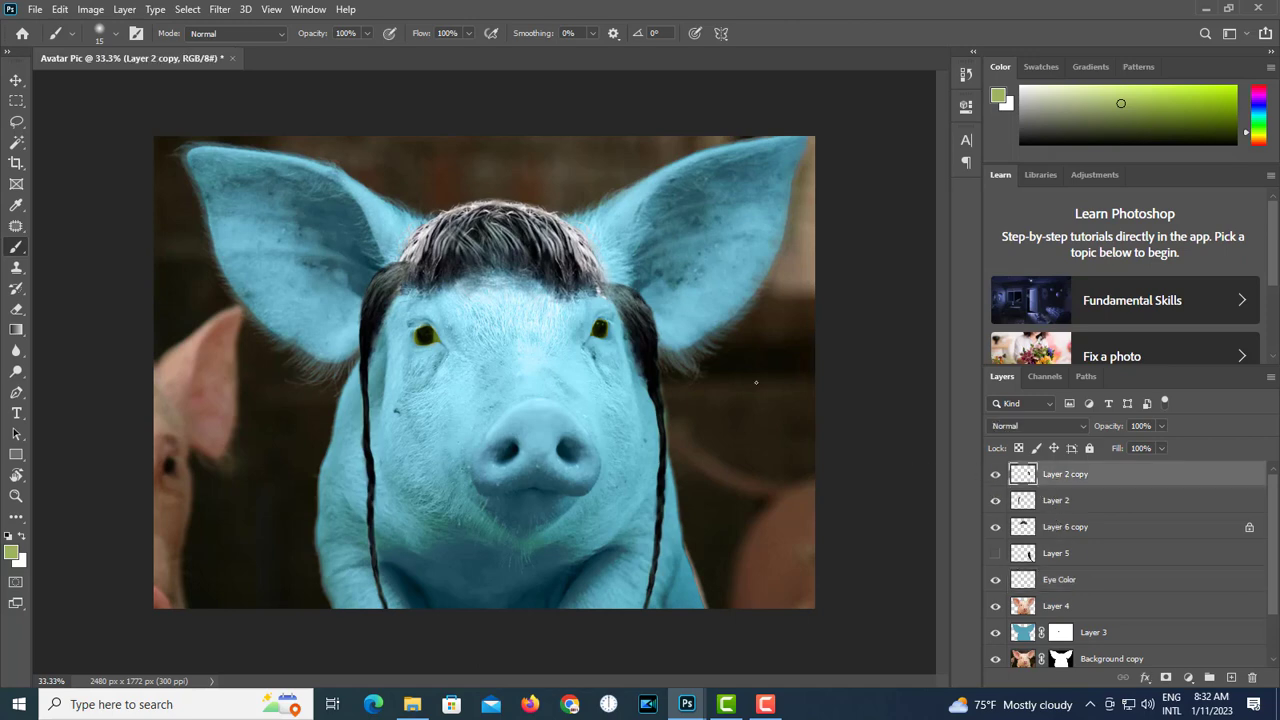
{"action": "key", "text": "v"}
{"action": "left_click_drag", "start_coordinate": [668, 346], "coordinate": [645, 381]}
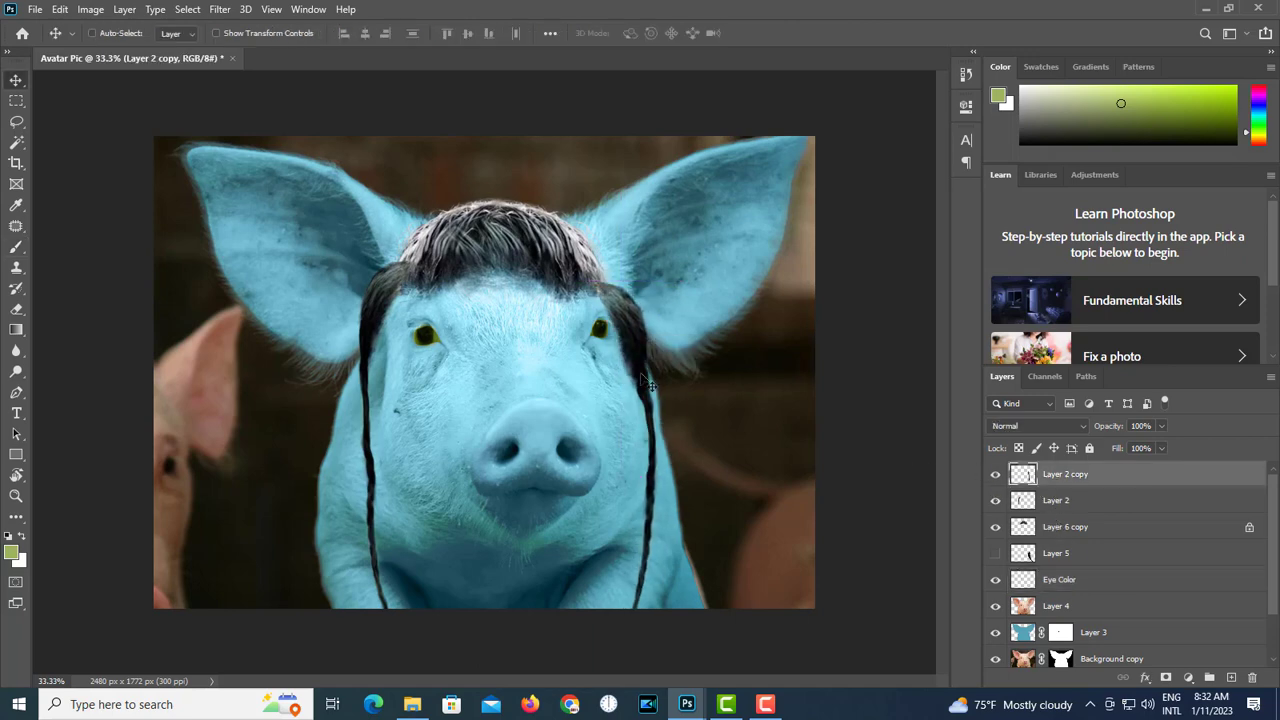
{"action": "left_click", "coordinate": [1063, 503]}
{"action": "left_click_drag", "start_coordinate": [375, 300], "coordinate": [402, 381]}
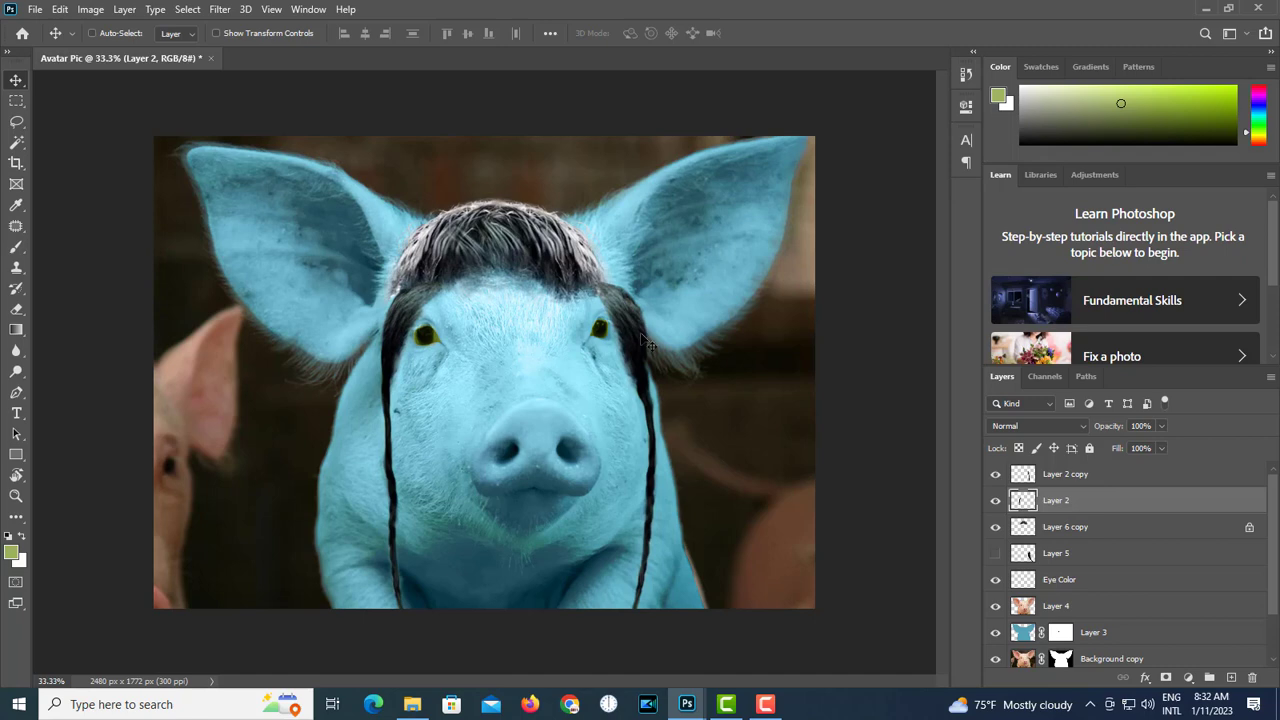
{"action": "scroll", "coordinate": [606, 362], "scroll_direction": "down", "scroll_amount": 2}
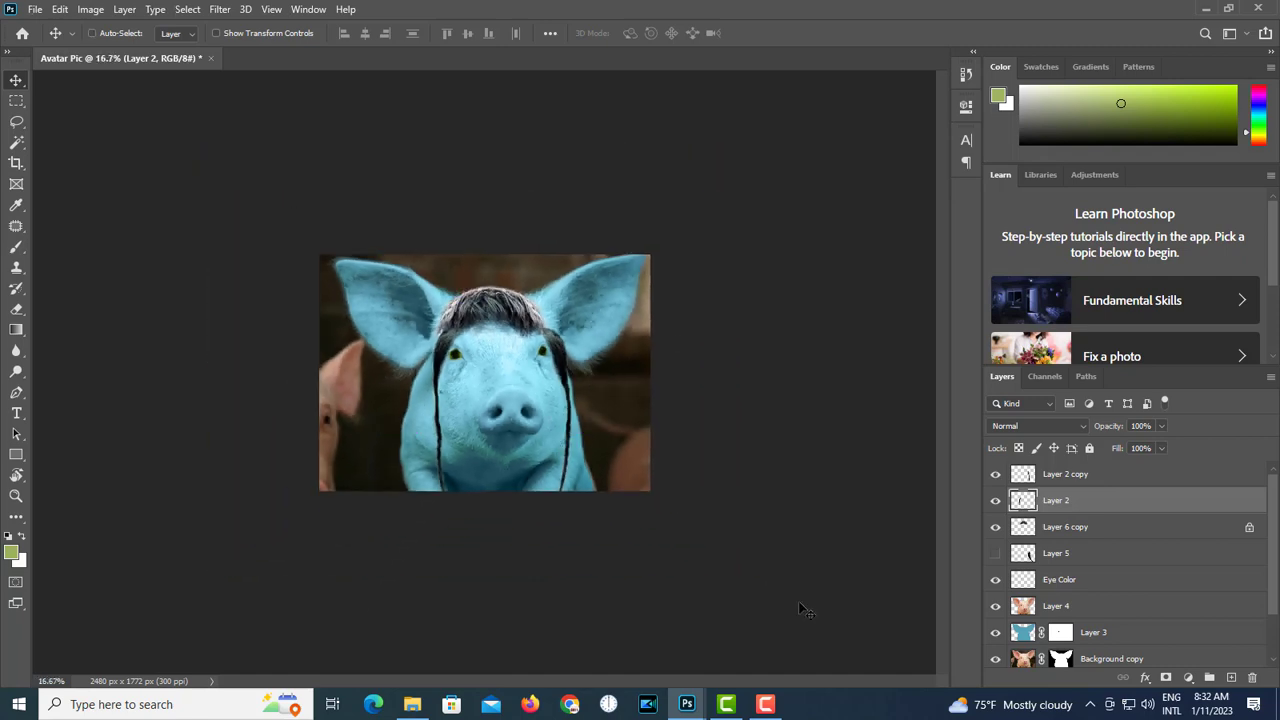
- Sample the lip colour of the female character in Untitled-2.jpg and return to the Avatar Pic document
{"action": "left_click", "coordinate": [687, 703]}
{"action": "left_click", "coordinate": [762, 641]}
{"action": "scroll", "coordinate": [636, 549], "scroll_direction": "up", "scroll_amount": 2}
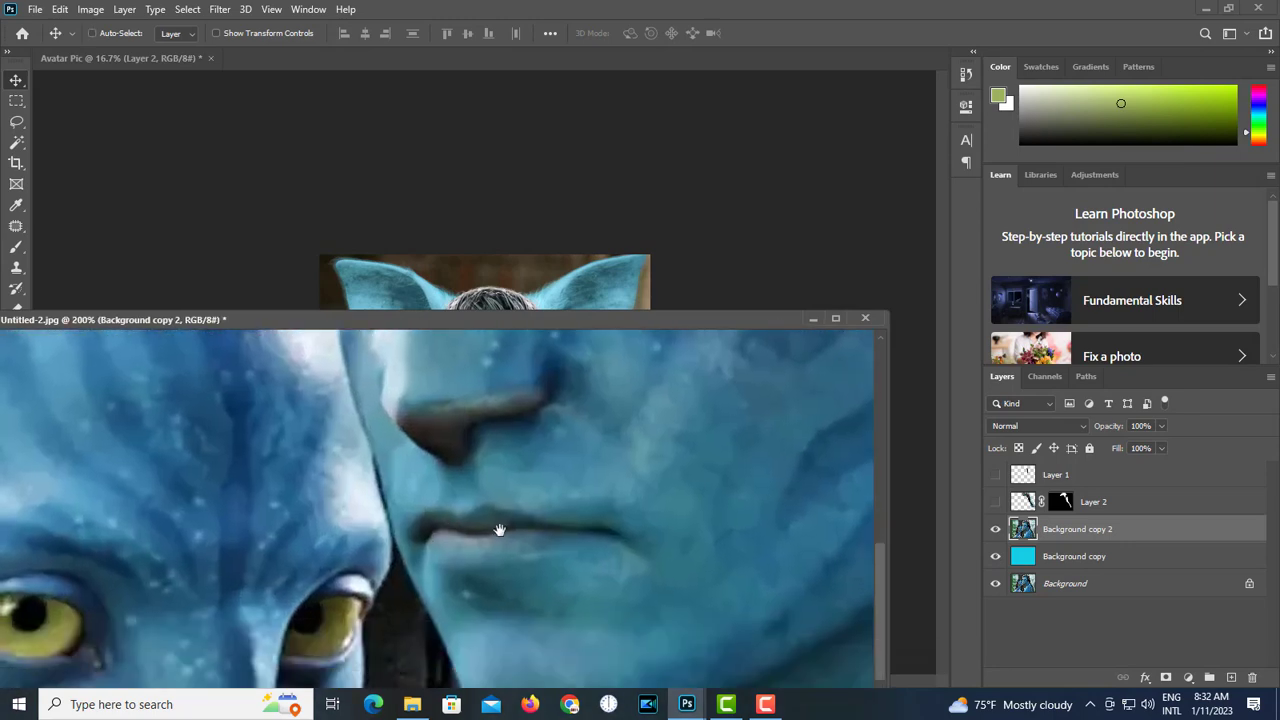
{"action": "key", "text": "i"}
{"action": "left_click", "coordinate": [453, 530]}
{"action": "left_click_drag", "start_coordinate": [453, 530], "coordinate": [407, 491]}
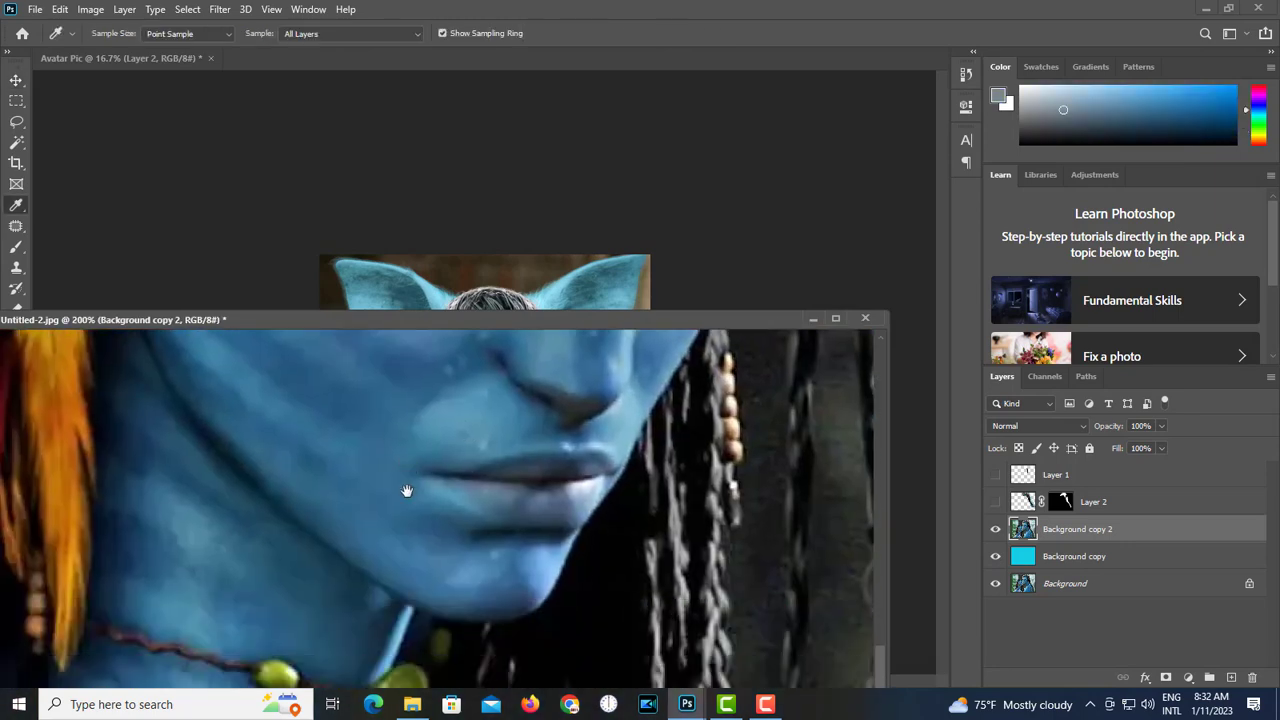
{"action": "left_click", "coordinate": [491, 479]}
{"action": "left_click", "coordinate": [171, 65]}
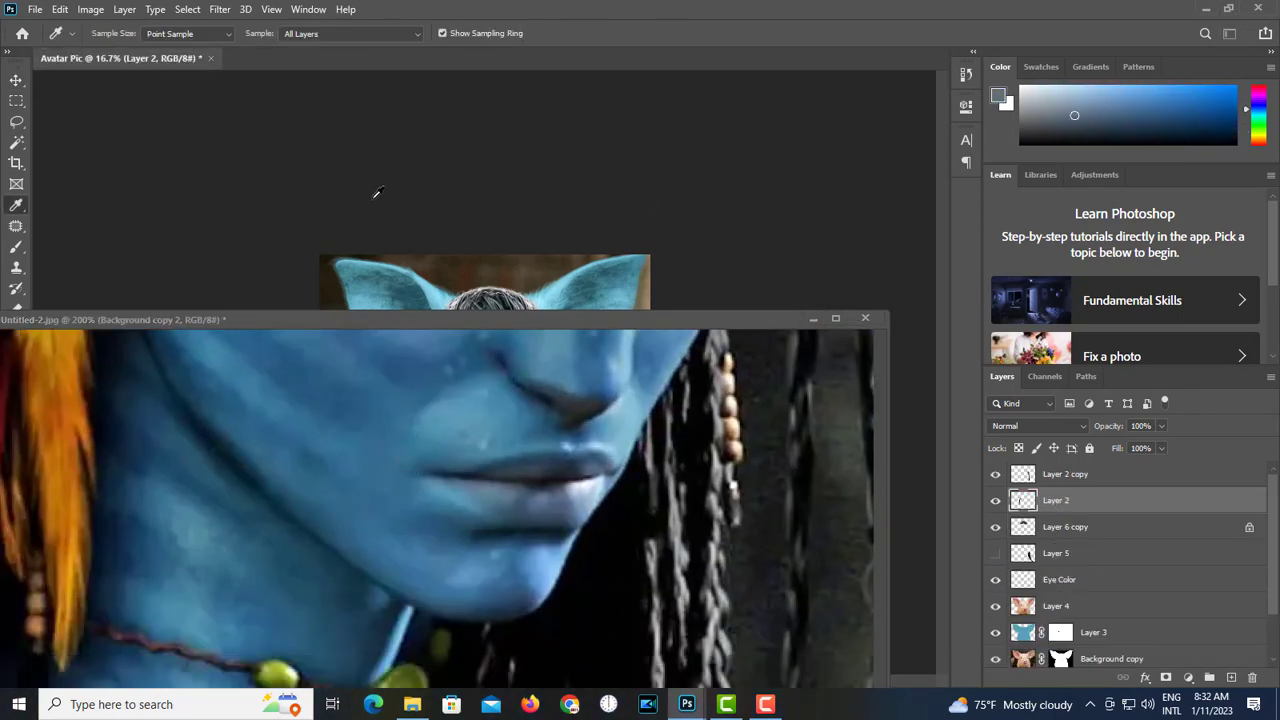
{"action": "key", "text": "f"}
{"action": "scroll", "coordinate": [726, 432], "scroll_direction": "up", "scroll_amount": 2}
{"action": "key", "text": "ctrl+Tab"}
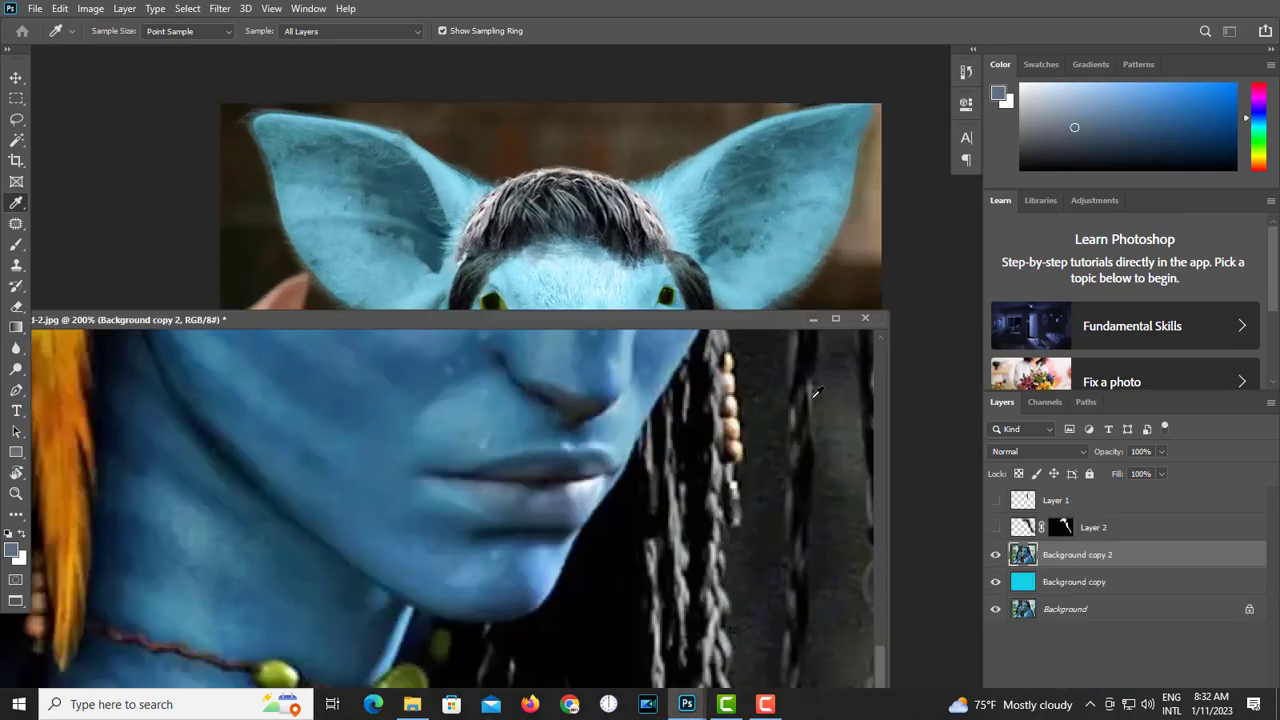
{"action": "left_click", "coordinate": [809, 319]}
- Create a new layer above Eye Color and name it "mouth coloe"
{"action": "left_click", "coordinate": [1095, 608]}
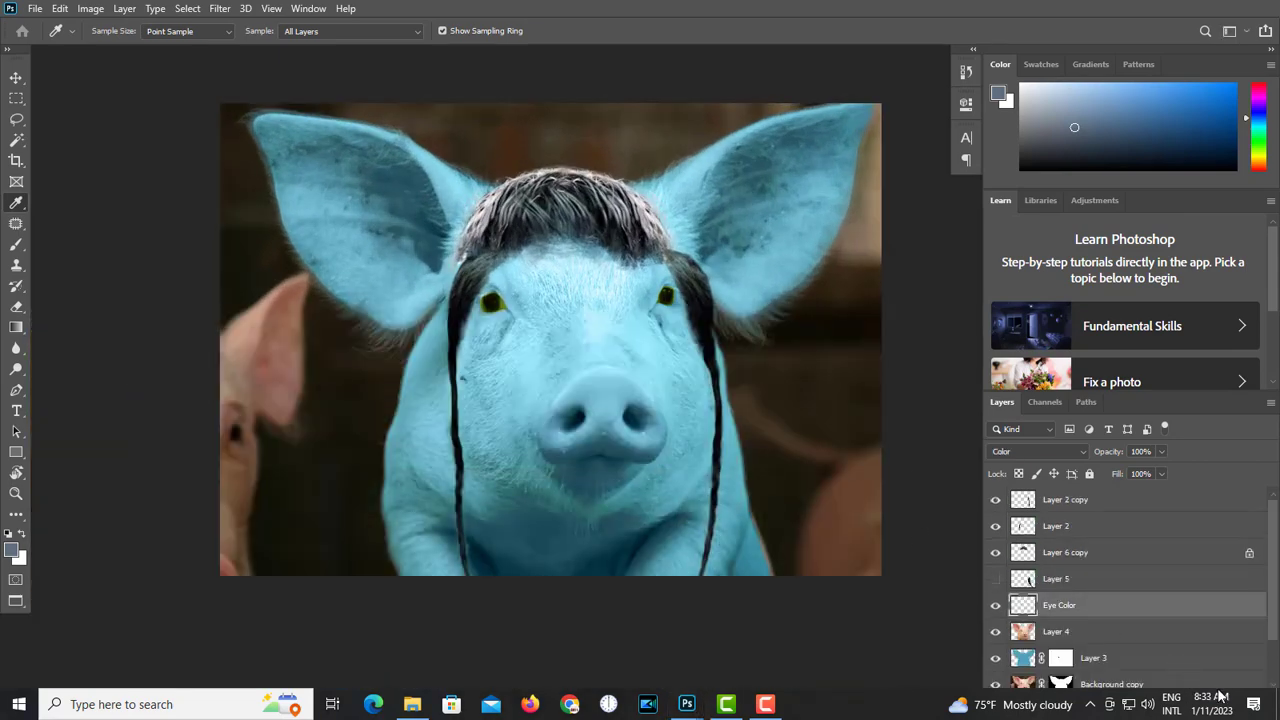
{"action": "key", "text": "f"}
{"action": "key", "text": "f"}
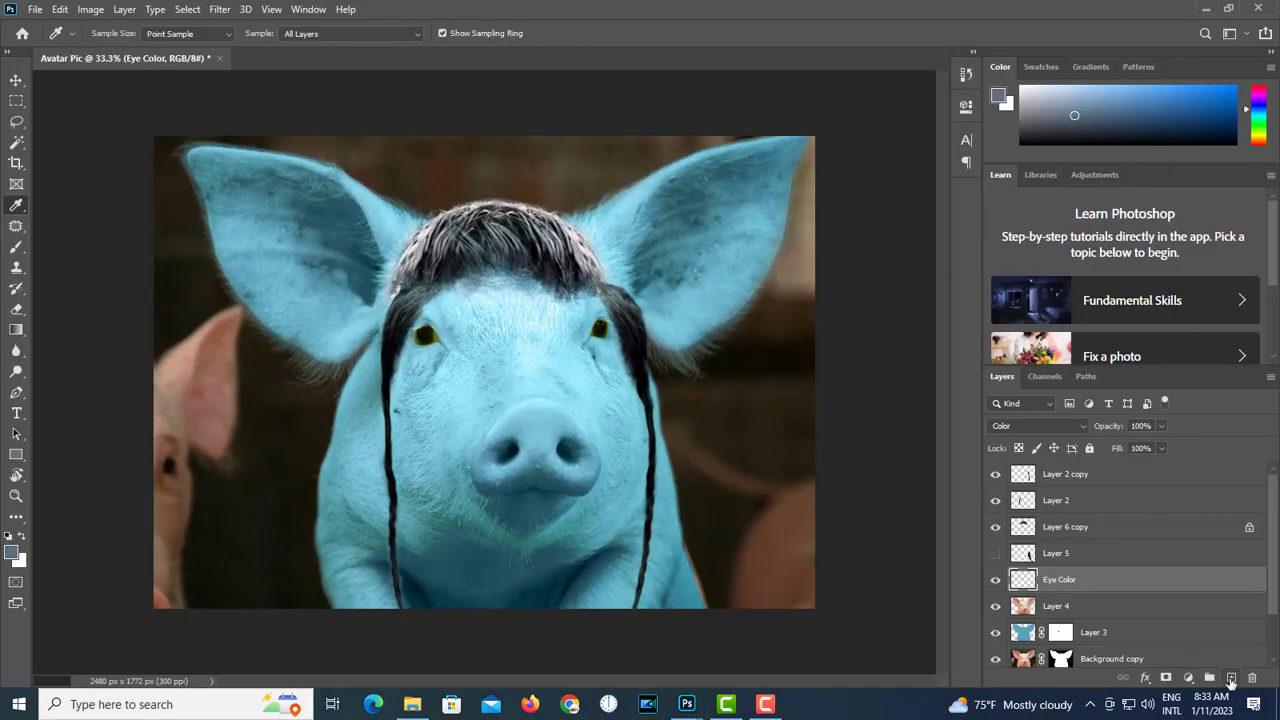
{"action": "left_click", "coordinate": [1231, 678]}
{"action": "scroll", "coordinate": [535, 463], "scroll_direction": "up", "scroll_amount": 2}
{"action": "double_click", "coordinate": [1060, 579]}
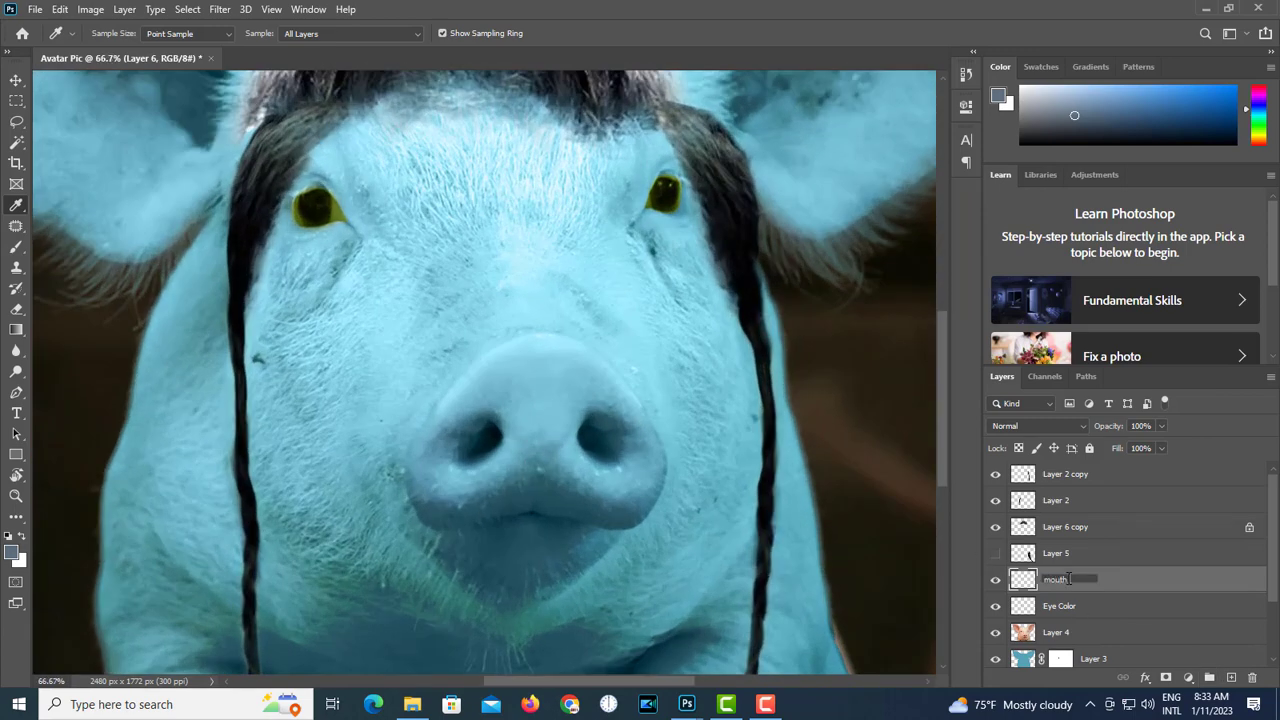
{"action": "type", "text": "mouth coloe"}
{"action": "key", "text": "Return"}
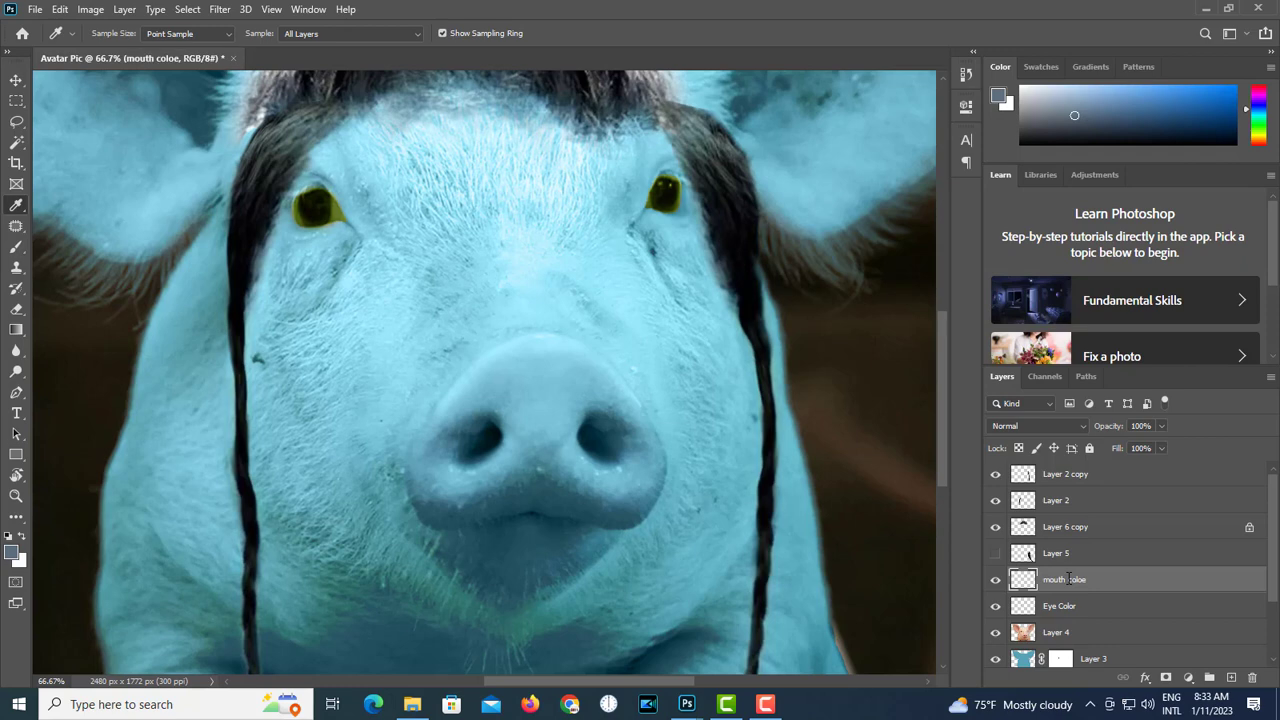
- Sample the dark lip colour from the female character in Untitled-2.jpg and return to Avatar Pic
{"action": "mouse_move", "coordinate": [686, 704]}
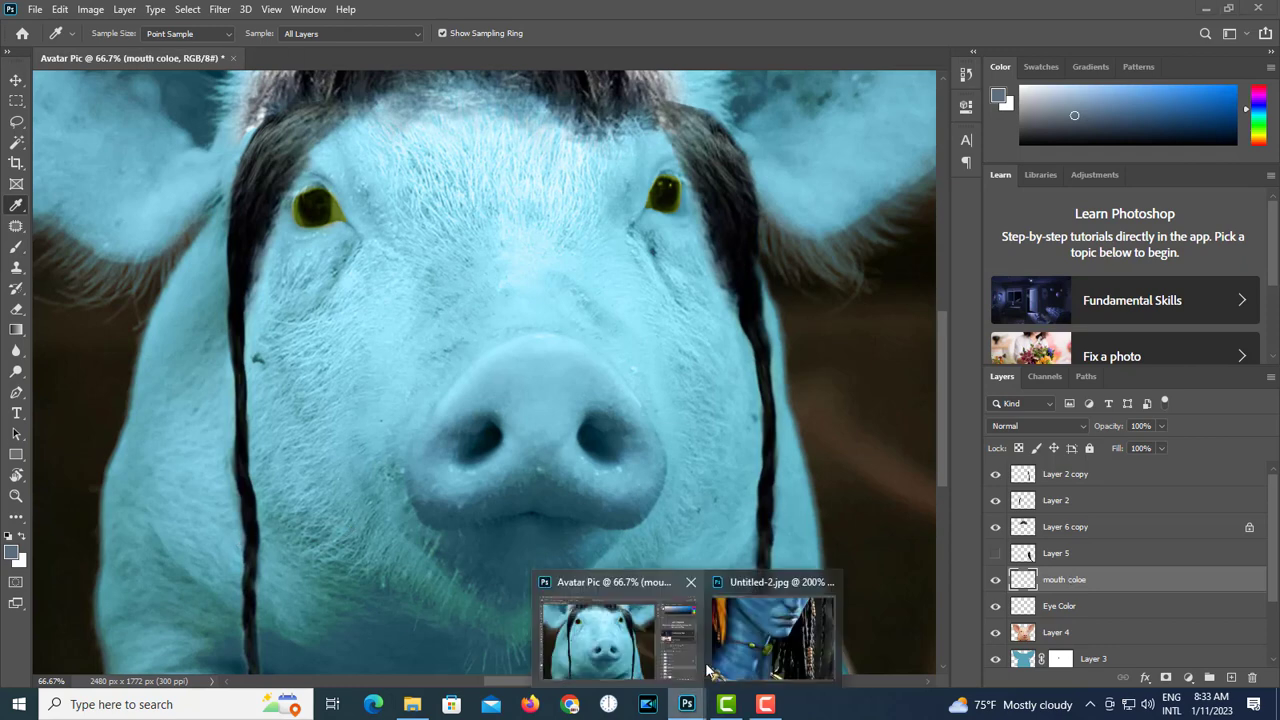
{"action": "left_click", "coordinate": [782, 625]}
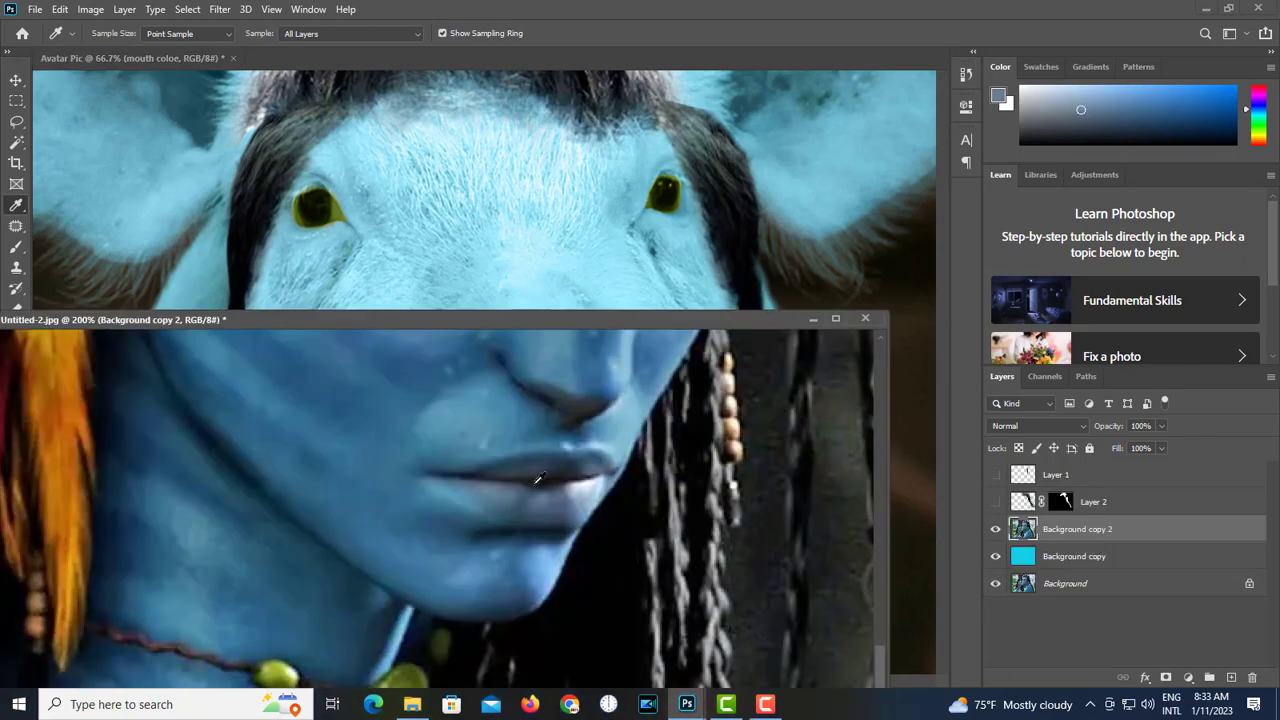
{"action": "left_click", "coordinate": [491, 477]}
{"action": "key", "text": "f"}
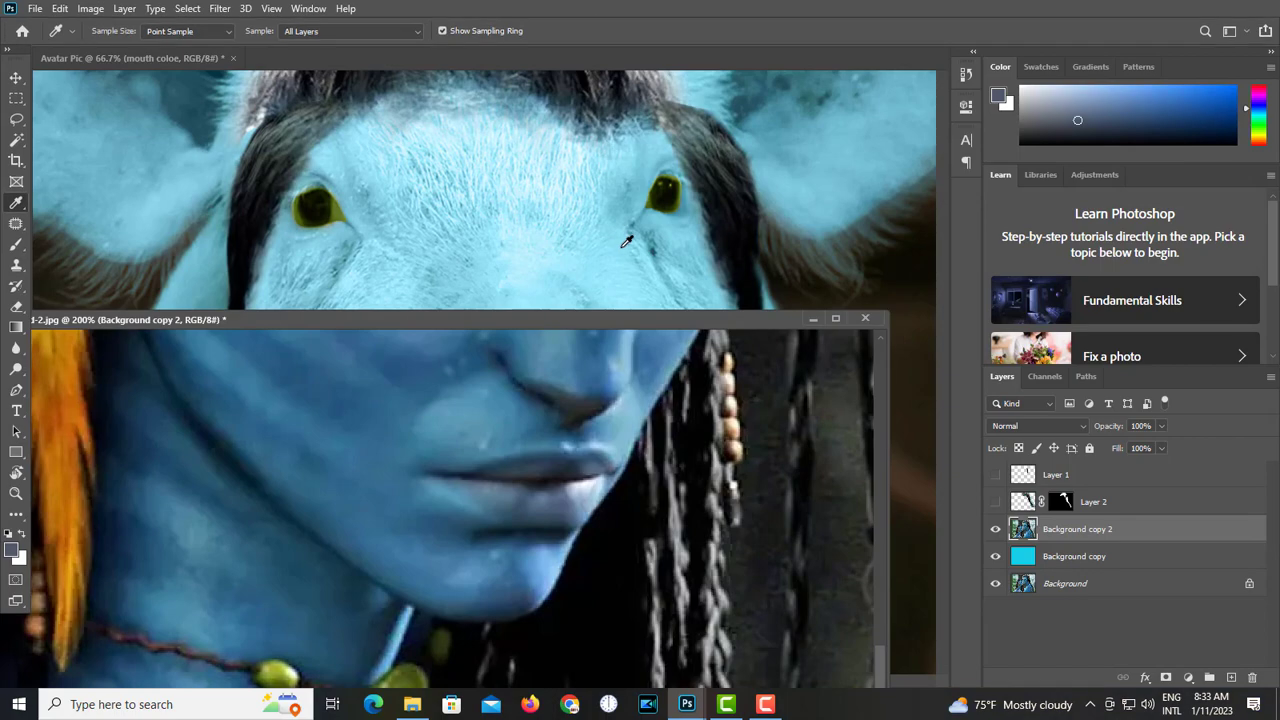
{"action": "left_click", "coordinate": [812, 319]}
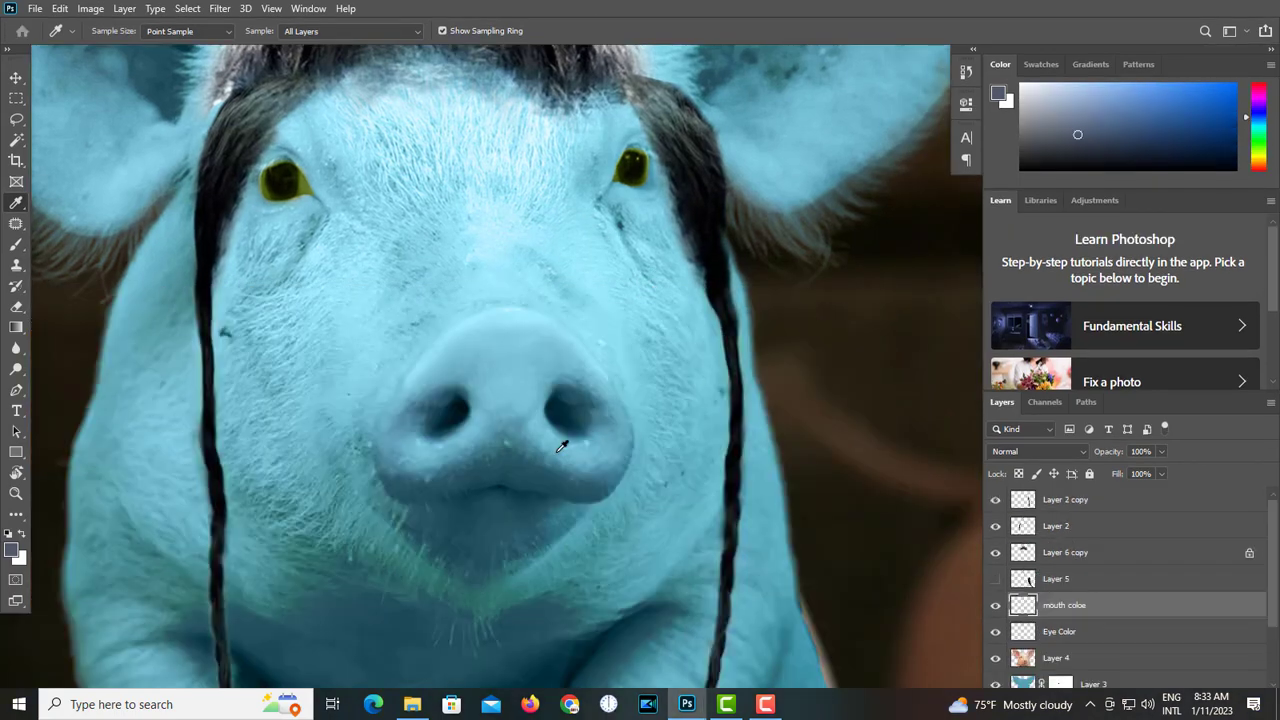
- Paint over the pig's snout and mouth with the sampled lip colour, enlarging the brush to size 150
{"action": "key", "text": "b"}
{"action": "left_click_drag", "start_coordinate": [600, 504], "coordinate": [718, 485]}
{"action": "scroll", "coordinate": [530, 461], "scroll_direction": "up", "scroll_amount": 1}
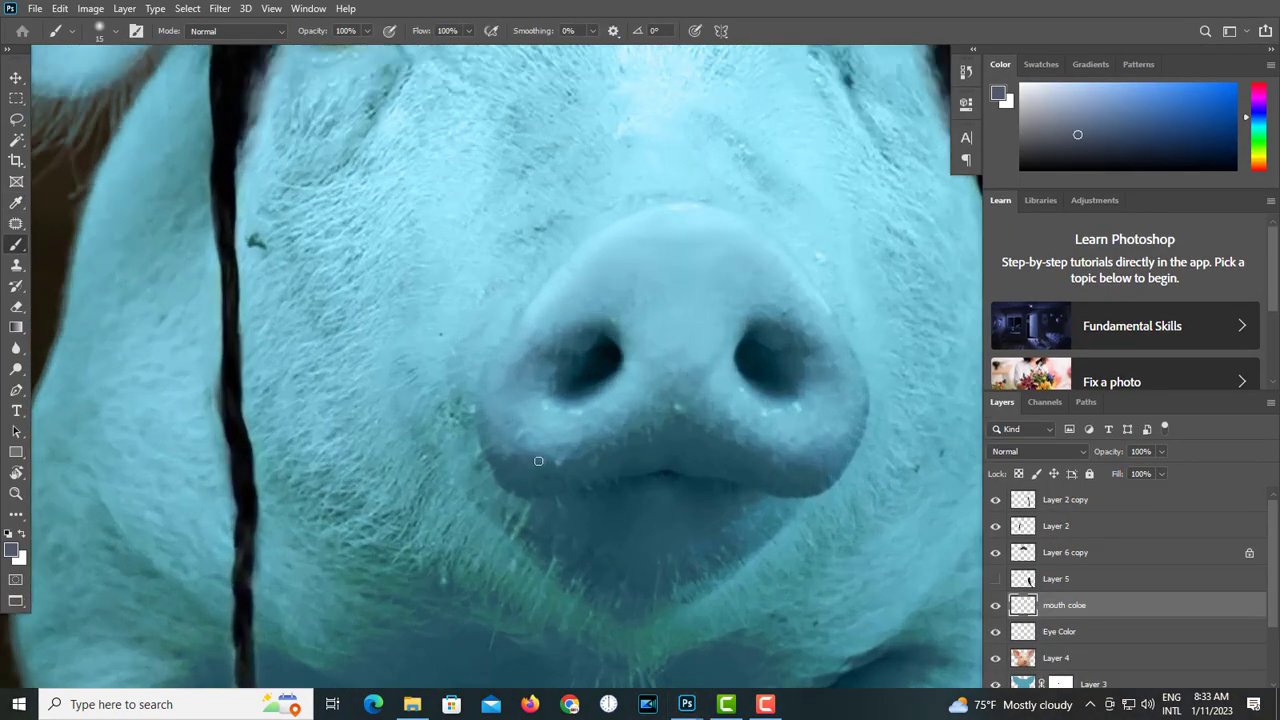
{"action": "mouse_move", "coordinate": [548, 462]}
{"action": "left_mouse_down"}
{"action": "mouse_move", "coordinate": [642, 434]}
{"action": "mouse_move", "coordinate": [632, 376]}
{"action": "mouse_move", "coordinate": [608, 400]}
{"action": "mouse_move", "coordinate": [606, 456]}
{"action": "mouse_move", "coordinate": [661, 530]}
{"action": "mouse_move", "coordinate": [617, 440]}
{"action": "mouse_move", "coordinate": [616, 344]}
{"action": "mouse_move", "coordinate": [553, 440]}
{"action": "mouse_move", "coordinate": [542, 399]}
{"action": "mouse_move", "coordinate": [535, 410]}
{"action": "mouse_move", "coordinate": [536, 424]}
{"action": "mouse_move", "coordinate": [558, 418]}
{"action": "mouse_move", "coordinate": [652, 317]}
{"action": "mouse_move", "coordinate": [593, 332]}
{"action": "mouse_move", "coordinate": [660, 279]}
{"action": "mouse_move", "coordinate": [759, 313]}
{"action": "mouse_move", "coordinate": [798, 376]}
{"action": "mouse_move", "coordinate": [793, 431]}
{"action": "mouse_move", "coordinate": [699, 387]}
{"action": "mouse_move", "coordinate": [738, 426]}
{"action": "mouse_move", "coordinate": [800, 426]}
{"action": "mouse_move", "coordinate": [663, 423]}
{"action": "left_mouse_up"}
{"action": "key", "text": "bracketright"}
{"action": "key", "text": "bracketright"}
{"action": "key", "text": "bracketright"}
{"action": "key", "text": "bracketright"}
{"action": "key", "text": "bracketright"}
{"action": "key", "text": "bracketright"}
{"action": "key", "text": "bracketright"}
{"action": "key", "text": "bracketright"}
{"action": "key", "text": "bracketright"}
{"action": "key", "text": "bracketright"}
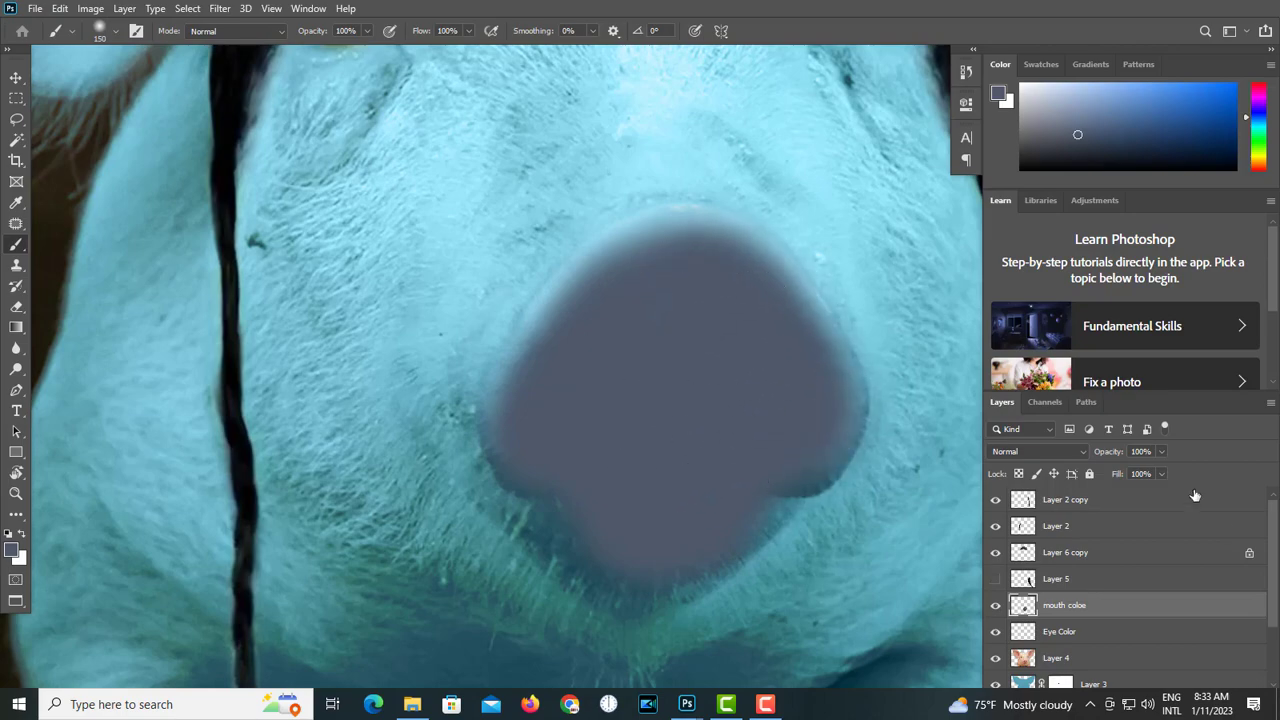
- Set the mouth coloe layer's blend mode to Color
{"action": "left_click", "coordinate": [1045, 452]}
{"action": "left_click", "coordinate": [1010, 663]}
{"action": "scroll", "coordinate": [725, 451], "scroll_direction": "down", "scroll_amount": 3}
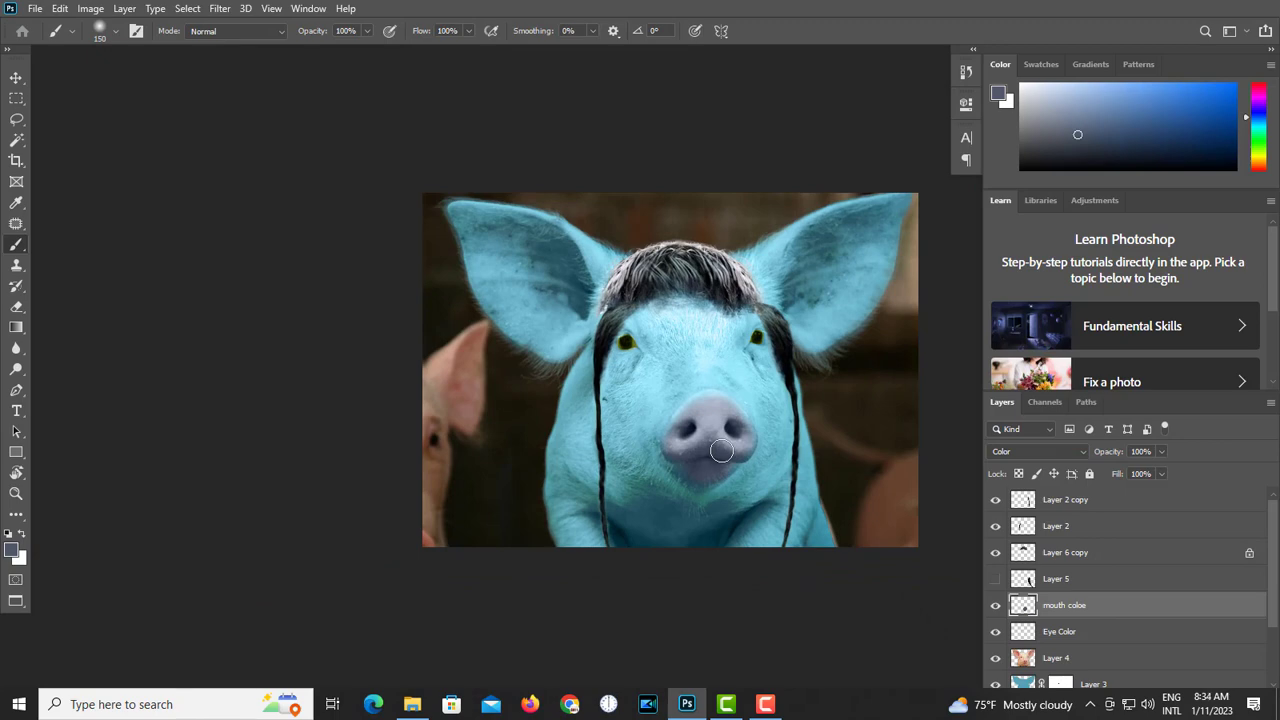
{"action": "scroll", "coordinate": [752, 558], "scroll_direction": "down", "scroll_amount": 2}
{"action": "scroll", "coordinate": [743, 489], "scroll_direction": "up", "scroll_amount": 2}
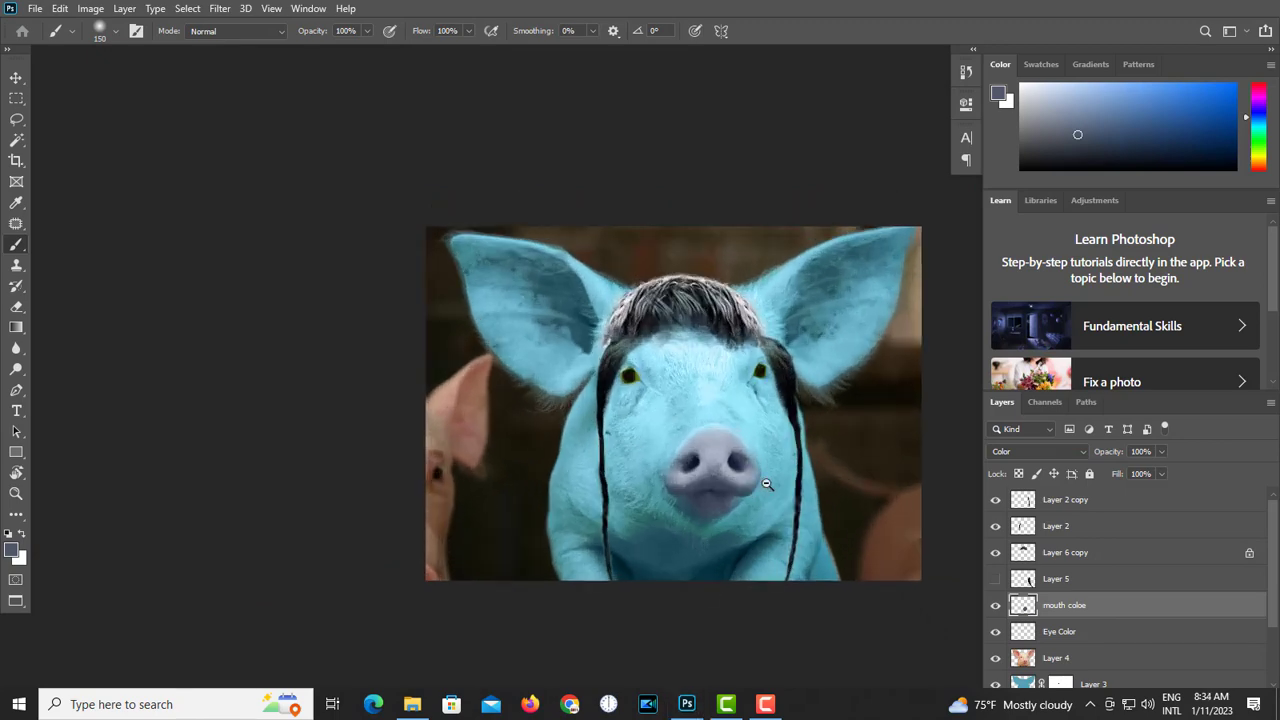
{"action": "scroll", "coordinate": [713, 467], "scroll_direction": "down", "scroll_amount": 2}
{"action": "key", "text": "f"}
{"action": "key", "text": "f"}
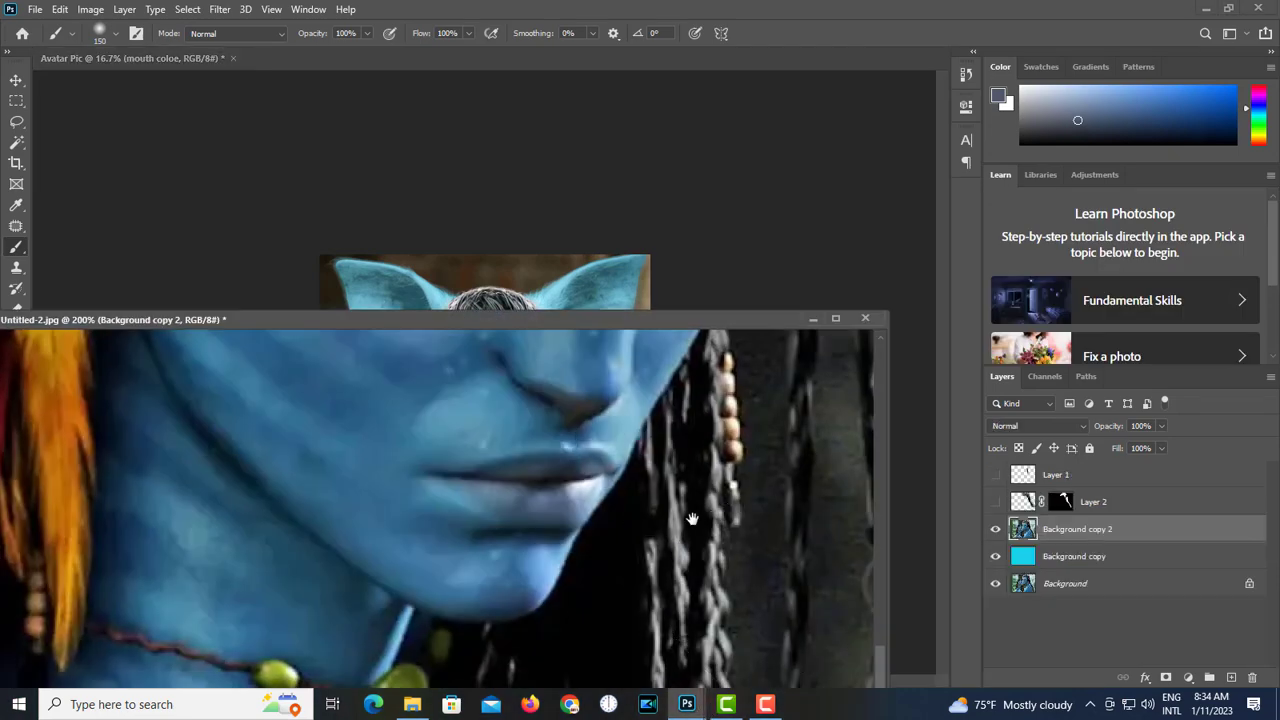
- Create a new layer directly above Layer 4 in Avatar Pic and name it "Skin blue"
{"action": "scroll", "coordinate": [690, 520], "scroll_direction": "down", "scroll_amount": 3}
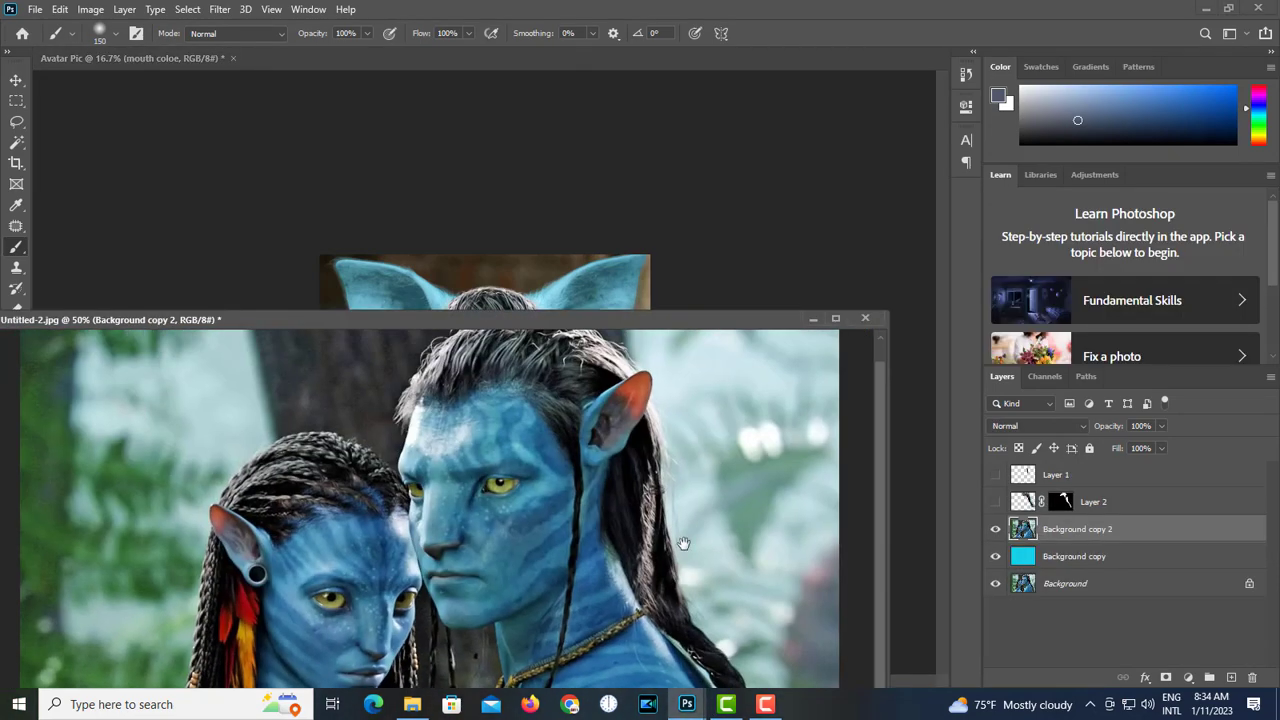
{"action": "left_click", "coordinate": [813, 320]}
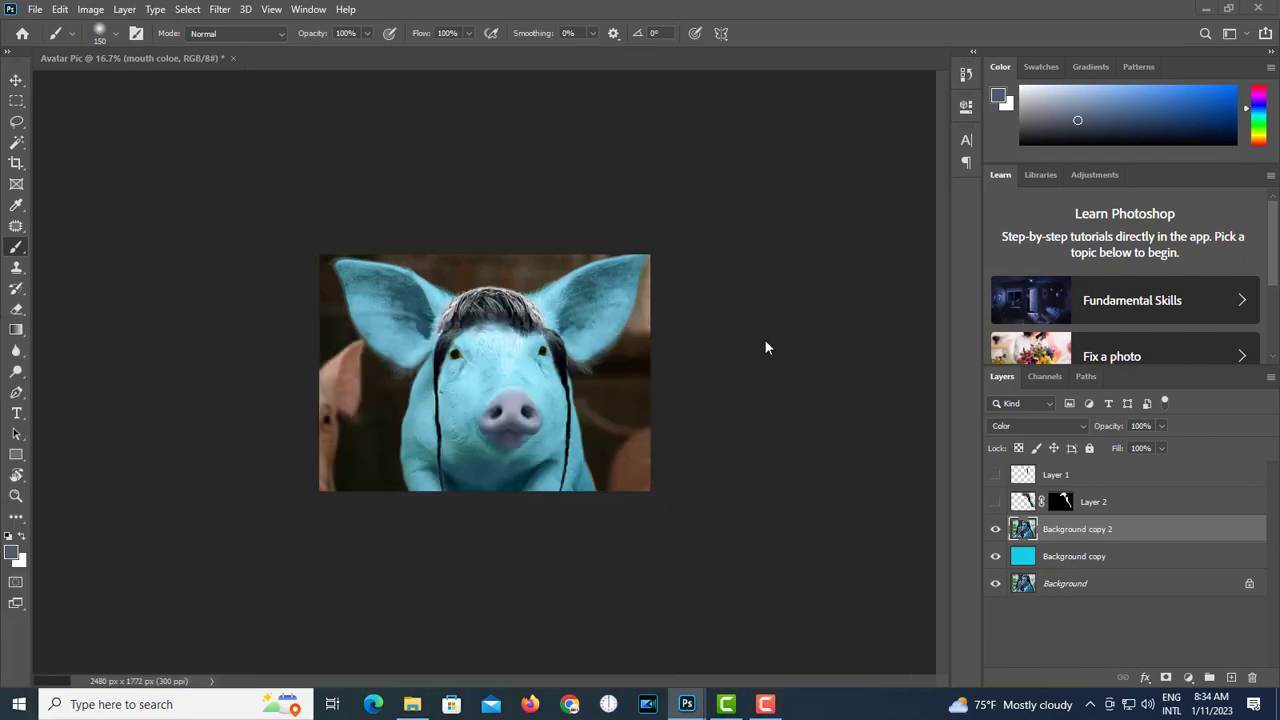
{"action": "scroll", "coordinate": [518, 451], "scroll_direction": "up", "scroll_amount": 1}
{"action": "left_click", "coordinate": [1100, 632]}
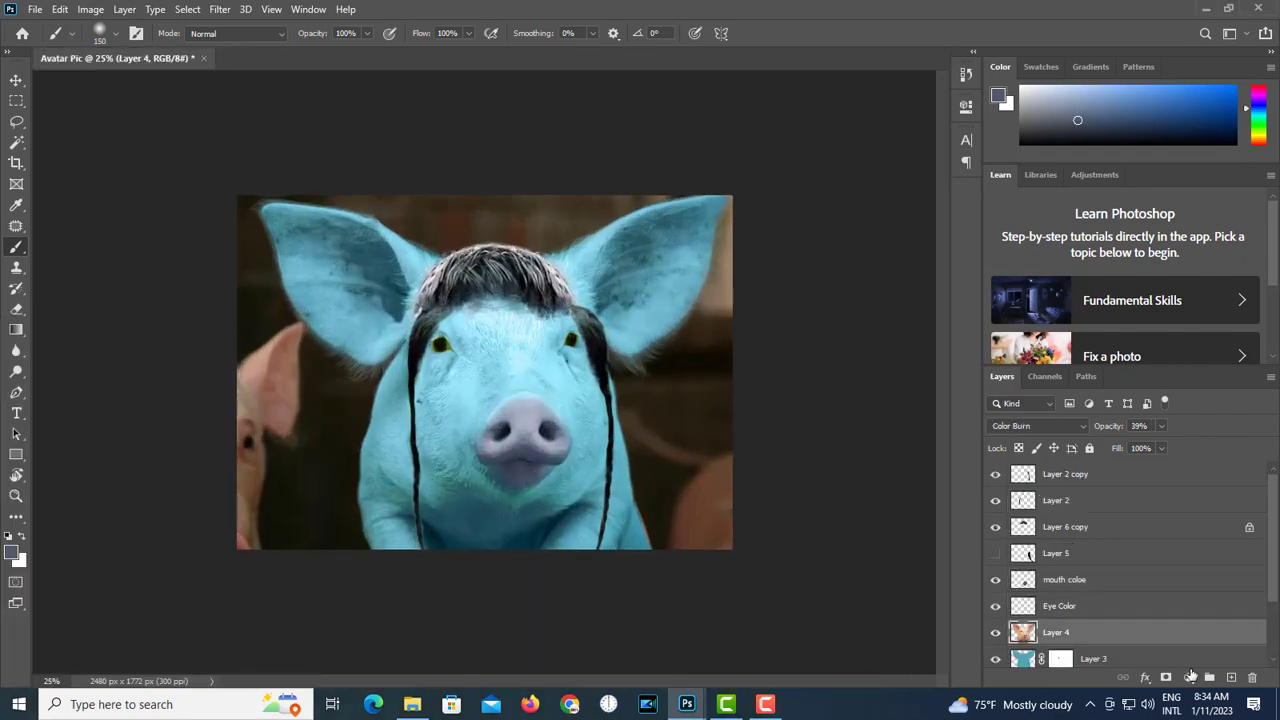
{"action": "left_click", "coordinate": [1231, 677]}
{"action": "double_click", "coordinate": [1060, 632]}
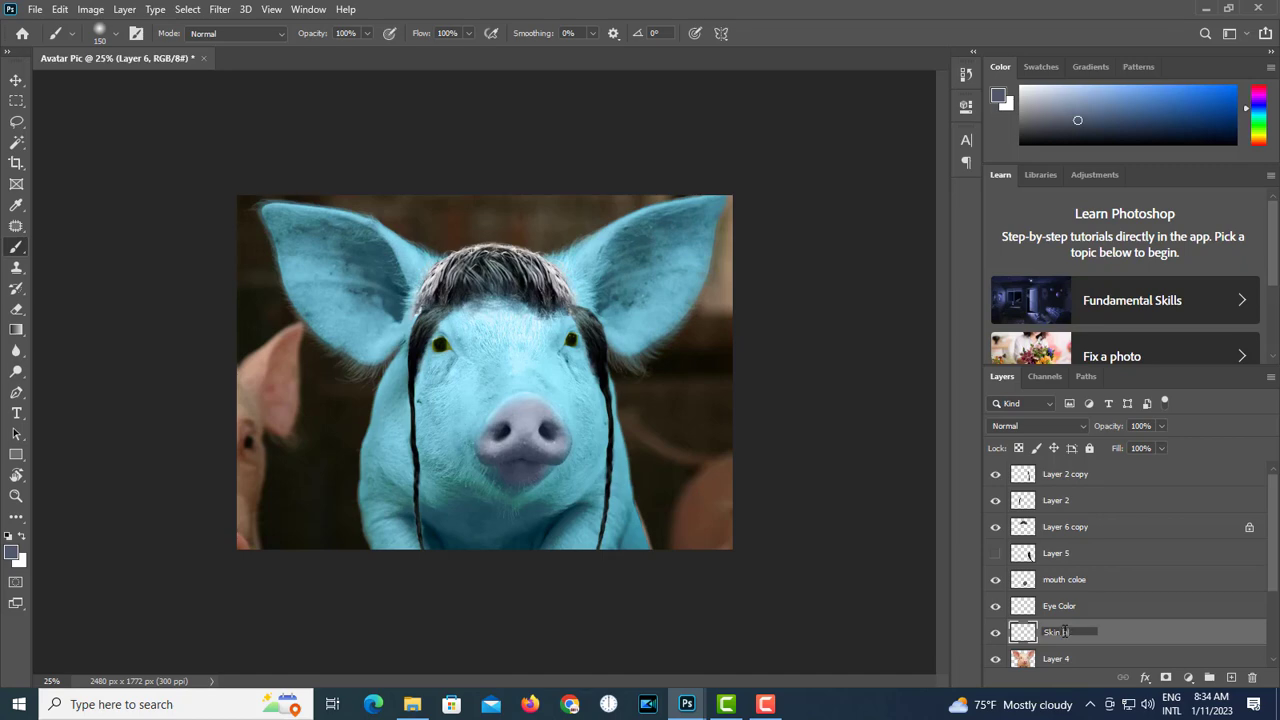
{"action": "type", "text": "Skin blue"}
{"action": "key", "text": "Return"}
- Sample the dark blue skin colour from the male character's cheek in Untitled-2.jpg and return to Avatar Pic
{"action": "mouse_move", "coordinate": [687, 704]}
{"action": "left_click", "coordinate": [790, 640]}
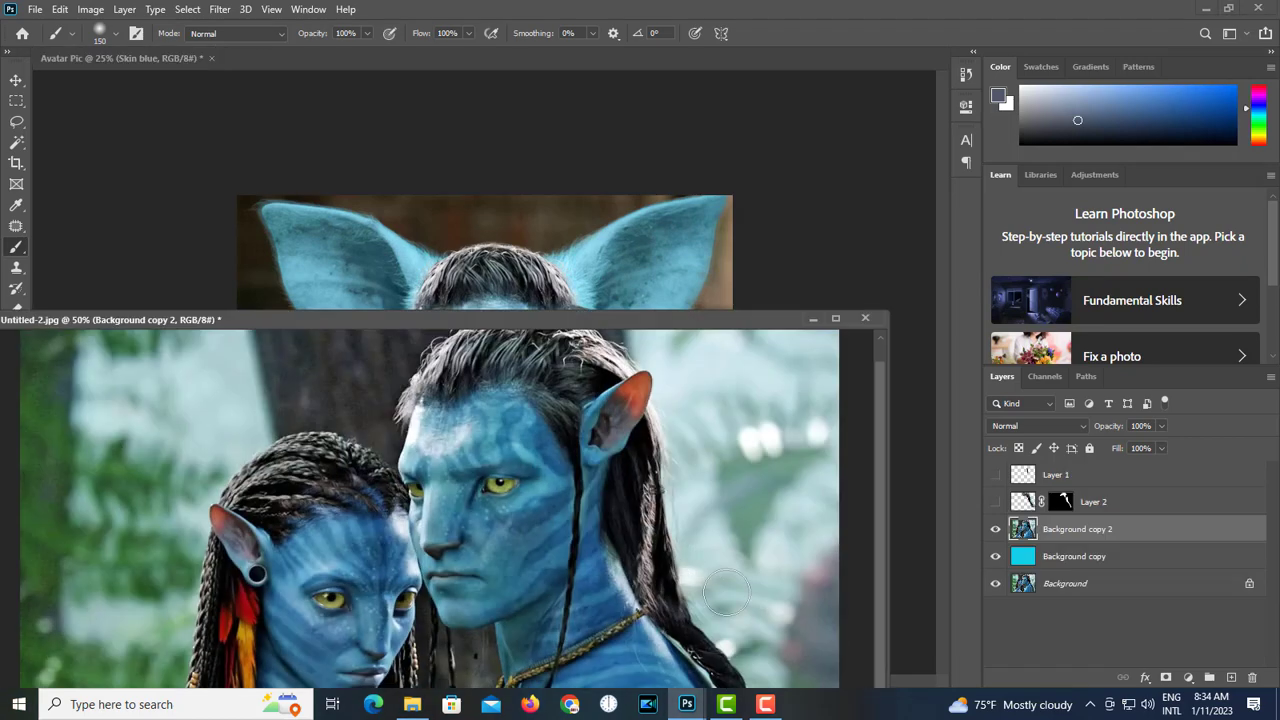
{"action": "left_click", "coordinate": [16, 205]}
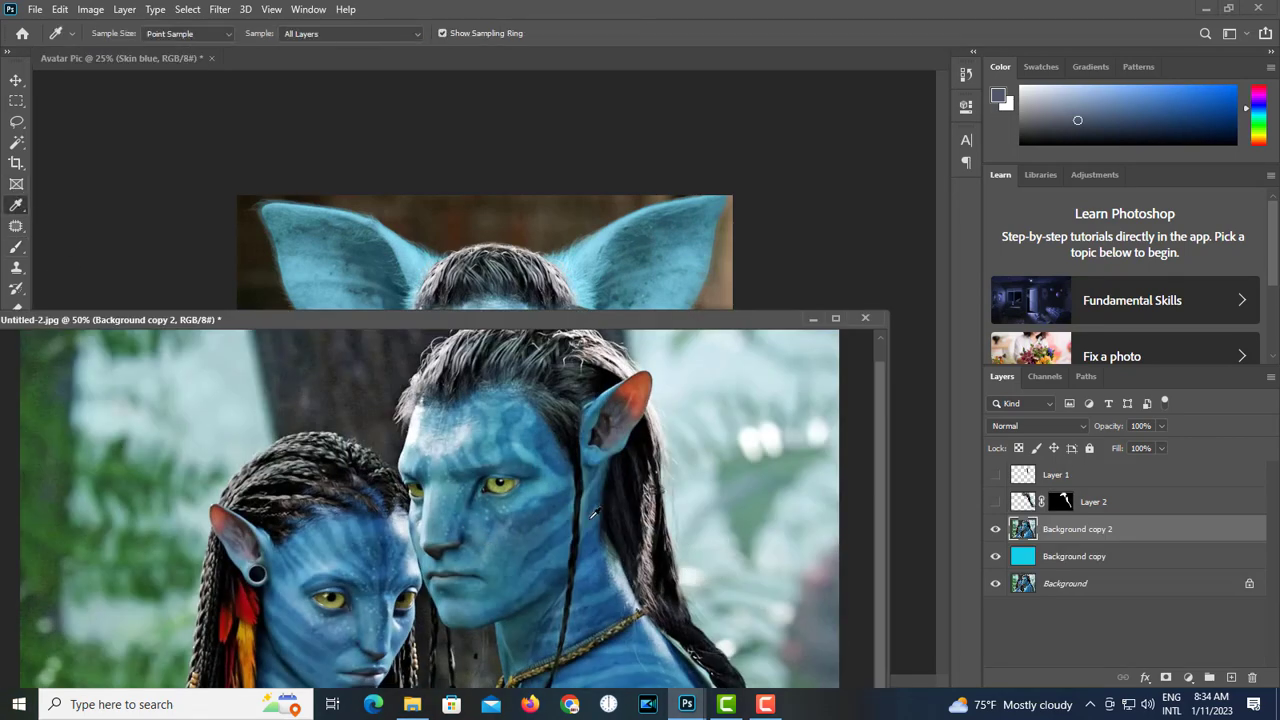
{"action": "left_click", "coordinate": [565, 534]}
{"action": "left_click", "coordinate": [813, 318]}
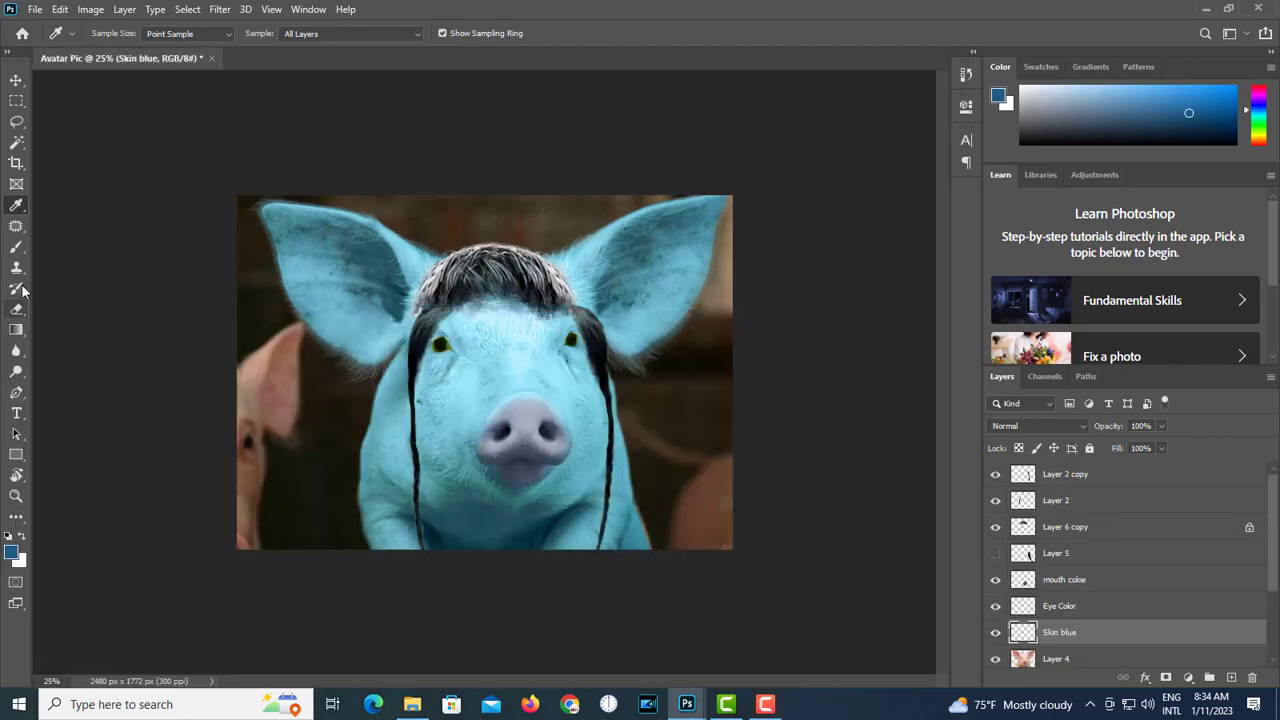
- Set the brush hardness to 56% and reduce the brush size to 60
{"action": "left_click", "coordinate": [16, 247]}
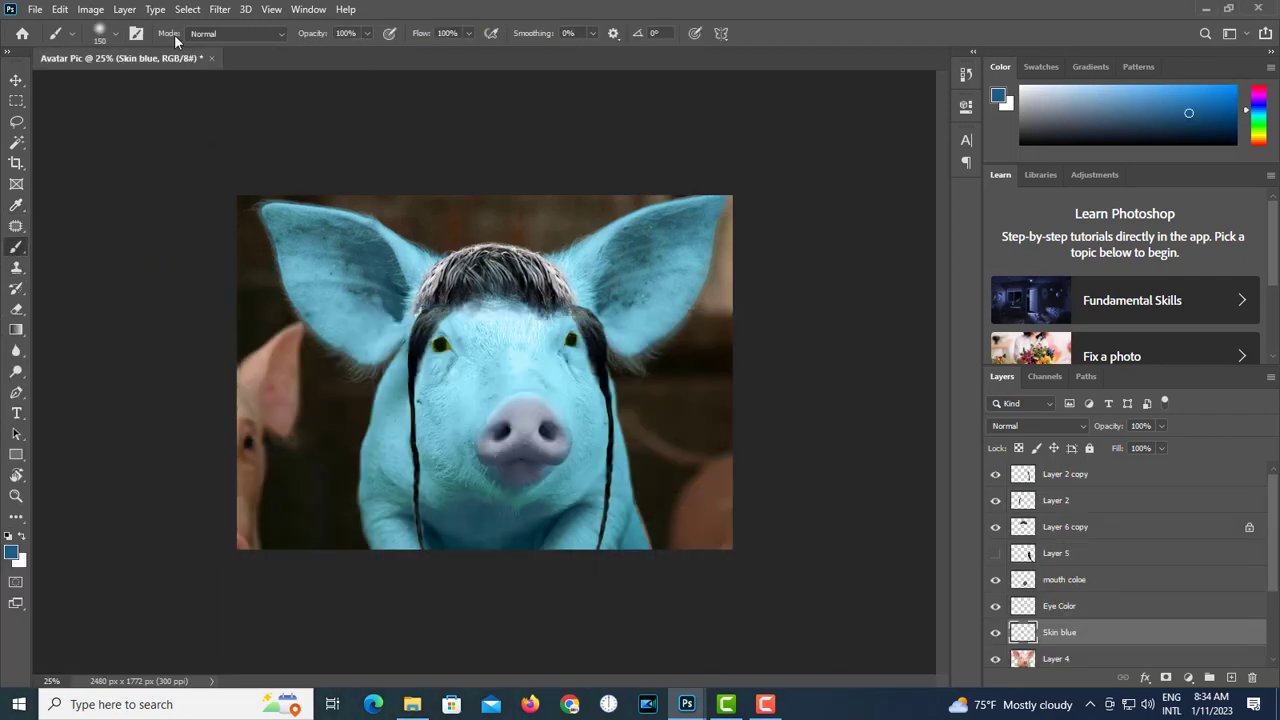
{"action": "left_click", "coordinate": [116, 34]}
{"action": "left_click", "coordinate": [146, 119]}
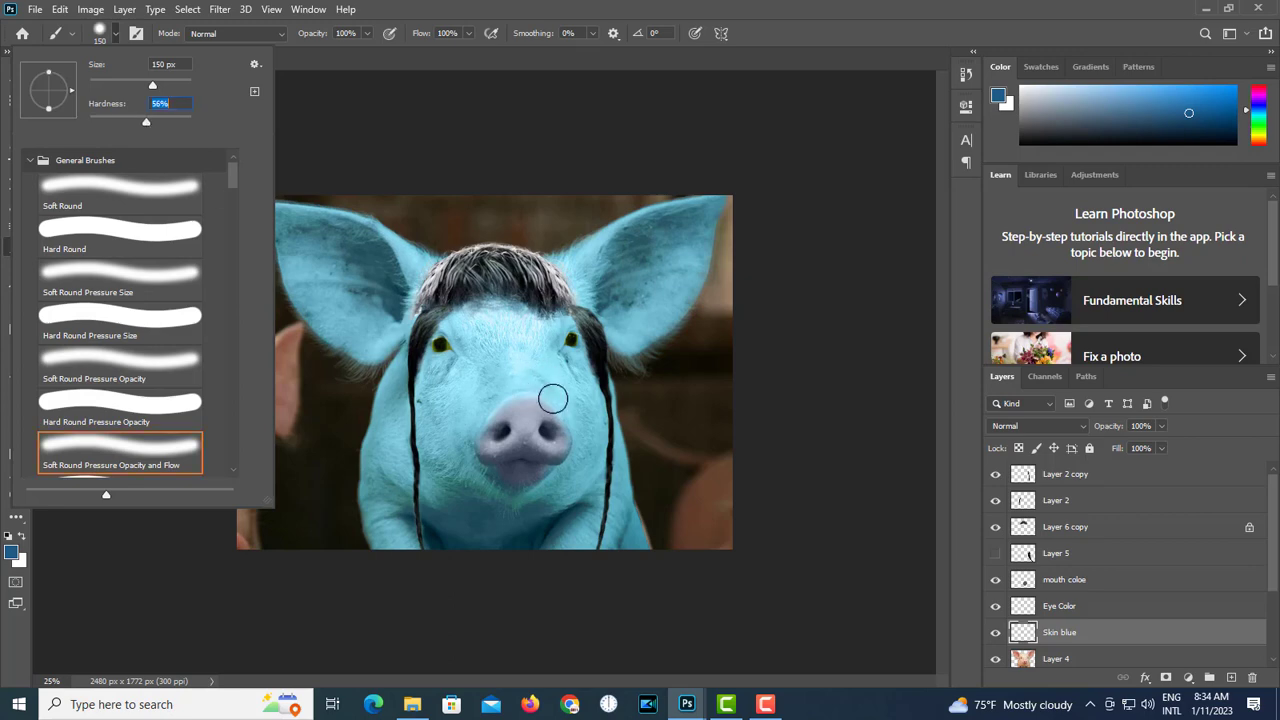
{"action": "left_click", "coordinate": [553, 399]}
{"action": "key", "text": "bracketleft"}
{"action": "key", "text": "bracketleft"}
{"action": "key", "text": "bracketleft"}
{"action": "key", "text": "ctrl+plus"}
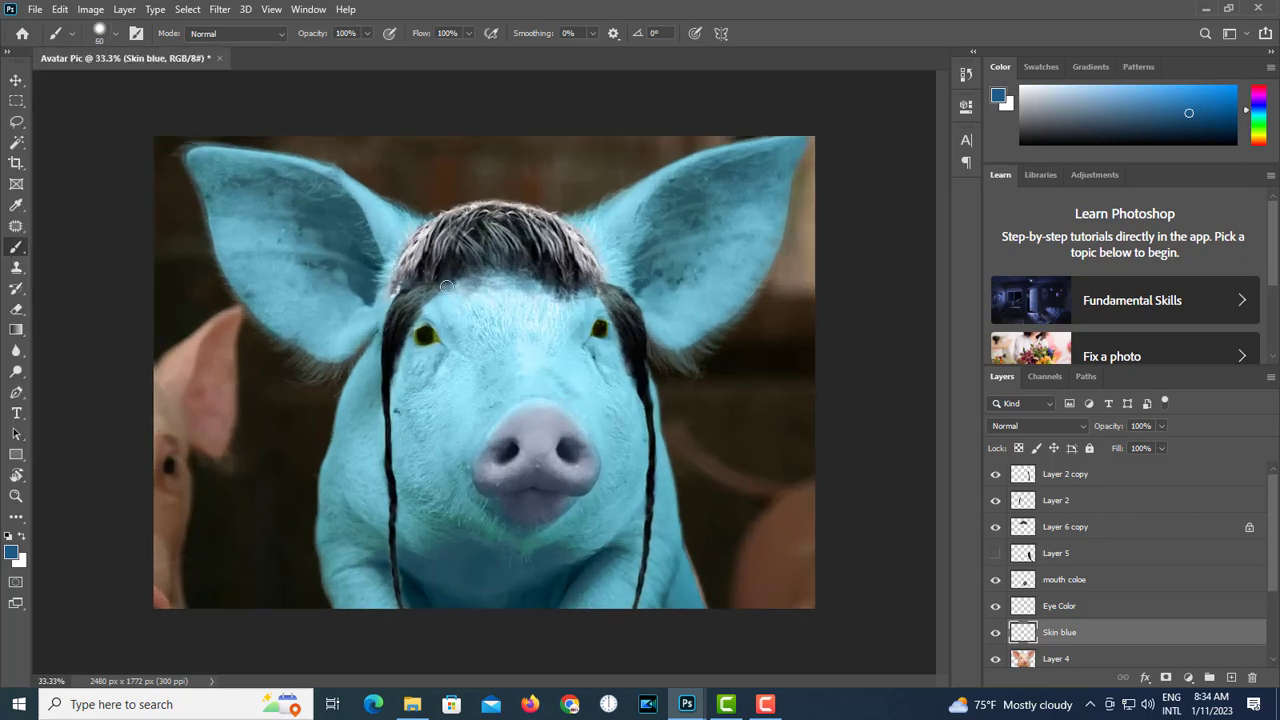
- Try painting a dark blue stripe across the pig's forehead on the Skin blue layer
{"action": "left_click_drag", "start_coordinate": [446, 287], "coordinate": [494, 336]}
{"action": "key", "text": "ctrl+z"}
{"action": "key", "text": "ctrl+plus"}
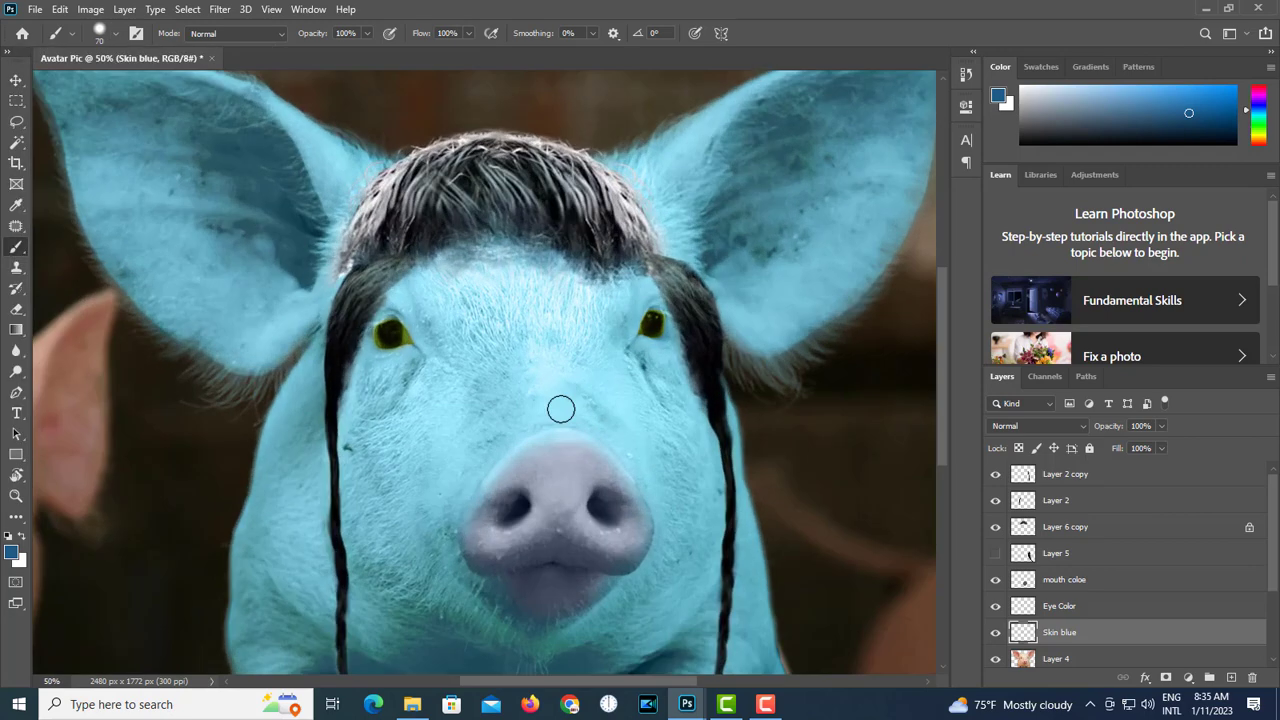
{"action": "left_click_drag", "start_coordinate": [421, 267], "coordinate": [498, 338]}
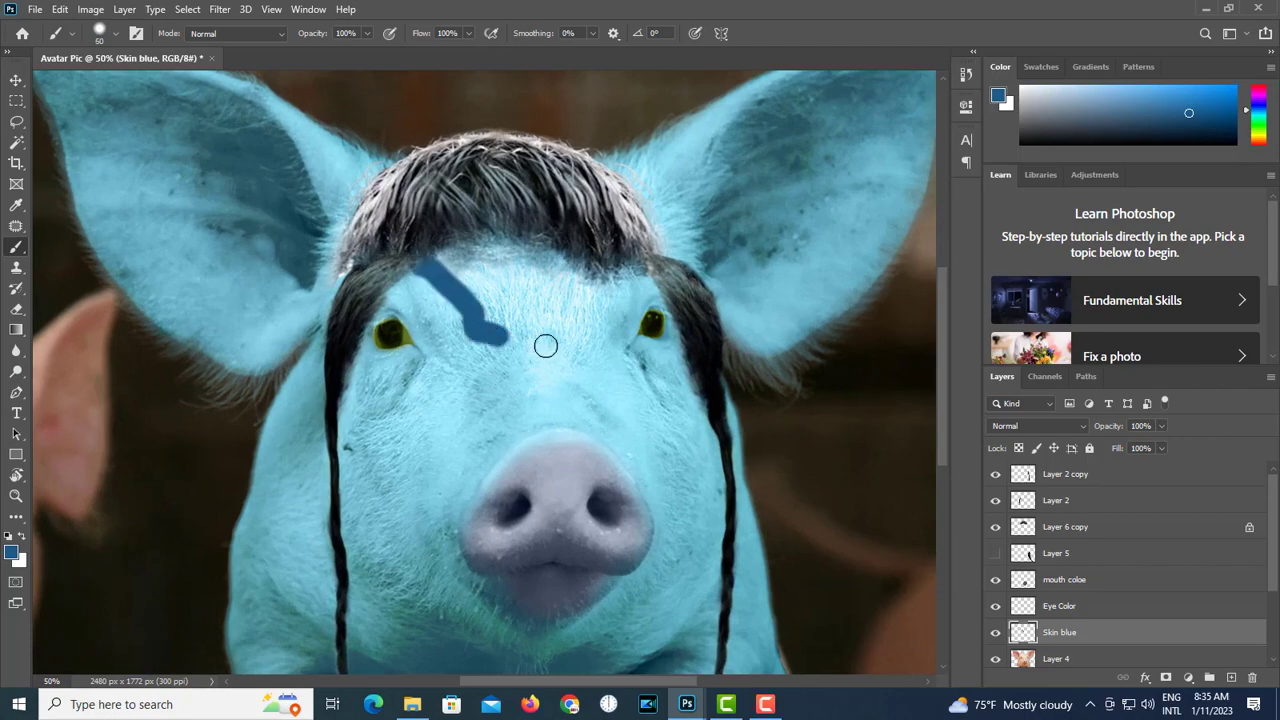
{"action": "key", "text": "ctrl+z"}
- Switch to Untitled-2.jpg and move its window up to show more of both characters
{"action": "mouse_move", "coordinate": [687, 704]}
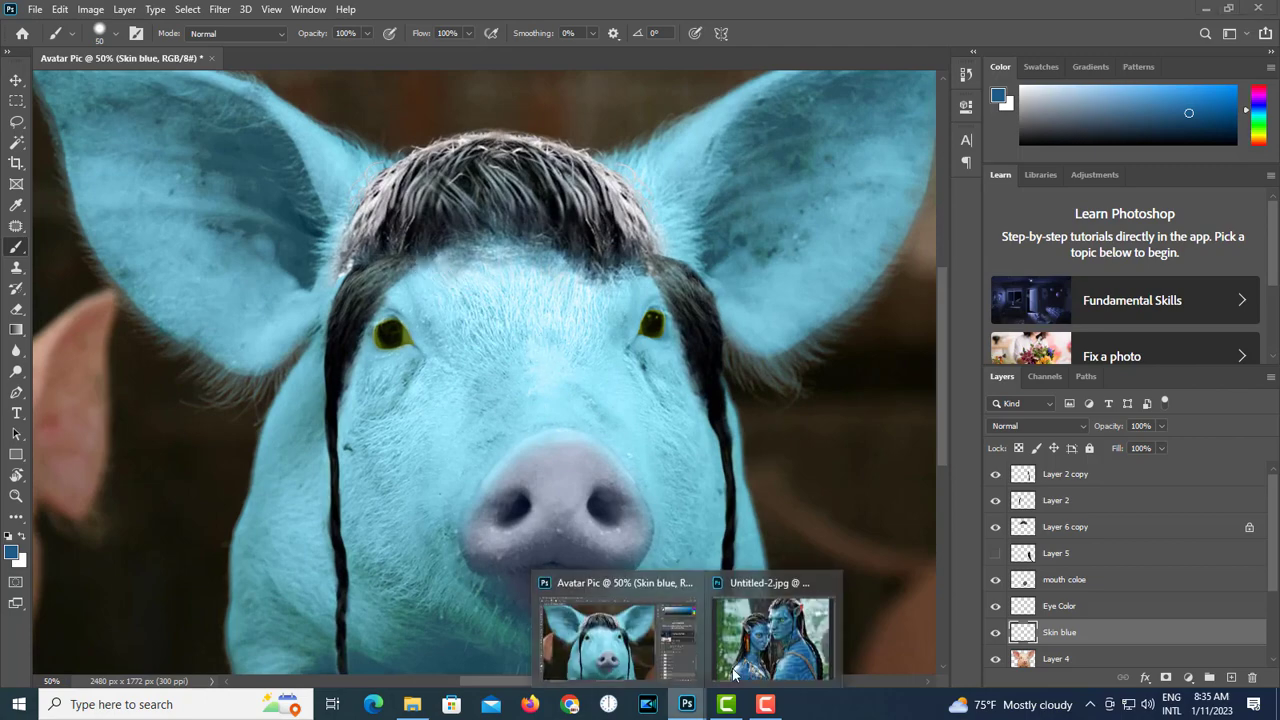
{"action": "left_click", "coordinate": [776, 621]}
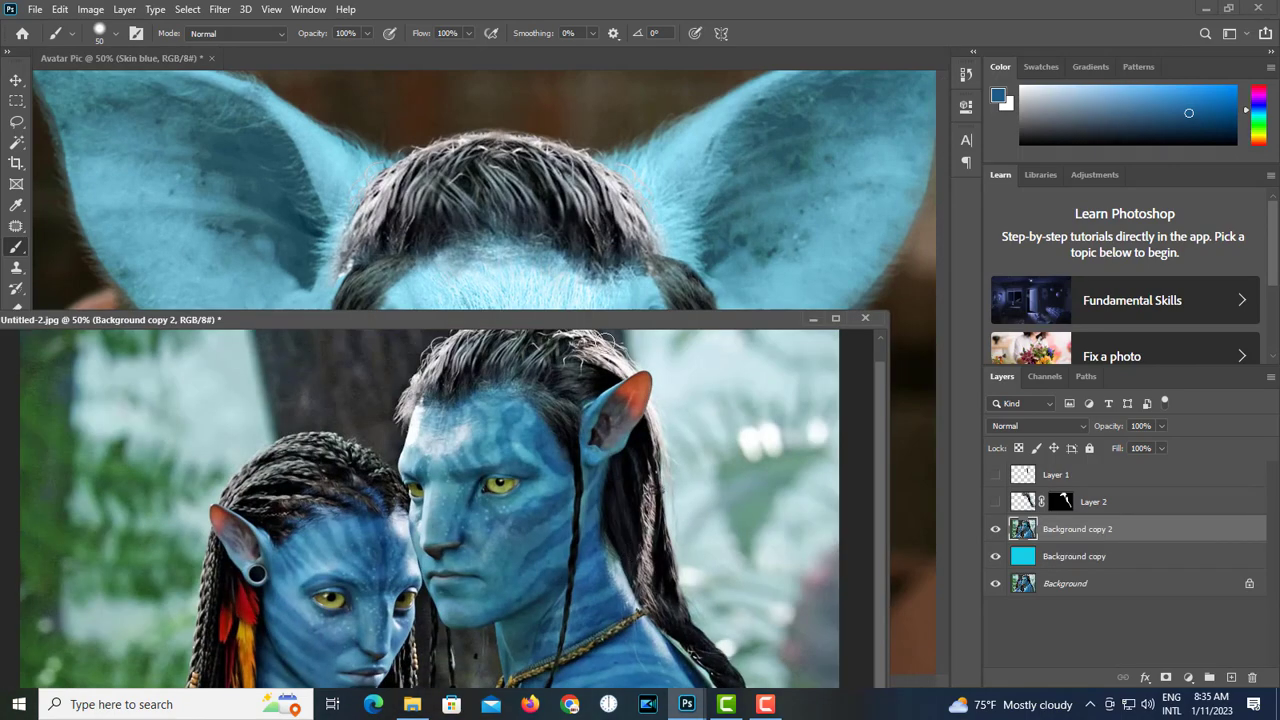
{"action": "left_click_drag", "start_coordinate": [601, 320], "coordinate": [572, 165]}
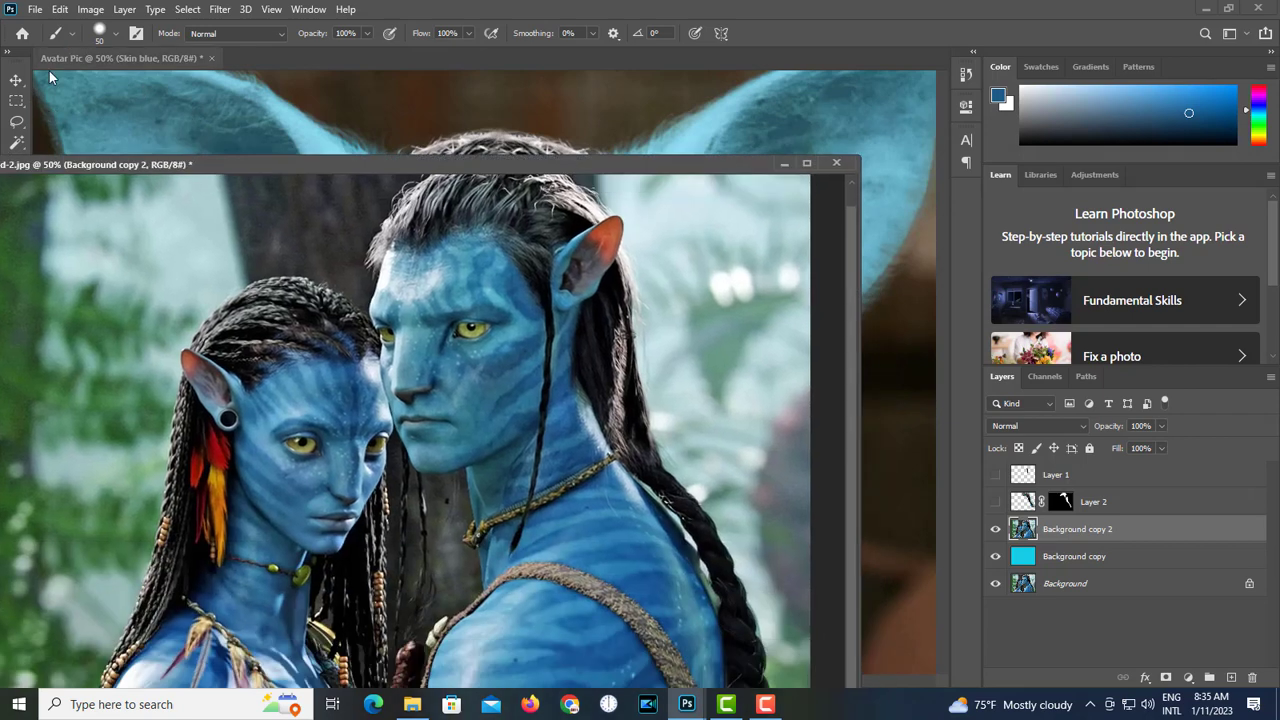
- Try selecting the blue skin on the male character's face with the Magic Wand at tolerance 32
{"action": "left_click", "coordinate": [16, 141]}
{"action": "left_click", "coordinate": [529, 389]}
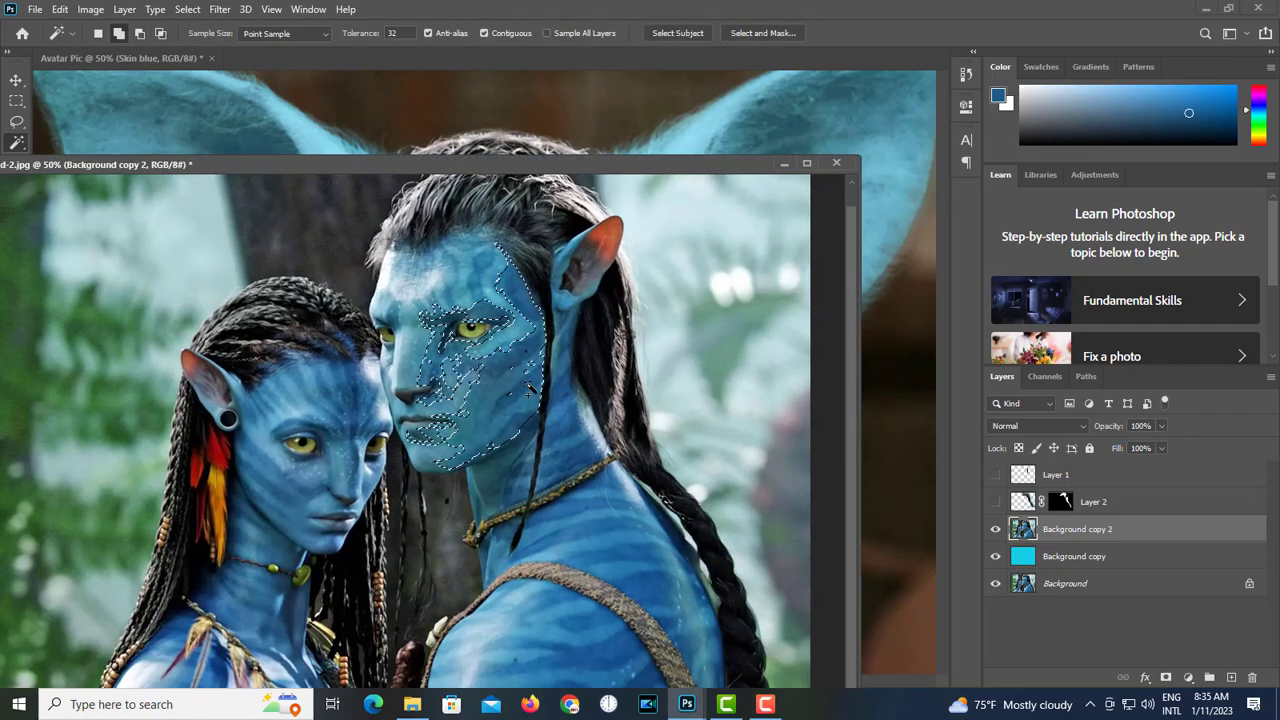
{"action": "key", "text": "ctrl+d"}
- Try selecting the dark blue skin tones by sampling the male character's cheek with Color Range at a fuzziness of about 17
{"action": "left_click", "coordinate": [187, 9]}
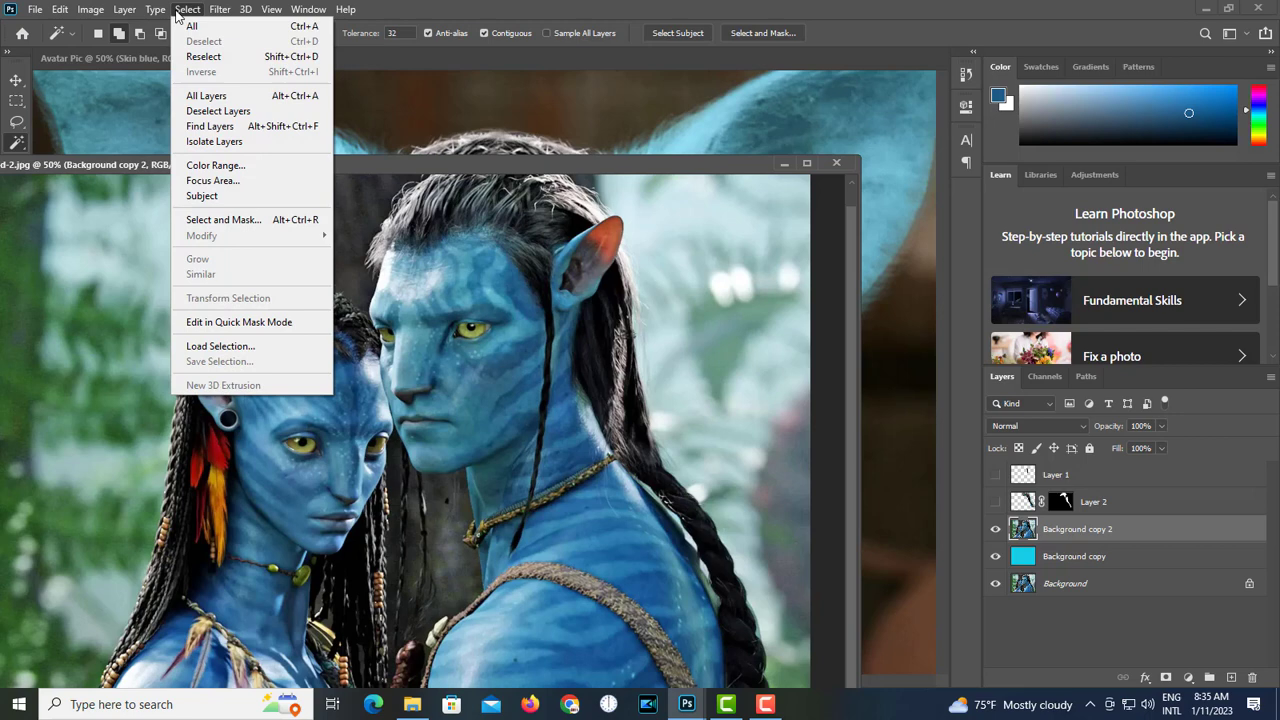
{"action": "left_click", "coordinate": [248, 173]}
{"action": "left_click_drag", "start_coordinate": [560, 94], "coordinate": [751, 133]}
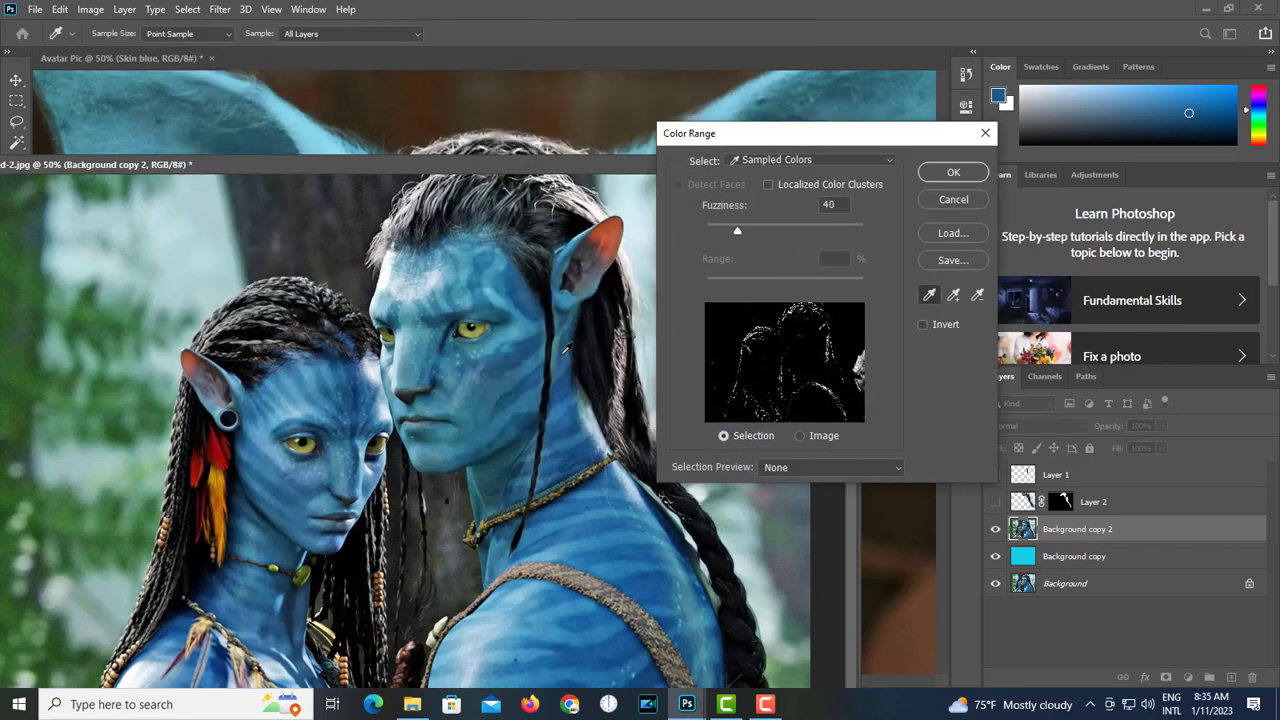
{"action": "left_click", "coordinate": [530, 380]}
{"action": "left_click_drag", "start_coordinate": [737, 231], "coordinate": [719, 230]}
{"action": "left_click", "coordinate": [953, 172]}
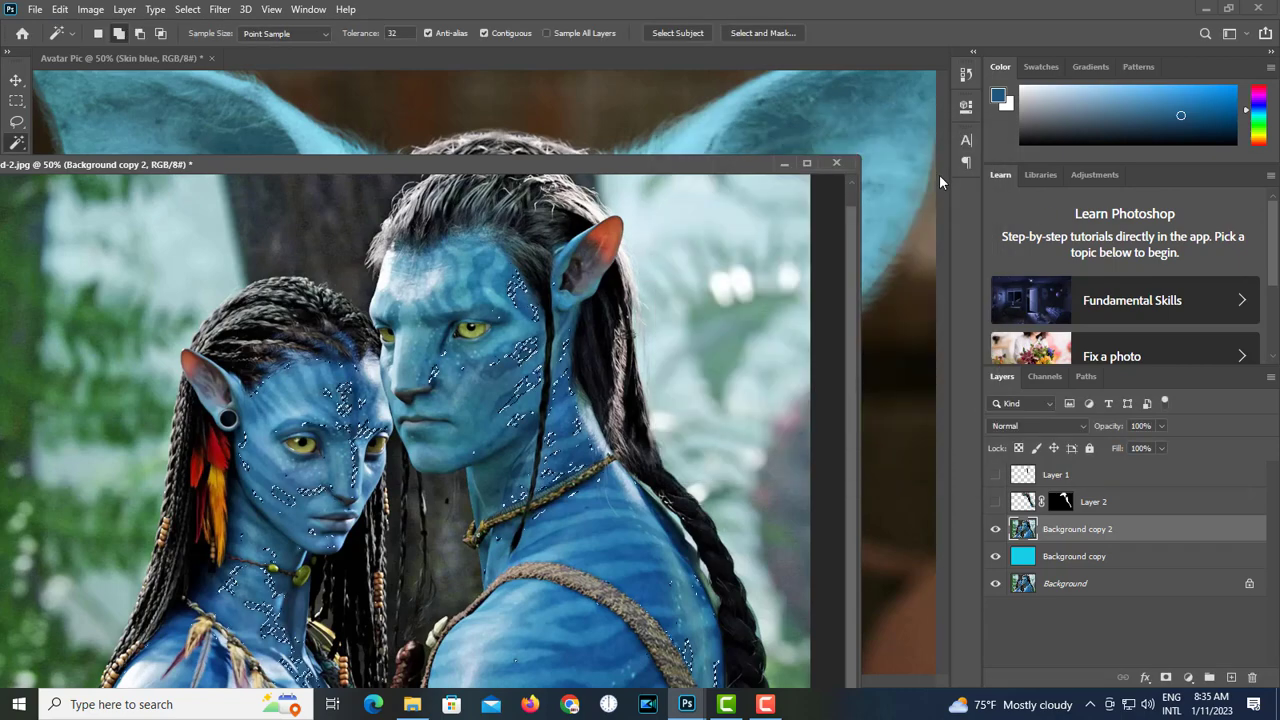
- Try the Color Range skin selection again with fuzziness 31, and clear the resulting selection
{"action": "left_click", "coordinate": [186, 12]}
{"action": "left_click", "coordinate": [240, 172]}
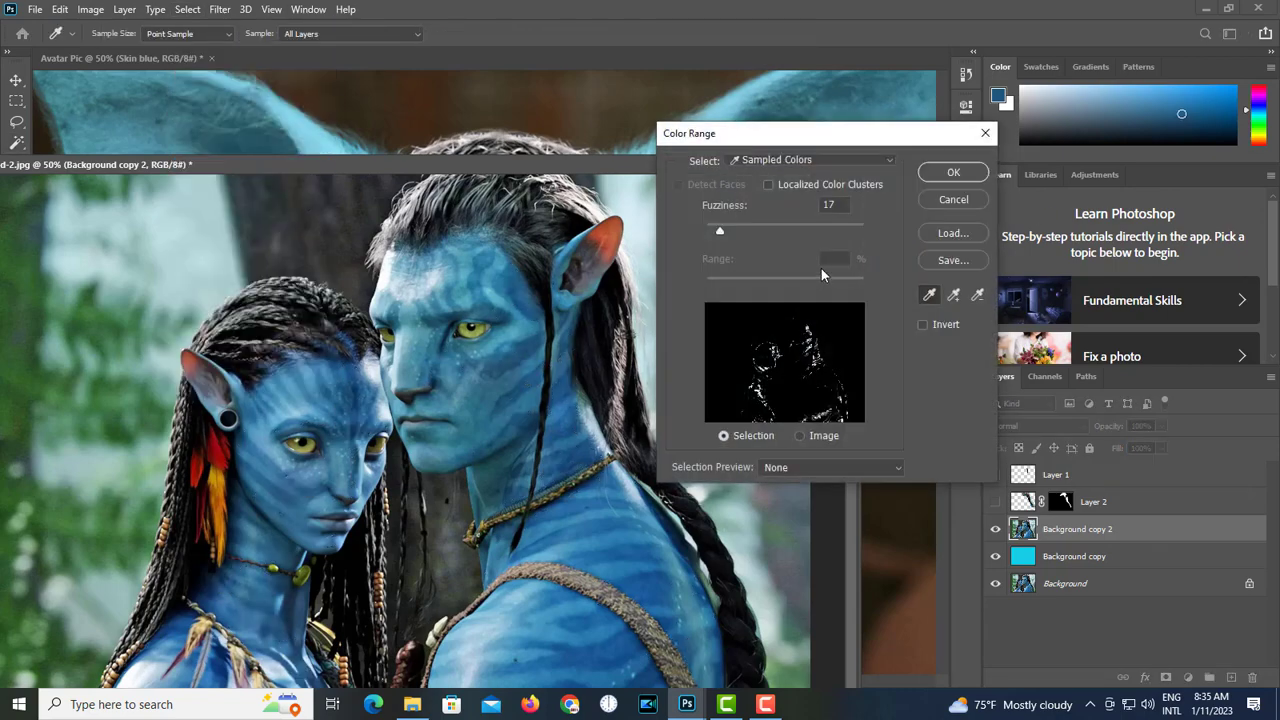
{"action": "left_click_drag", "start_coordinate": [719, 230], "coordinate": [741, 231]}
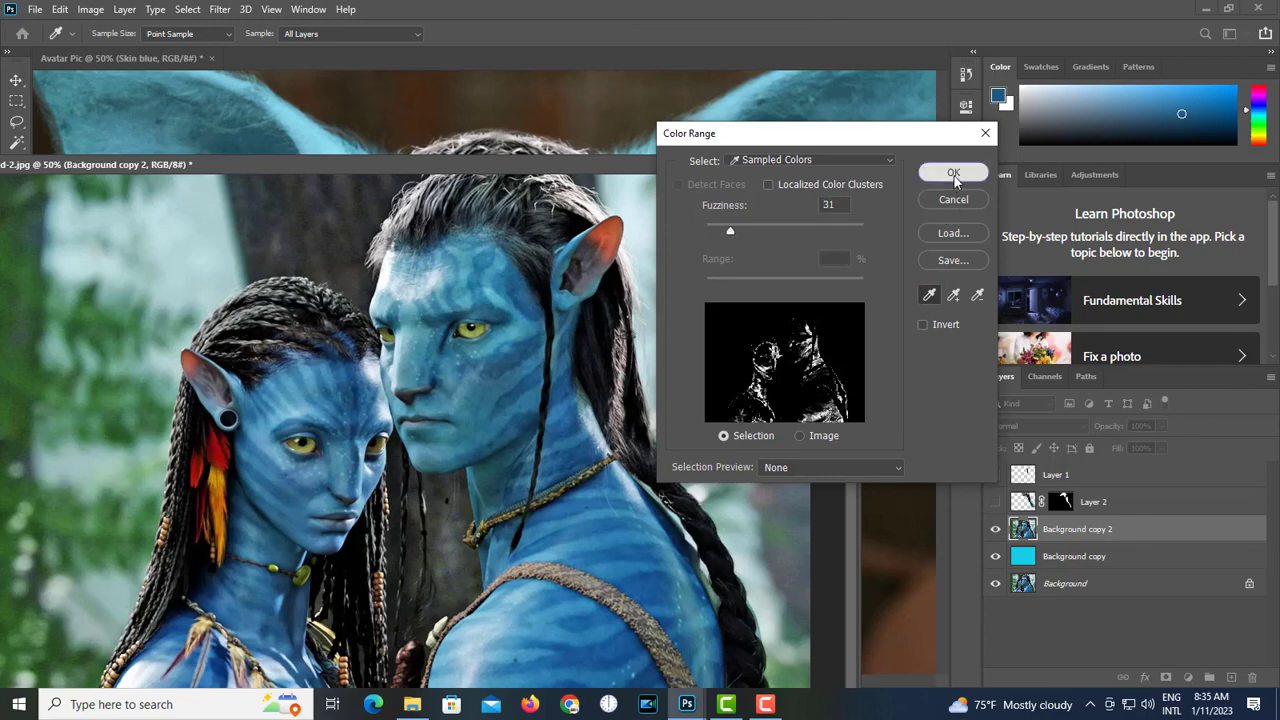
{"action": "left_click", "coordinate": [953, 172]}
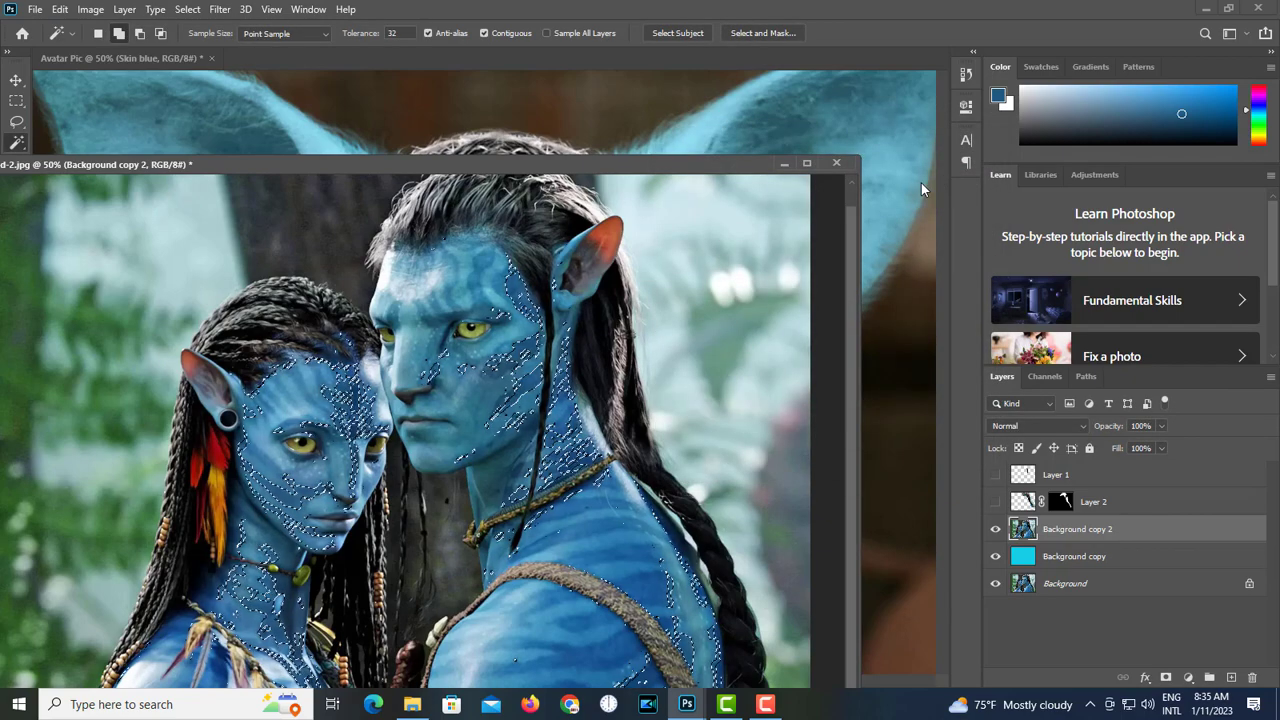
{"action": "key", "text": "ctrl+d"}
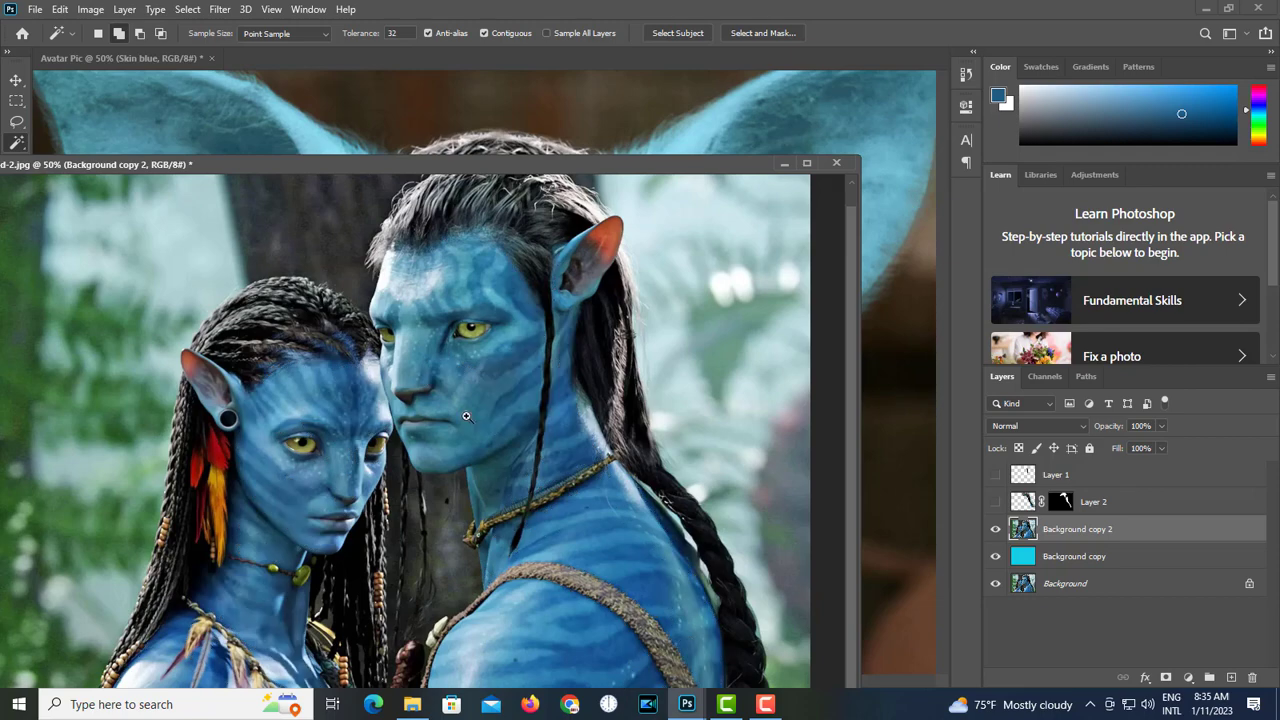
- Try deleting the male character's blue cheek skin on Background copy 2 using a Magic Wand selection at tolerance 32
{"action": "scroll", "coordinate": [463, 415], "scroll_direction": "up", "scroll_amount": 2}
{"action": "left_click", "coordinate": [528, 399]}
{"action": "key", "text": "Delete"}
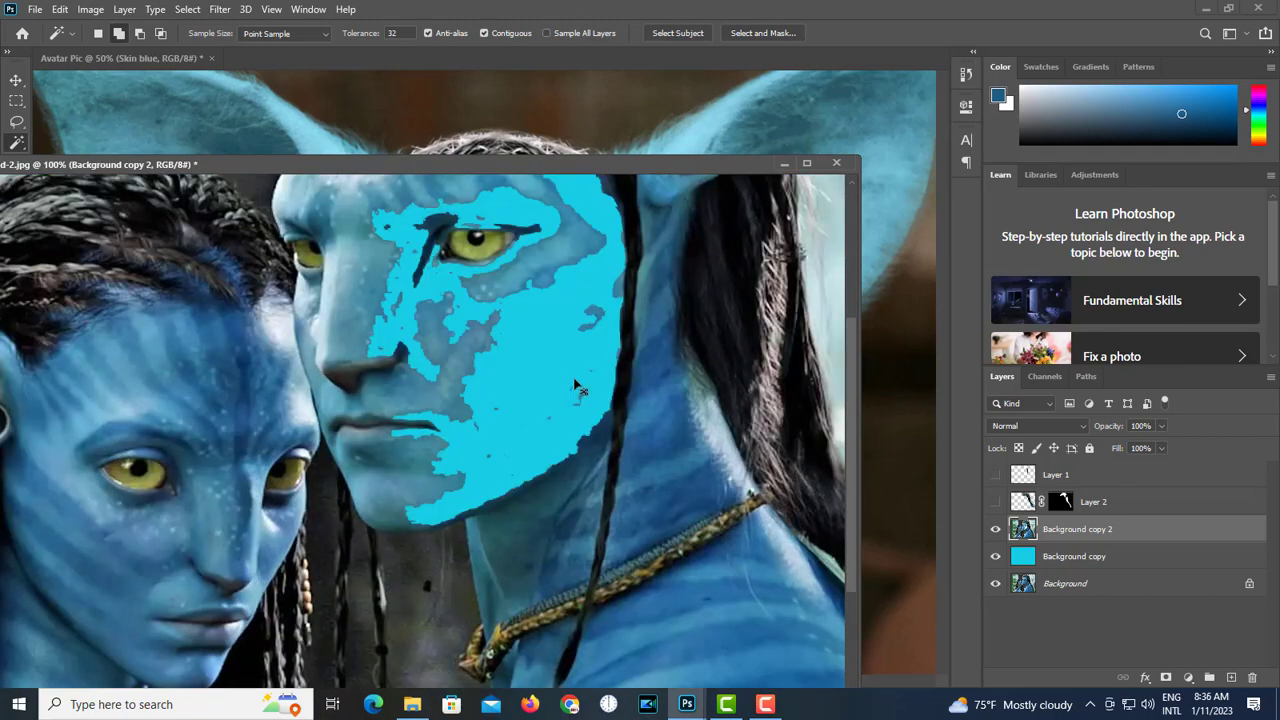
{"action": "key", "text": "ctrl+z"}
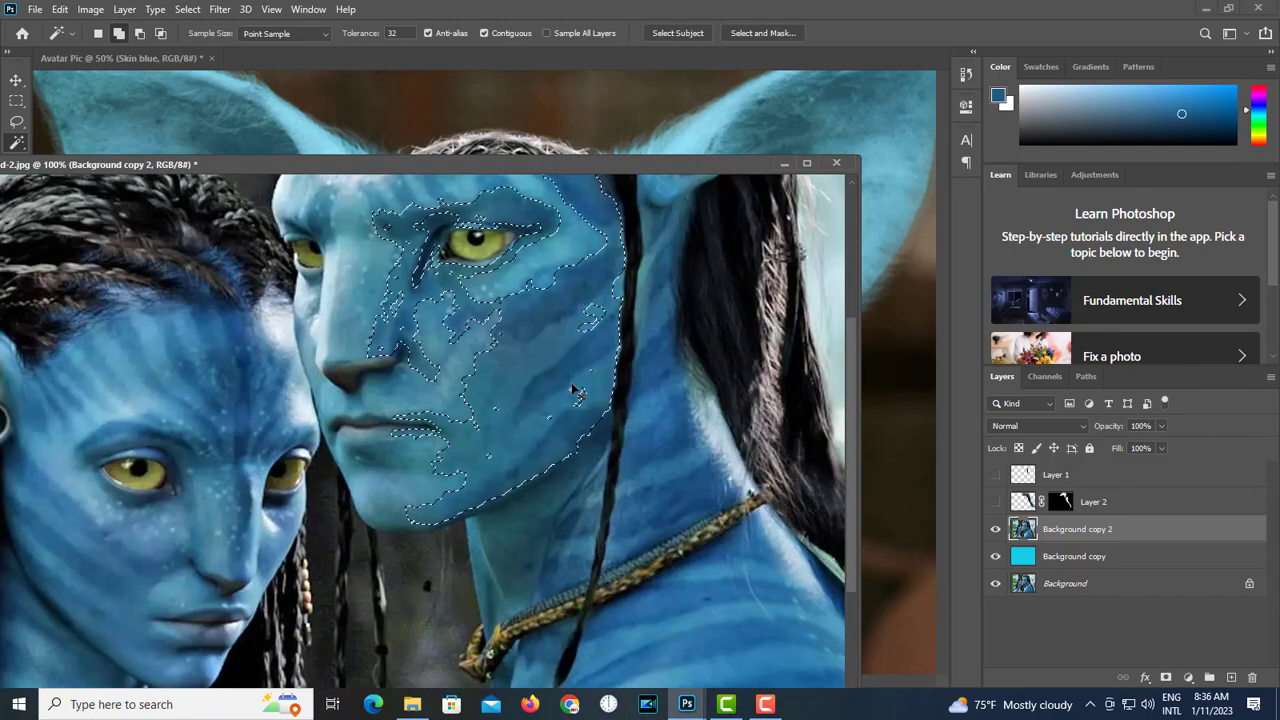
{"action": "key", "text": "ctrl+d"}
- Return to Avatar Pic in full-screen view and outline a tapering stripe on the left side of the pig's forehead with the Lasso
{"action": "left_click", "coordinate": [455, 146]}
{"action": "key", "text": "f"}
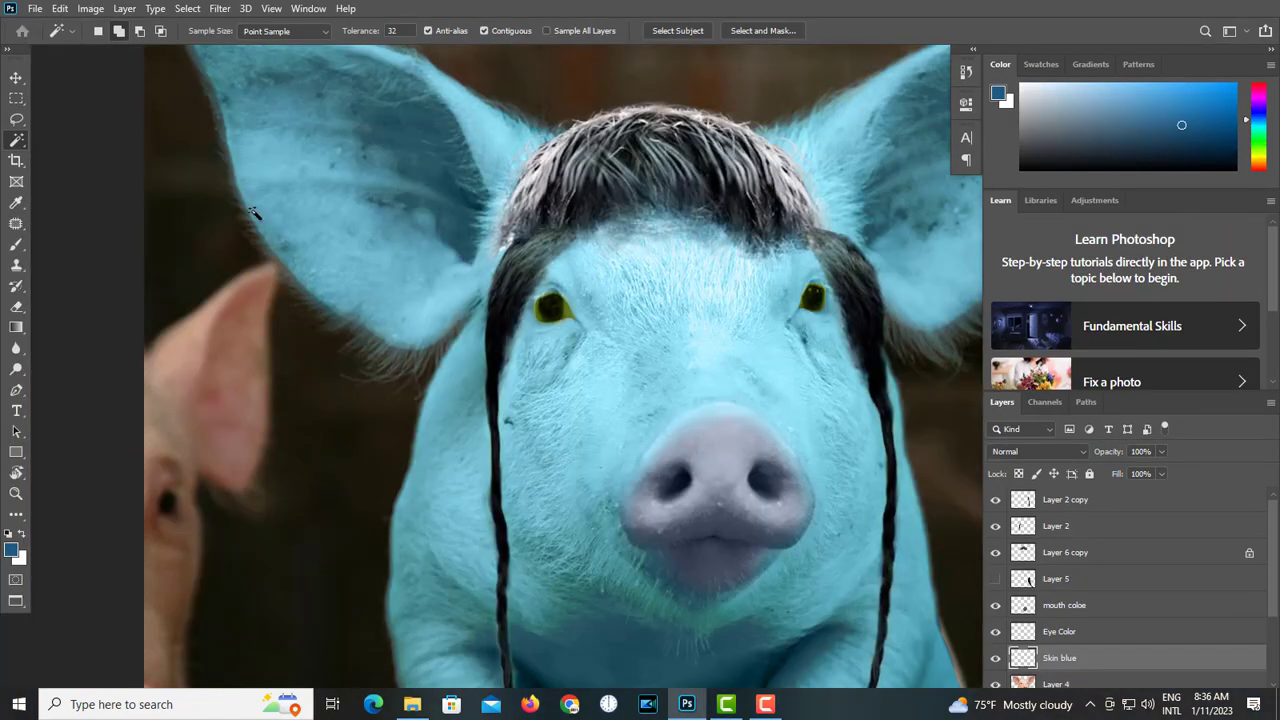
{"action": "key", "text": "l"}
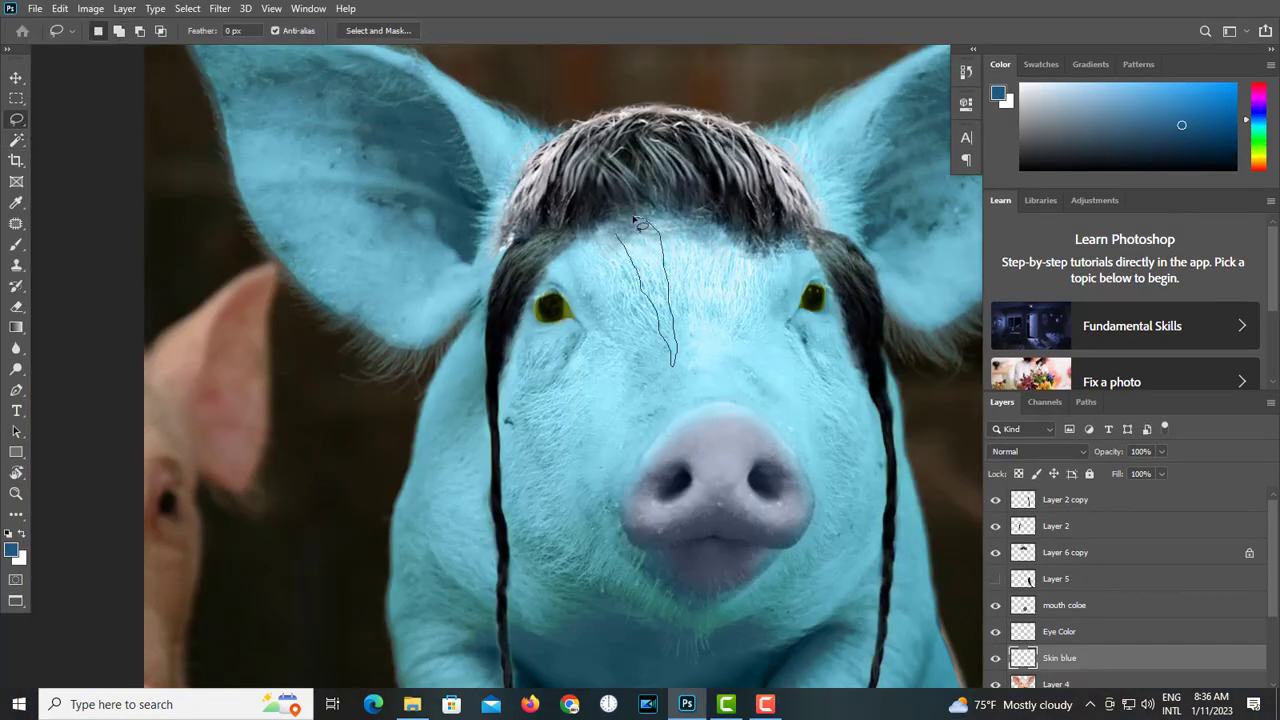
{"action": "left_click_drag", "start_coordinate": [620, 232], "coordinate": [622, 229]}
{"action": "left_click_drag", "start_coordinate": [705, 332], "coordinate": [712, 293]}
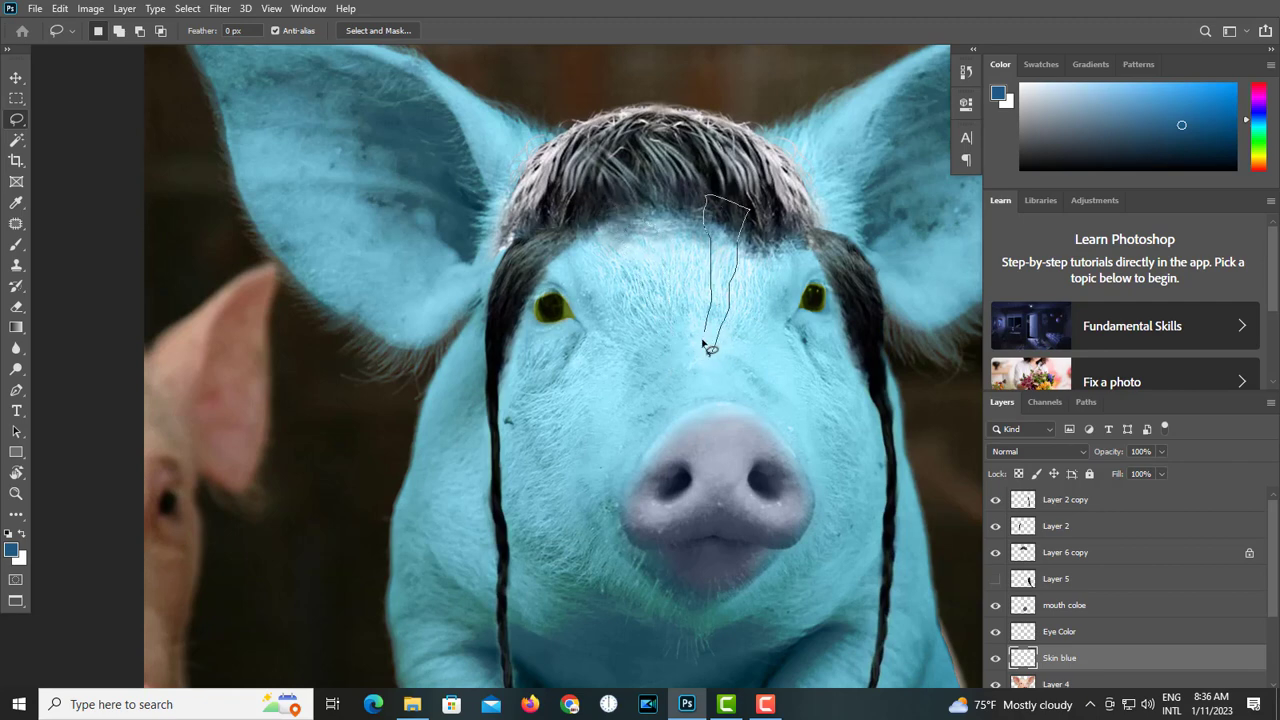
{"action": "left_click_drag", "start_coordinate": [705, 345], "coordinate": [704, 340]}
{"action": "left_click_drag", "start_coordinate": [587, 230], "coordinate": [622, 299]}
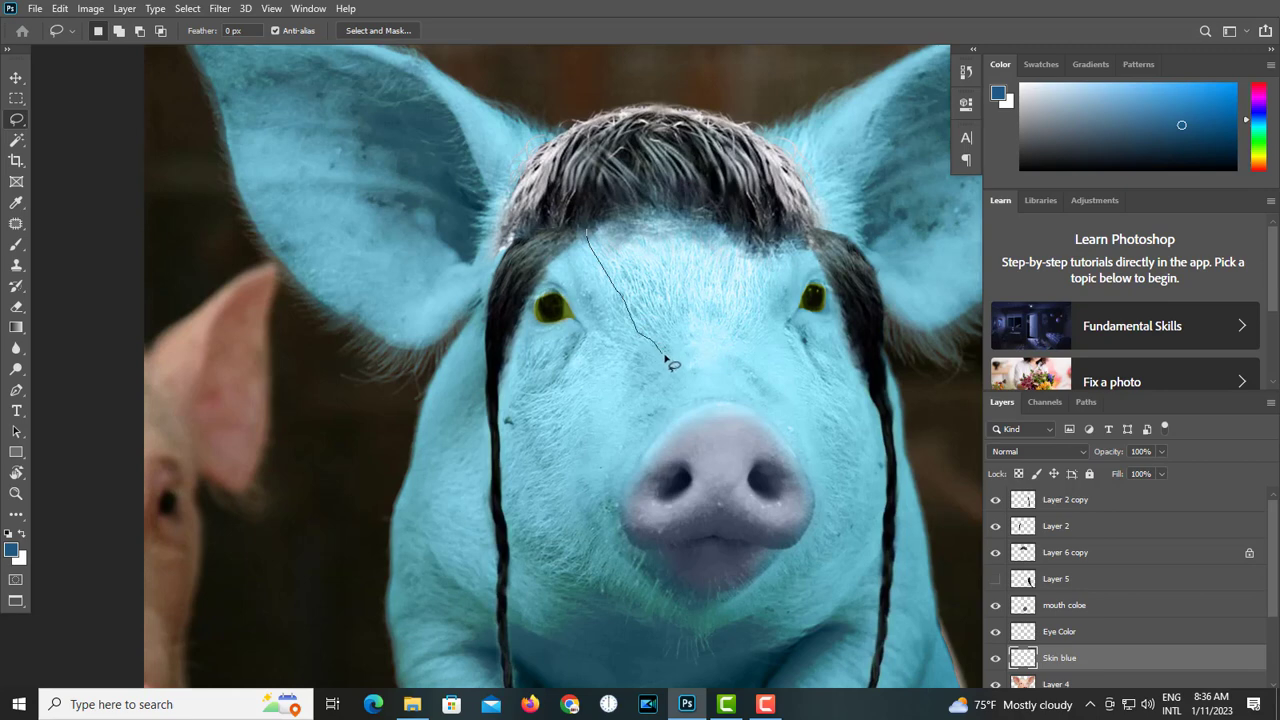
{"action": "mouse_move", "coordinate": [665, 357]}
{"action": "left_mouse_down"}
{"action": "mouse_move", "coordinate": [642, 240]}
{"action": "mouse_move", "coordinate": [643, 332]}
{"action": "mouse_move", "coordinate": [665, 345]}
{"action": "left_mouse_up"}
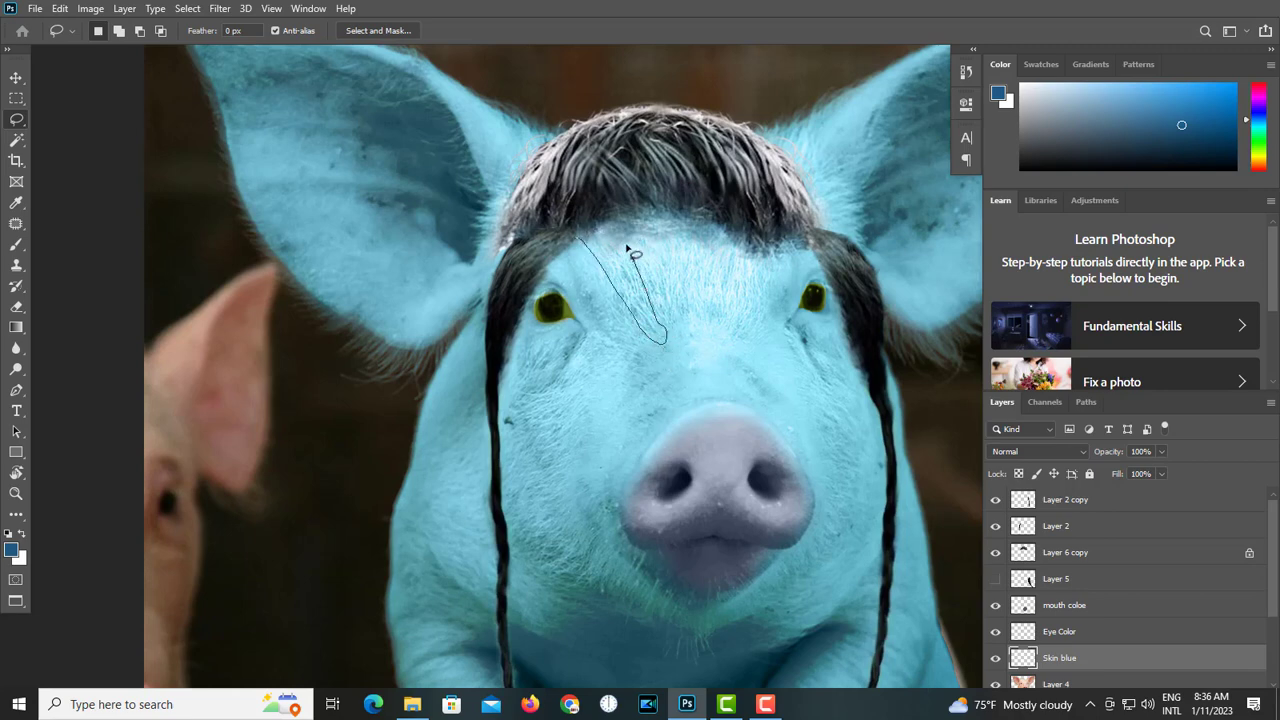
- Set the Lasso to add to the selection and outline two more tapering stripes on the middle and right of the forehead
{"action": "left_click", "coordinate": [119, 31]}
{"action": "mouse_move", "coordinate": [660, 222]}
{"action": "left_mouse_down"}
{"action": "mouse_move", "coordinate": [698, 333]}
{"action": "mouse_move", "coordinate": [705, 273]}
{"action": "mouse_move", "coordinate": [660, 185]}
{"action": "left_mouse_up"}
{"action": "mouse_move", "coordinate": [736, 315]}
{"action": "left_mouse_down"}
{"action": "mouse_move", "coordinate": [752, 240]}
{"action": "mouse_move", "coordinate": [775, 222]}
{"action": "mouse_move", "coordinate": [738, 316]}
{"action": "left_mouse_up"}
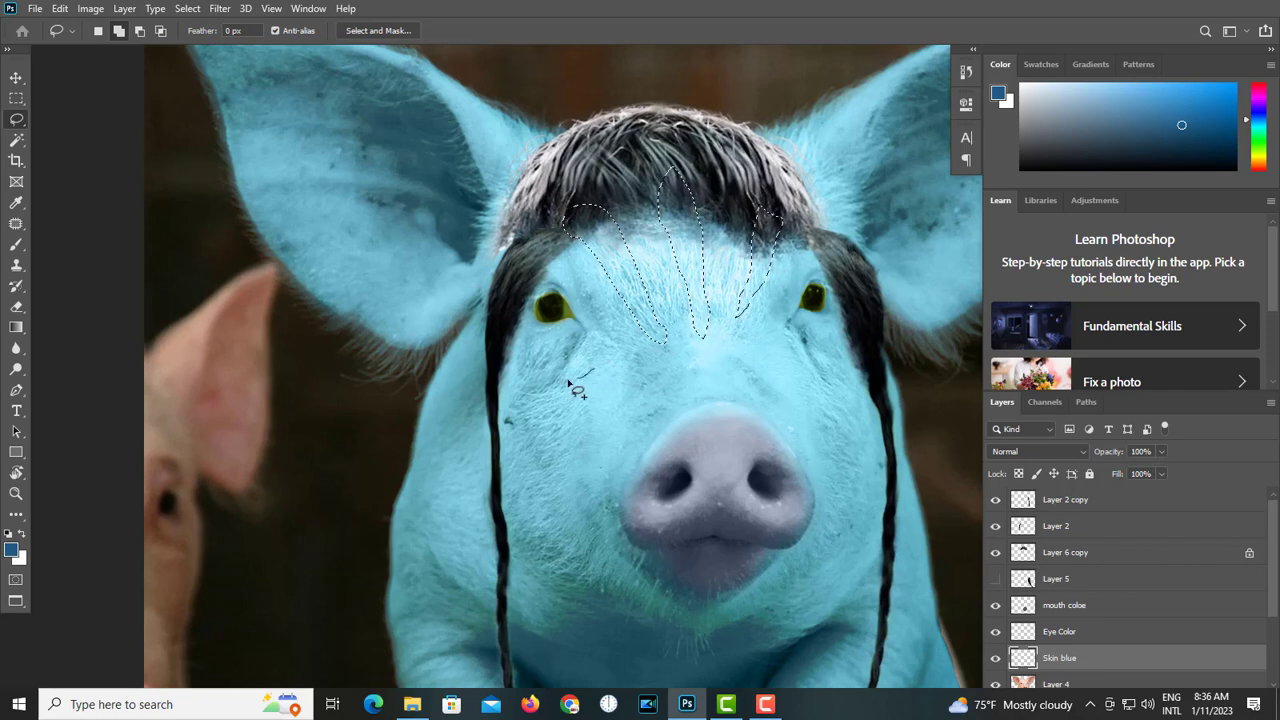
- Add stripe outlines across both of the pig's cheeks and a curved band above the snout to the selection
{"action": "mouse_move", "coordinate": [568, 382]}
{"action": "left_mouse_down"}
{"action": "mouse_move", "coordinate": [500, 361]}
{"action": "mouse_move", "coordinate": [499, 404]}
{"action": "mouse_move", "coordinate": [612, 368]}
{"action": "left_mouse_up"}
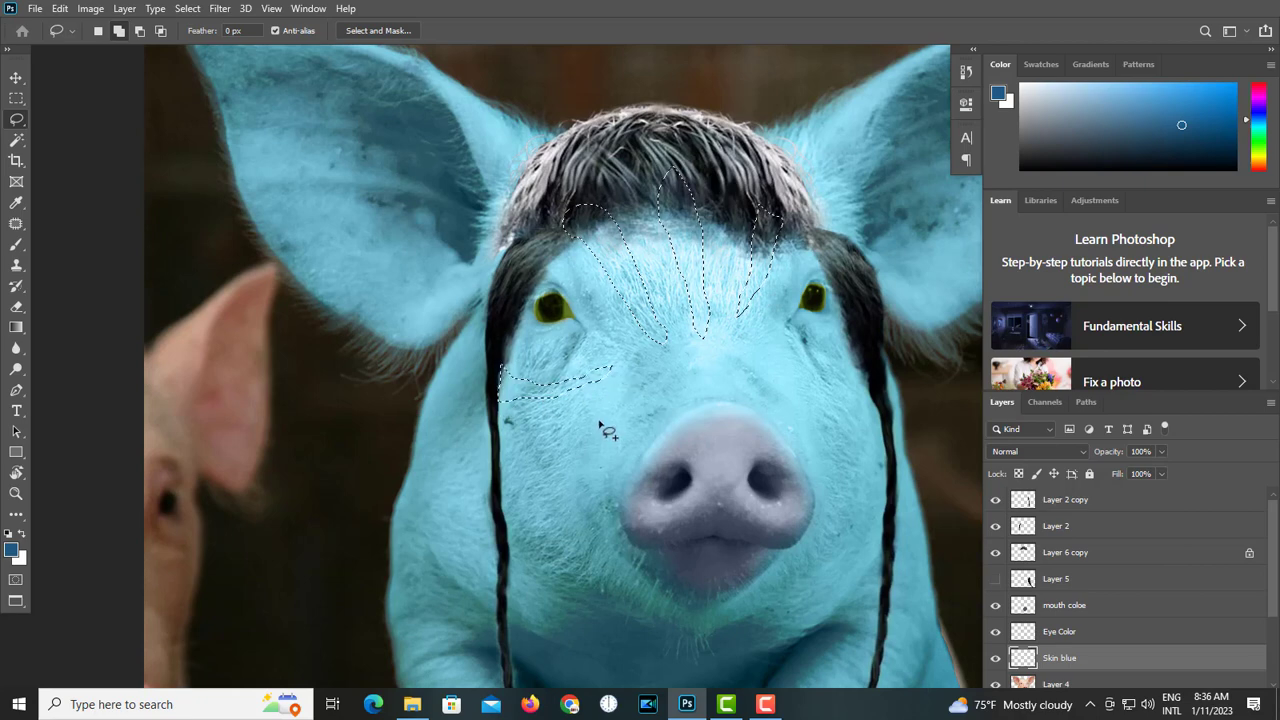
{"action": "mouse_move", "coordinate": [600, 426]}
{"action": "left_mouse_down"}
{"action": "mouse_move", "coordinate": [501, 455]}
{"action": "mouse_move", "coordinate": [500, 474]}
{"action": "mouse_move", "coordinate": [554, 462]}
{"action": "mouse_move", "coordinate": [604, 420]}
{"action": "left_mouse_up"}
{"action": "mouse_move", "coordinate": [655, 393]}
{"action": "left_mouse_down"}
{"action": "mouse_move", "coordinate": [715, 365]}
{"action": "mouse_move", "coordinate": [768, 398]}
{"action": "mouse_move", "coordinate": [655, 393]}
{"action": "left_mouse_up"}
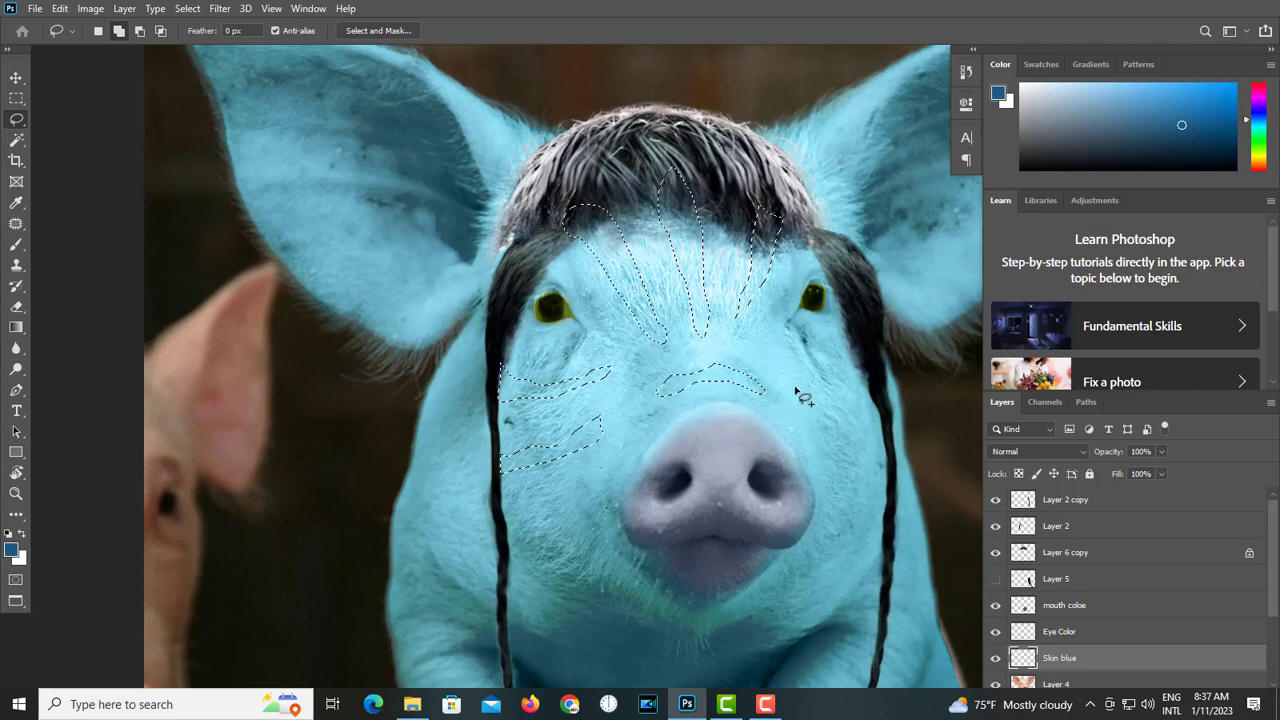
{"action": "mouse_move", "coordinate": [781, 366]}
{"action": "left_mouse_down"}
{"action": "mouse_move", "coordinate": [859, 348]}
{"action": "mouse_move", "coordinate": [869, 382]}
{"action": "mouse_move", "coordinate": [781, 370]}
{"action": "left_mouse_up"}
{"action": "mouse_move", "coordinate": [816, 410]}
{"action": "left_mouse_down"}
{"action": "mouse_move", "coordinate": [892, 413]}
{"action": "mouse_move", "coordinate": [826, 424]}
{"action": "mouse_move", "coordinate": [875, 474]}
{"action": "mouse_move", "coordinate": [828, 480]}
{"action": "left_mouse_up"}
- Add stripe outlines on the pig's lower cheeks and small wedge shapes along the chin to the selection
{"action": "scroll", "coordinate": [829, 434], "scroll_direction": "down", "scroll_amount": 4}
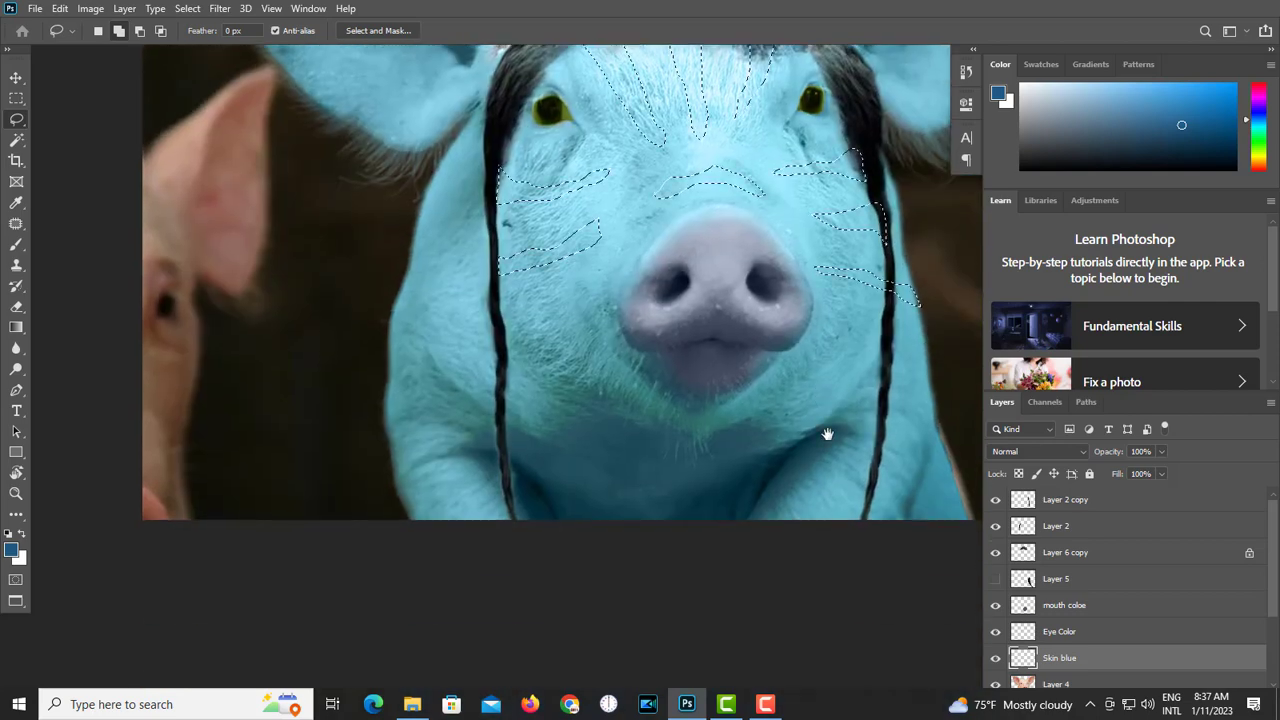
{"action": "mouse_move", "coordinate": [829, 330]}
{"action": "left_mouse_down"}
{"action": "mouse_move", "coordinate": [850, 354]}
{"action": "mouse_move", "coordinate": [847, 398]}
{"action": "mouse_move", "coordinate": [874, 361]}
{"action": "mouse_move", "coordinate": [850, 314]}
{"action": "mouse_move", "coordinate": [880, 322]}
{"action": "left_mouse_up"}
{"action": "mouse_move", "coordinate": [597, 337]}
{"action": "left_mouse_down"}
{"action": "mouse_move", "coordinate": [533, 367]}
{"action": "mouse_move", "coordinate": [509, 357]}
{"action": "mouse_move", "coordinate": [514, 340]}
{"action": "mouse_move", "coordinate": [597, 322]}
{"action": "left_mouse_up"}
{"action": "mouse_move", "coordinate": [636, 420]}
{"action": "left_mouse_down"}
{"action": "mouse_move", "coordinate": [736, 420]}
{"action": "mouse_move", "coordinate": [690, 436]}
{"action": "left_mouse_up"}
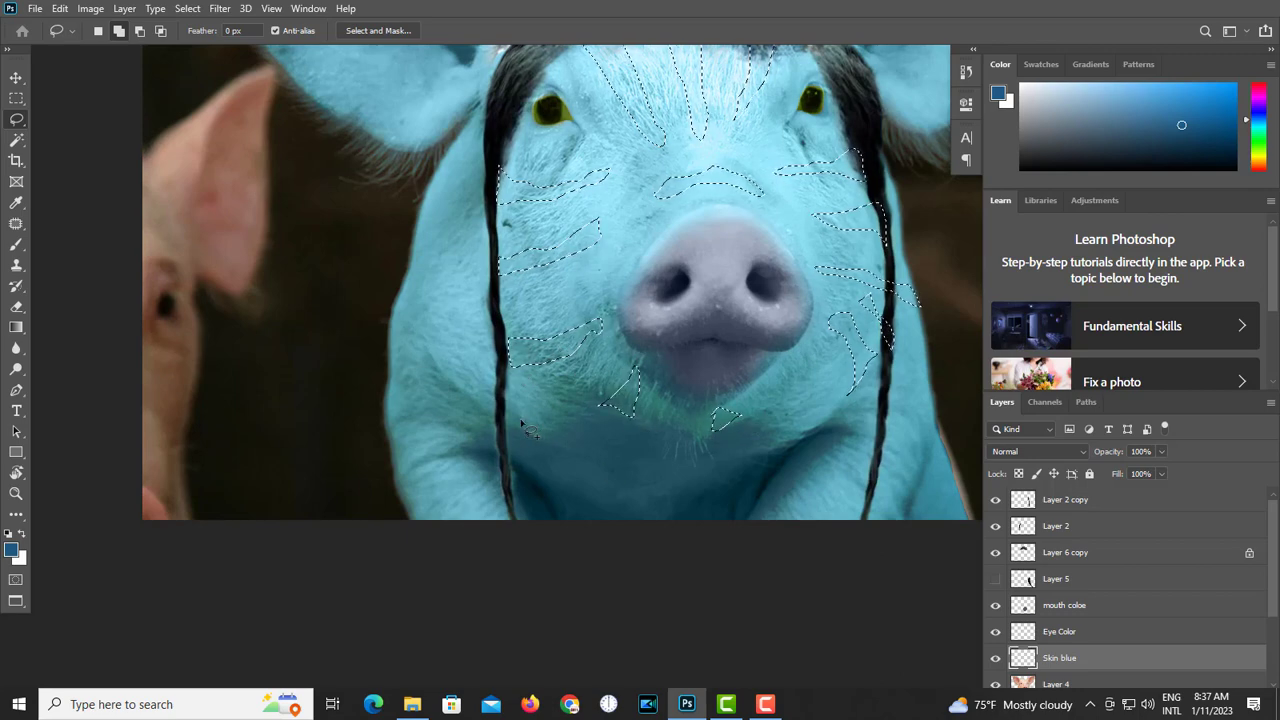
- Add stripe outlines along the flank, shoulder and front leg on the left side of the pig's body
{"action": "mouse_move", "coordinate": [406, 276]}
{"action": "left_mouse_down"}
{"action": "mouse_move", "coordinate": [452, 322]}
{"action": "mouse_move", "coordinate": [420, 240]}
{"action": "mouse_move", "coordinate": [412, 279]}
{"action": "left_mouse_up"}
{"action": "mouse_move", "coordinate": [431, 191]}
{"action": "left_mouse_down"}
{"action": "mouse_move", "coordinate": [464, 283]}
{"action": "mouse_move", "coordinate": [467, 242]}
{"action": "mouse_move", "coordinate": [439, 163]}
{"action": "mouse_move", "coordinate": [431, 198]}
{"action": "left_mouse_up"}
{"action": "mouse_move", "coordinate": [415, 411]}
{"action": "left_mouse_down"}
{"action": "mouse_move", "coordinate": [443, 351]}
{"action": "mouse_move", "coordinate": [489, 356]}
{"action": "mouse_move", "coordinate": [421, 373]}
{"action": "mouse_move", "coordinate": [504, 405]}
{"action": "left_mouse_up"}
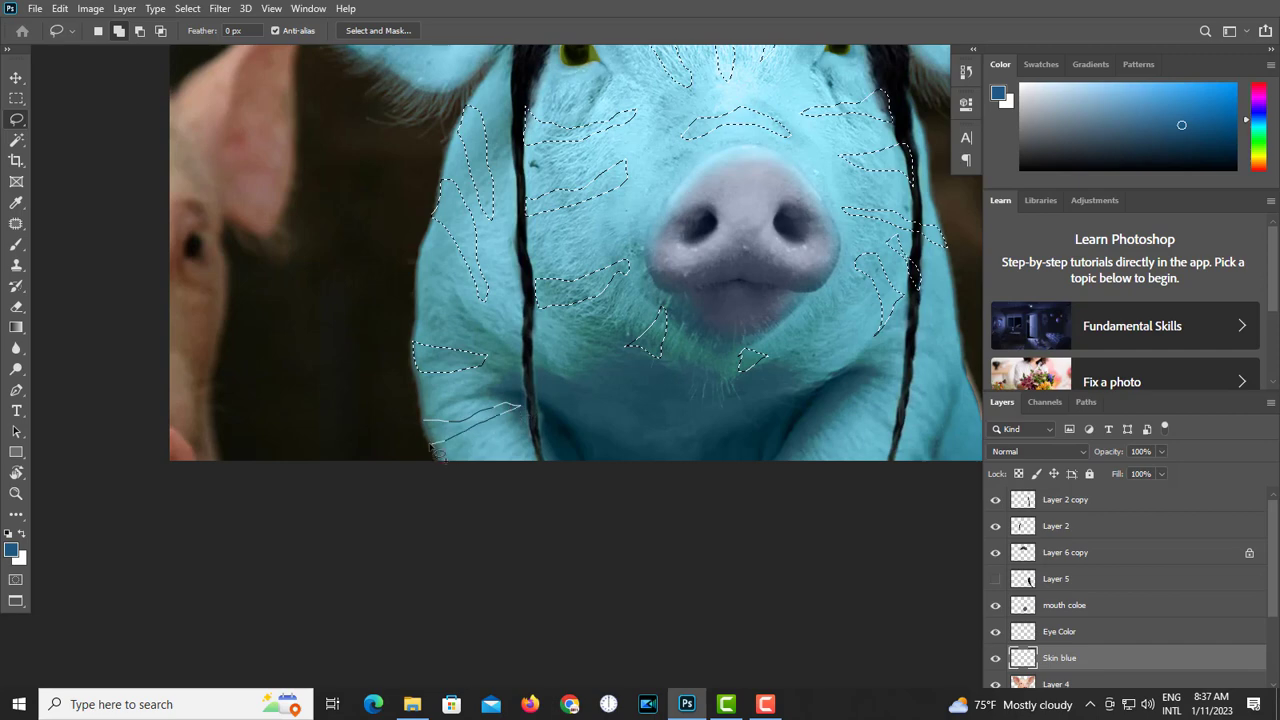
{"action": "mouse_move", "coordinate": [437, 451]}
{"action": "left_mouse_down"}
{"action": "mouse_move", "coordinate": [515, 433]}
{"action": "mouse_move", "coordinate": [525, 465]}
{"action": "left_mouse_up"}
- Add stripe outlines across the pig's chest and the front leg on the right side of the picture
{"action": "mouse_move", "coordinate": [670, 405]}
{"action": "left_mouse_down"}
{"action": "mouse_move", "coordinate": [640, 470]}
{"action": "mouse_move", "coordinate": [675, 402]}
{"action": "mouse_move", "coordinate": [567, 443]}
{"action": "mouse_move", "coordinate": [638, 404]}
{"action": "left_mouse_up"}
{"action": "left_click_drag", "start_coordinate": [724, 419], "coordinate": [873, 463]}
{"action": "mouse_move", "coordinate": [812, 424]}
{"action": "left_mouse_down"}
{"action": "mouse_move", "coordinate": [911, 418]}
{"action": "mouse_move", "coordinate": [933, 472]}
{"action": "left_mouse_up"}
{"action": "left_click_drag", "start_coordinate": [858, 384], "coordinate": [818, 396]}
{"action": "left_click_drag", "start_coordinate": [870, 416], "coordinate": [770, 456]}
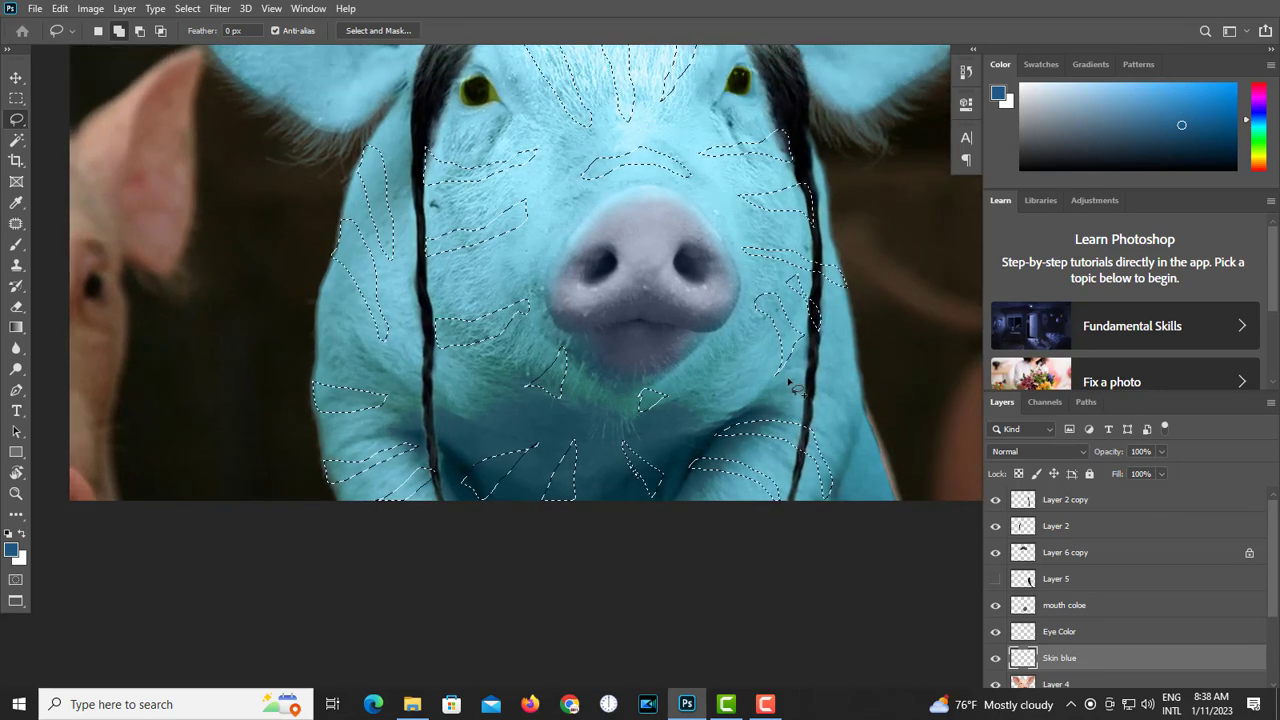
- Add stripe outlines on the body's right side next to the braid, and check the stripes on the reference characters
{"action": "left_click_drag", "start_coordinate": [789, 379], "coordinate": [847, 455]}
{"action": "left_click_drag", "start_coordinate": [806, 368], "coordinate": [807, 370]}
{"action": "mouse_move", "coordinate": [822, 345]}
{"action": "left_mouse_down"}
{"action": "mouse_move", "coordinate": [870, 371]}
{"action": "mouse_move", "coordinate": [840, 342]}
{"action": "left_mouse_up"}
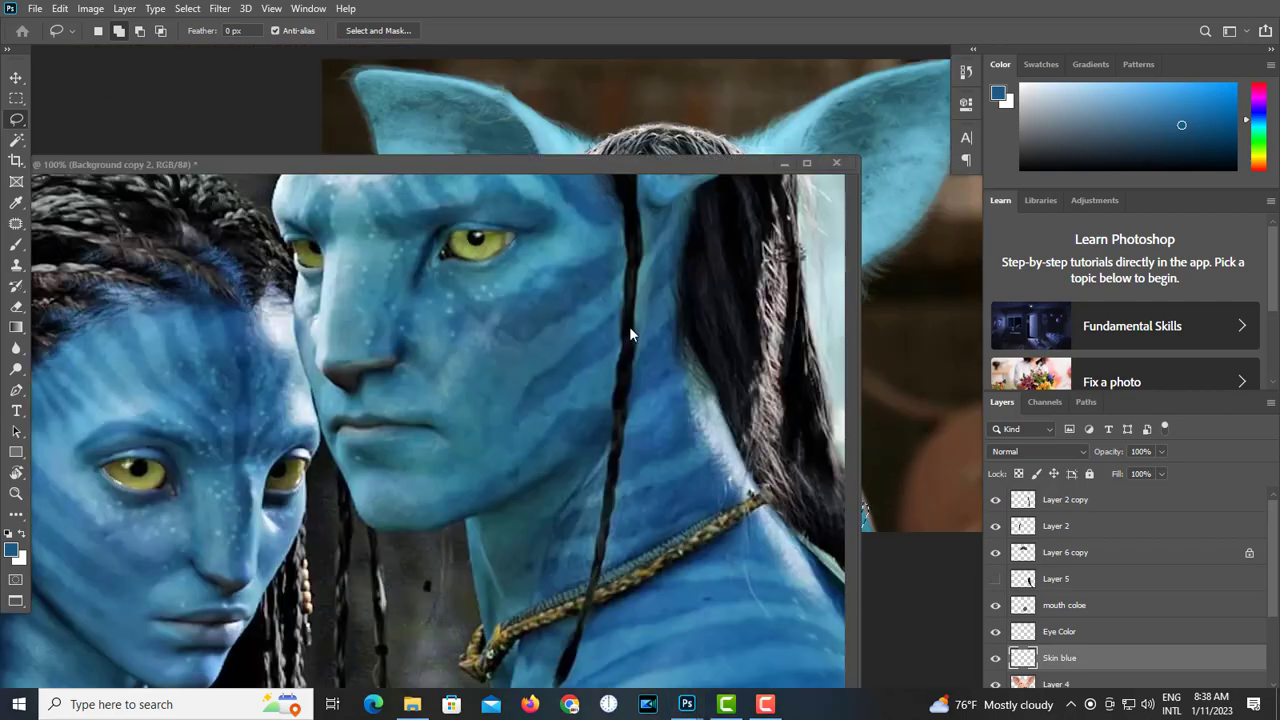
{"action": "left_click", "coordinate": [629, 326]}
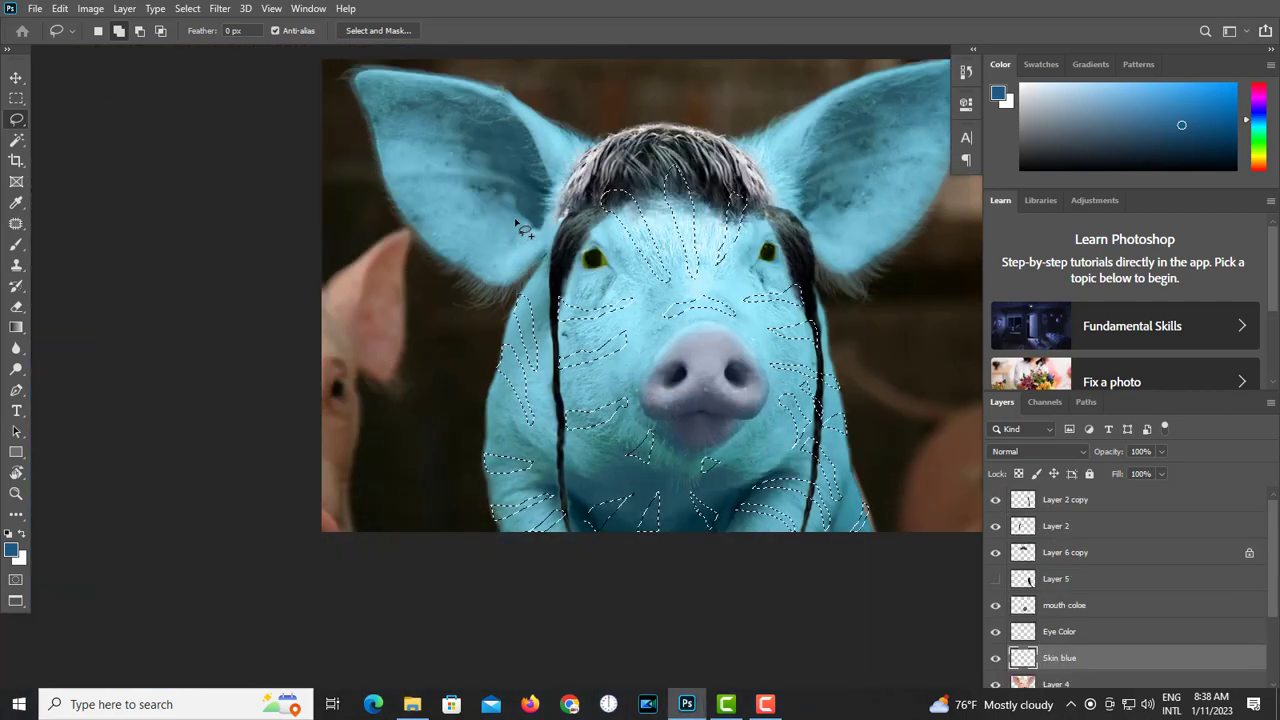
- Add two long stripe outlines on the pig's ear in the left half of the picture to the selection
{"action": "mouse_move", "coordinate": [516, 222]}
{"action": "left_mouse_down"}
{"action": "mouse_move", "coordinate": [437, 250]}
{"action": "mouse_move", "coordinate": [425, 238]}
{"action": "mouse_move", "coordinate": [474, 222]}
{"action": "left_mouse_up"}
{"action": "left_click_drag", "start_coordinate": [472, 158], "coordinate": [393, 141]}
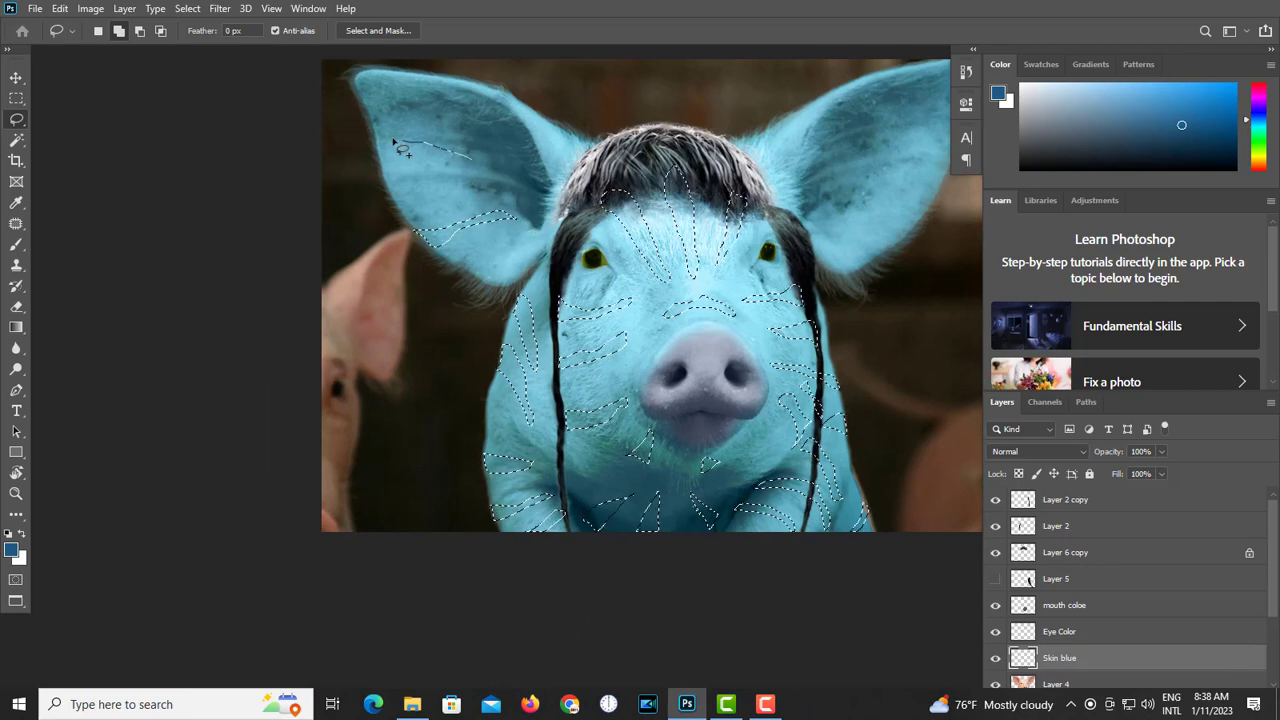
{"action": "left_click_drag", "start_coordinate": [475, 170], "coordinate": [470, 162]}
- Outline four stripes on the right-hand ear, fill all selected stripes with dark blue on the Skin blue layer, and deselect
{"action": "mouse_move", "coordinate": [845, 204]}
{"action": "left_mouse_down"}
{"action": "mouse_move", "coordinate": [938, 202]}
{"action": "mouse_move", "coordinate": [820, 212]}
{"action": "left_mouse_up"}
{"action": "left_click_drag", "start_coordinate": [852, 158], "coordinate": [946, 86]}
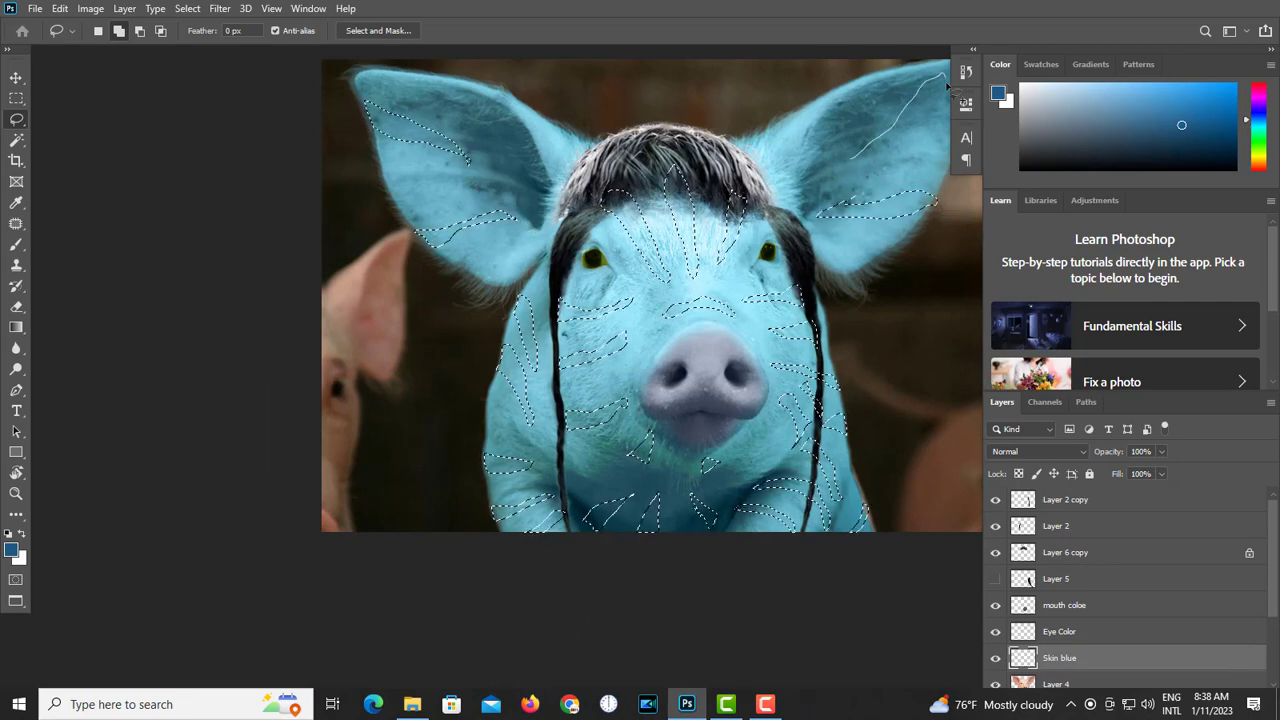
{"action": "left_click_drag", "start_coordinate": [843, 153], "coordinate": [846, 156]}
{"action": "mouse_move", "coordinate": [774, 170]}
{"action": "left_mouse_down"}
{"action": "mouse_move", "coordinate": [778, 130]}
{"action": "mouse_move", "coordinate": [802, 112]}
{"action": "mouse_move", "coordinate": [760, 173]}
{"action": "left_mouse_up"}
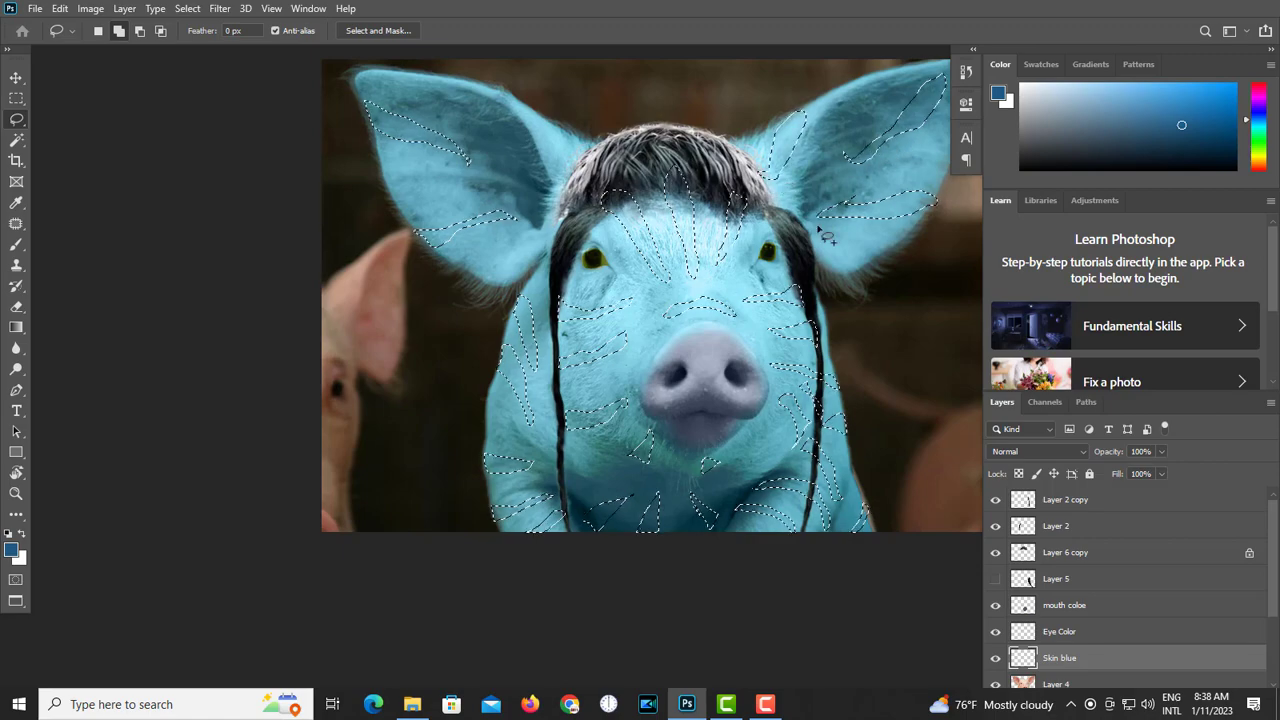
{"action": "left_click_drag", "start_coordinate": [819, 227], "coordinate": [855, 272]}
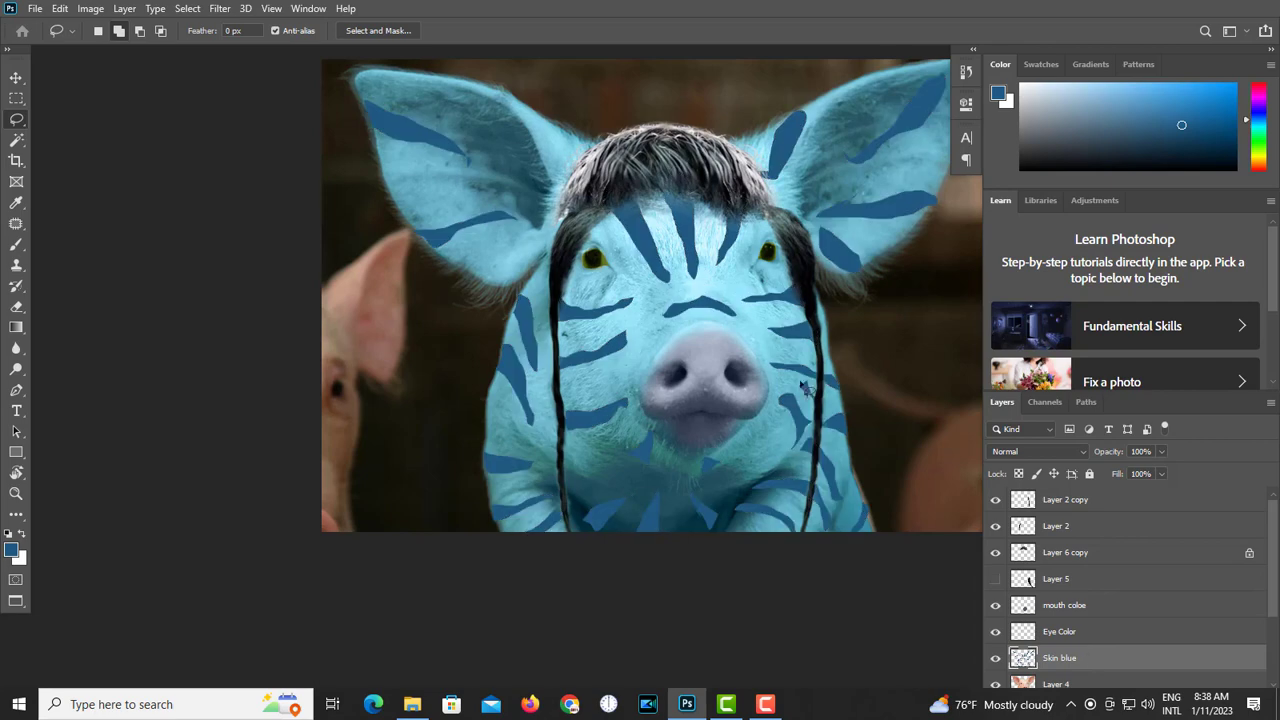
- Set the Skin blue layer's blend mode to Hard Light and soften its stripes with a 2.5-pixel Gaussian Blur
{"action": "left_click", "coordinate": [1052, 453]}
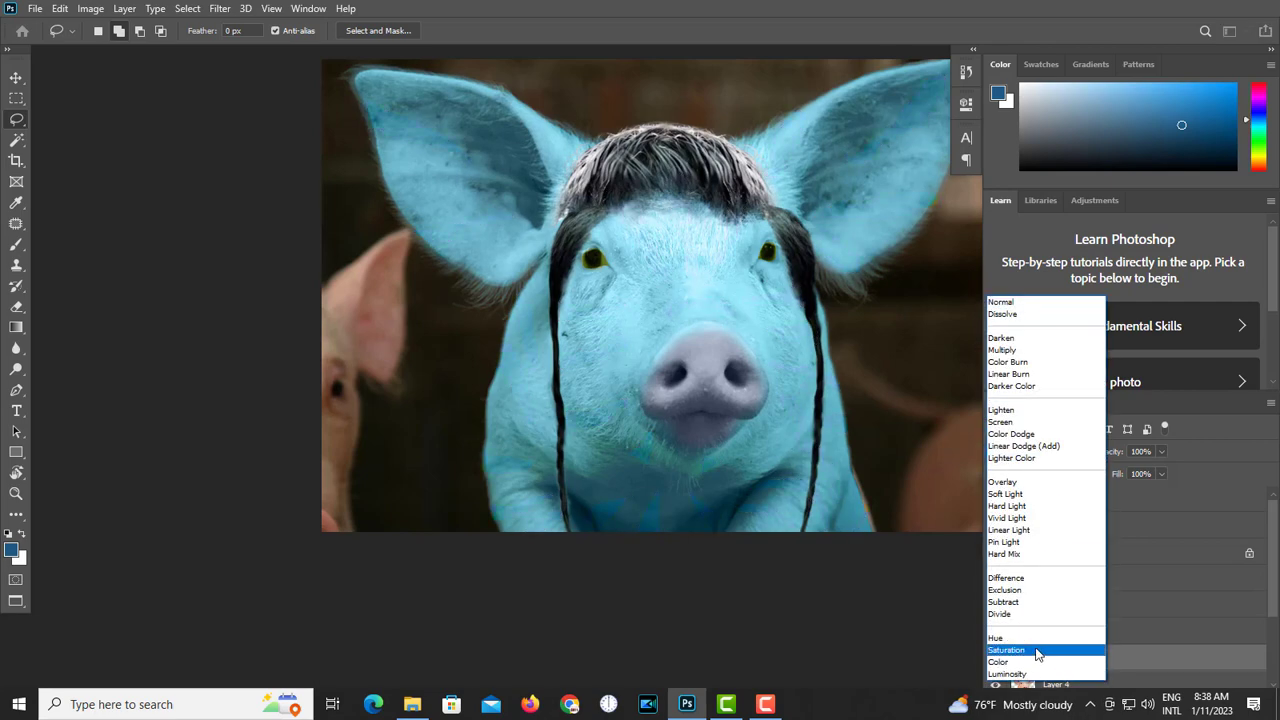
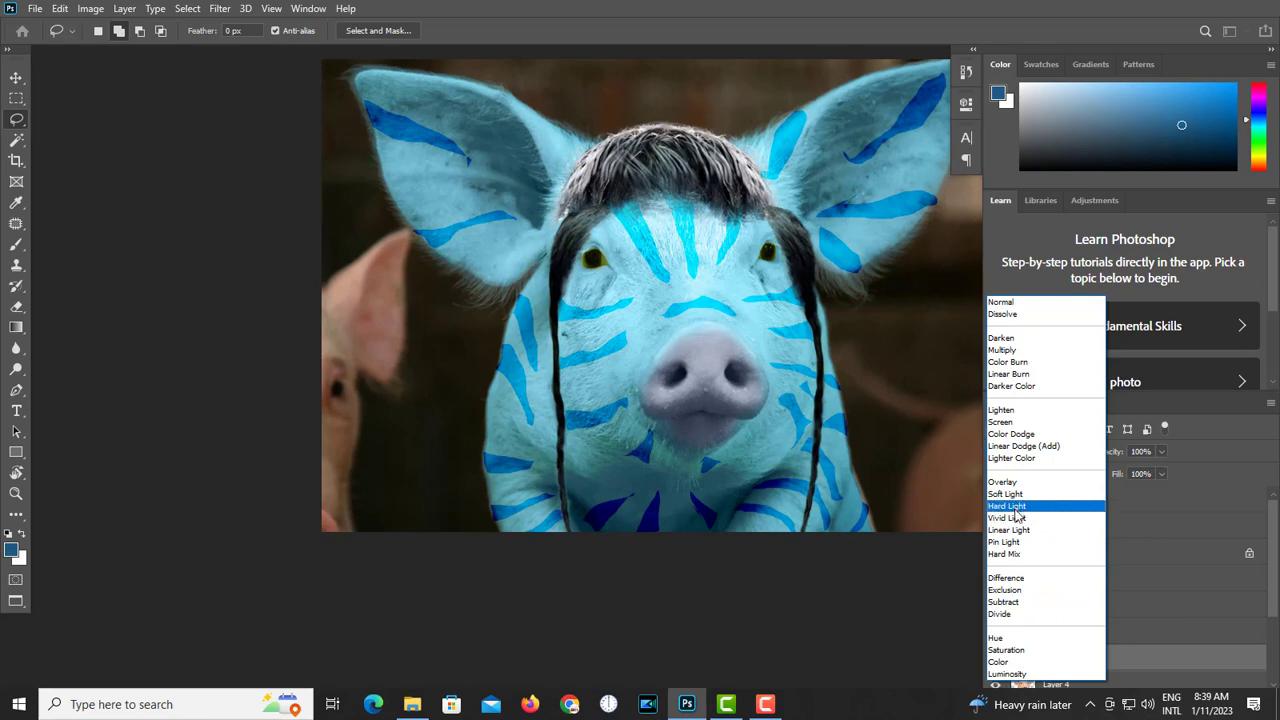
{"action": "left_click", "coordinate": [1016, 507]}
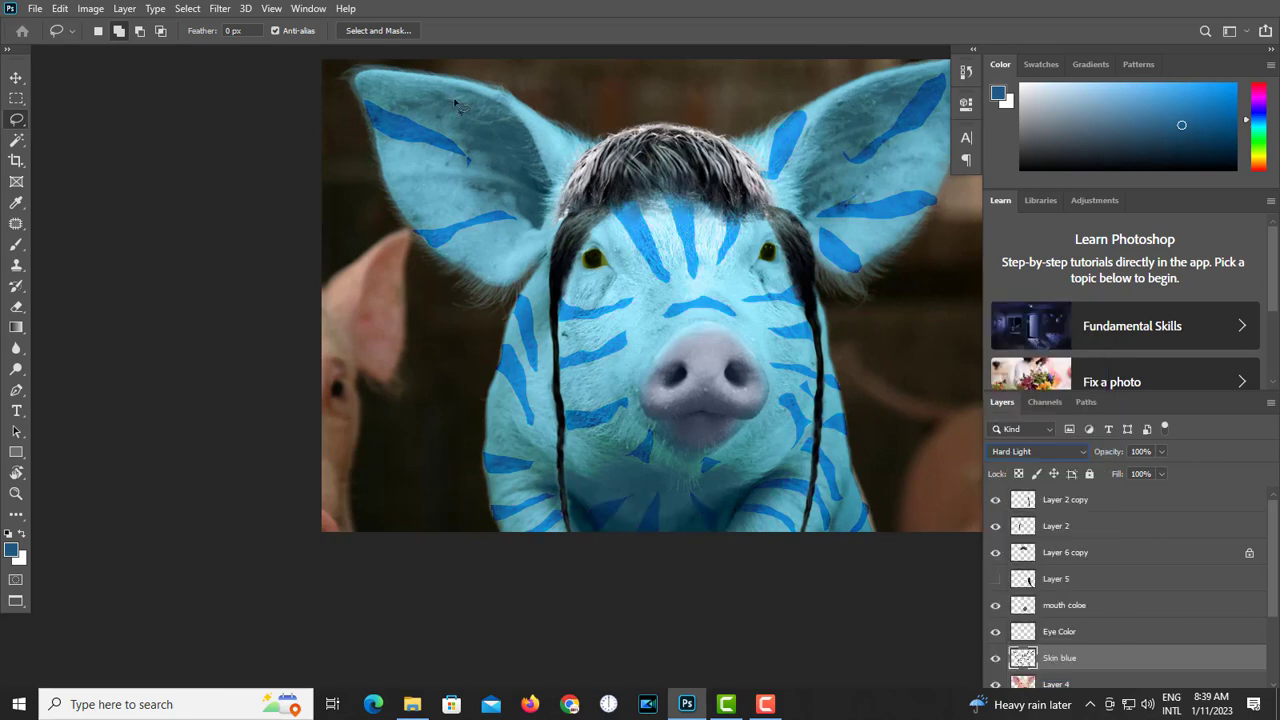
{"action": "left_click", "coordinate": [220, 9]}
{"action": "mouse_move", "coordinate": [255, 190]}
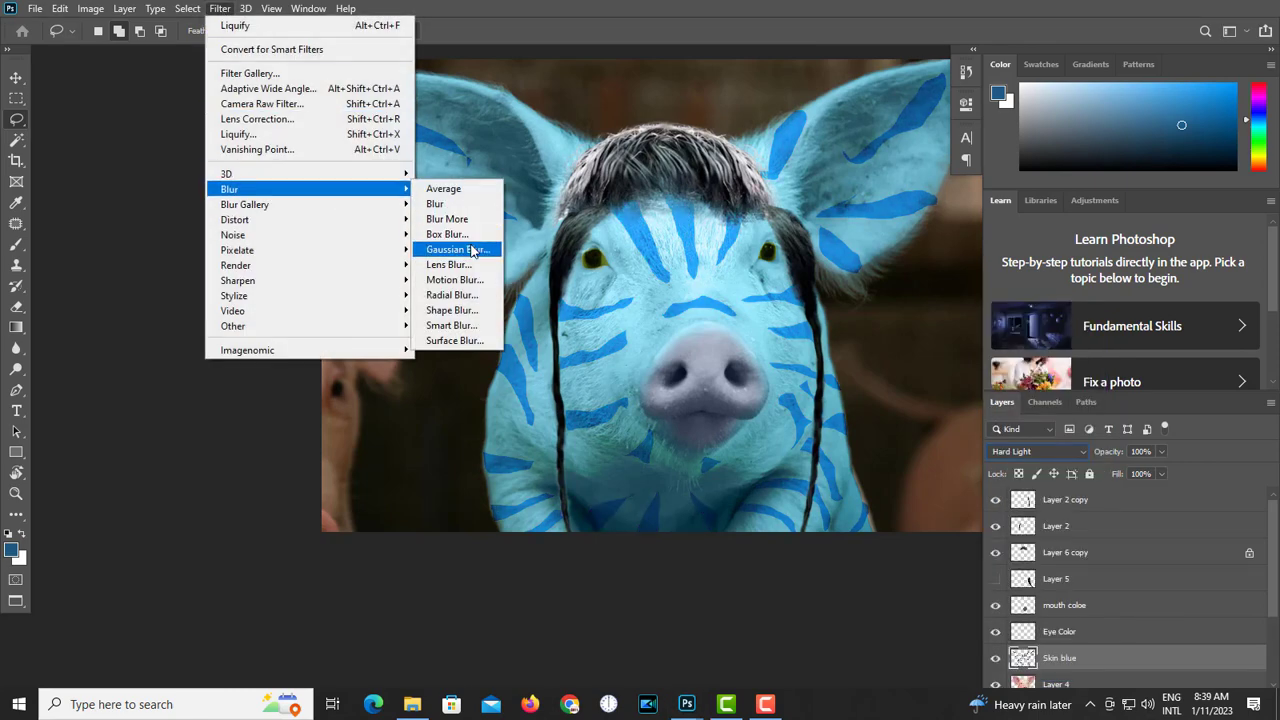
{"action": "left_click", "coordinate": [452, 249]}
{"action": "left_click_drag", "start_coordinate": [818, 429], "coordinate": [789, 429]}
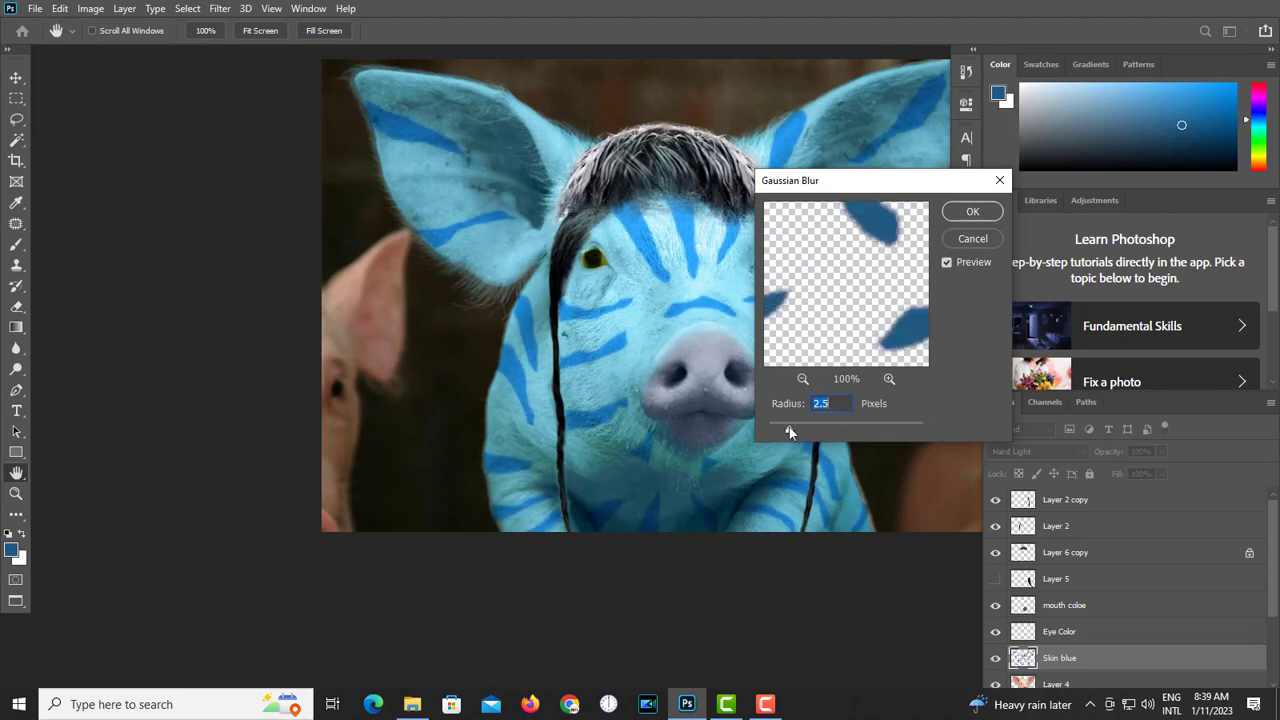
{"action": "key", "text": "Return"}
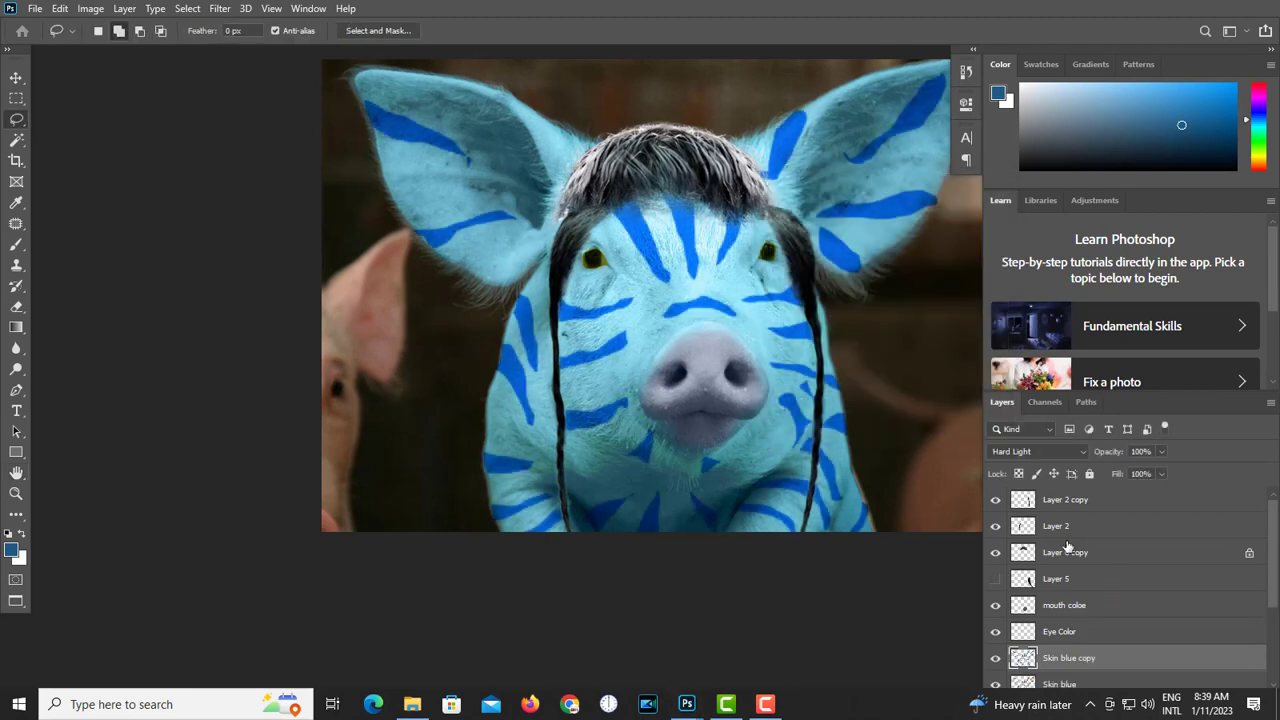
- Duplicate the stripe layer twice, setting the first copy's blend mode to Overlay and the second copy's to Multiply
{"action": "left_click", "coordinate": [1037, 451]}
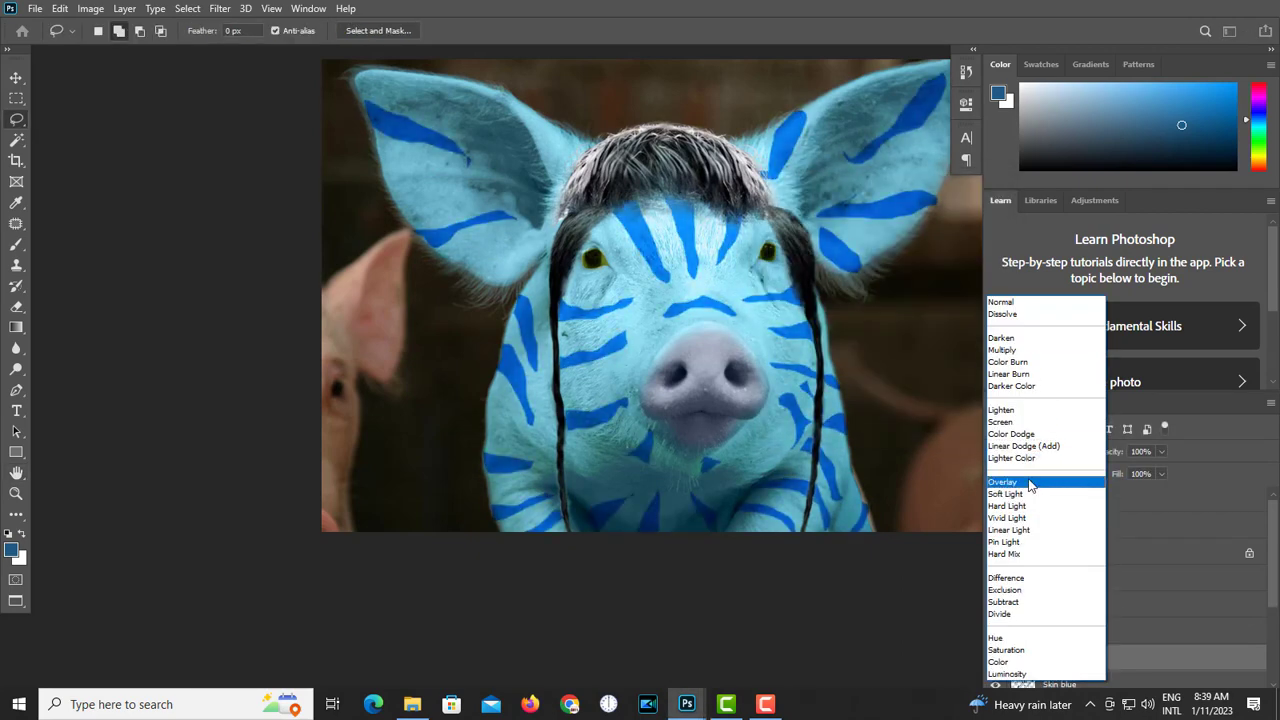
{"action": "left_click", "coordinate": [1020, 482]}
{"action": "key", "text": "ctrl+j"}
{"action": "left_click", "coordinate": [1055, 451]}
{"action": "left_click", "coordinate": [1012, 345]}
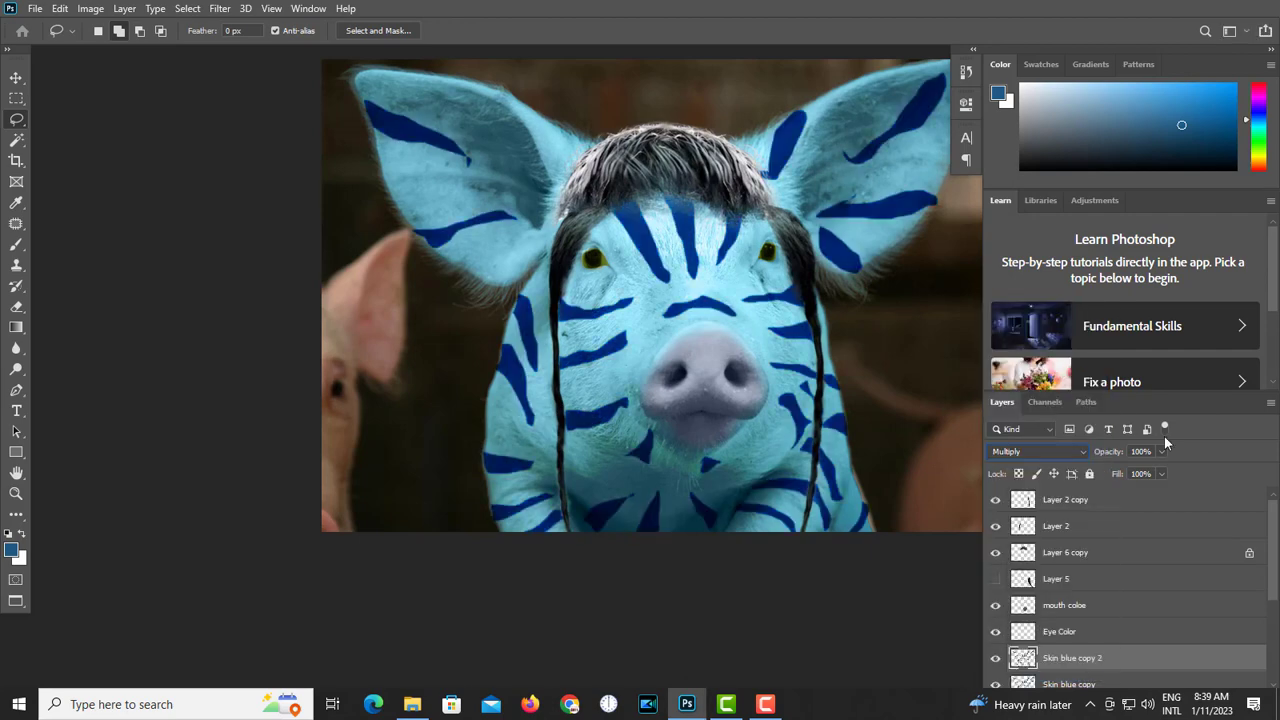
- Reduce the opacity of the Skin blue copy 2 layer to 26%
{"action": "left_click", "coordinate": [1161, 451]}
{"action": "left_click_drag", "start_coordinate": [1160, 469], "coordinate": [1109, 472]}
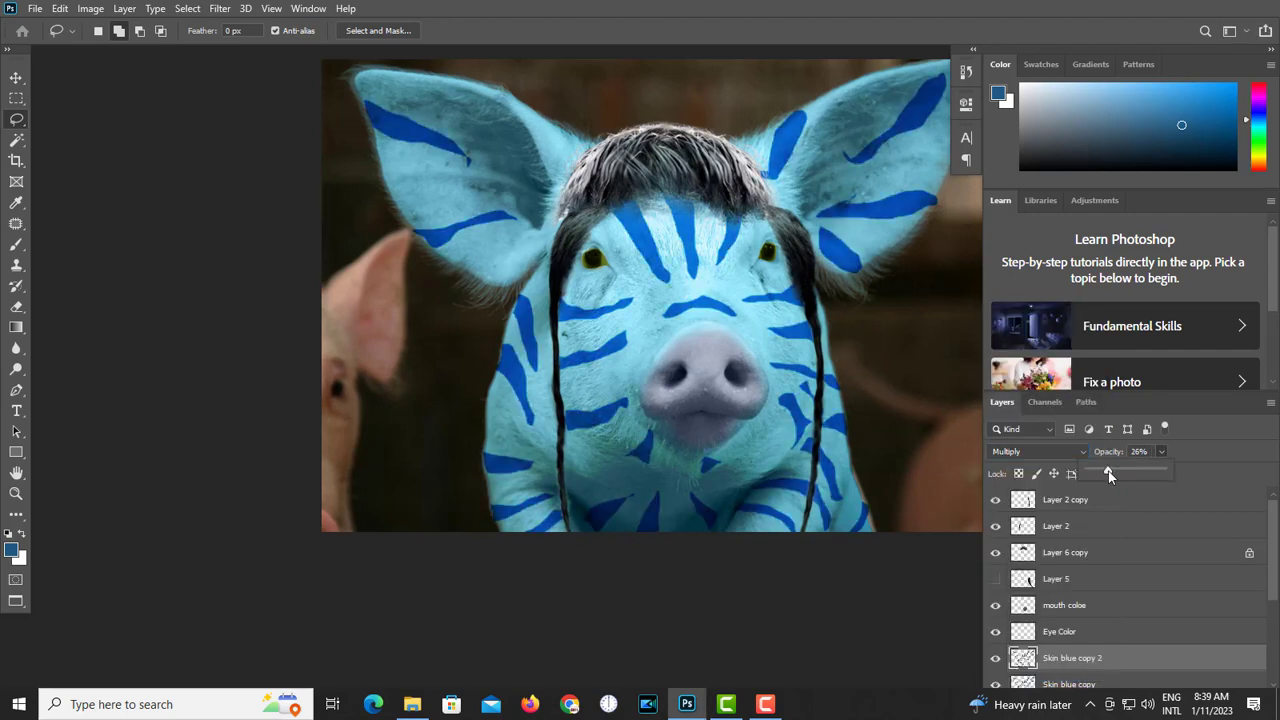
{"action": "left_click", "coordinate": [638, 423]}
{"action": "scroll", "coordinate": [640, 424], "scroll_direction": "down", "scroll_amount": 2}
{"action": "left_click_drag", "start_coordinate": [643, 446], "coordinate": [626, 398]}
{"action": "scroll", "coordinate": [630, 399], "scroll_direction": "up", "scroll_amount": 2}
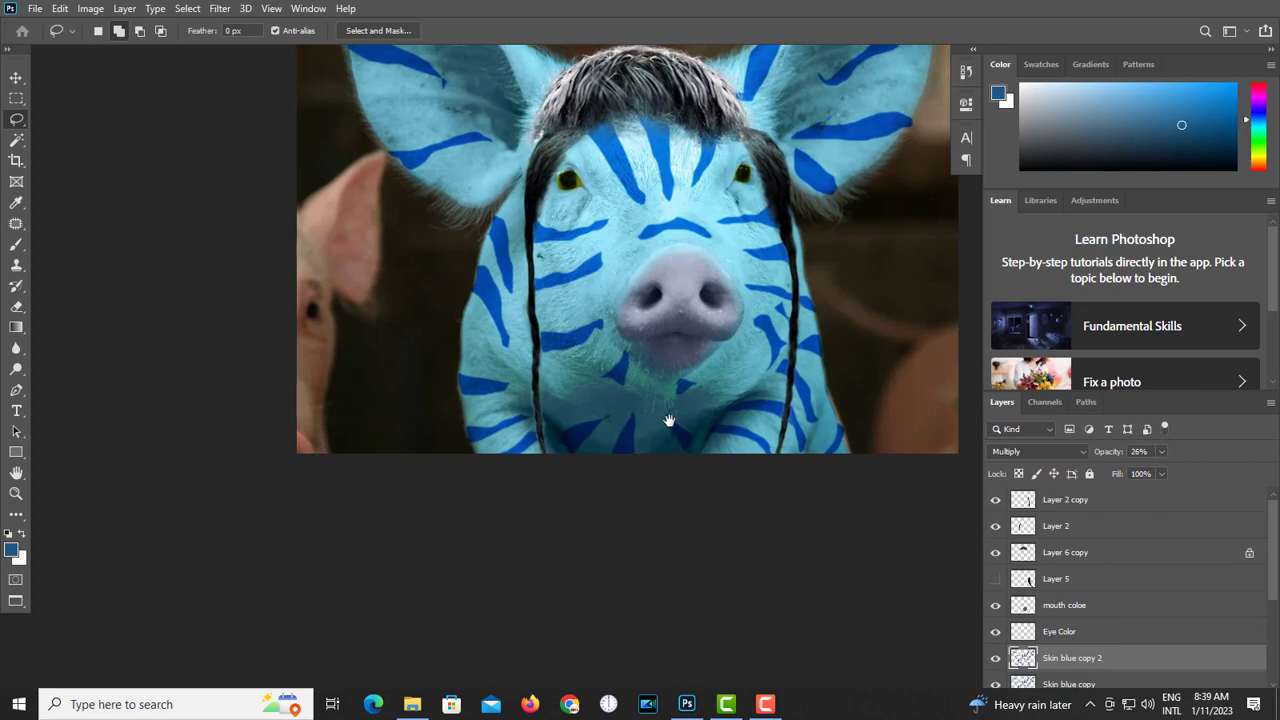
- Create a new layer directly above Layer 4 and name it Shadow
{"action": "scroll", "coordinate": [1097, 643], "scroll_direction": "down", "scroll_amount": 3}
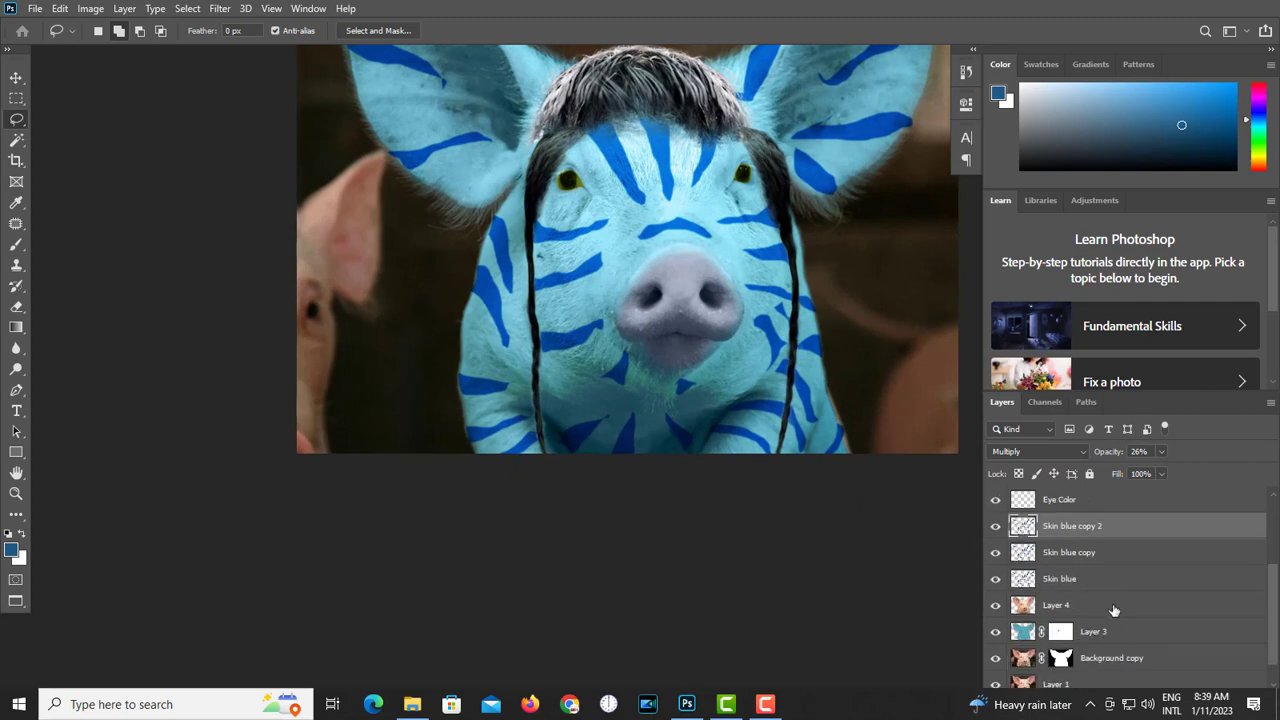
{"action": "left_click", "coordinate": [1113, 606]}
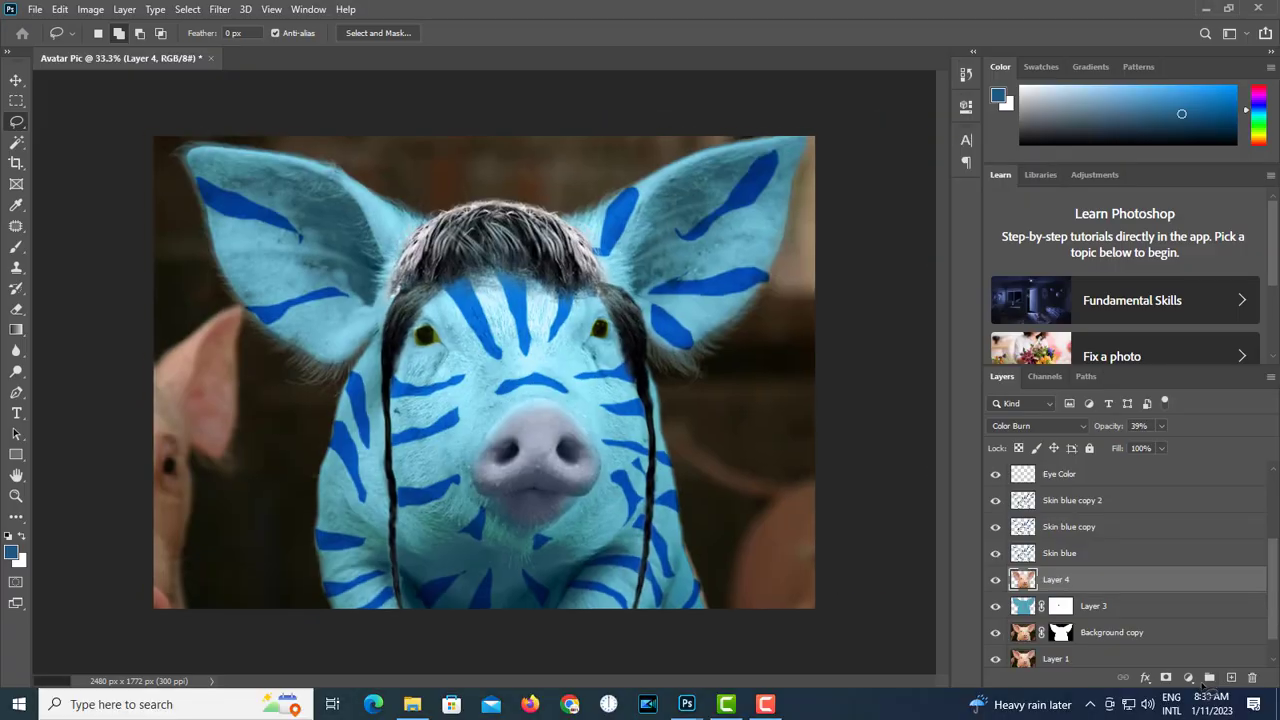
{"action": "left_click", "coordinate": [1231, 677]}
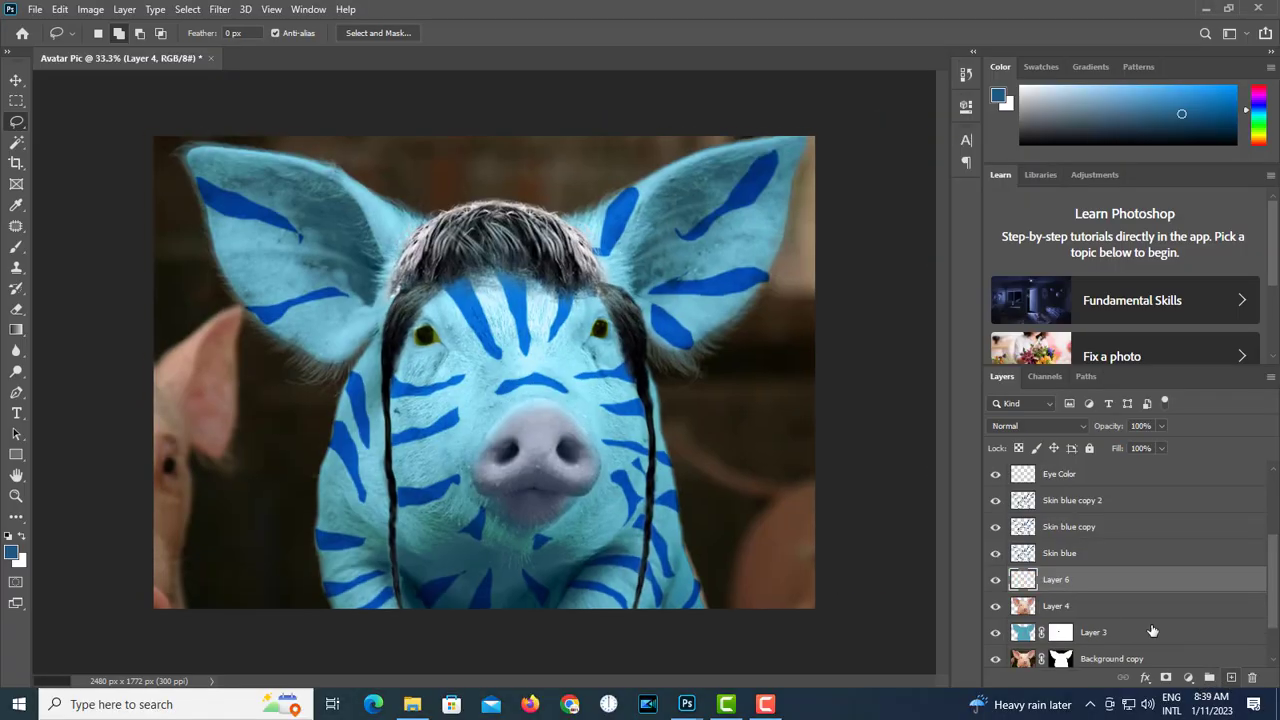
{"action": "double_click", "coordinate": [1058, 580]}
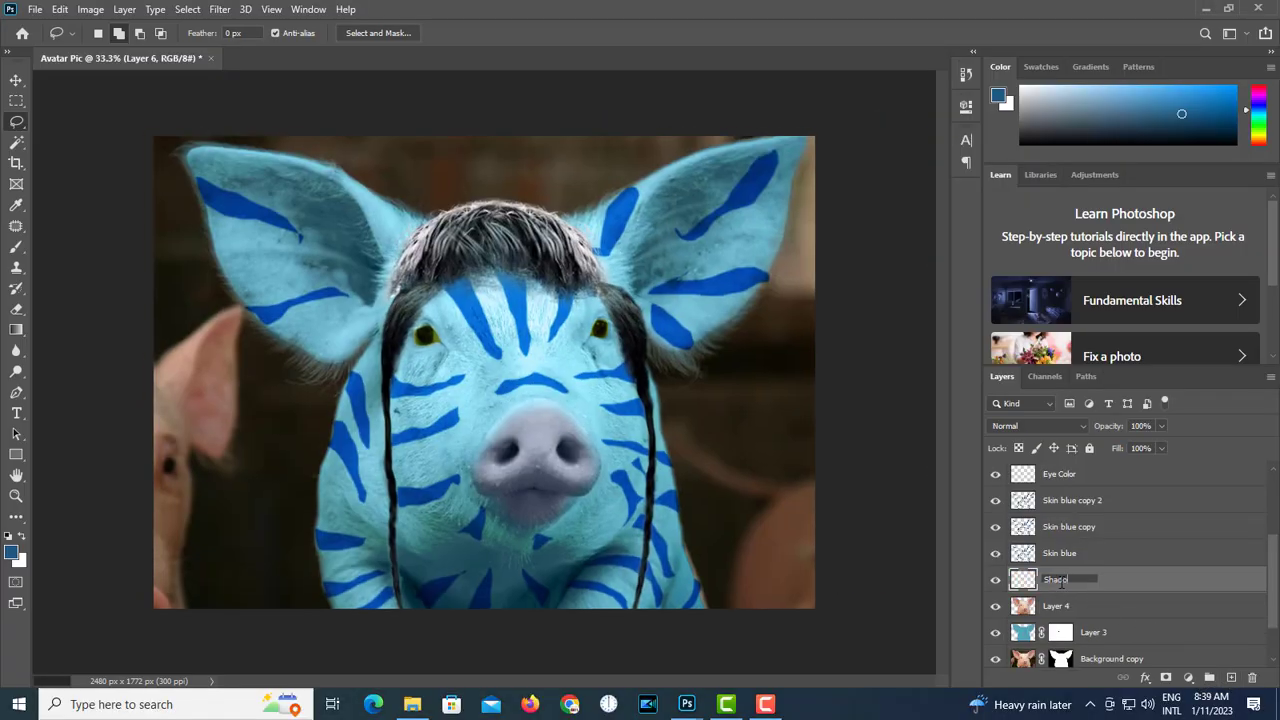
{"action": "type", "text": "Shadow"}
{"action": "key", "text": "Return"}
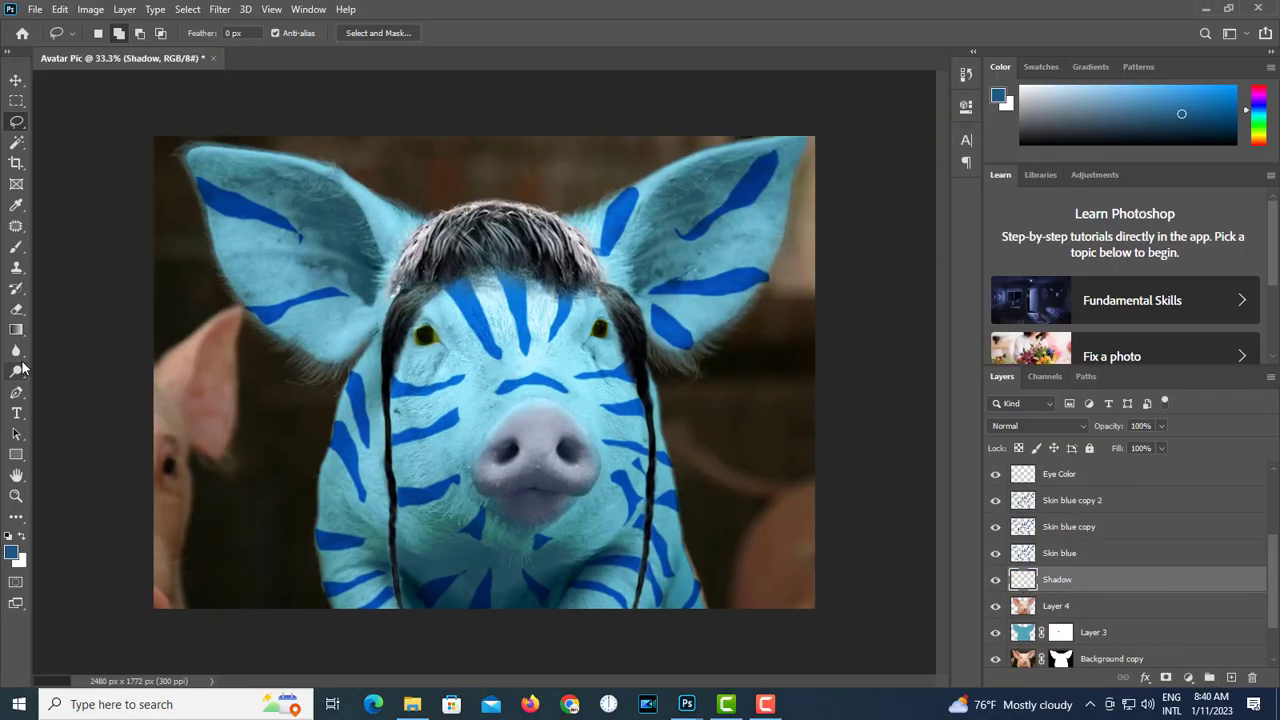
- Set up a black brush at 27% opacity and change the Shadow layer's blend mode to Multiply
{"action": "left_click", "coordinate": [16, 246]}
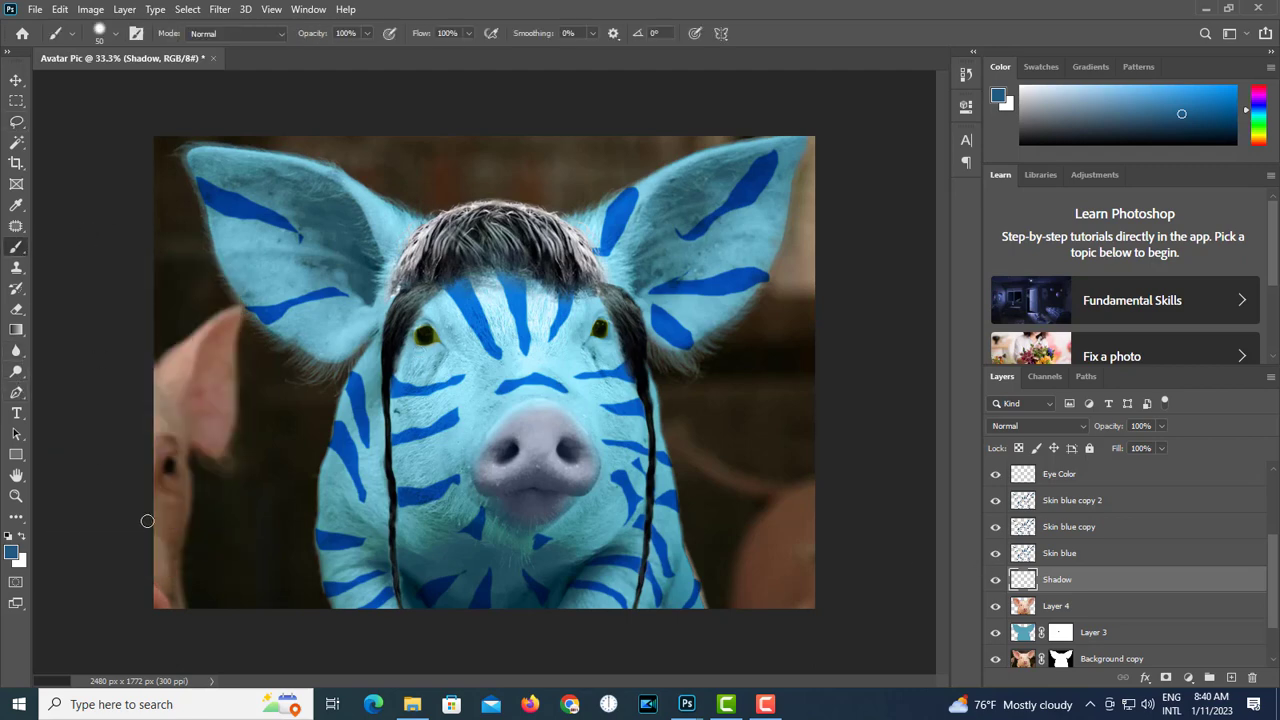
{"action": "key", "text": "d"}
{"action": "left_click", "coordinate": [366, 40]}
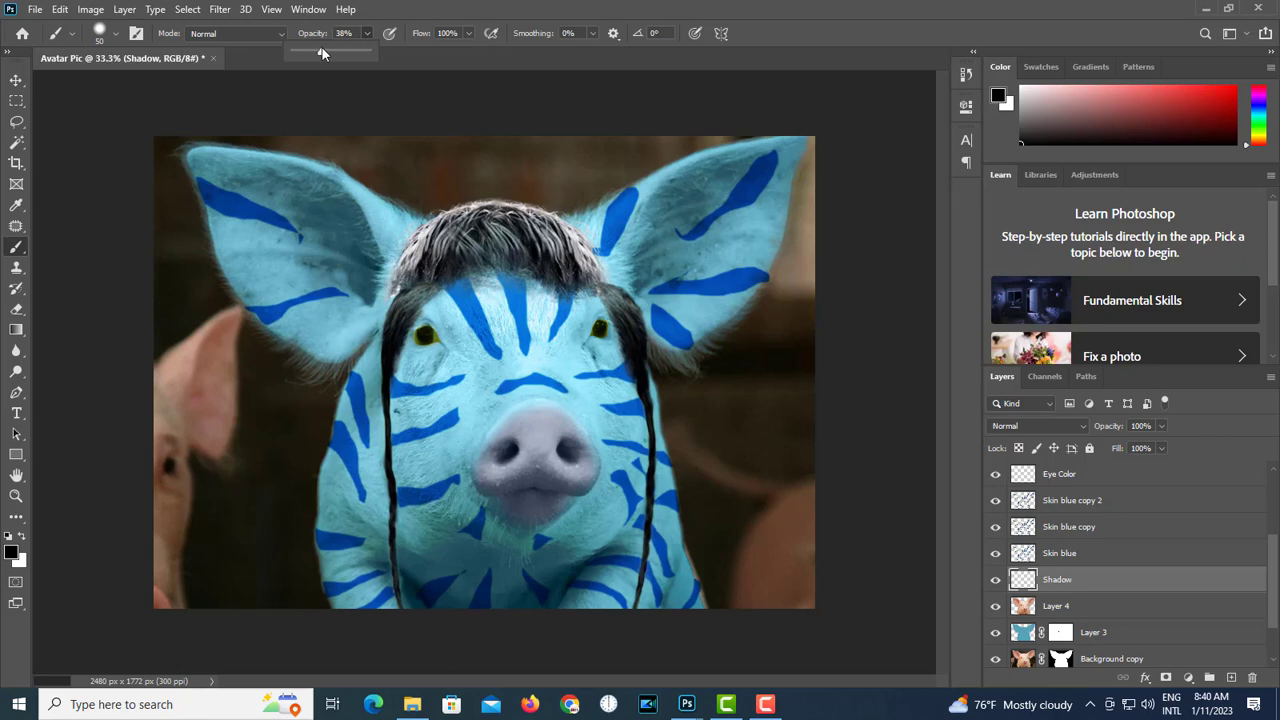
{"action": "left_click", "coordinate": [1038, 425]}
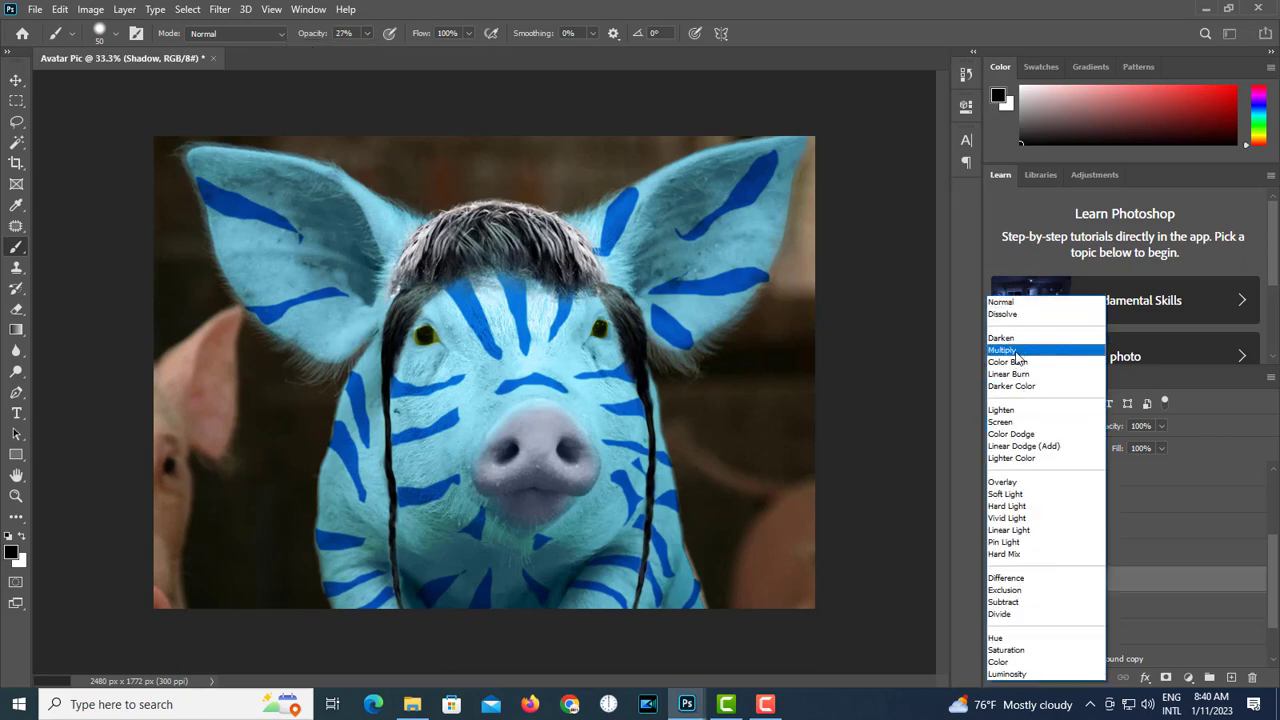
{"action": "left_click", "coordinate": [1030, 347]}
- Soften the brush, enlarge it to 300 px, and paint shadow across the pig's chest beneath the chin
{"action": "key", "text": "bracketright"}
{"action": "key", "text": "bracketright"}
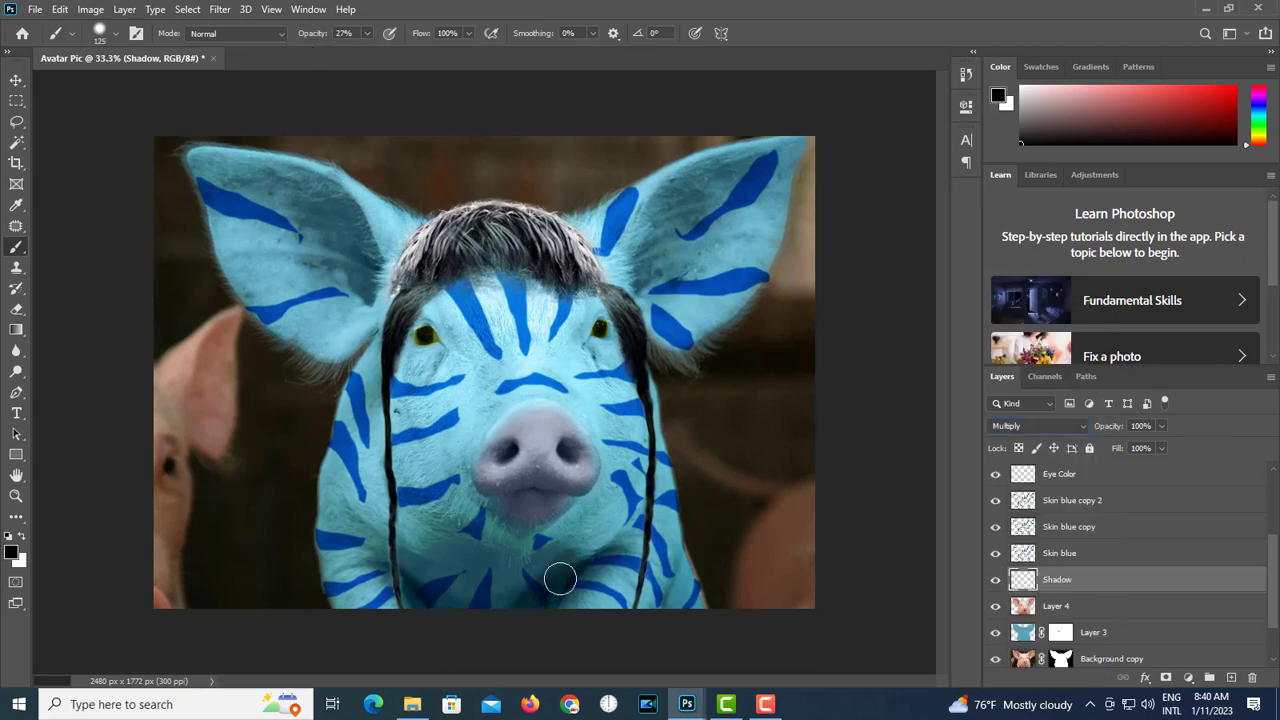
{"action": "left_click", "coordinate": [117, 38]}
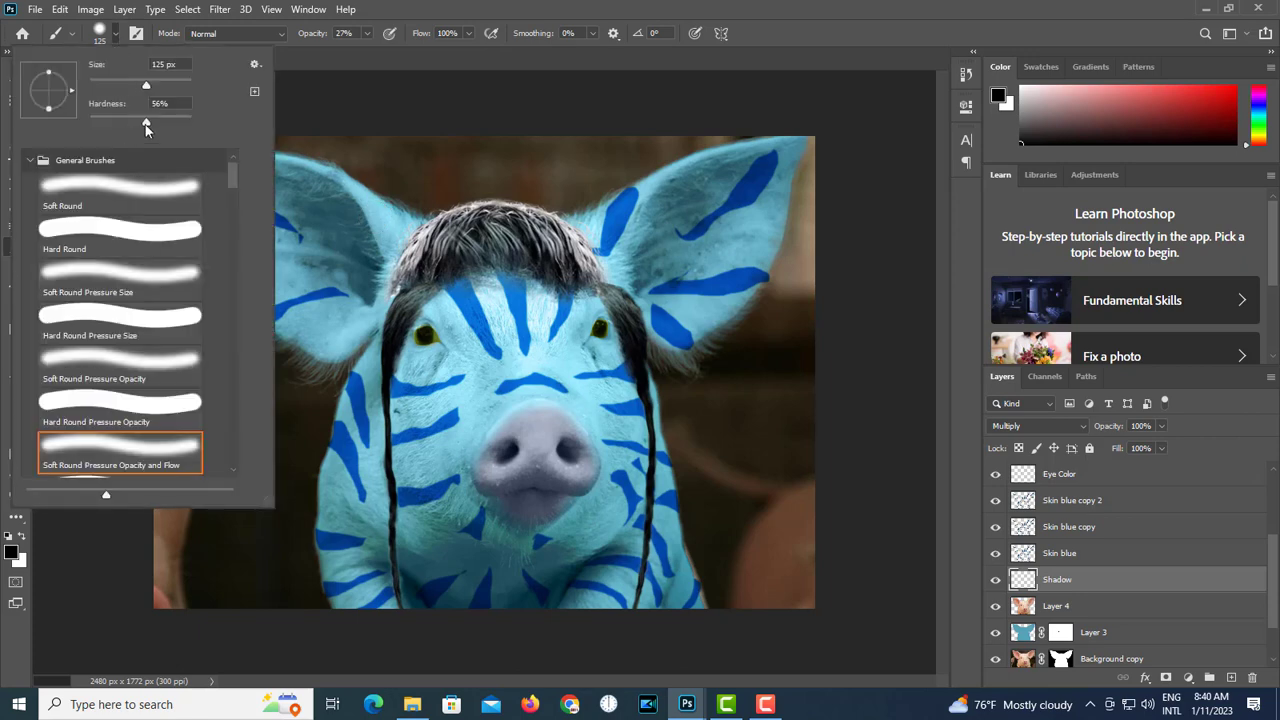
{"action": "left_click_drag", "start_coordinate": [147, 126], "coordinate": [72, 110]}
{"action": "left_click", "coordinate": [474, 579]}
{"action": "key", "text": "bracketright"}
{"action": "key", "text": "bracketright"}
{"action": "key", "text": "bracketright"}
{"action": "key", "text": "bracketright"}
{"action": "key", "text": "bracketright"}
{"action": "mouse_move", "coordinate": [475, 618]}
{"action": "left_mouse_down"}
{"action": "mouse_move", "coordinate": [539, 588]}
{"action": "mouse_move", "coordinate": [491, 591]}
{"action": "mouse_move", "coordinate": [709, 609]}
{"action": "left_mouse_up"}
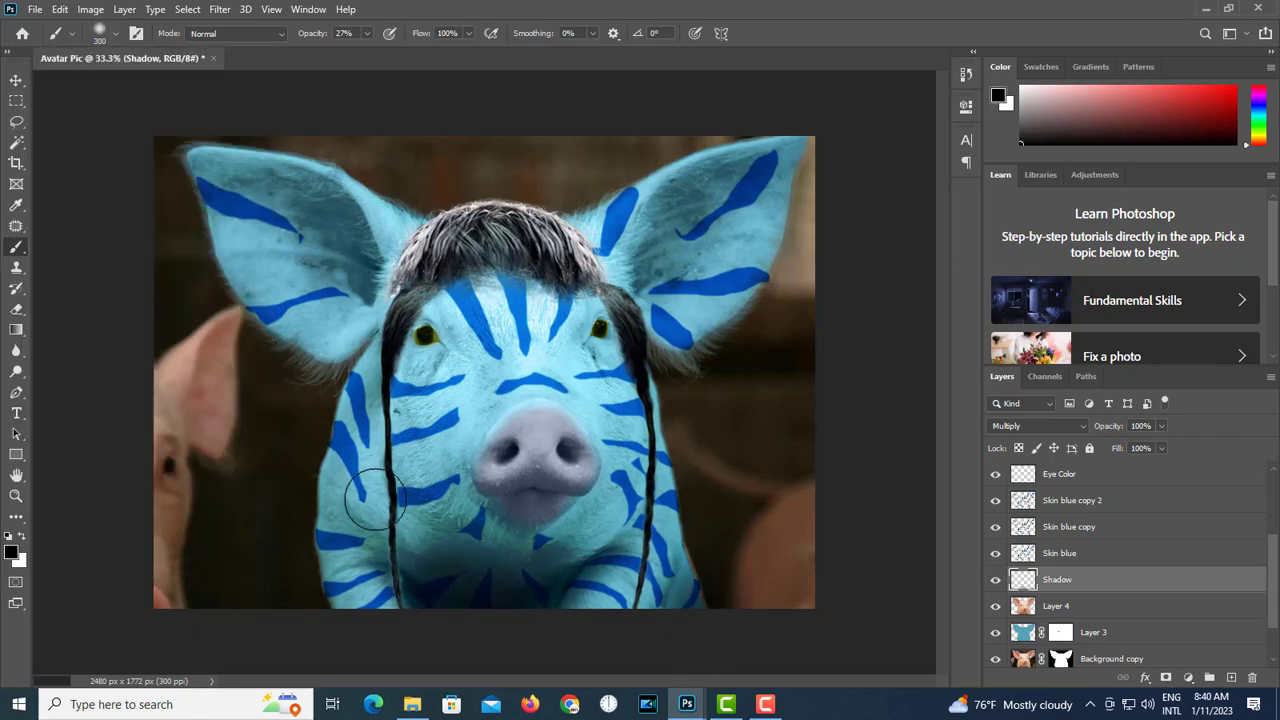
{"action": "mouse_move", "coordinate": [362, 500]}
{"action": "left_mouse_down"}
{"action": "mouse_move", "coordinate": [457, 607]}
{"action": "mouse_move", "coordinate": [395, 522]}
{"action": "mouse_move", "coordinate": [439, 555]}
{"action": "mouse_move", "coordinate": [404, 527]}
{"action": "mouse_move", "coordinate": [580, 555]}
{"action": "left_mouse_up"}
- Shade the inner areas of both ears near the hair with a brush of 150 to 200 px
{"action": "key", "text": "bracketleft"}
{"action": "key", "text": "bracketleft"}
{"action": "key", "text": "bracketleft"}
{"action": "key", "text": "bracketleft"}
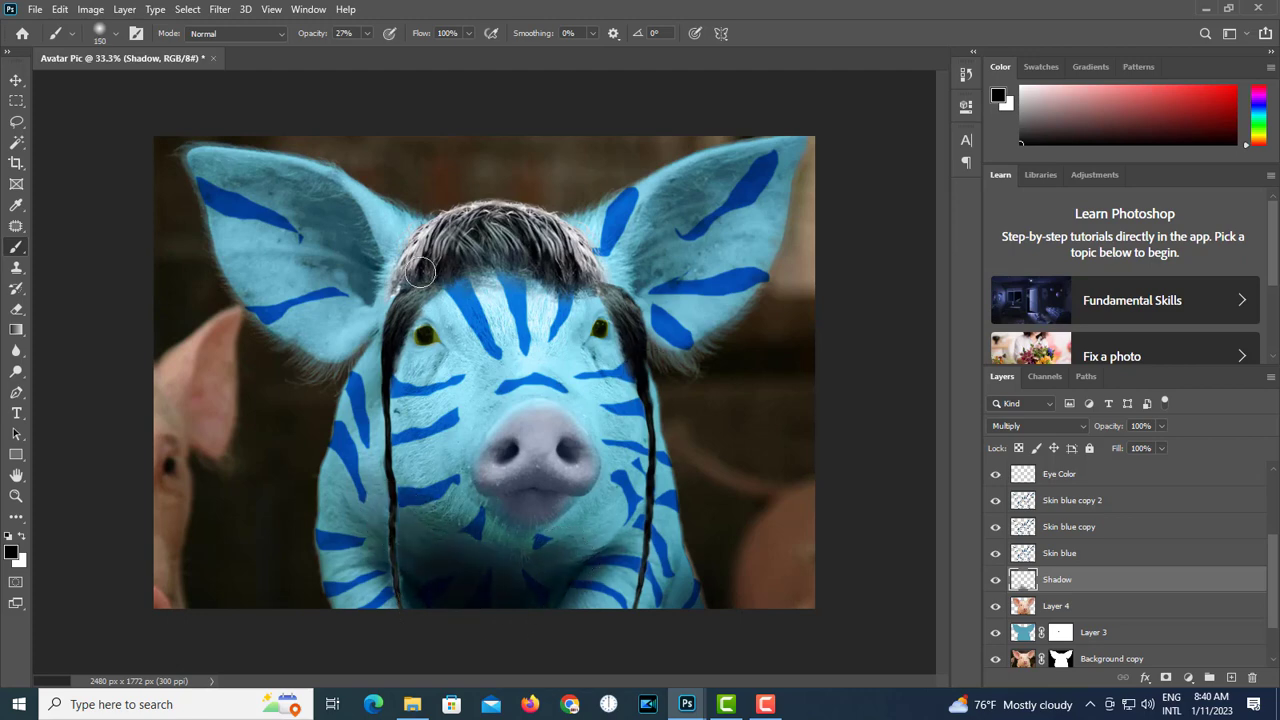
{"action": "mouse_move", "coordinate": [652, 285]}
{"action": "left_mouse_down"}
{"action": "mouse_move", "coordinate": [664, 226]}
{"action": "mouse_move", "coordinate": [760, 160]}
{"action": "mouse_move", "coordinate": [654, 290]}
{"action": "left_mouse_up"}
{"action": "key", "text": "bracketright"}
{"action": "key", "text": "bracketright"}
{"action": "mouse_move", "coordinate": [320, 283]}
{"action": "left_mouse_down"}
{"action": "mouse_move", "coordinate": [251, 186]}
{"action": "mouse_move", "coordinate": [300, 250]}
{"action": "left_mouse_up"}
{"action": "left_click_drag", "start_coordinate": [614, 260], "coordinate": [605, 290]}
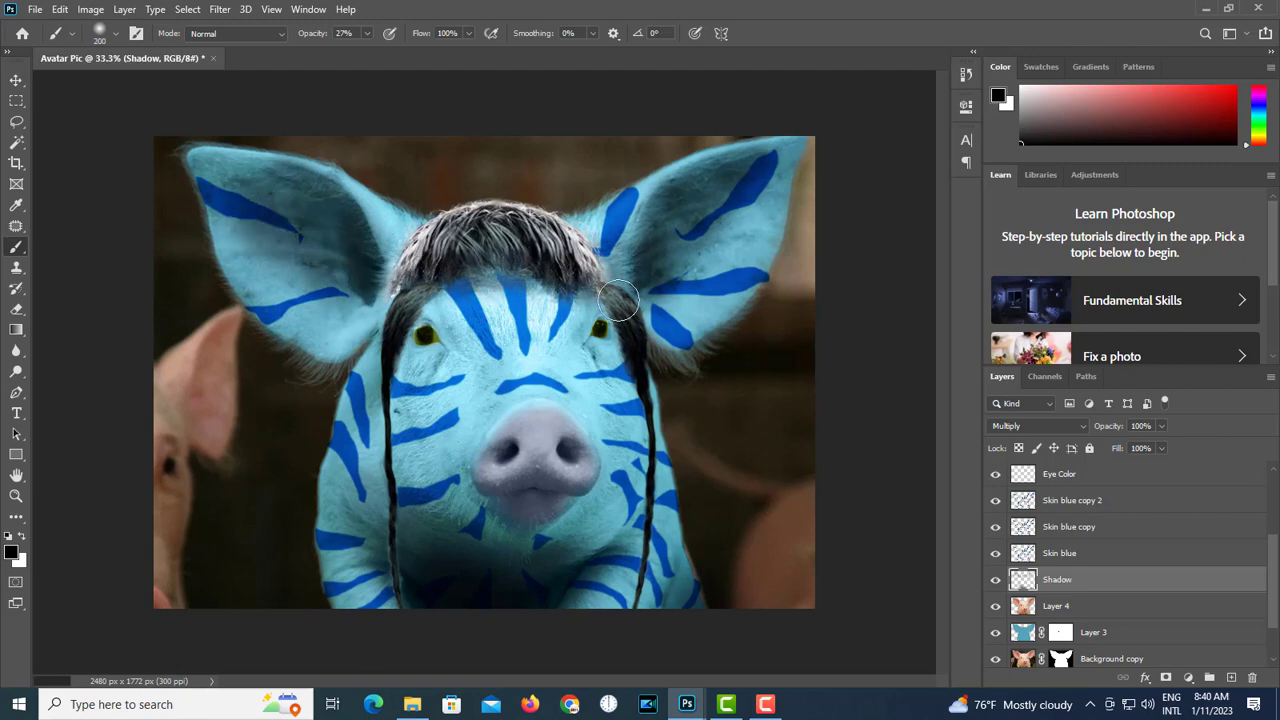
- Deepen the shadow on the chest beneath the chin and beside the braid on the pig's body in the left half of the picture
{"action": "mouse_move", "coordinate": [371, 440]}
{"action": "left_mouse_down"}
{"action": "mouse_move", "coordinate": [477, 566]}
{"action": "mouse_move", "coordinate": [371, 532]}
{"action": "left_mouse_up"}
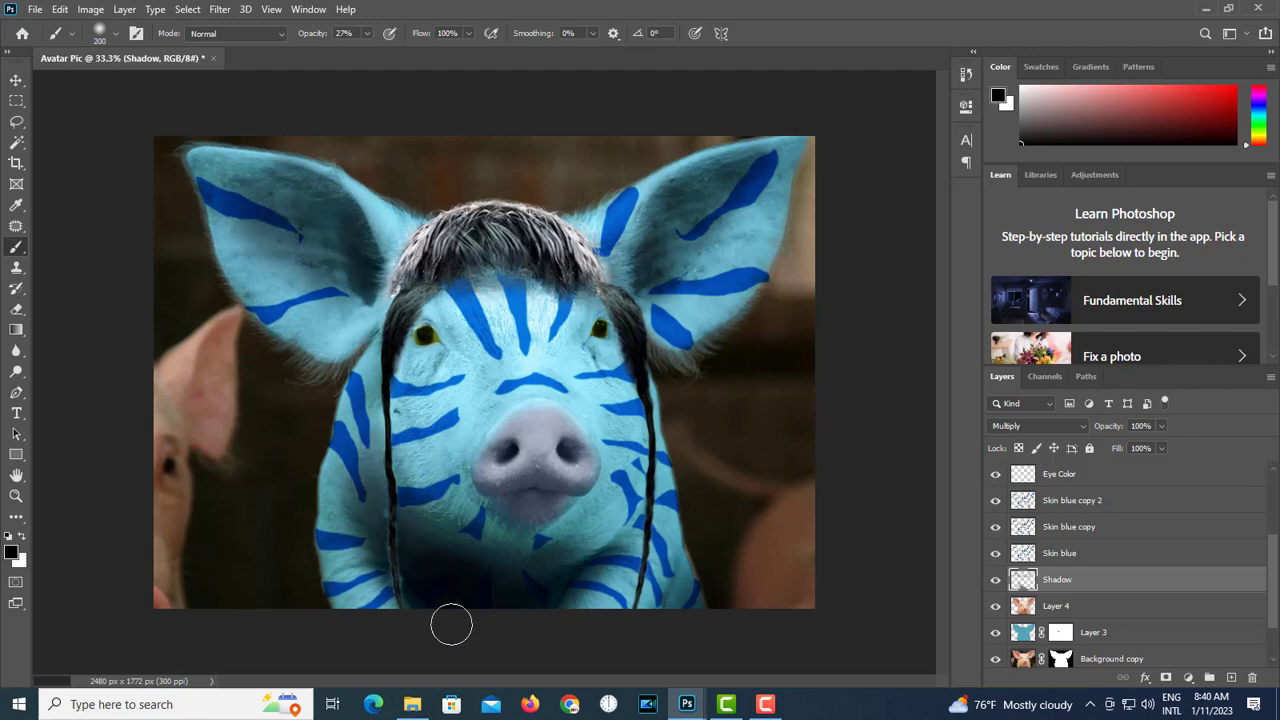
{"action": "mouse_move", "coordinate": [550, 555]}
{"action": "left_mouse_down"}
{"action": "mouse_move", "coordinate": [584, 553]}
{"action": "mouse_move", "coordinate": [563, 554]}
{"action": "mouse_move", "coordinate": [656, 425]}
{"action": "mouse_move", "coordinate": [643, 357]}
{"action": "mouse_move", "coordinate": [623, 523]}
{"action": "mouse_move", "coordinate": [409, 606]}
{"action": "left_mouse_up"}
{"action": "left_click_drag", "start_coordinate": [368, 480], "coordinate": [370, 504]}
{"action": "key", "text": "space"}
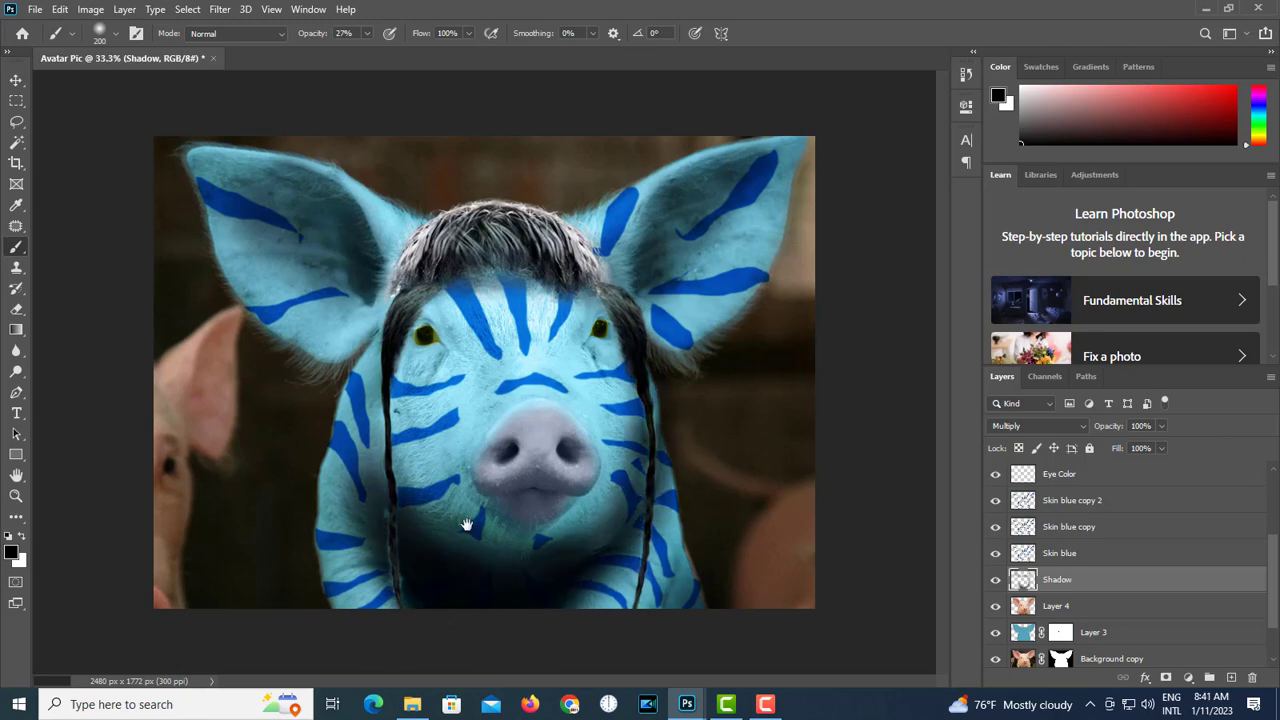
- Lower the Shadow layer's opacity to 40%
{"action": "left_click", "coordinate": [480, 517], "text": "alt"}
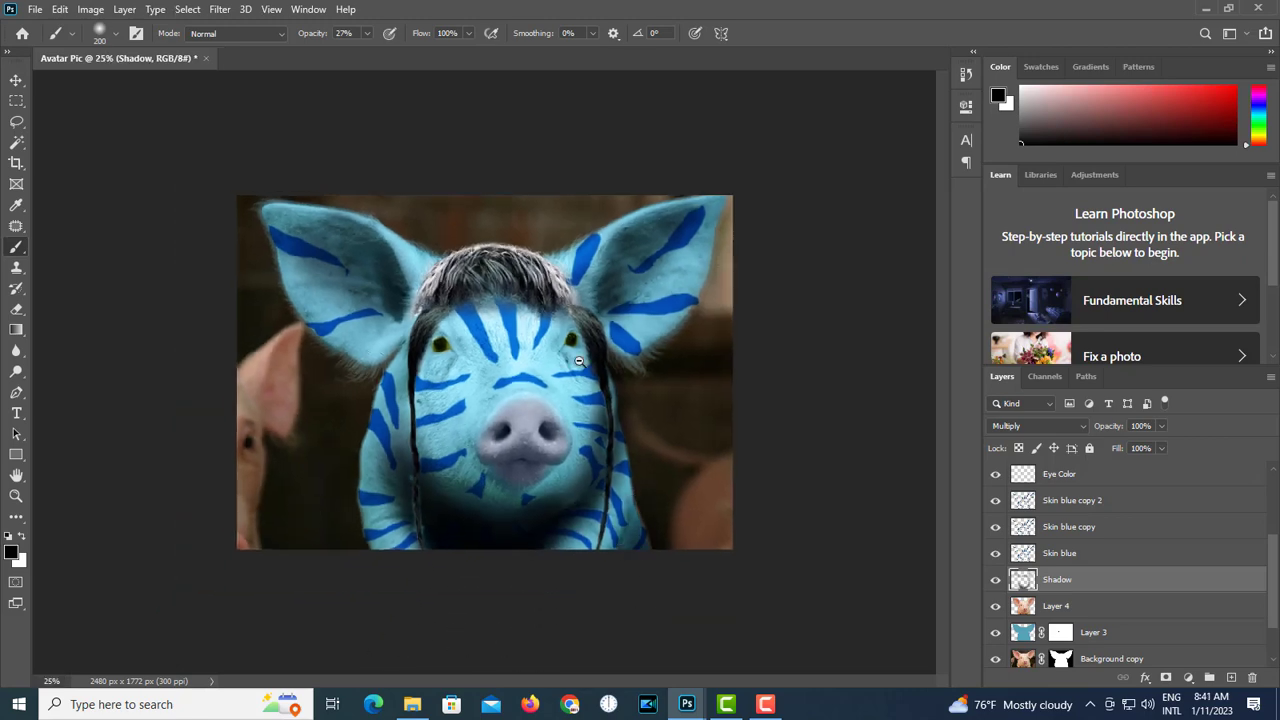
{"action": "left_click", "coordinate": [578, 361], "text": "alt"}
{"action": "left_click_drag", "start_coordinate": [1161, 426], "coordinate": [1117, 449]}
{"action": "left_click", "coordinate": [474, 530], "text": "ctrl"}
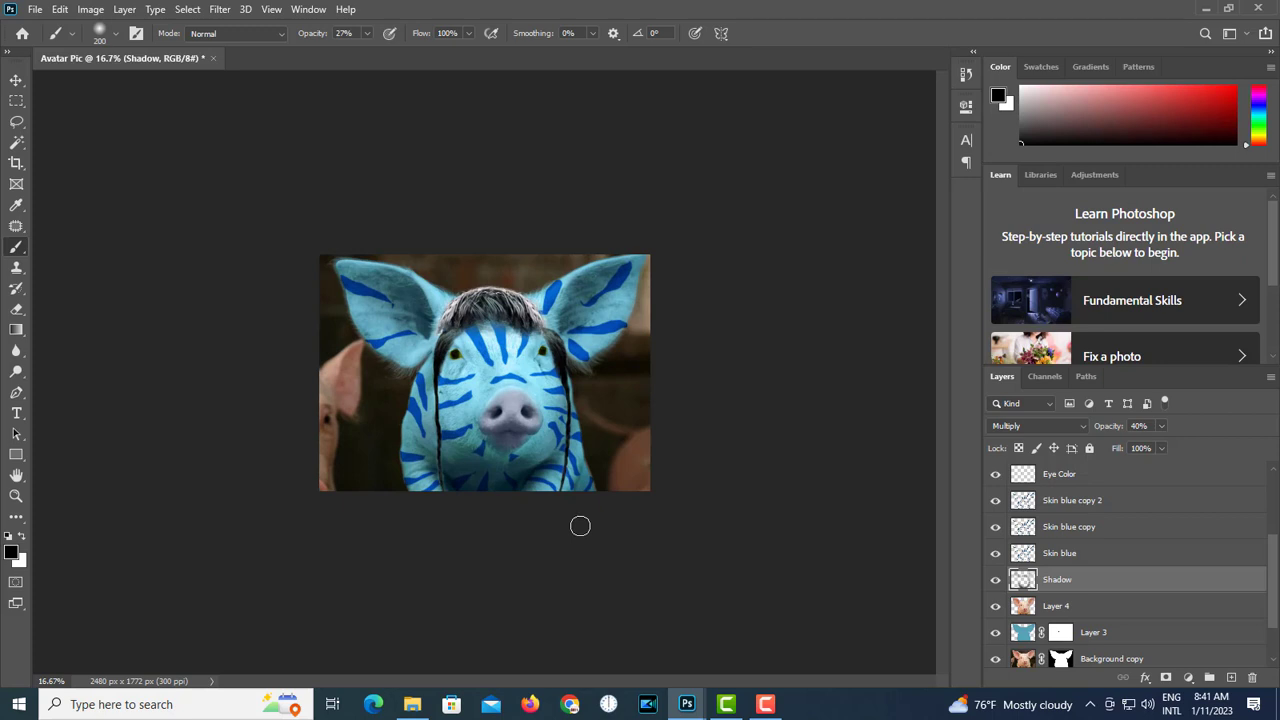
{"action": "key", "text": "ctrl+minus"}
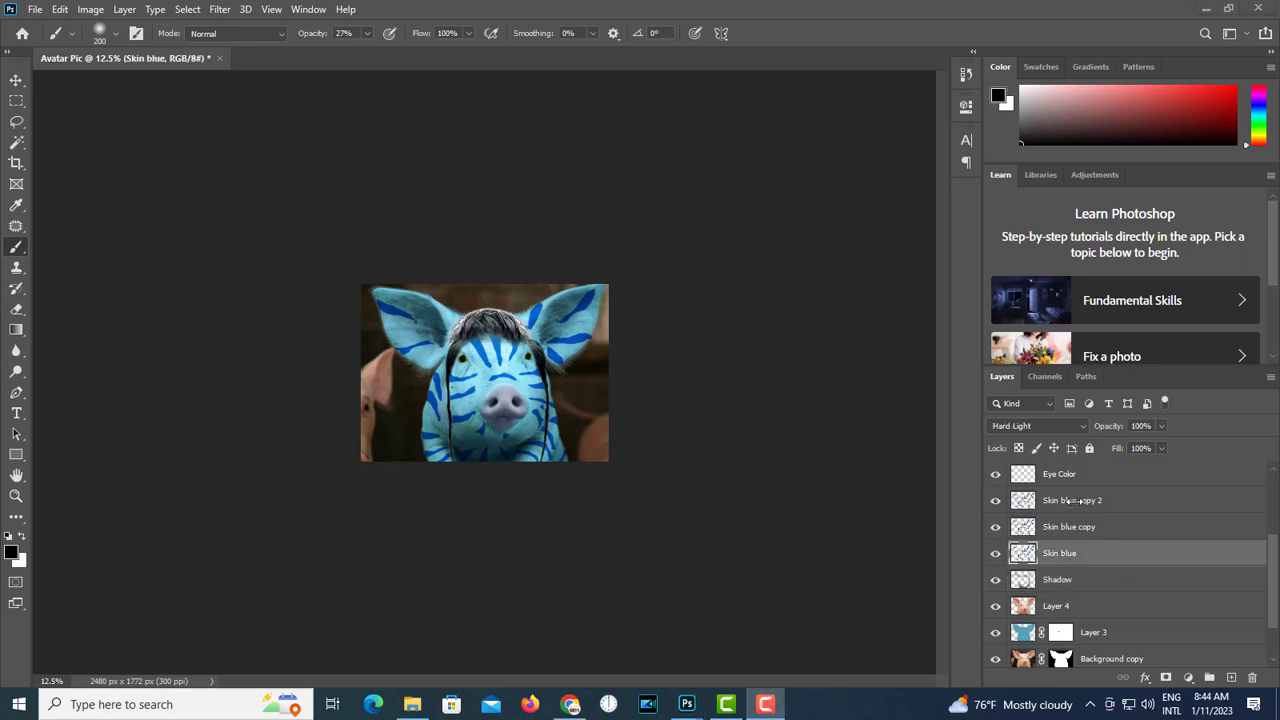
- Group the three Skin blue stripe layers and set the group's opacity to 50%
{"action": "left_click", "coordinate": [1075, 500]}
{"action": "left_click", "coordinate": [1072, 553], "text": "shift"}
{"action": "left_click", "coordinate": [1209, 677]}
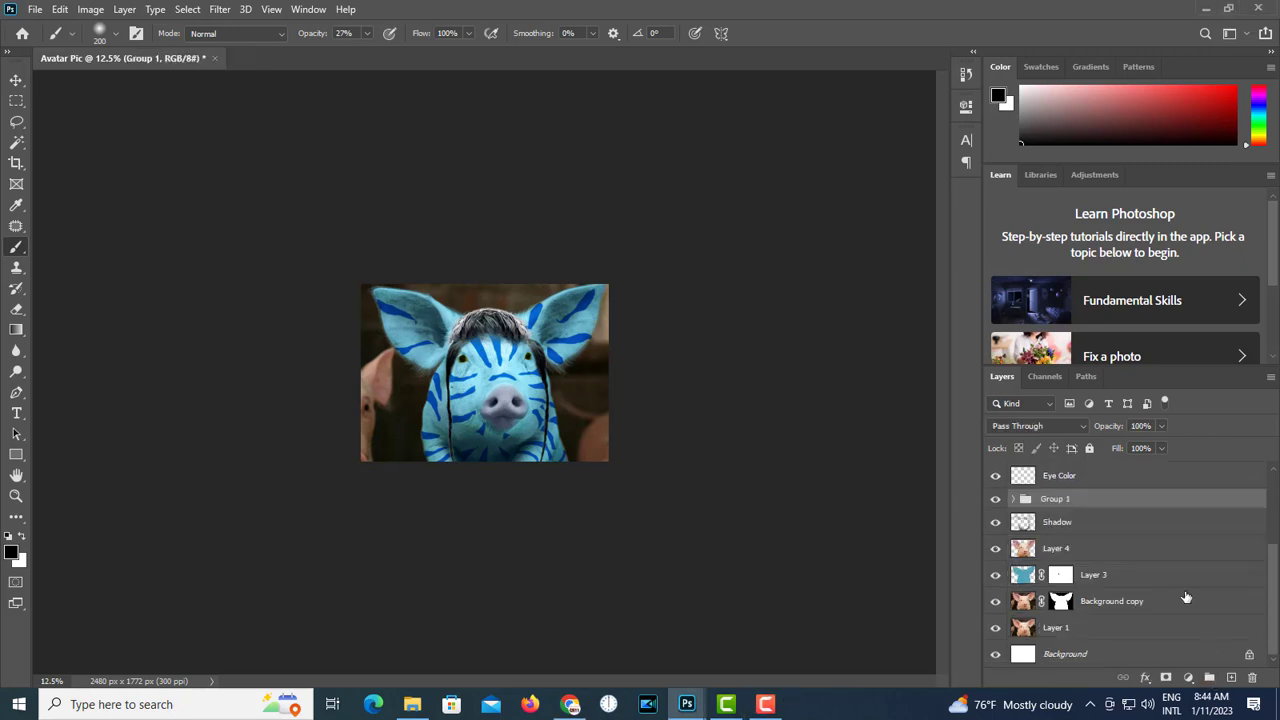
{"action": "left_click", "coordinate": [1161, 426]}
{"action": "left_click_drag", "start_coordinate": [1157, 447], "coordinate": [1128, 447]}
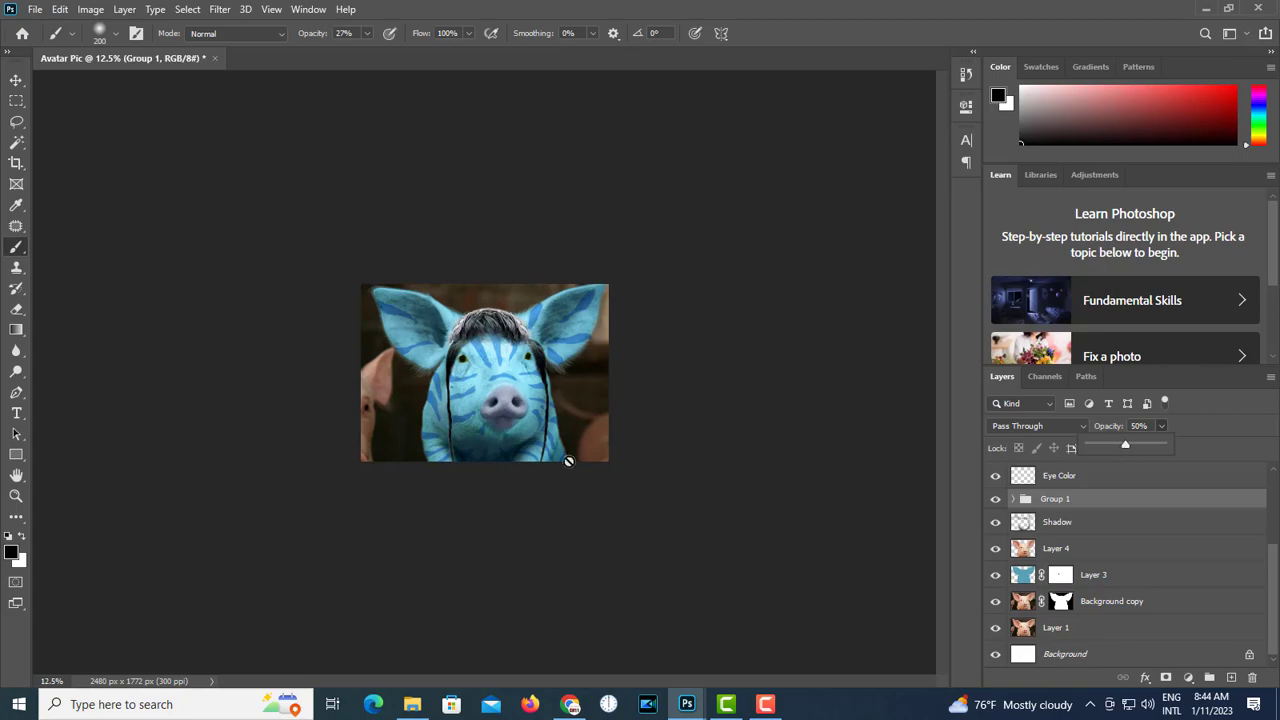
- Open thumb-1920-1065042.jpg from File Explorer in Photoshop and copy its floating-rocks landscape into the Avatar Pic document
{"action": "left_click", "coordinate": [412, 704]}
{"action": "left_click_drag", "start_coordinate": [442, 128], "coordinate": [951, 569]}
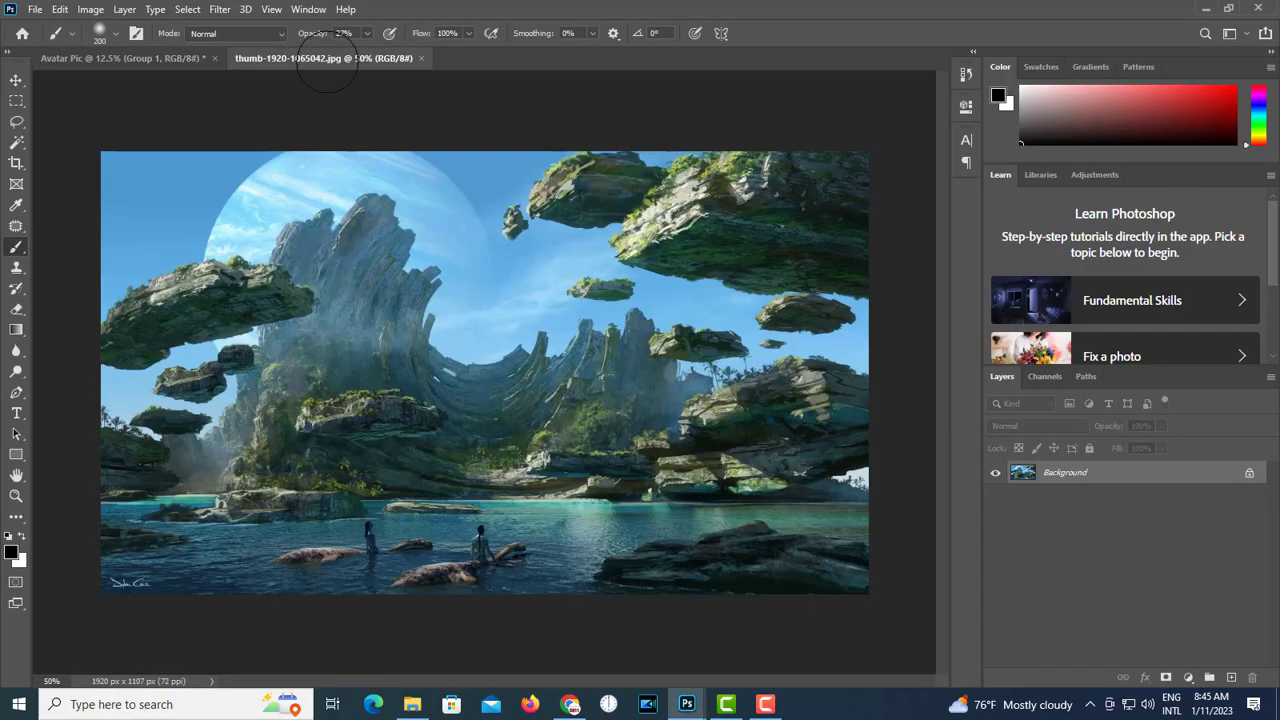
{"action": "left_click_drag", "start_coordinate": [332, 59], "coordinate": [708, 515]}
{"action": "key", "text": "v"}
{"action": "left_click_drag", "start_coordinate": [909, 624], "coordinate": [772, 594]}
{"action": "left_click", "coordinate": [785, 306]}
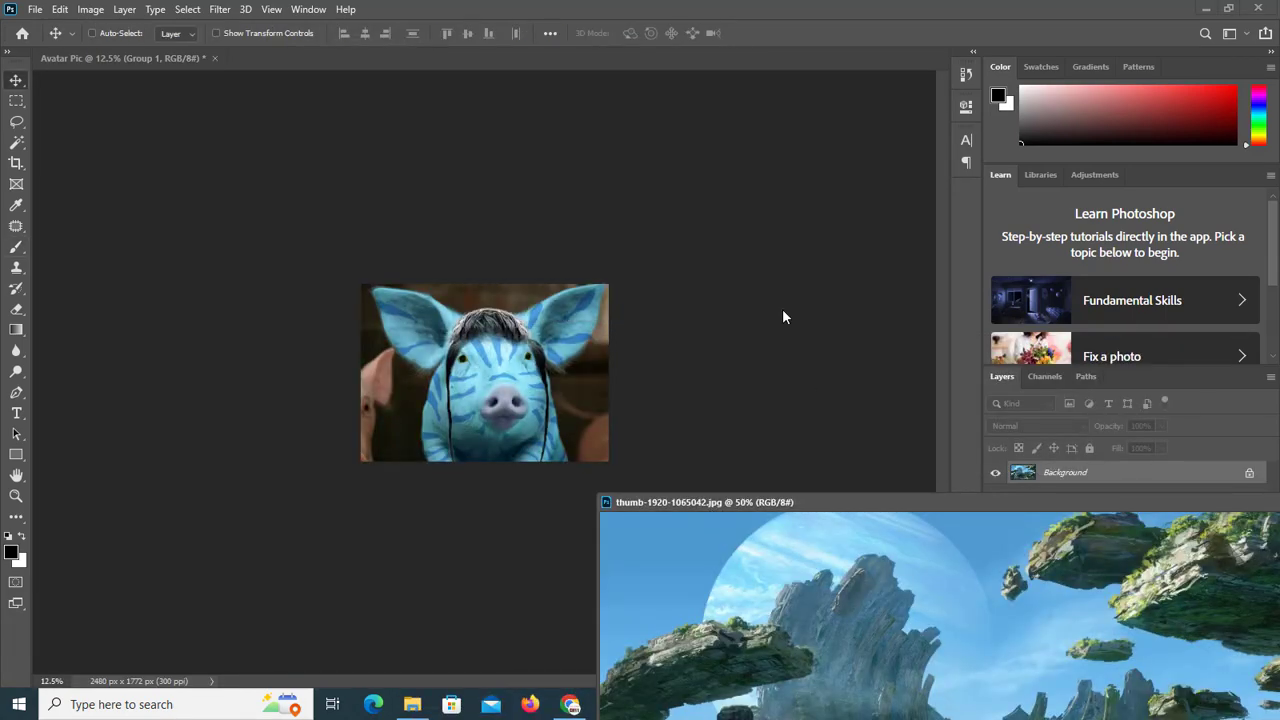
{"action": "left_click_drag", "start_coordinate": [1012, 645], "coordinate": [500, 402]}
{"action": "key", "text": "f"}
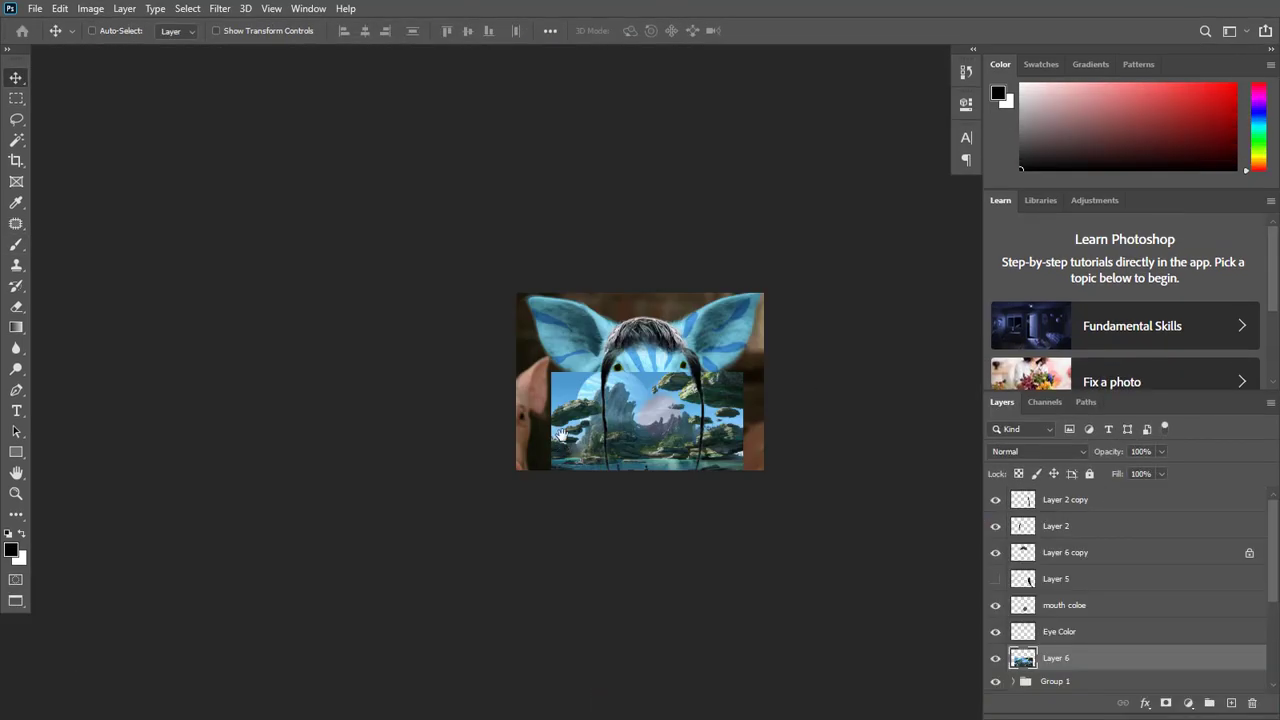
- Place the landscape layer behind the pig, between Background copy and Layer 1 in the layer order
{"action": "left_click_drag", "start_coordinate": [575, 443], "coordinate": [537, 417]}
{"action": "key", "text": "ctrl+bracketleft"}
{"action": "key", "text": "ctrl+bracketleft"}
{"action": "key", "text": "ctrl+bracketleft"}
{"action": "key", "text": "ctrl+bracketleft"}
{"action": "key", "text": "ctrl+bracketleft"}
{"action": "key", "text": "ctrl+bracketleft"}
{"action": "key", "text": "ctrl+bracketright"}
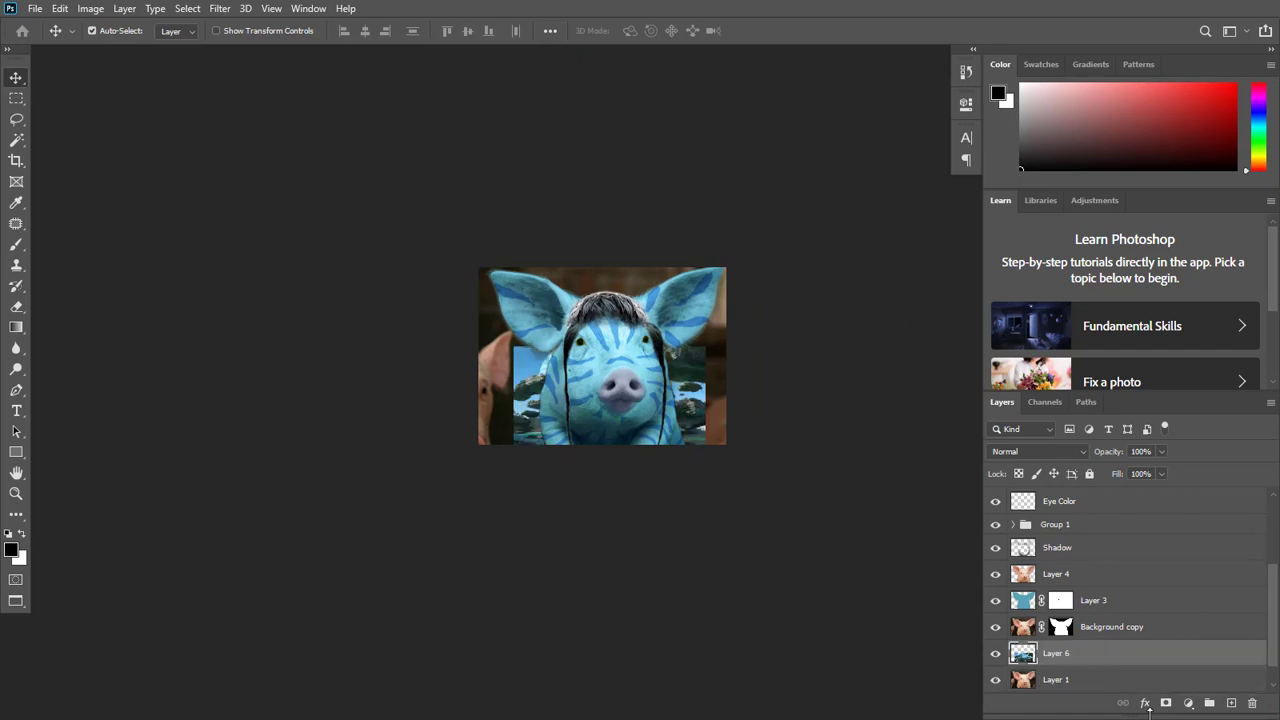
- Scale the landscape to about 171.5% and position it so it covers the whole canvas behind the pig
{"action": "key", "text": "ctrl+t"}
{"action": "left_click_drag", "start_coordinate": [514, 347], "coordinate": [451, 244]}
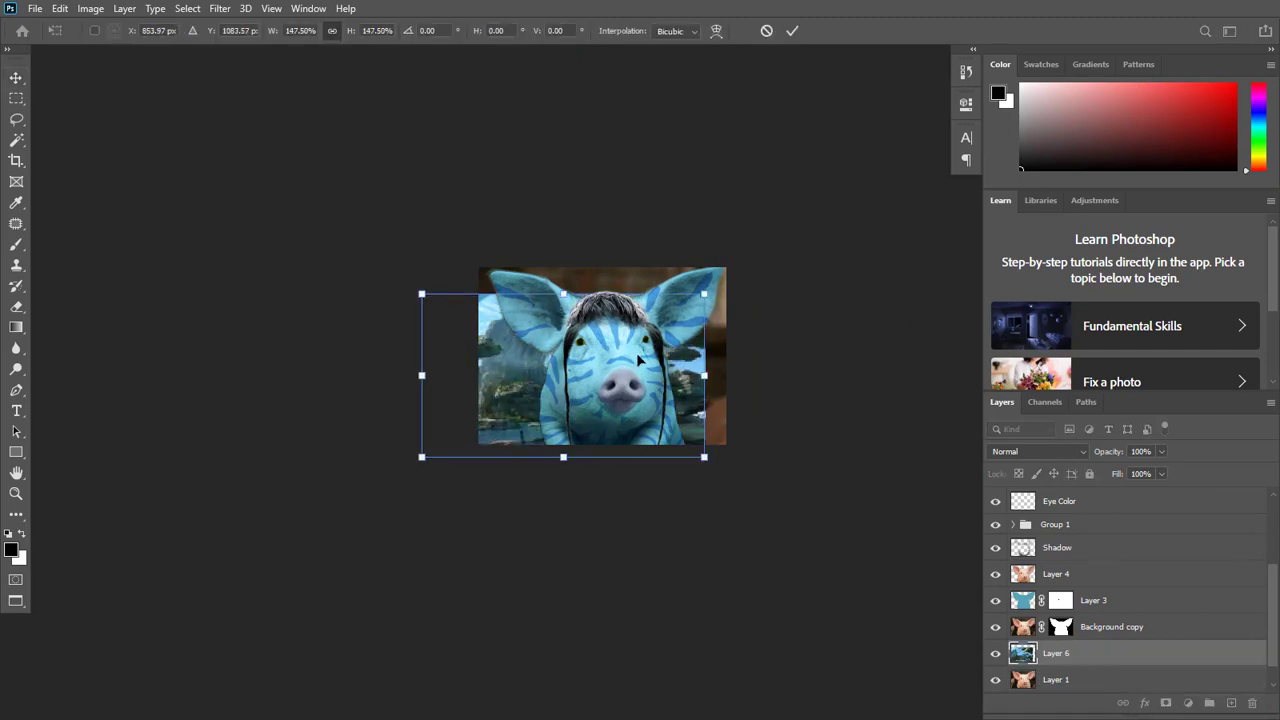
{"action": "left_click_drag", "start_coordinate": [641, 386], "coordinate": [678, 367]}
{"action": "left_click_drag", "start_coordinate": [742, 429], "coordinate": [775, 477]}
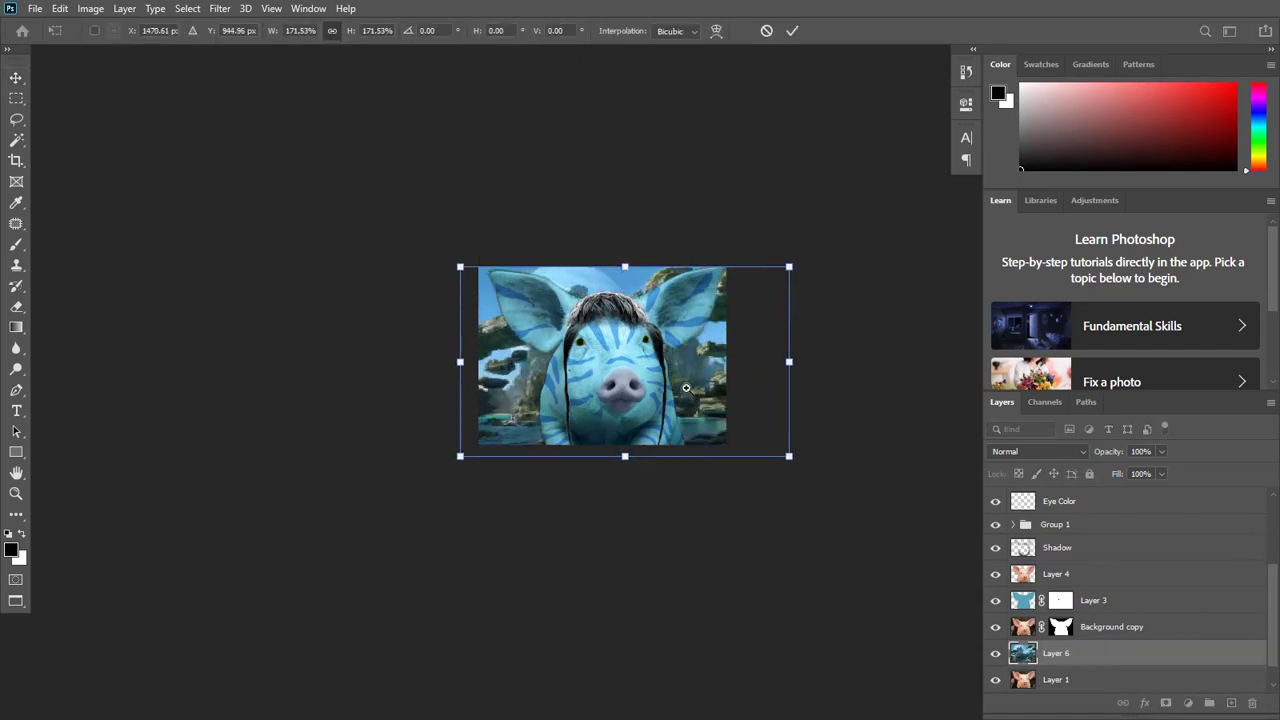
{"action": "scroll", "coordinate": [686, 388], "scroll_direction": "up", "scroll_amount": 3}
{"action": "left_click_drag", "start_coordinate": [687, 397], "coordinate": [470, 422]}
{"action": "key", "text": "Return"}
{"action": "scroll", "coordinate": [410, 390], "scroll_direction": "up", "scroll_amount": 2}
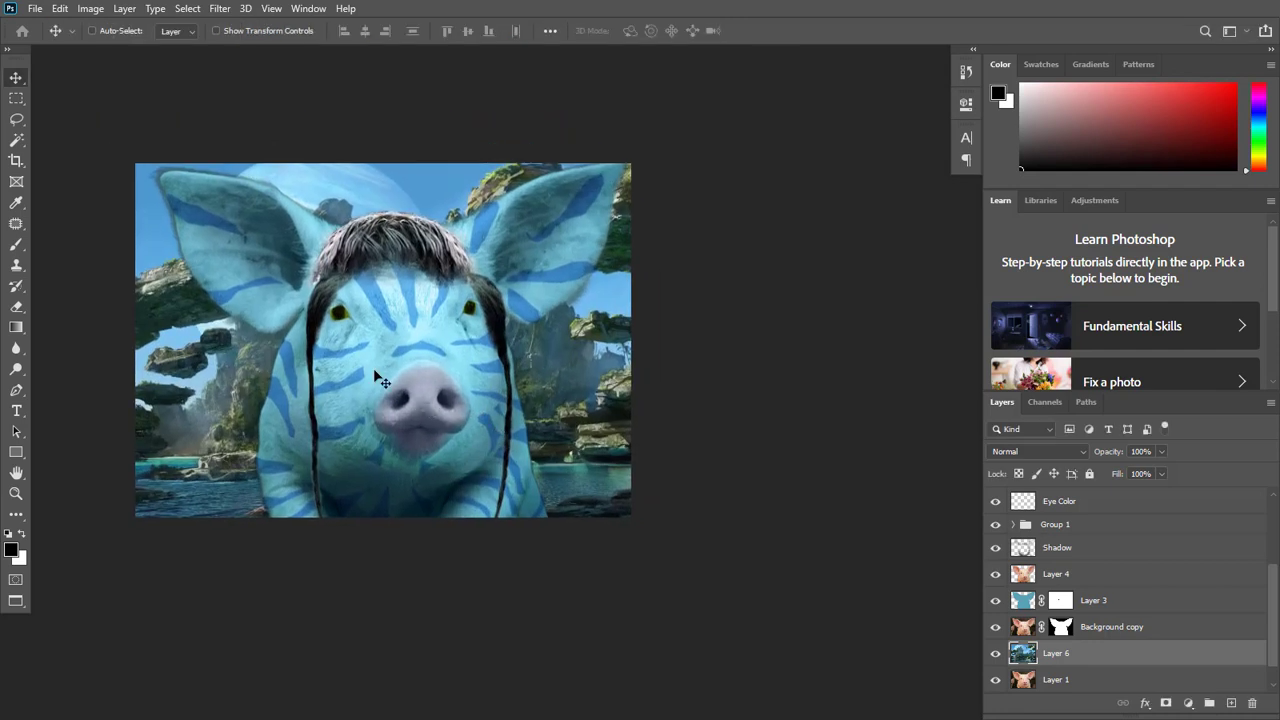
- Merge Layer 4, Layer 3 and Background copy into one layer and lock its transparent pixels
{"action": "left_click", "coordinate": [1022, 581]}
{"action": "left_click", "coordinate": [996, 575]}
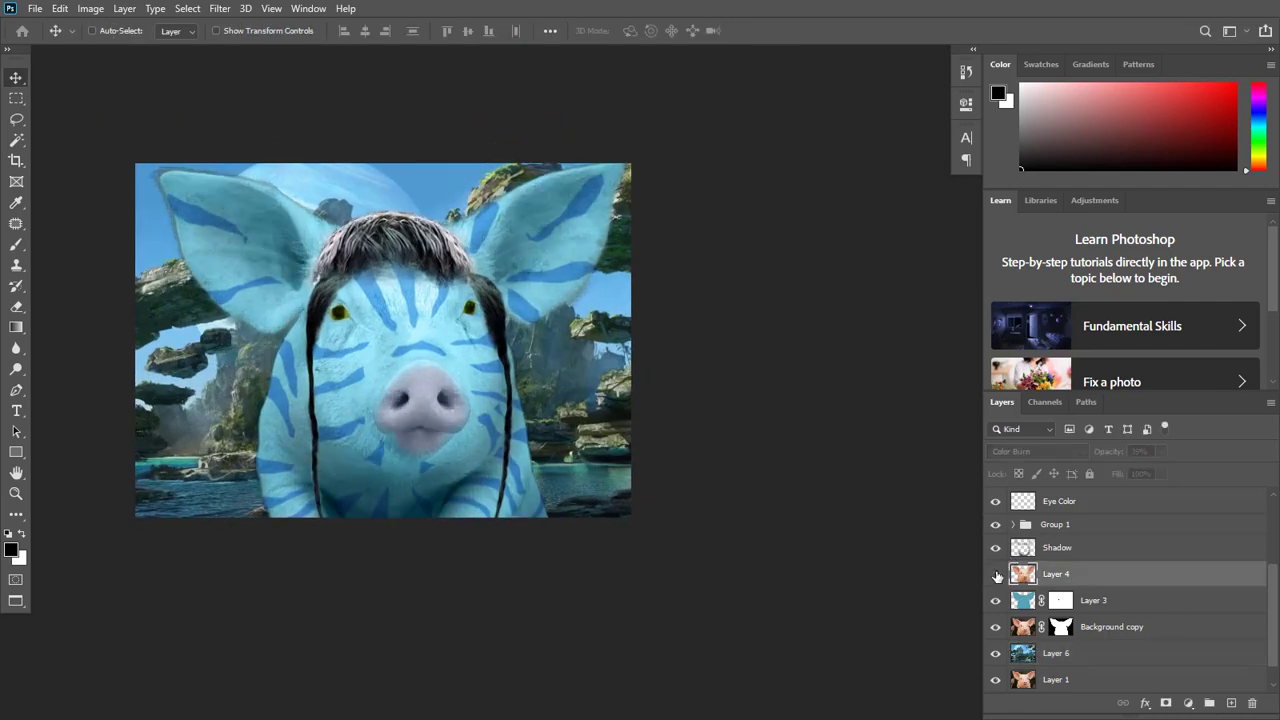
{"action": "left_click", "coordinate": [996, 575]}
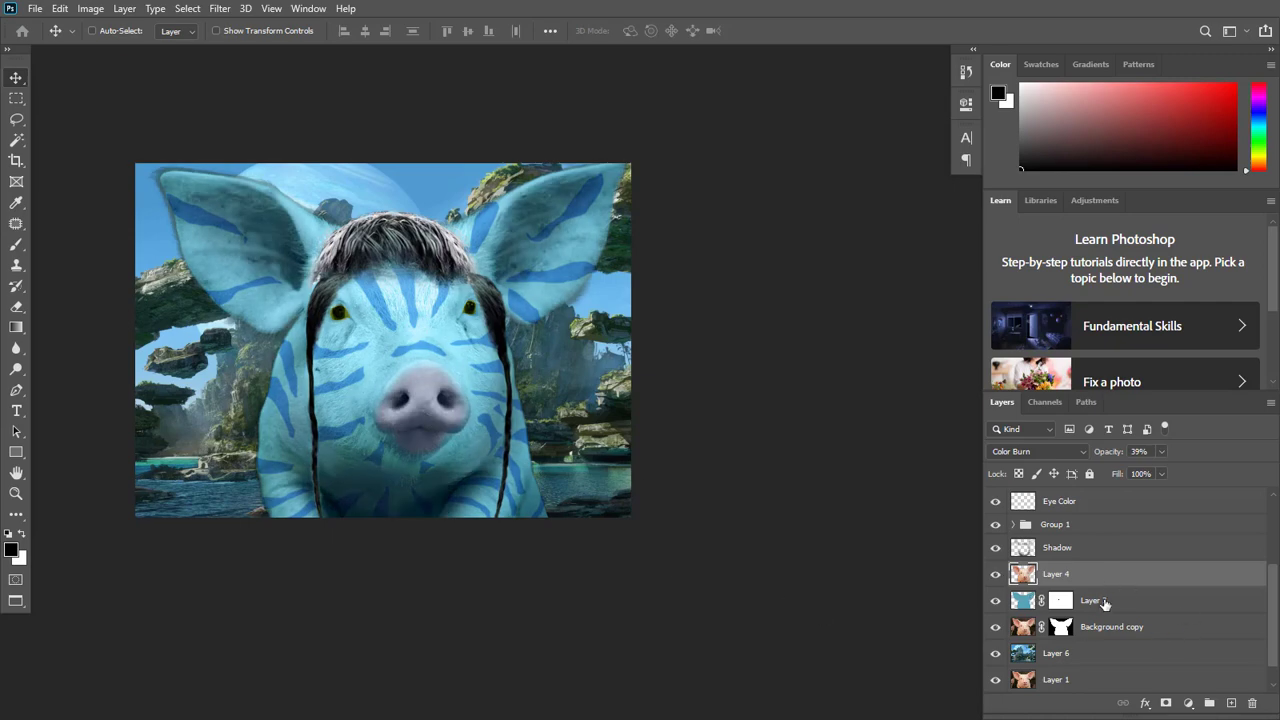
{"action": "left_click", "coordinate": [1124, 627], "text": "shift"}
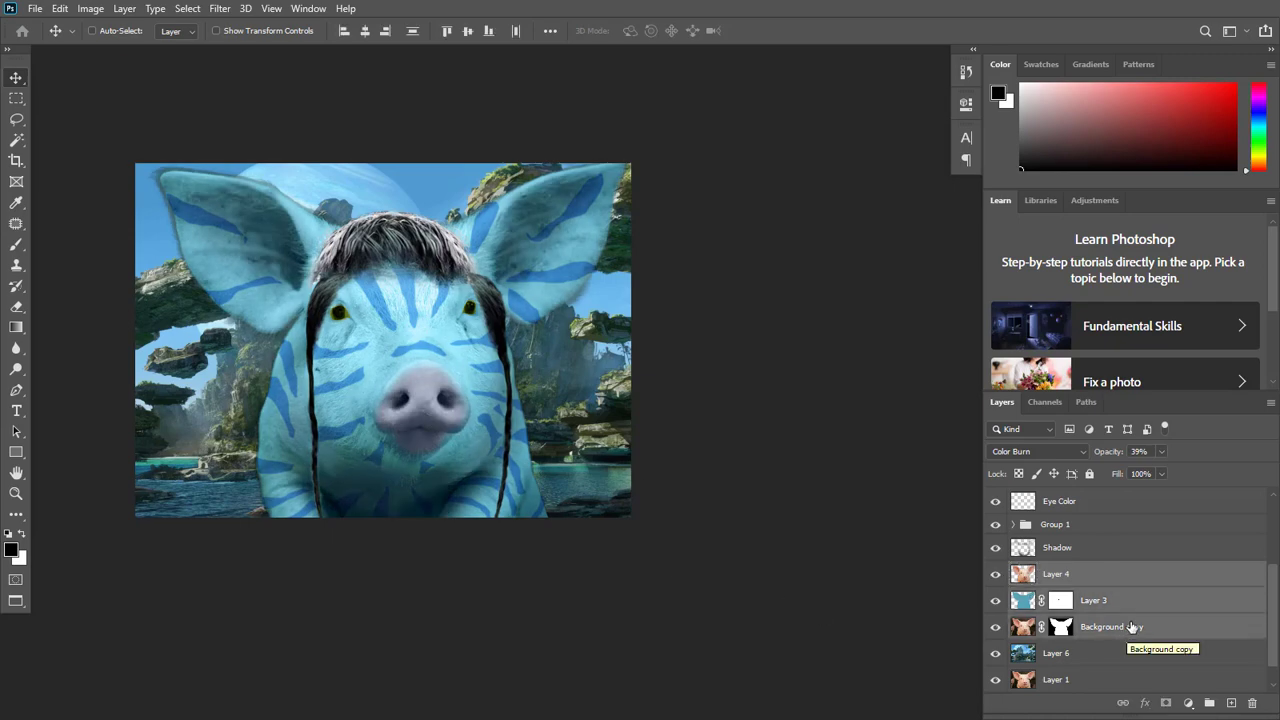
{"action": "right_click", "coordinate": [1127, 632]}
{"action": "left_click", "coordinate": [1020, 490]}
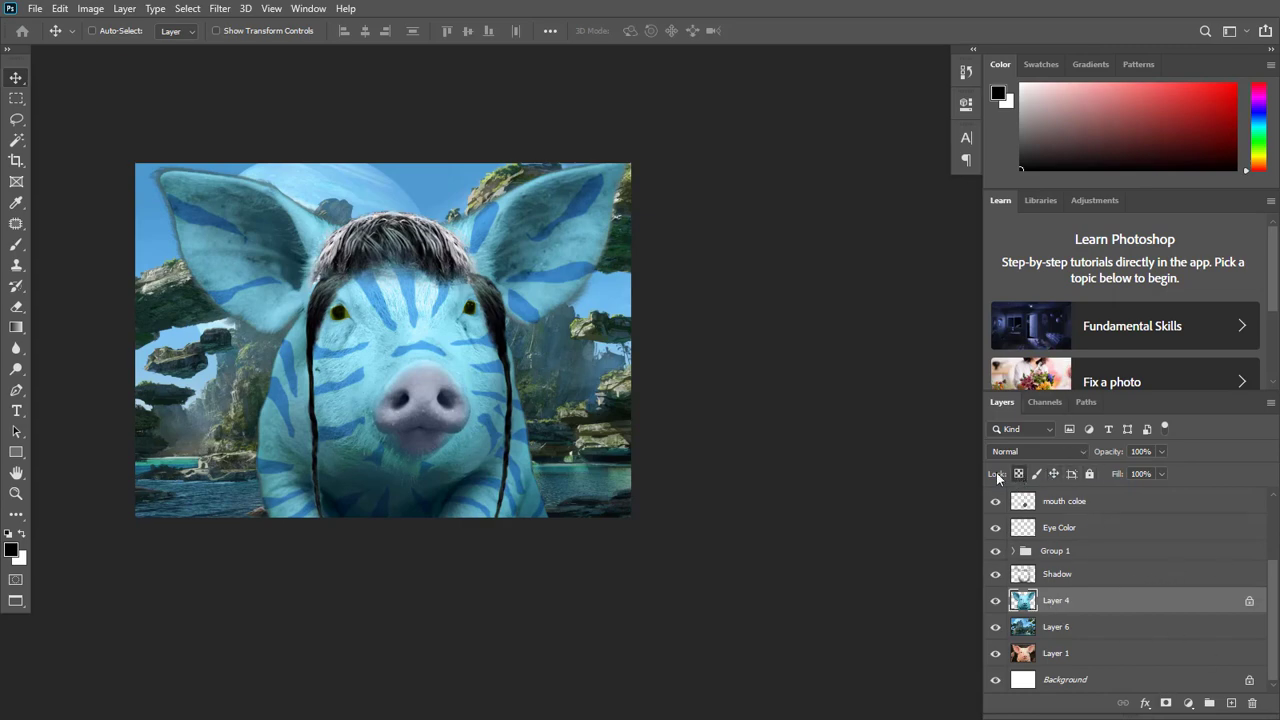
- Sample the light blue skin near the outer edge of the ear in the left half of the picture as foreground colour
{"action": "scroll", "coordinate": [215, 274], "scroll_direction": "up", "scroll_amount": 2}
{"action": "left_click_drag", "start_coordinate": [187, 250], "coordinate": [378, 343]}
{"action": "scroll", "coordinate": [378, 343], "scroll_direction": "up", "scroll_amount": 1}
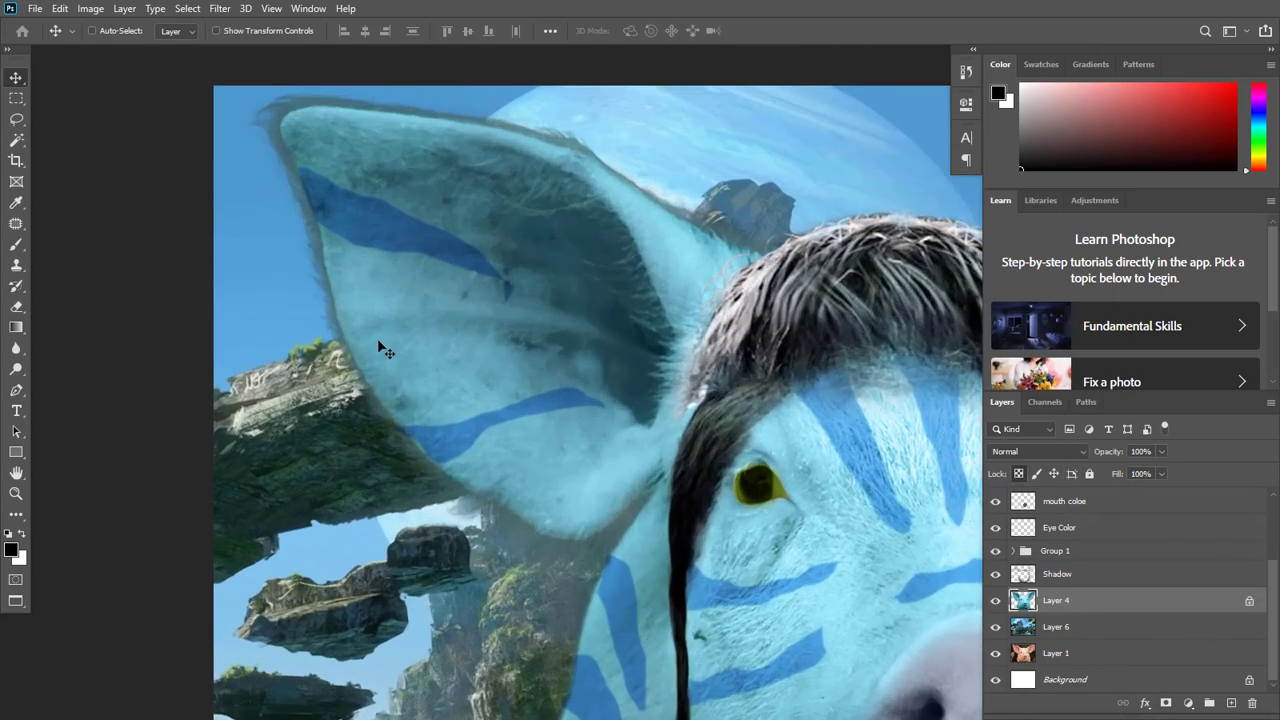
{"action": "left_click", "coordinate": [14, 160]}
{"action": "left_click", "coordinate": [16, 202]}
{"action": "left_click", "coordinate": [352, 314]}
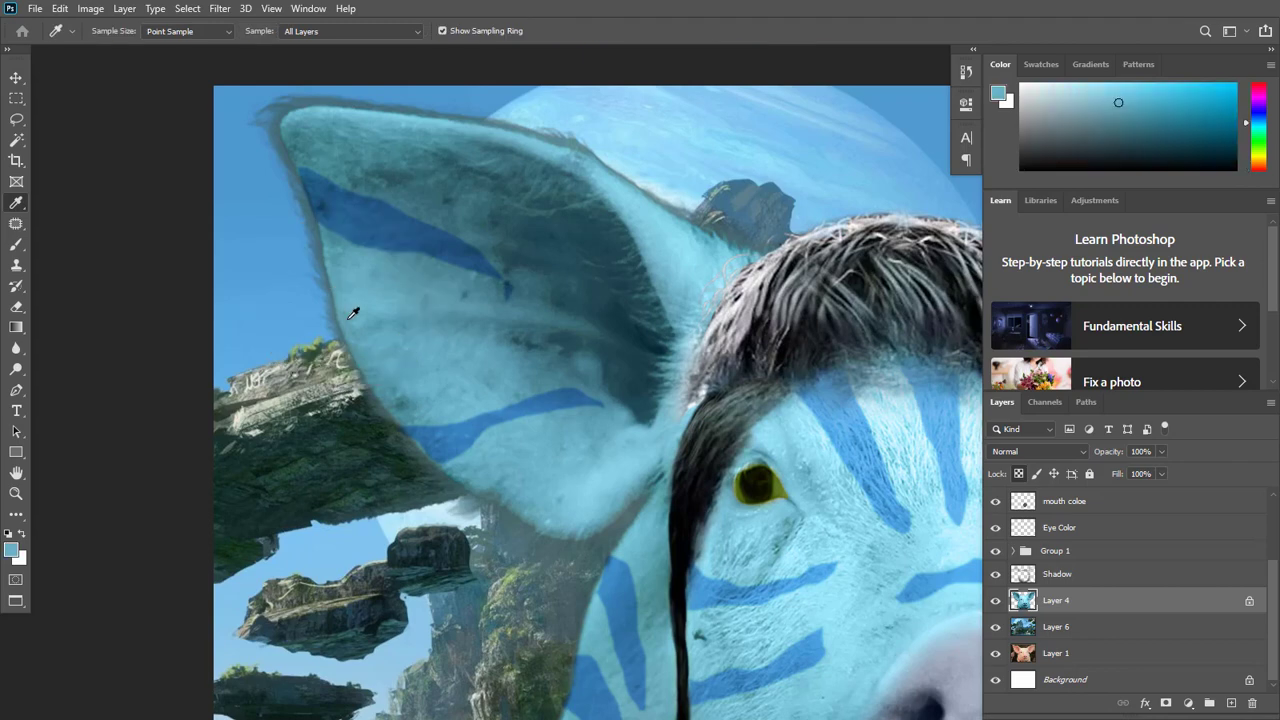
- Paint over the dark outer fringe of the ear in the left half with the sampled blue, using a smaller brush at 27% opacity
{"action": "left_click", "coordinate": [16, 243]}
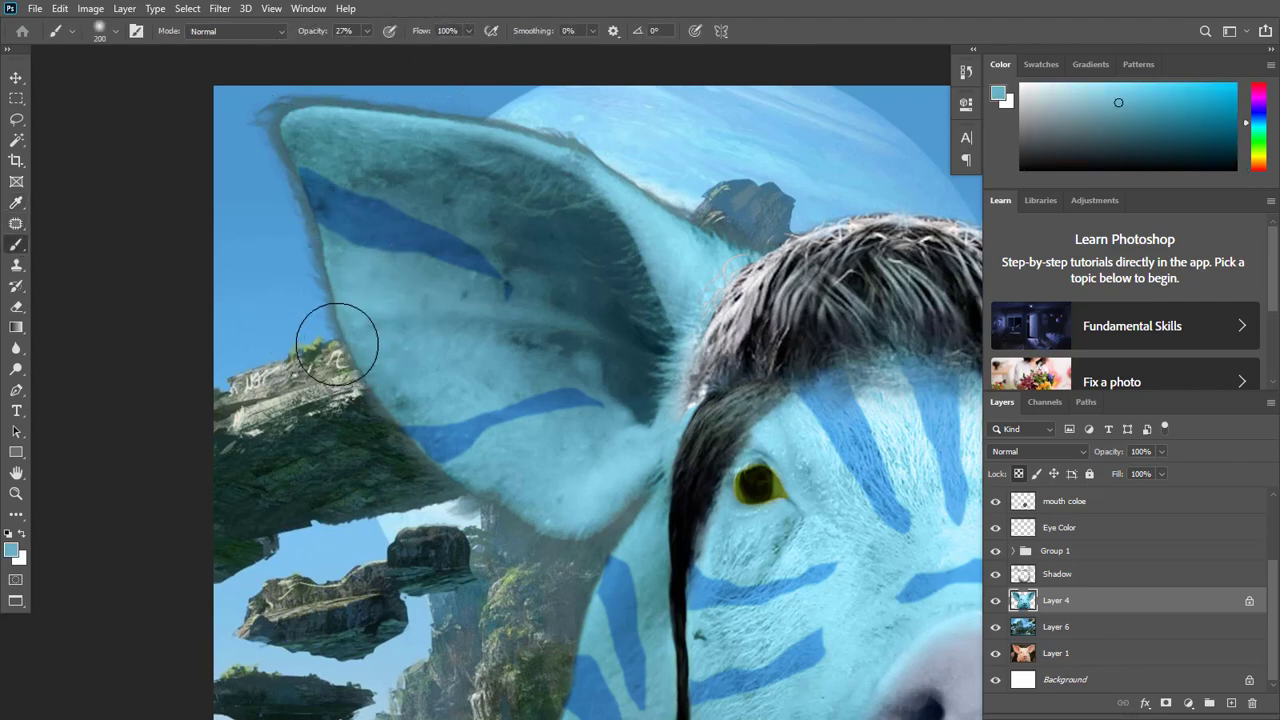
{"action": "key", "text": "bracketleft"}
{"action": "key", "text": "bracketleft"}
{"action": "key", "text": "bracketleft"}
{"action": "key", "text": "bracketleft"}
{"action": "key", "text": "bracketleft"}
{"action": "mouse_move", "coordinate": [337, 338]}
{"action": "left_mouse_down"}
{"action": "mouse_move", "coordinate": [311, 212]}
{"action": "mouse_move", "coordinate": [277, 143]}
{"action": "left_mouse_up"}
{"action": "mouse_move", "coordinate": [352, 366]}
{"action": "left_mouse_down"}
{"action": "mouse_move", "coordinate": [343, 302]}
{"action": "mouse_move", "coordinate": [400, 444]}
{"action": "left_mouse_up"}
{"action": "left_click_drag", "start_coordinate": [314, 311], "coordinate": [339, 439]}
{"action": "mouse_move", "coordinate": [286, 214]}
{"action": "left_mouse_down"}
{"action": "mouse_move", "coordinate": [344, 219]}
{"action": "mouse_move", "coordinate": [313, 270]}
{"action": "mouse_move", "coordinate": [275, 291]}
{"action": "left_mouse_up"}
- Reduce the brush size to 70 and recolour the dark upper edge of the same ear from its tip towards the hair
{"action": "key", "text": "bracketleft"}
{"action": "key", "text": "bracketleft"}
{"action": "mouse_move", "coordinate": [392, 252]}
{"action": "left_mouse_down"}
{"action": "mouse_move", "coordinate": [332, 249]}
{"action": "mouse_move", "coordinate": [283, 366]}
{"action": "mouse_move", "coordinate": [284, 330]}
{"action": "left_mouse_up"}
{"action": "left_click_drag", "start_coordinate": [385, 289], "coordinate": [307, 295]}
{"action": "left_click_drag", "start_coordinate": [373, 282], "coordinate": [524, 300]}
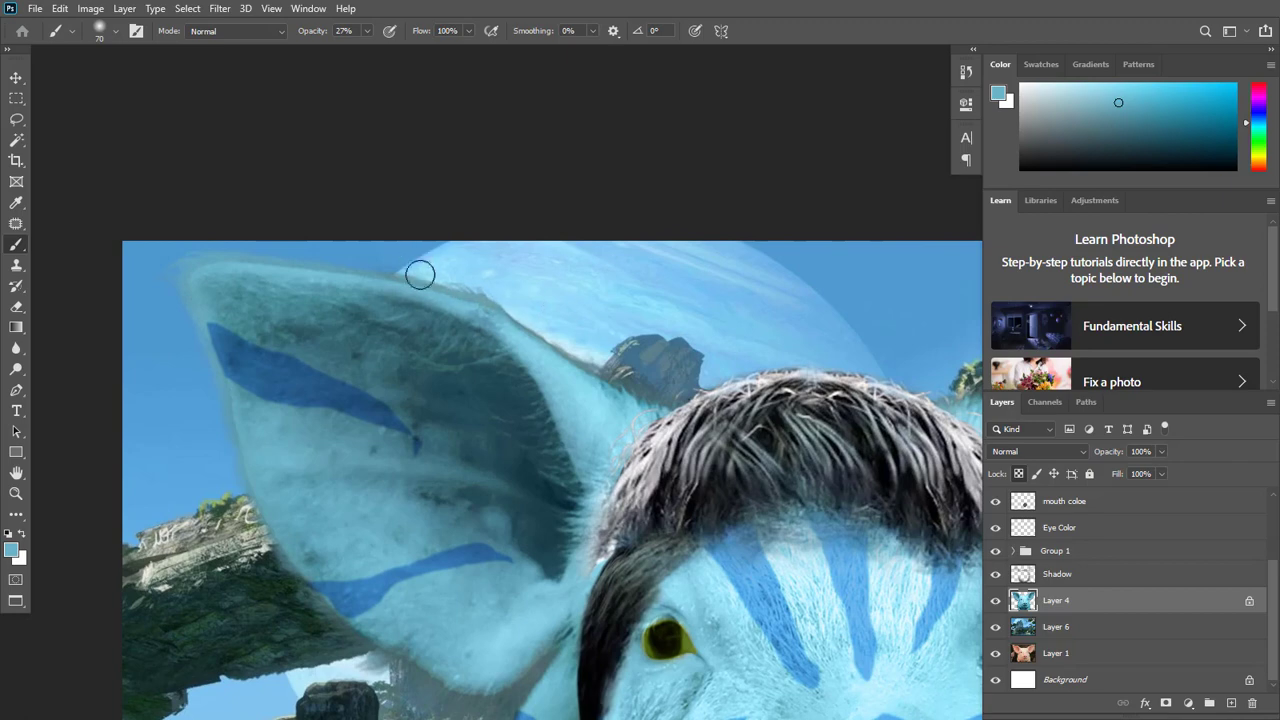
{"action": "left_click_drag", "start_coordinate": [420, 275], "coordinate": [329, 260]}
{"action": "left_click_drag", "start_coordinate": [540, 318], "coordinate": [196, 245]}
{"action": "mouse_move", "coordinate": [524, 347]}
{"action": "left_mouse_down"}
{"action": "mouse_move", "coordinate": [422, 325]}
{"action": "mouse_move", "coordinate": [618, 420]}
{"action": "left_mouse_up"}
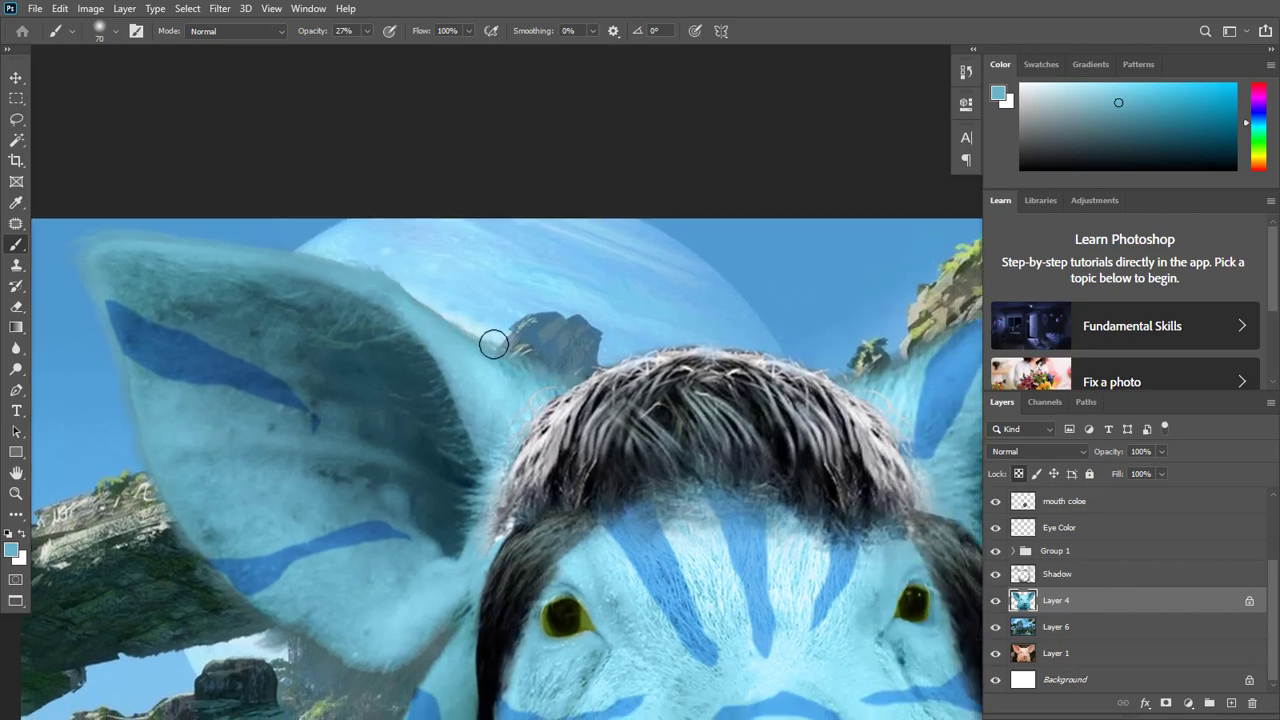
- Paint the sampled blue along the upper, outer and lower edges of the ear in the right half of the picture
{"action": "left_click_drag", "start_coordinate": [943, 390], "coordinate": [463, 386]}
{"action": "mouse_move", "coordinate": [369, 372]}
{"action": "left_mouse_down"}
{"action": "mouse_move", "coordinate": [319, 469]}
{"action": "mouse_move", "coordinate": [434, 423]}
{"action": "left_mouse_up"}
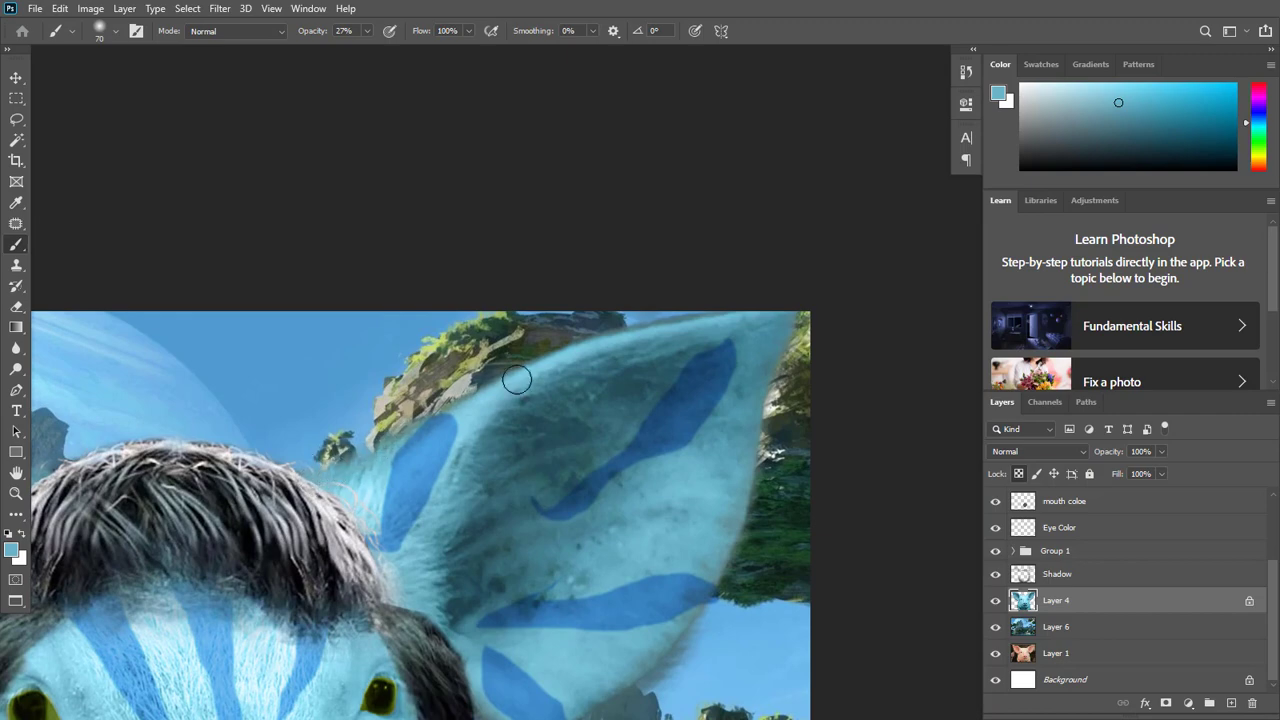
{"action": "left_click_drag", "start_coordinate": [517, 380], "coordinate": [438, 409]}
{"action": "mouse_move", "coordinate": [594, 337]}
{"action": "left_mouse_down"}
{"action": "mouse_move", "coordinate": [526, 363]}
{"action": "mouse_move", "coordinate": [564, 359]}
{"action": "left_mouse_up"}
{"action": "mouse_move", "coordinate": [516, 372]}
{"action": "left_mouse_down"}
{"action": "mouse_move", "coordinate": [615, 348]}
{"action": "mouse_move", "coordinate": [786, 341]}
{"action": "mouse_move", "coordinate": [747, 428]}
{"action": "mouse_move", "coordinate": [778, 254]}
{"action": "left_mouse_up"}
{"action": "mouse_move", "coordinate": [747, 357]}
{"action": "left_mouse_down"}
{"action": "mouse_move", "coordinate": [702, 434]}
{"action": "mouse_move", "coordinate": [724, 363]}
{"action": "mouse_move", "coordinate": [662, 470]}
{"action": "left_mouse_up"}
{"action": "left_click_drag", "start_coordinate": [660, 443], "coordinate": [729, 386]}
{"action": "left_click_drag", "start_coordinate": [638, 456], "coordinate": [638, 368]}
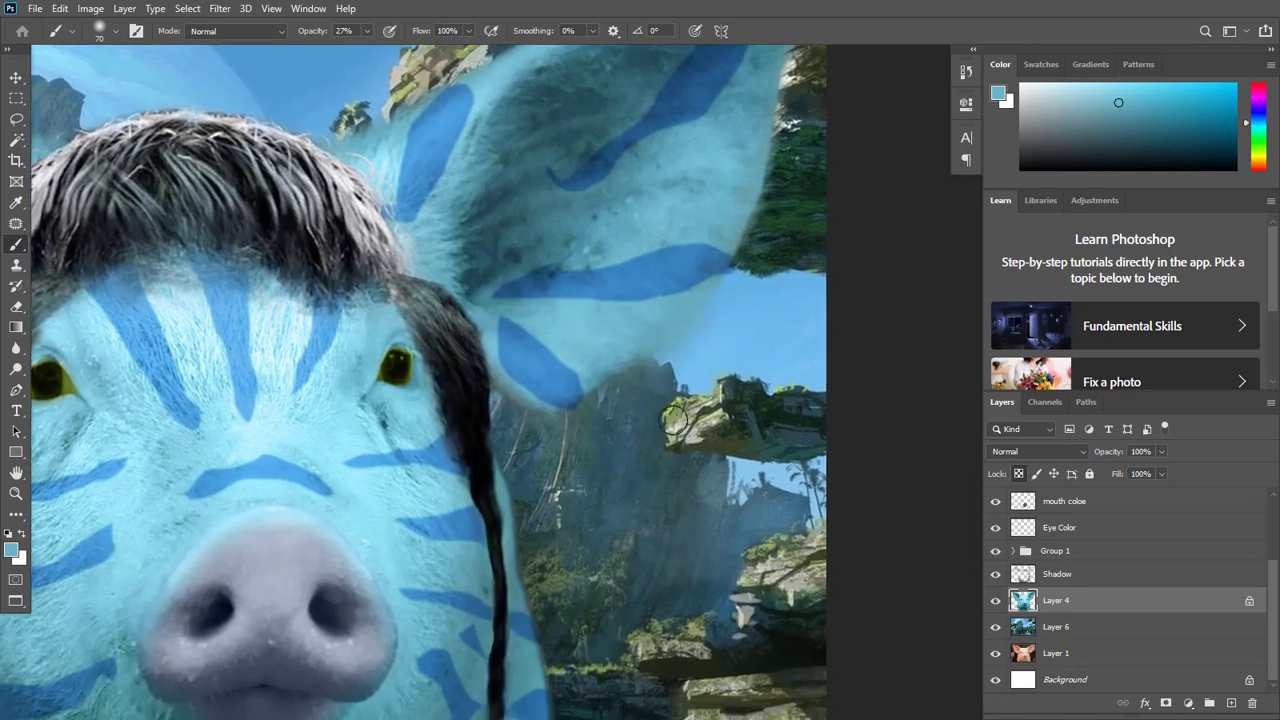
{"action": "left_click_drag", "start_coordinate": [674, 421], "coordinate": [520, 410]}
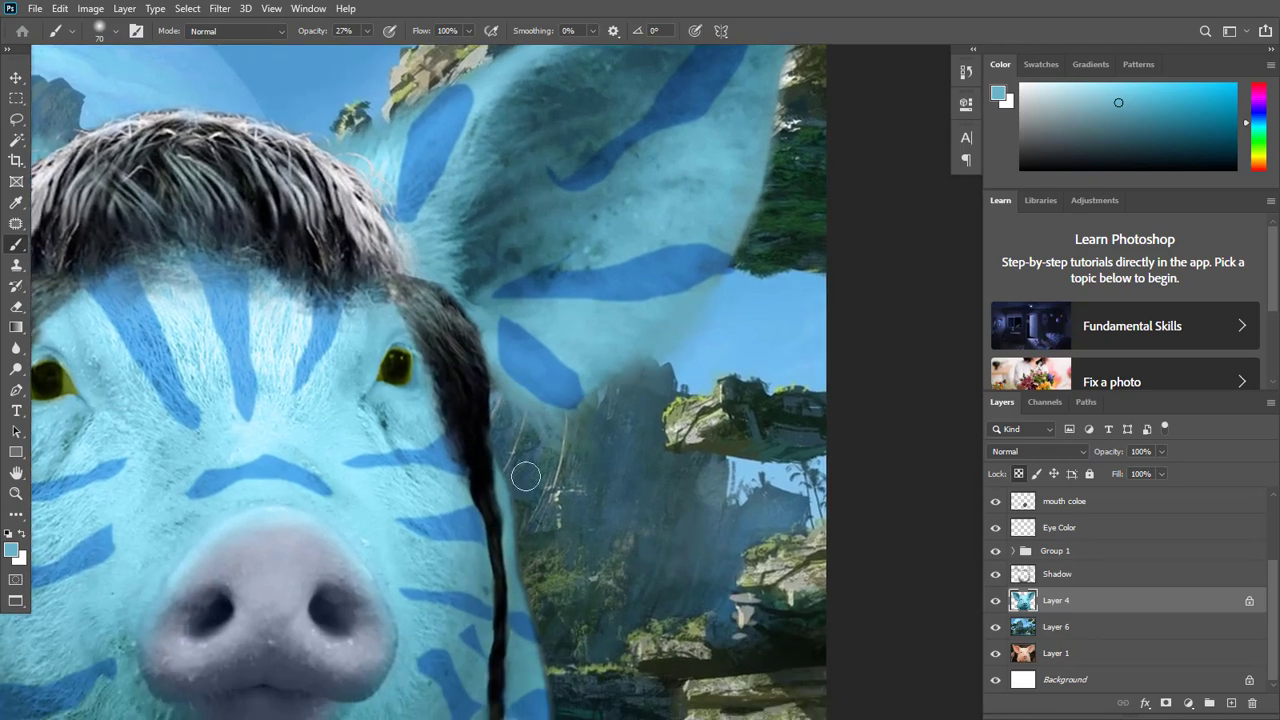
- Paint the pig's body edge in the right half with the same blue, from below the ear down beside the water
{"action": "scroll", "coordinate": [535, 540], "scroll_direction": "down", "scroll_amount": 3}
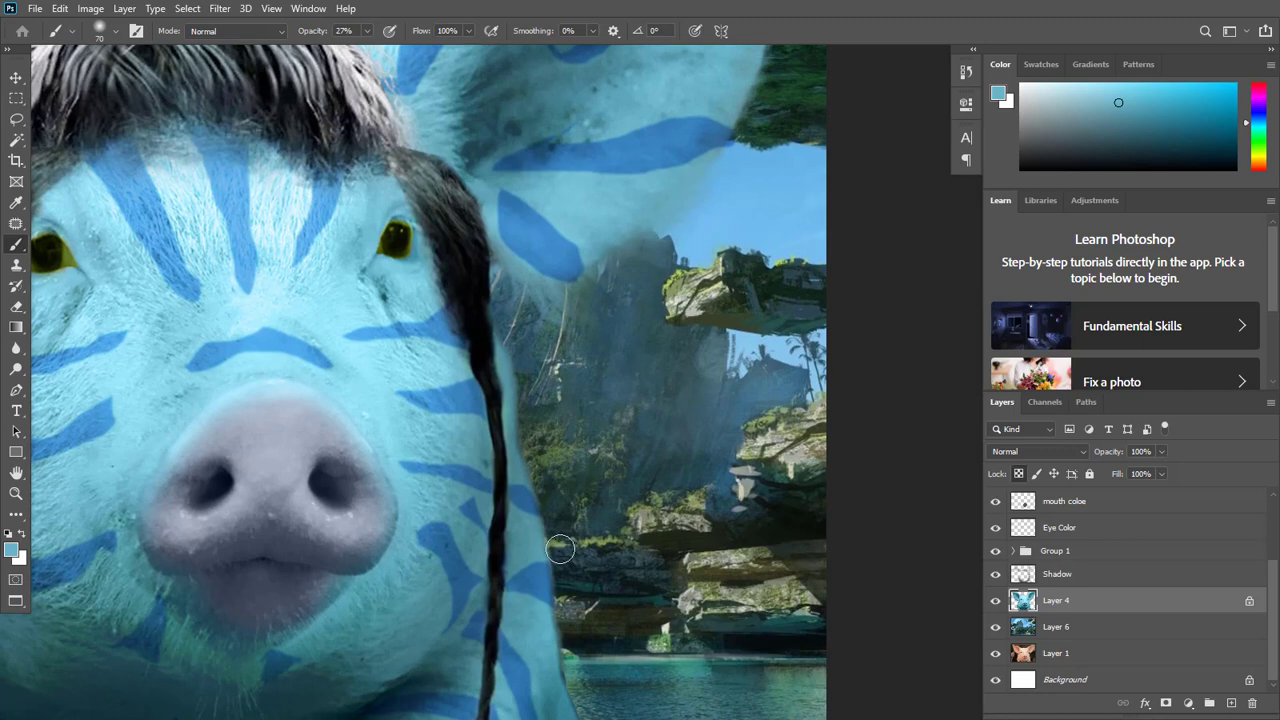
{"action": "left_click_drag", "start_coordinate": [561, 617], "coordinate": [543, 471]}
{"action": "left_click_drag", "start_coordinate": [556, 522], "coordinate": [588, 640]}
- Recolour the body edge in the left half and the lower edge of the ear above it with the same blue
{"action": "left_click_drag", "start_coordinate": [307, 601], "coordinate": [545, 553]}
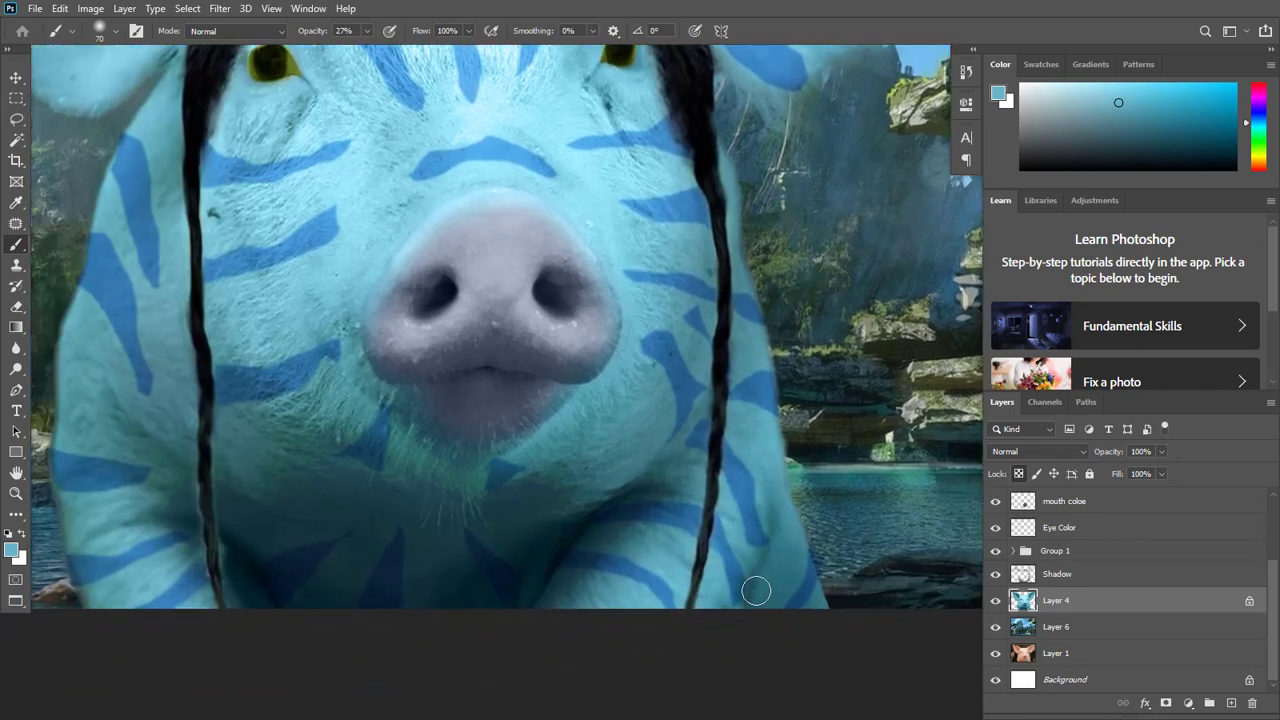
{"action": "left_click_drag", "start_coordinate": [756, 591], "coordinate": [906, 579]}
{"action": "mouse_move", "coordinate": [218, 617]}
{"action": "left_mouse_down"}
{"action": "mouse_move", "coordinate": [240, 632]}
{"action": "mouse_move", "coordinate": [186, 357]}
{"action": "mouse_move", "coordinate": [238, 170]}
{"action": "mouse_move", "coordinate": [223, 234]}
{"action": "mouse_move", "coordinate": [262, 211]}
{"action": "left_mouse_up"}
{"action": "scroll", "coordinate": [240, 170], "scroll_direction": "up", "scroll_amount": 2}
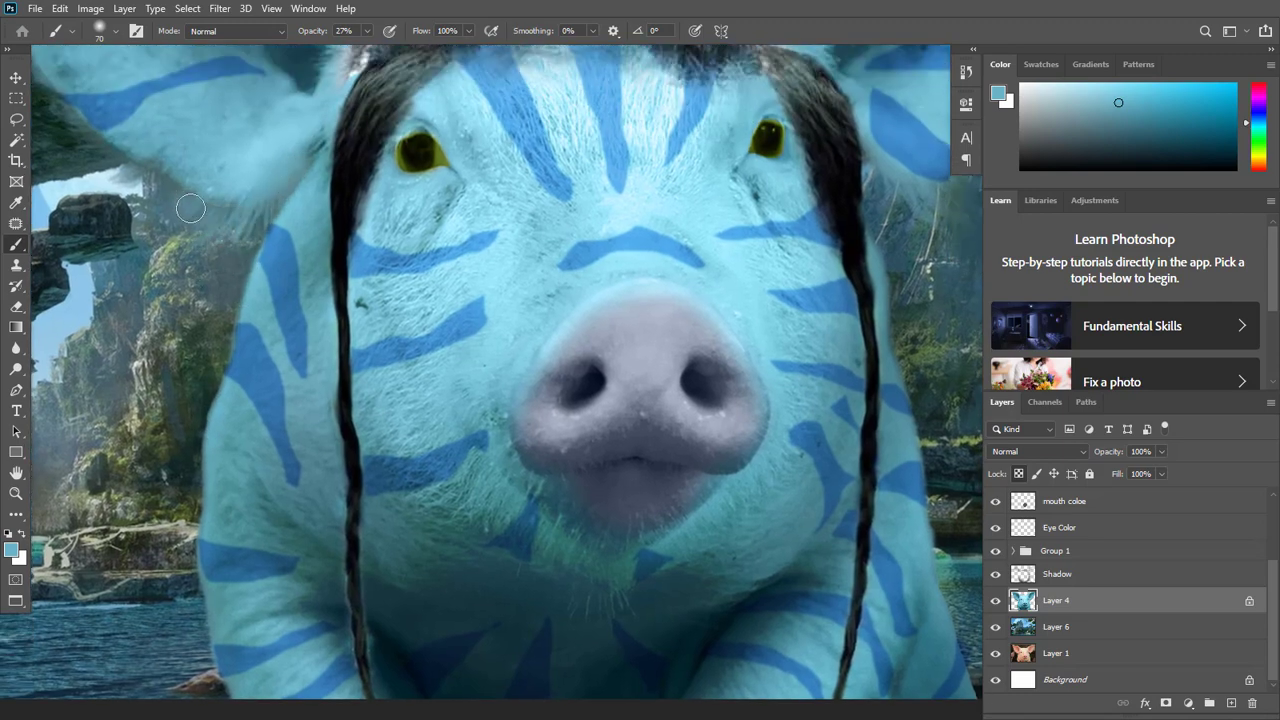
{"action": "left_click_drag", "start_coordinate": [113, 210], "coordinate": [240, 288]}
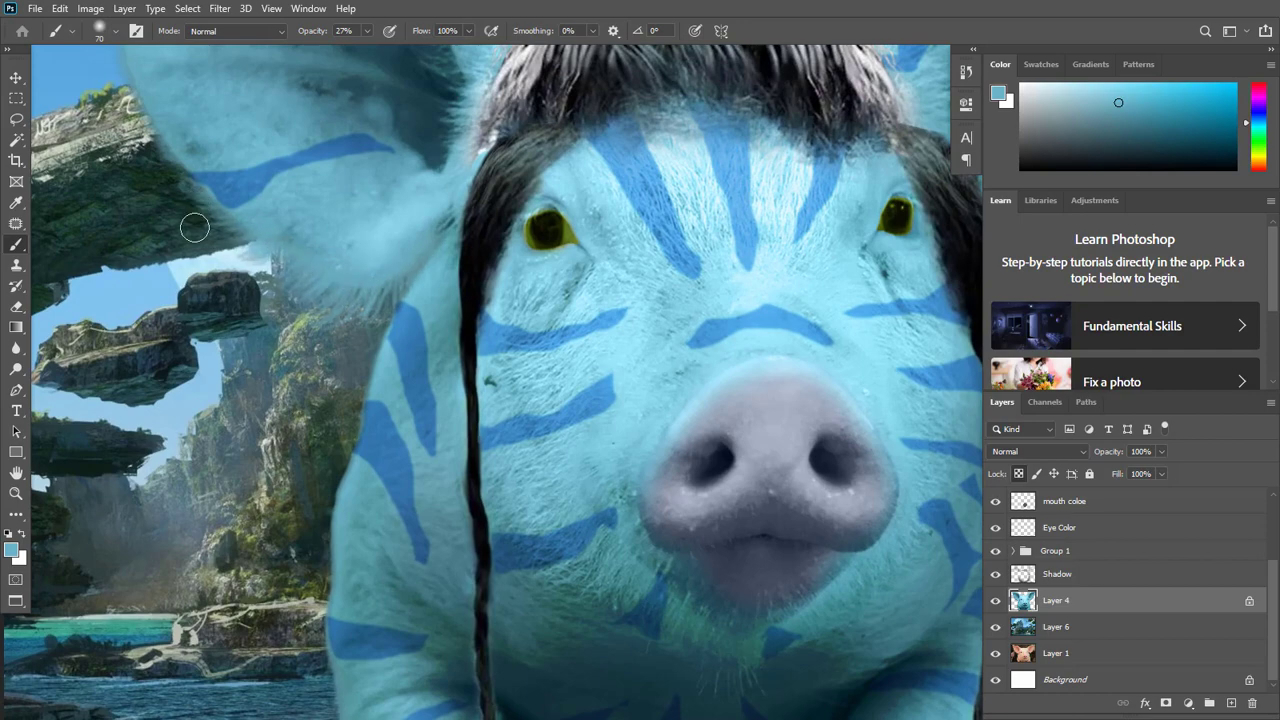
{"action": "scroll", "coordinate": [502, 409], "scroll_direction": "down", "scroll_amount": 5}
{"action": "left_click_drag", "start_coordinate": [838, 545], "coordinate": [689, 494]}
- Switch to the Blur tool at 50% strength and unlock Layer 4's transparent pixels
{"action": "scroll", "coordinate": [650, 541], "scroll_direction": "up", "scroll_amount": 5}
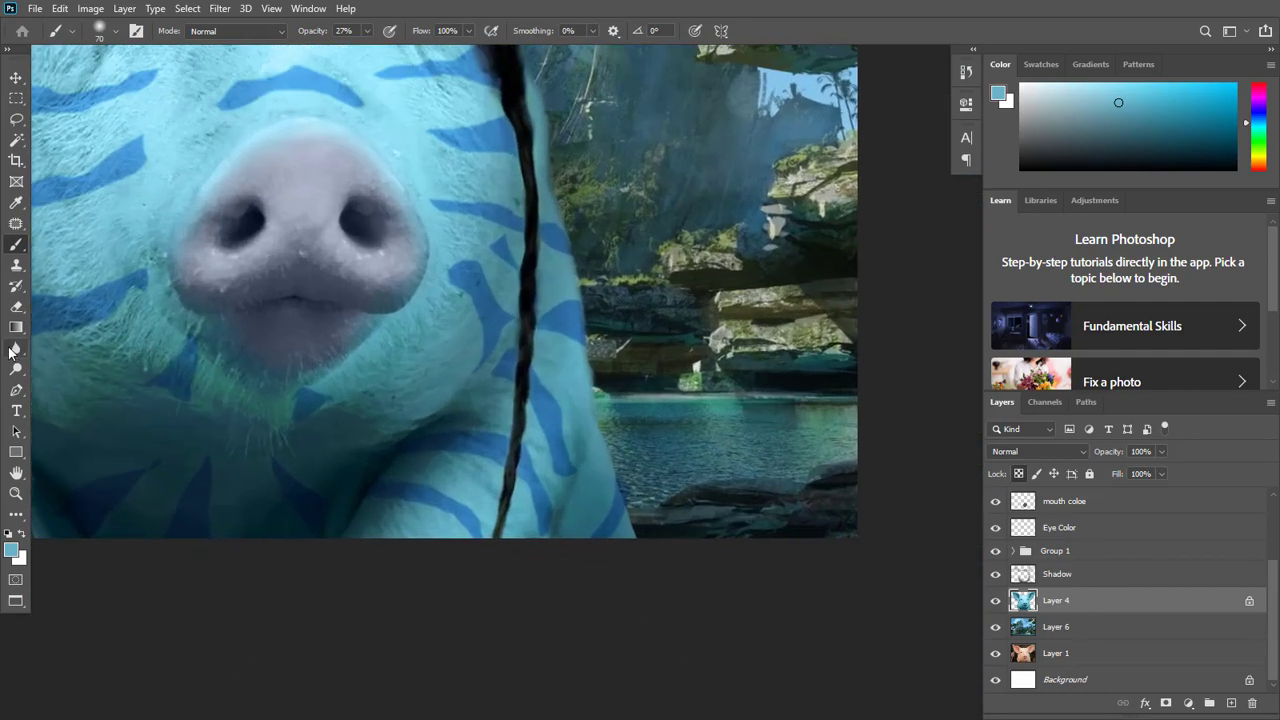
{"action": "left_click", "coordinate": [14, 349]}
{"action": "scroll", "coordinate": [636, 536], "scroll_direction": "up", "scroll_amount": 2}
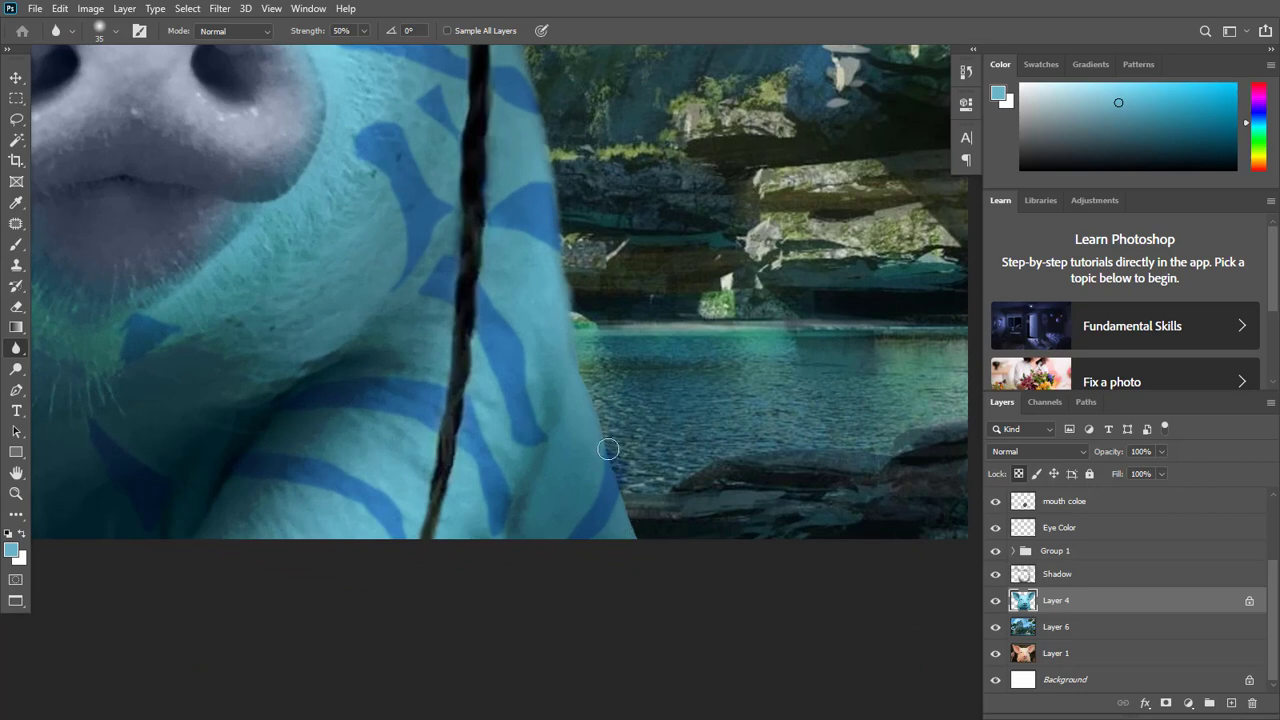
{"action": "right_click", "coordinate": [20, 354]}
{"action": "left_click", "coordinate": [56, 351]}
{"action": "scroll", "coordinate": [641, 540], "scroll_direction": "down", "scroll_amount": 4}
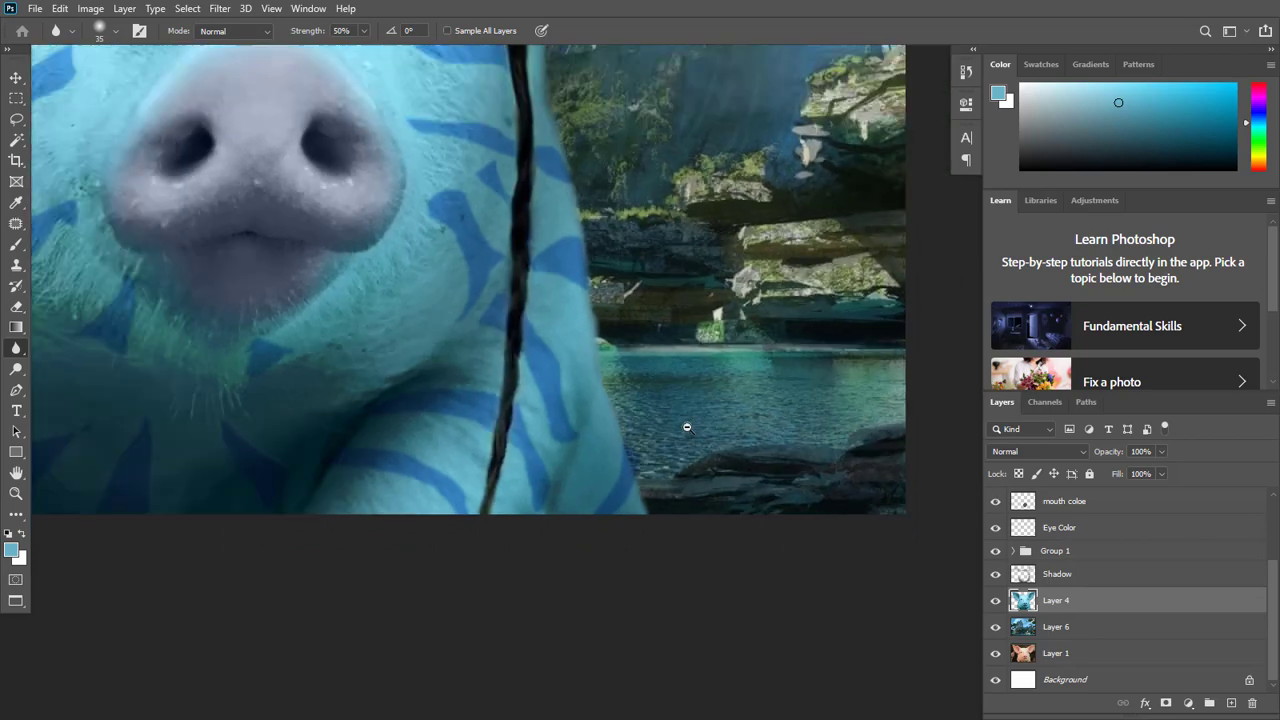
- Apply a Gaussian Blur with a radius of 8.2 pixels to the landscape on Layer 6
{"action": "left_click", "coordinate": [1096, 628]}
{"action": "left_click", "coordinate": [219, 8]}
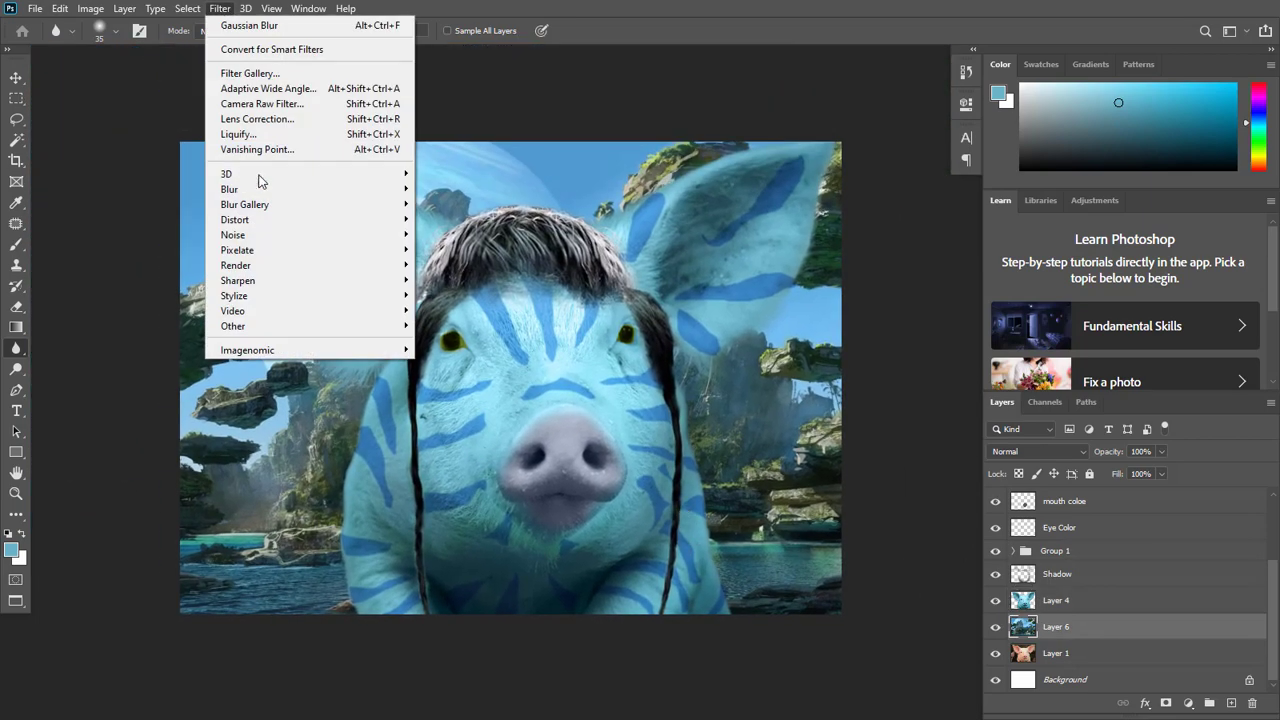
{"action": "mouse_move", "coordinate": [330, 200]}
{"action": "left_click", "coordinate": [440, 260]}
{"action": "left_click_drag", "start_coordinate": [818, 424], "coordinate": [823, 432]}
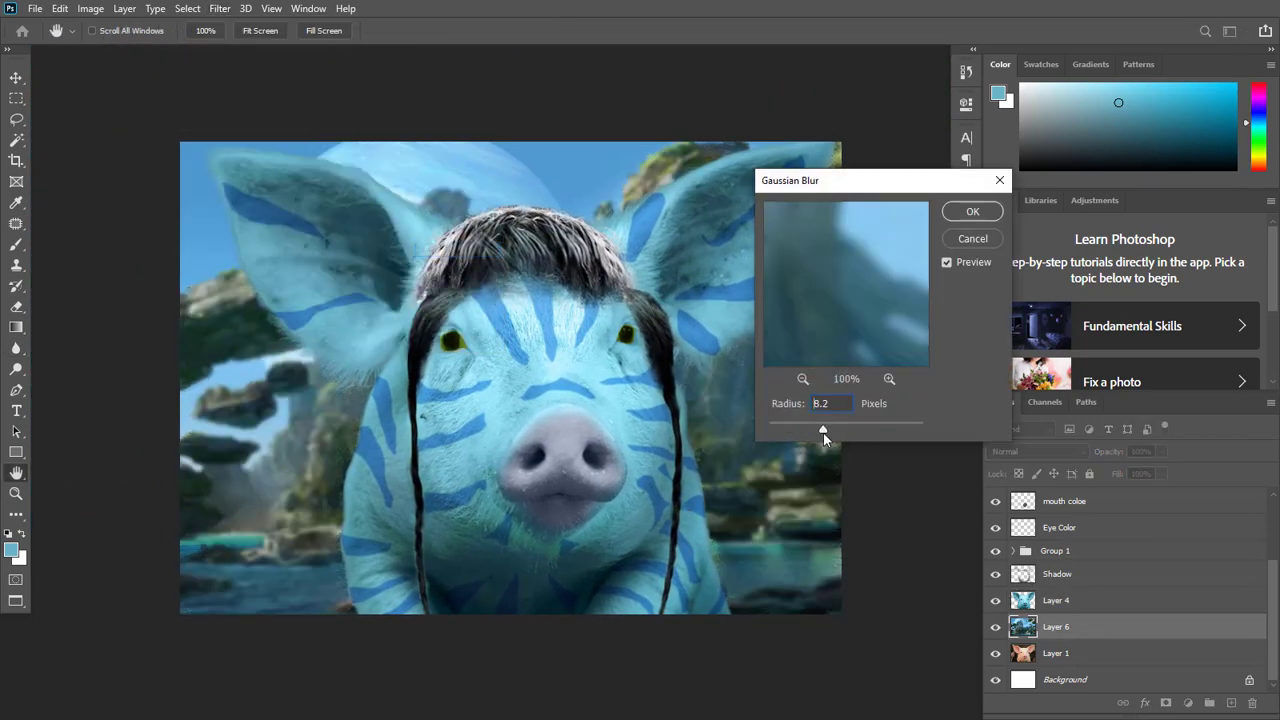
{"action": "left_click", "coordinate": [972, 211]}
- Adjust the tones of the blurred landscape layer slightly with Curves
{"action": "key", "text": "ctrl+m"}
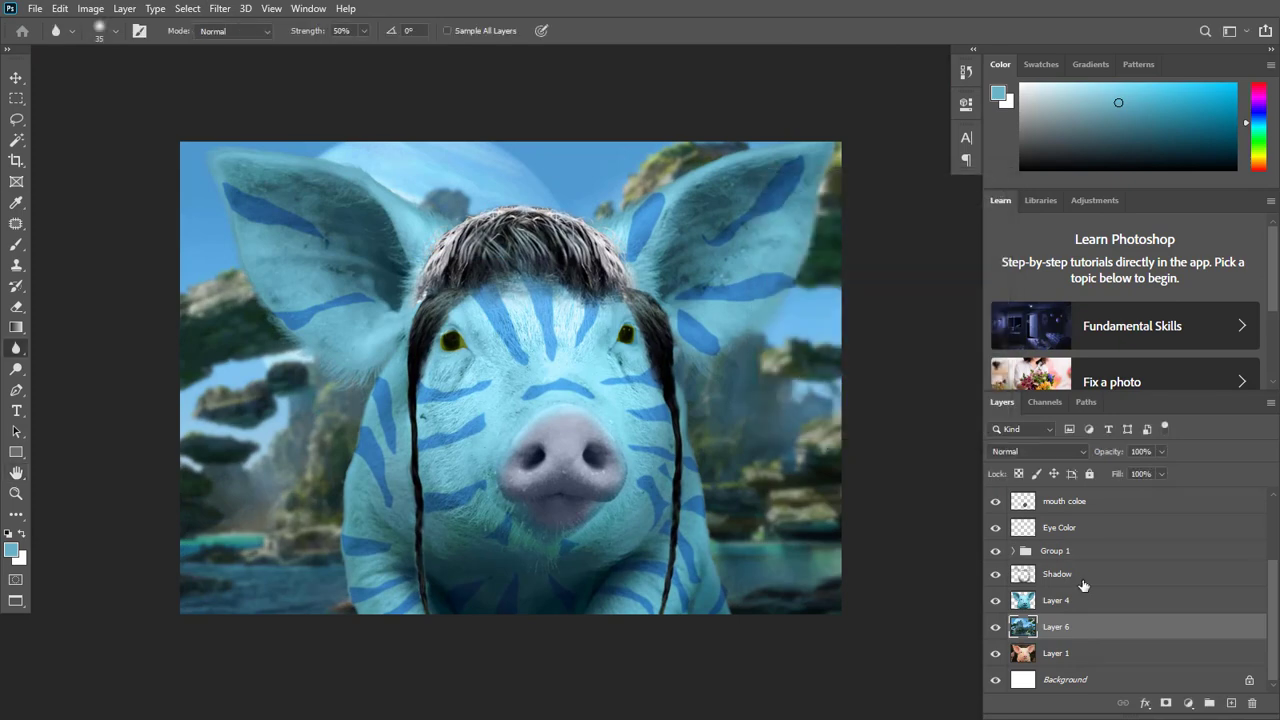
{"action": "mouse_move", "coordinate": [917, 441]}
{"action": "left_mouse_down"}
{"action": "mouse_move", "coordinate": [883, 423]}
{"action": "mouse_move", "coordinate": [907, 440]}
{"action": "left_mouse_up"}
{"action": "key", "text": "Return"}
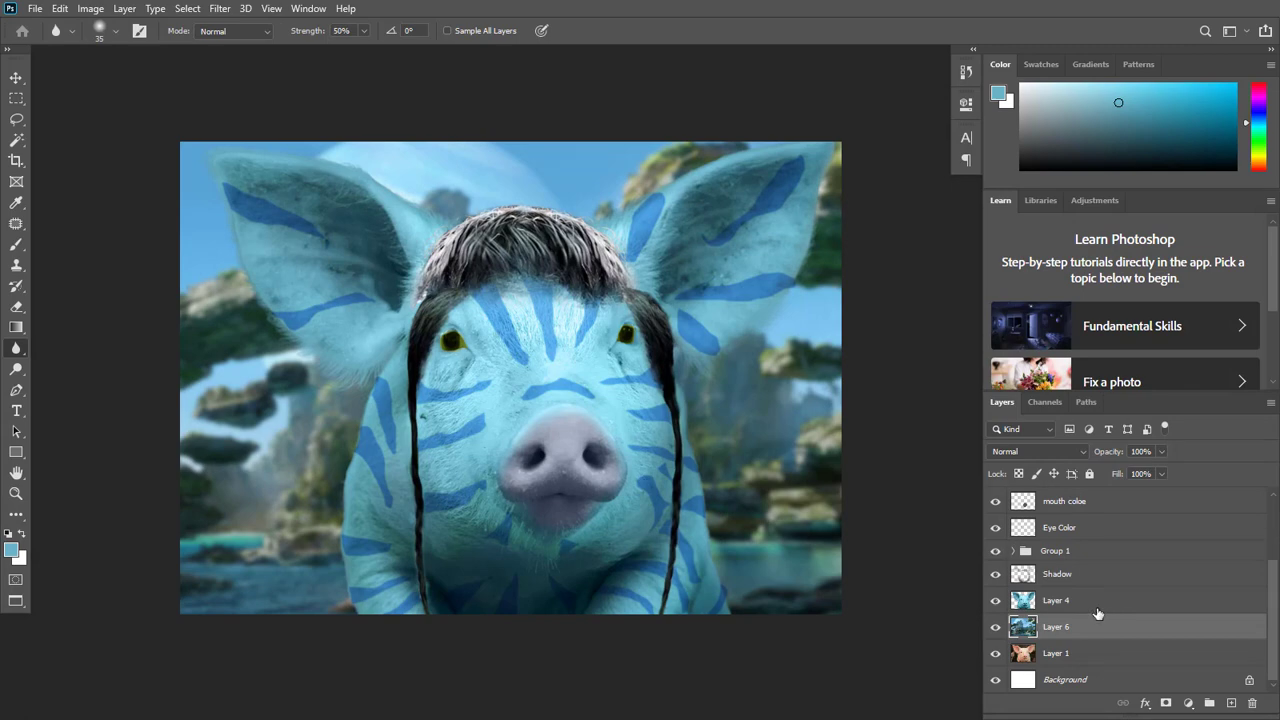
- Raise the contrast of the pig on Layer 4 to 41 with Brightness/Contrast, keeping brightness at 0
{"action": "left_click", "coordinate": [1090, 604]}
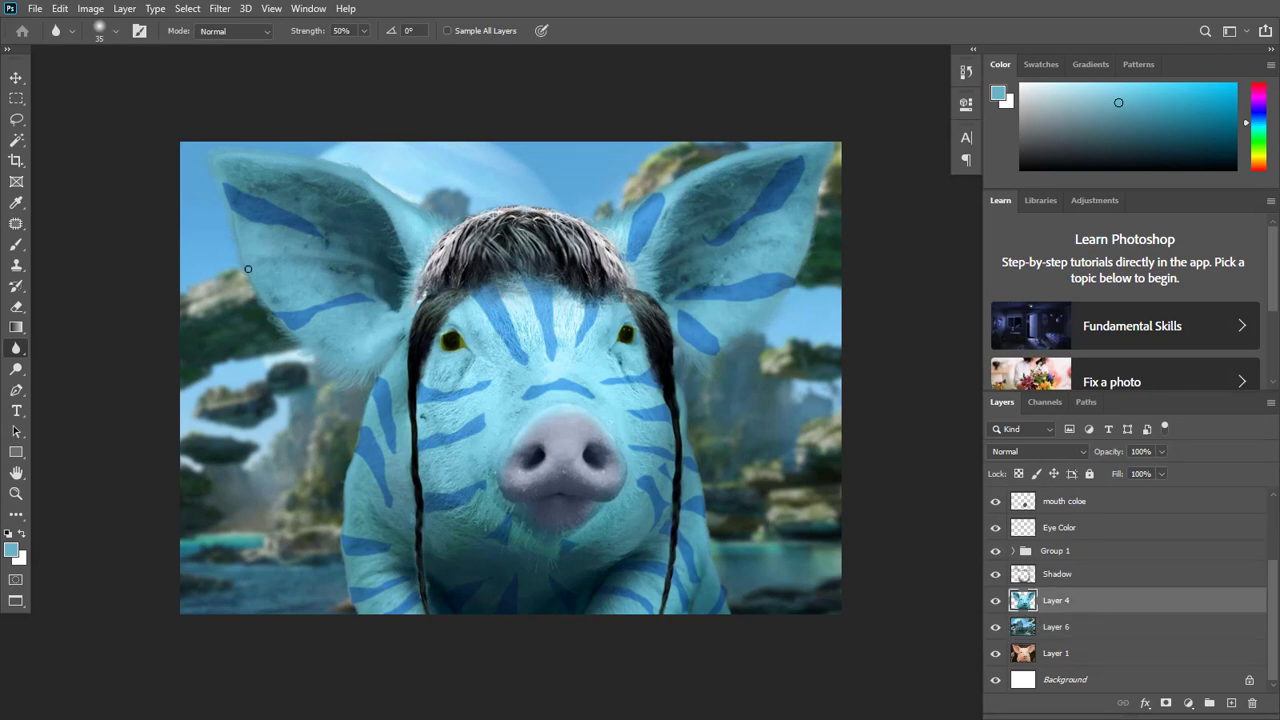
{"action": "left_click", "coordinate": [90, 8]}
{"action": "mouse_move", "coordinate": [100, 50]}
{"action": "left_click", "coordinate": [329, 46]}
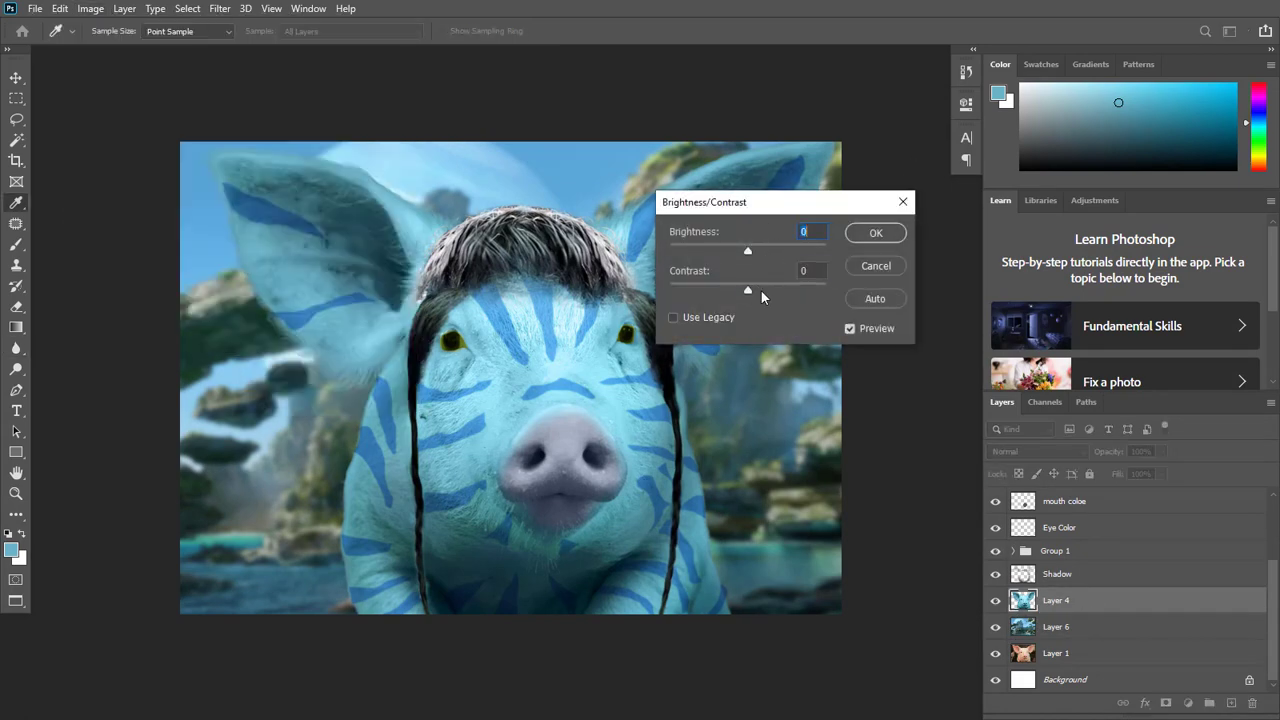
{"action": "left_click_drag", "start_coordinate": [763, 291], "coordinate": [788, 294]}
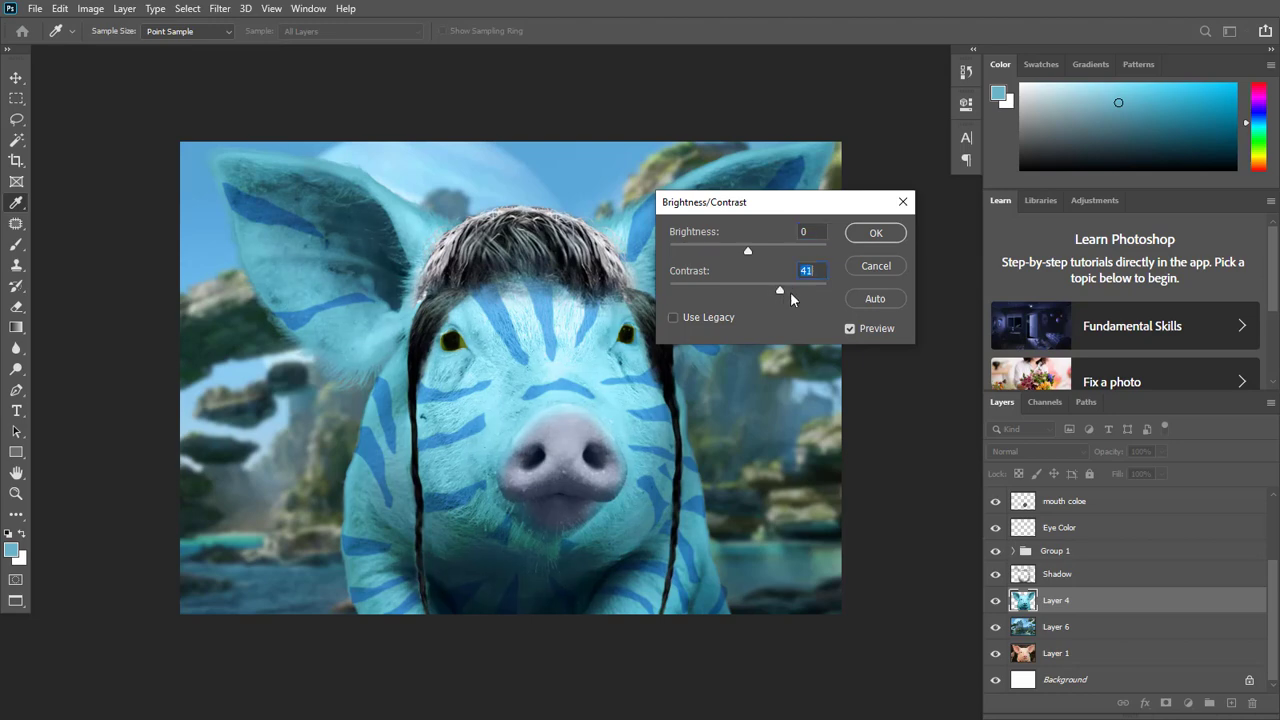
{"action": "left_click", "coordinate": [875, 232]}
{"action": "key", "text": "r"}
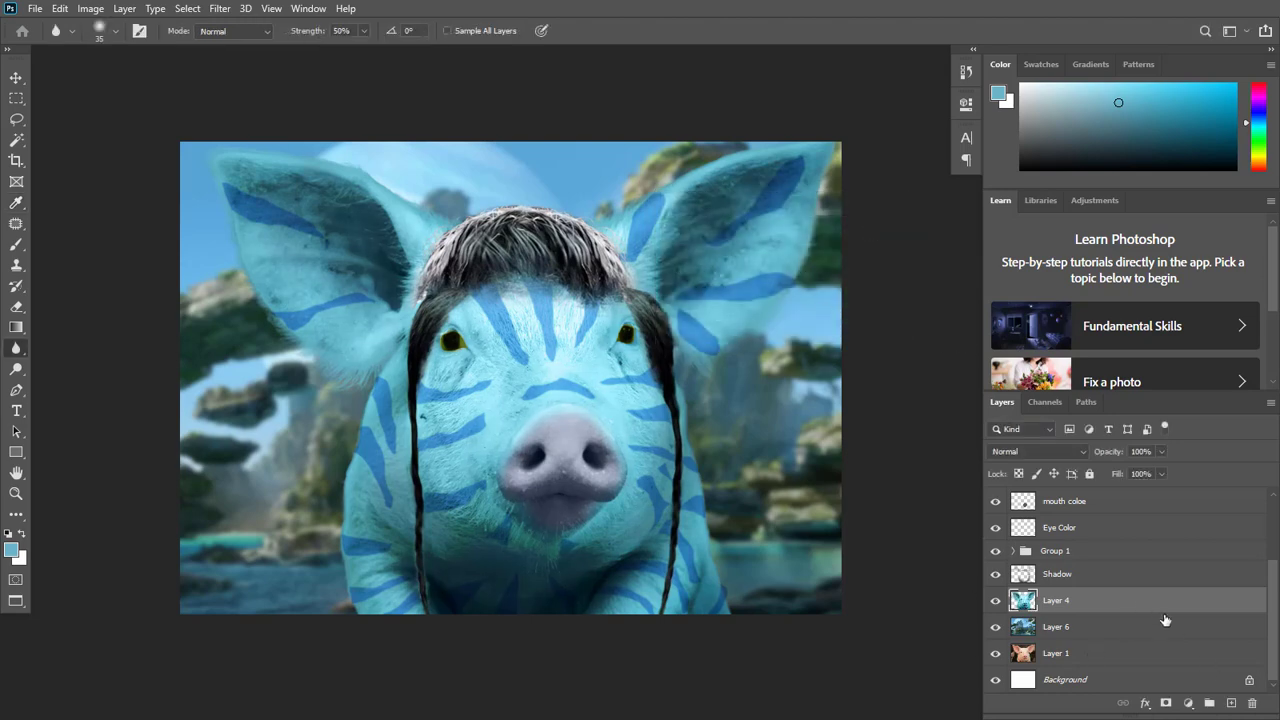
- Duplicate Layer 4 and set the copy's blend mode to Hard Light
{"action": "left_click_drag", "start_coordinate": [1164, 613], "coordinate": [1232, 704]}
{"action": "left_click", "coordinate": [1058, 452]}
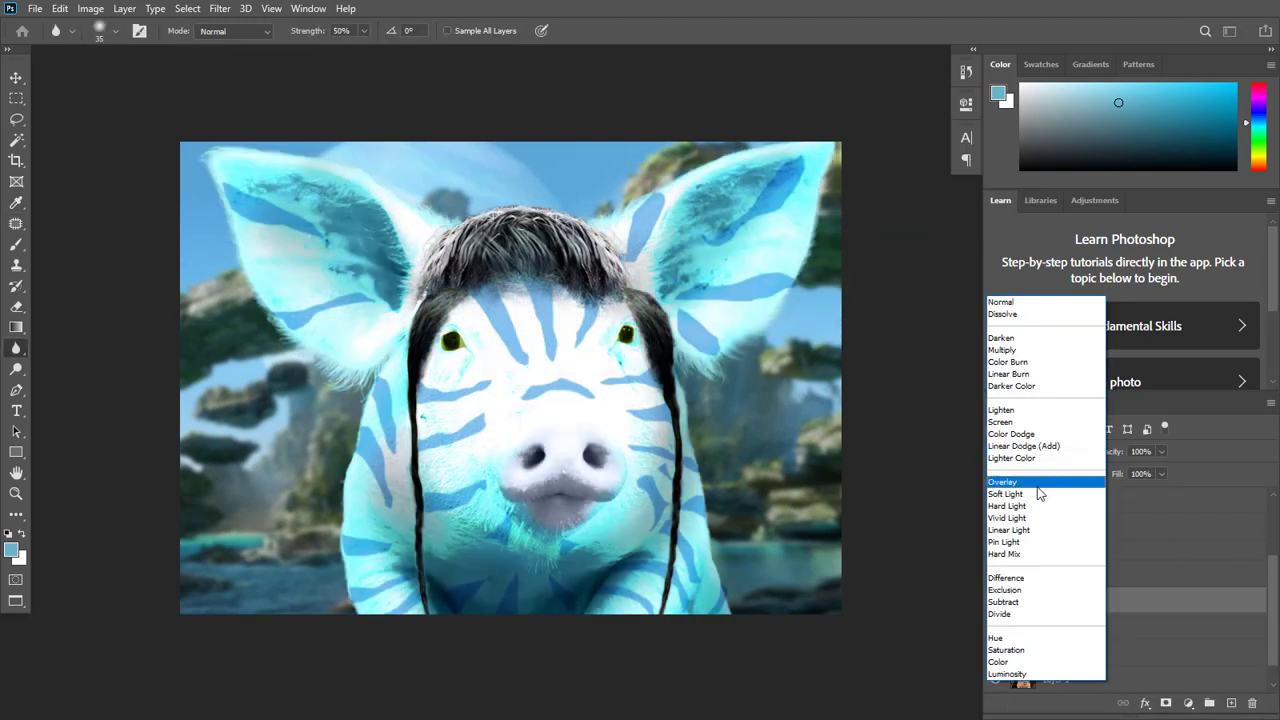
{"action": "left_click", "coordinate": [1020, 506]}
- Sharpen the pig by applying a High Pass filter to Layer 4 copy, and merge the copy into Layer 4
{"action": "left_click", "coordinate": [219, 8]}
{"action": "mouse_move", "coordinate": [300, 326]}
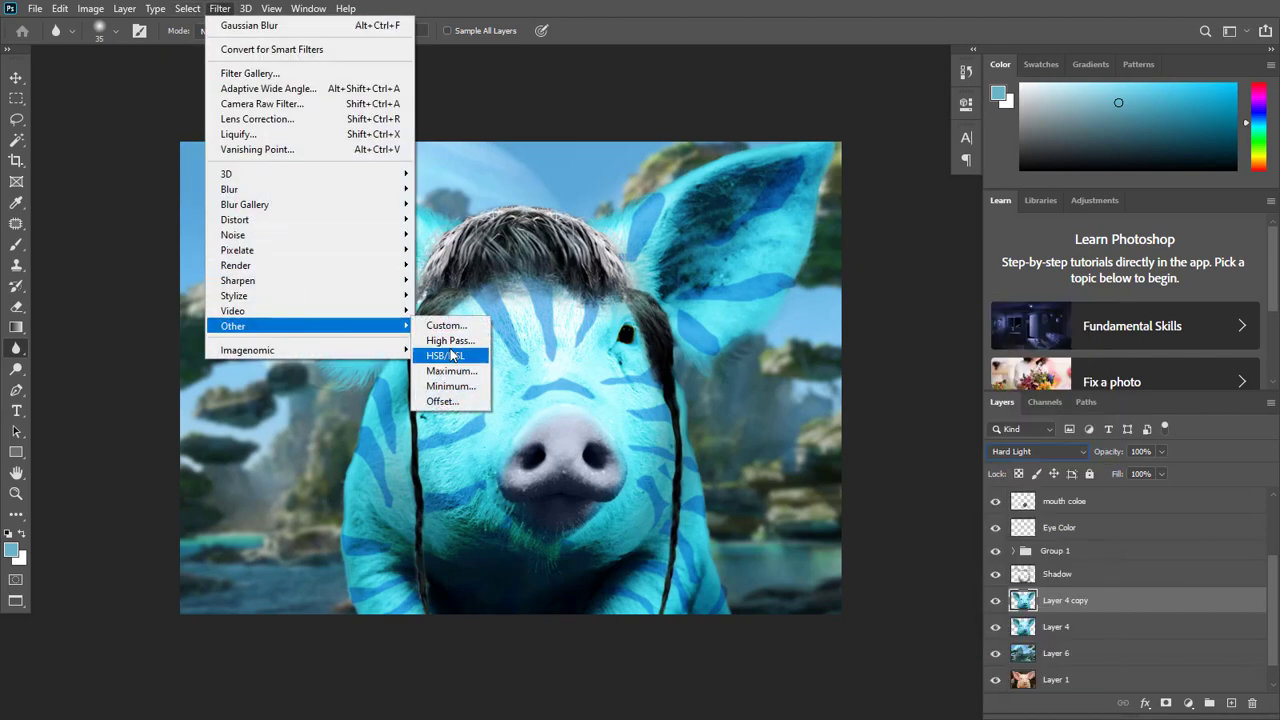
{"action": "left_click", "coordinate": [451, 355]}
{"action": "key", "text": "Escape"}
{"action": "left_click", "coordinate": [219, 8]}
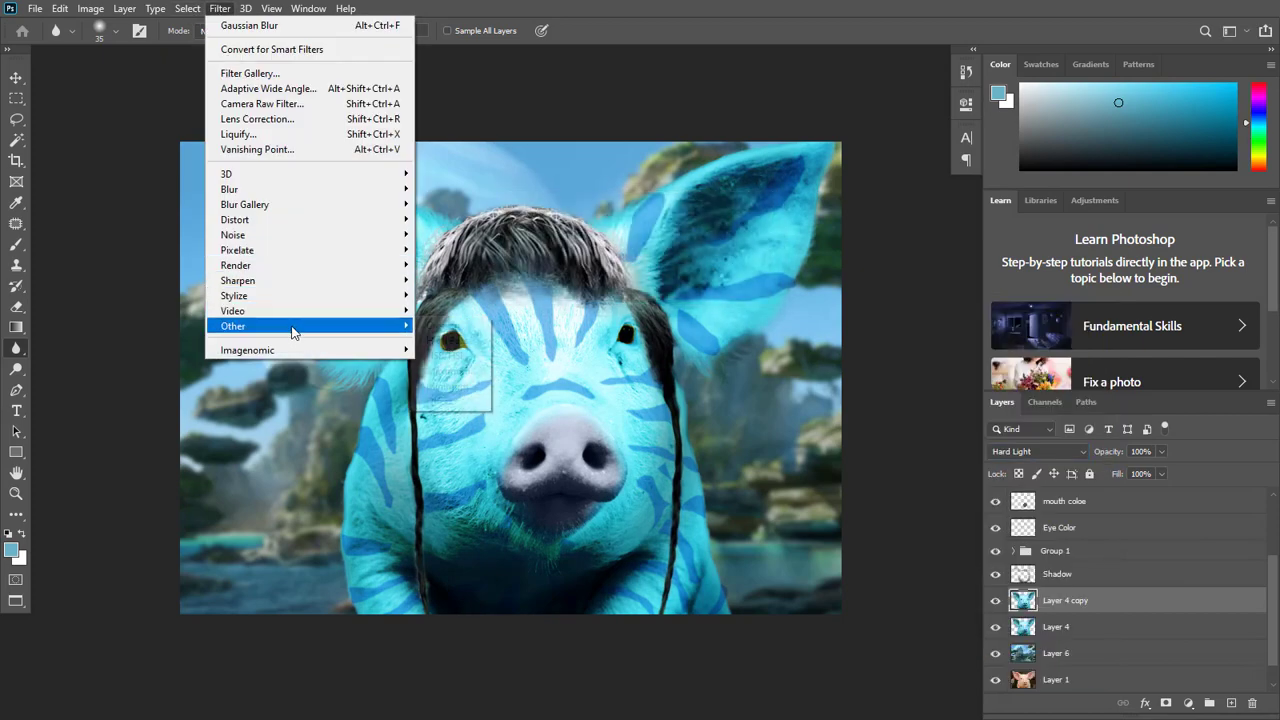
{"action": "left_click", "coordinate": [450, 340]}
{"action": "left_click", "coordinate": [720, 160]}
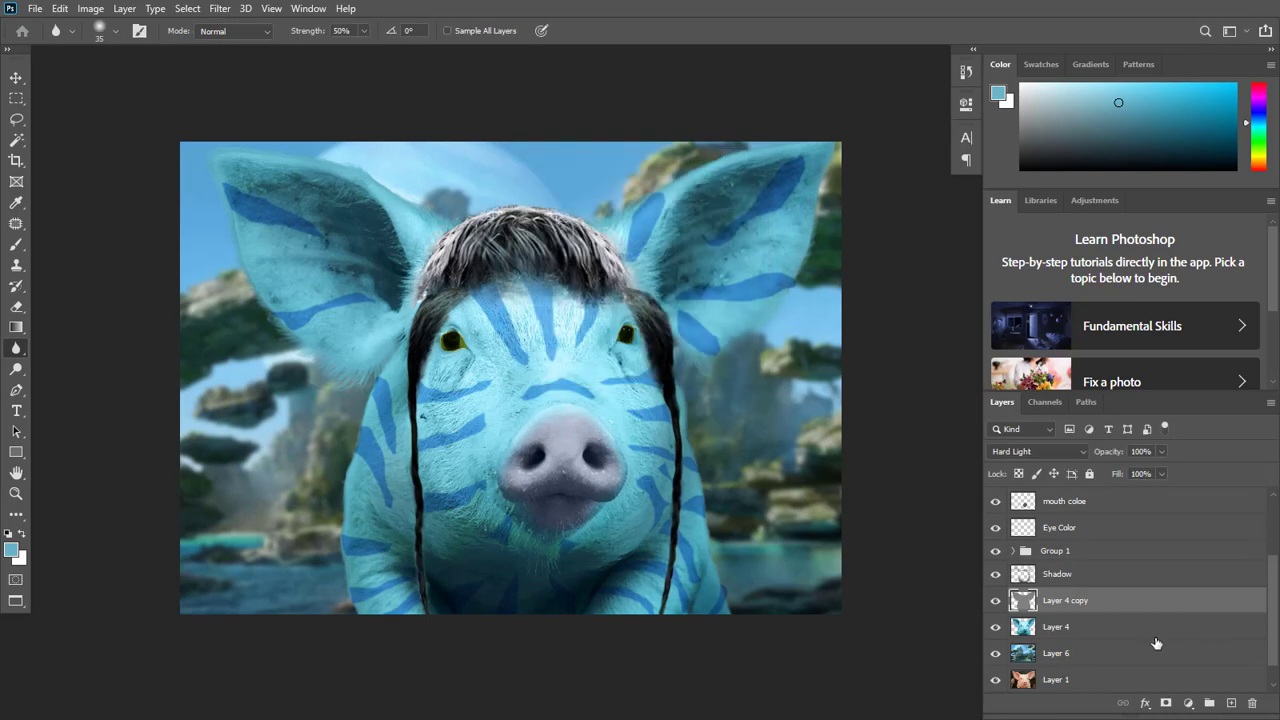
{"action": "key", "text": "Delete"}
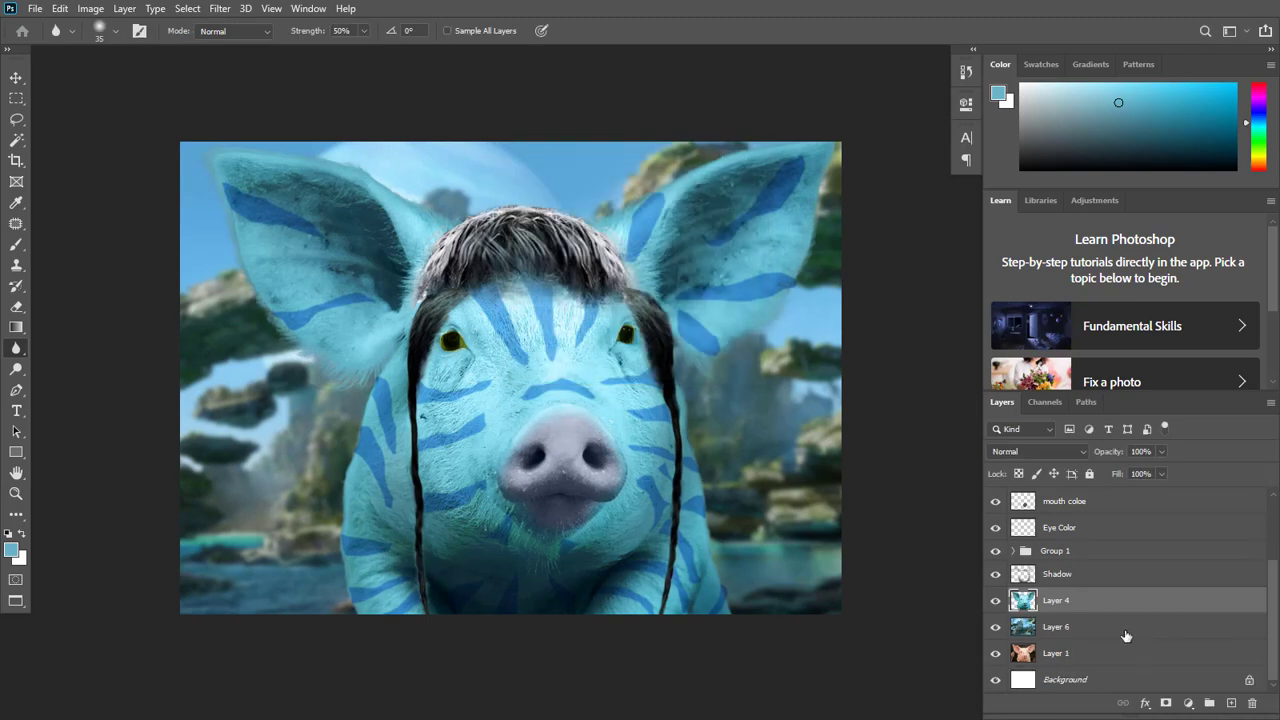
- Lock Layer 4's transparent pixels and repaint the edge of the ear in the left half with blue sampled from the pig's skin
{"action": "left_click", "coordinate": [356, 315], "text": "ctrl"}
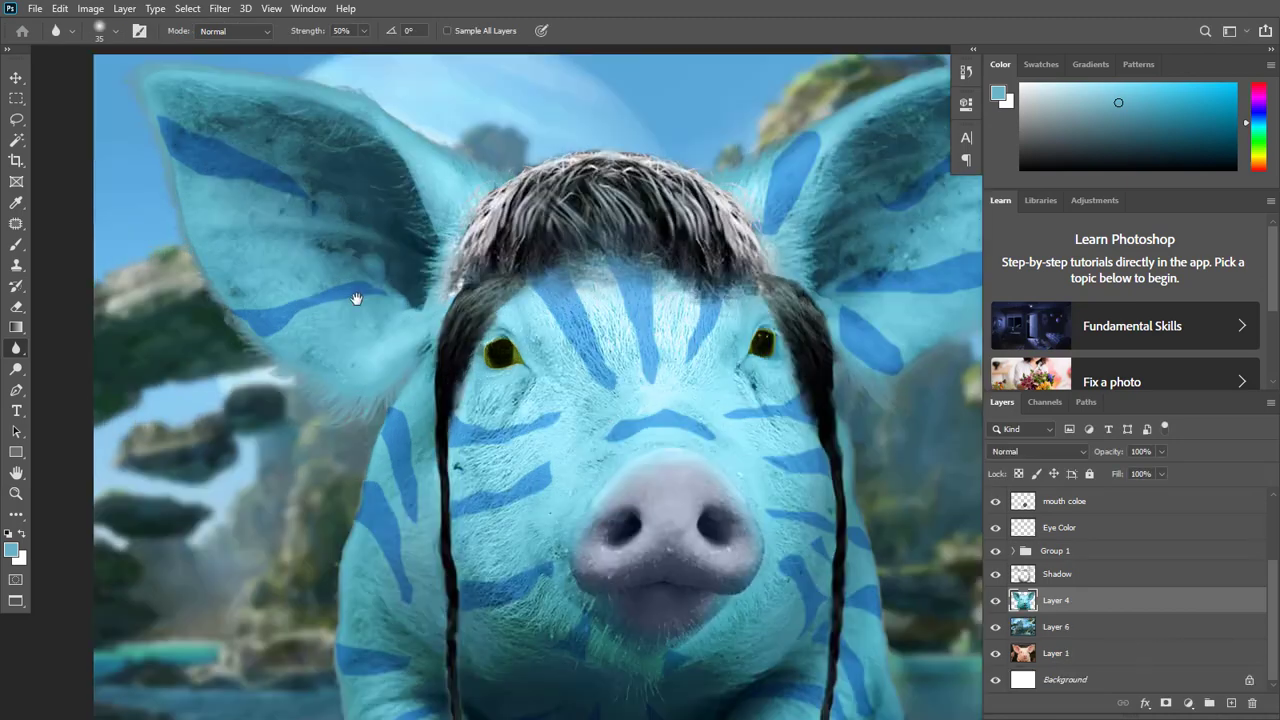
{"action": "left_click_drag", "start_coordinate": [340, 275], "coordinate": [383, 337]}
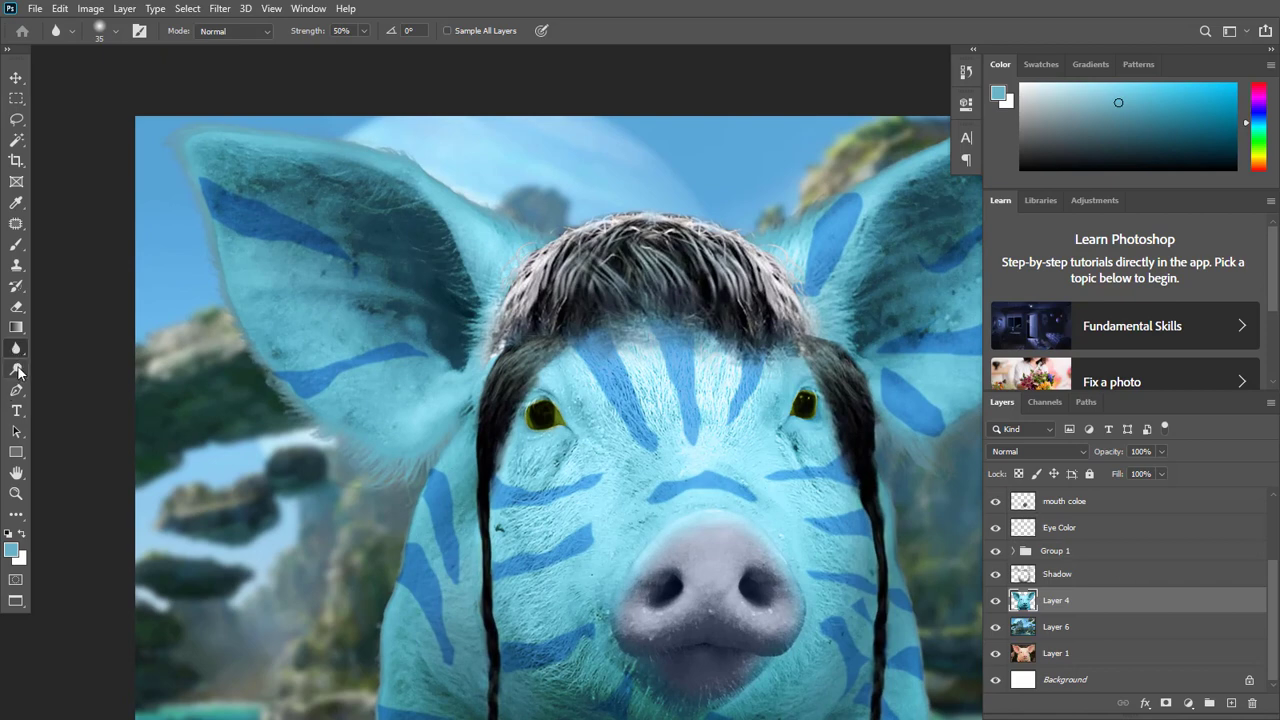
{"action": "left_click", "coordinate": [16, 203]}
{"action": "left_click", "coordinate": [16, 244]}
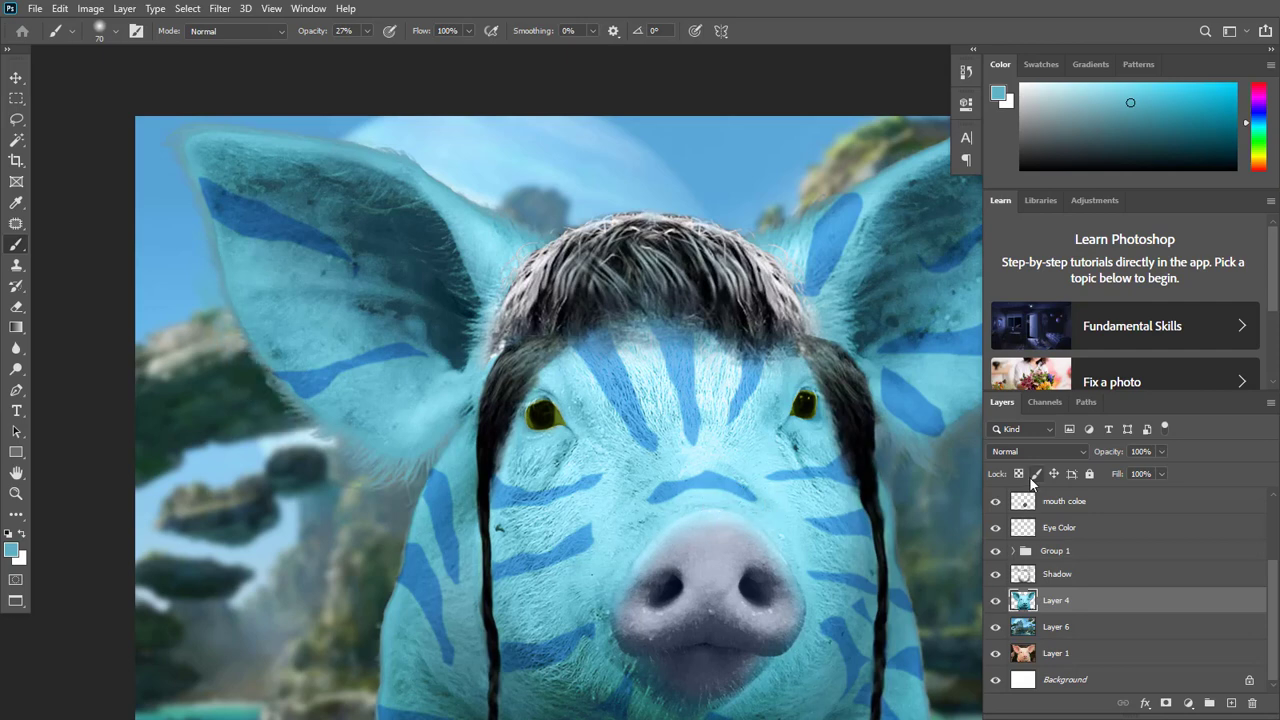
{"action": "left_click", "coordinate": [1019, 473]}
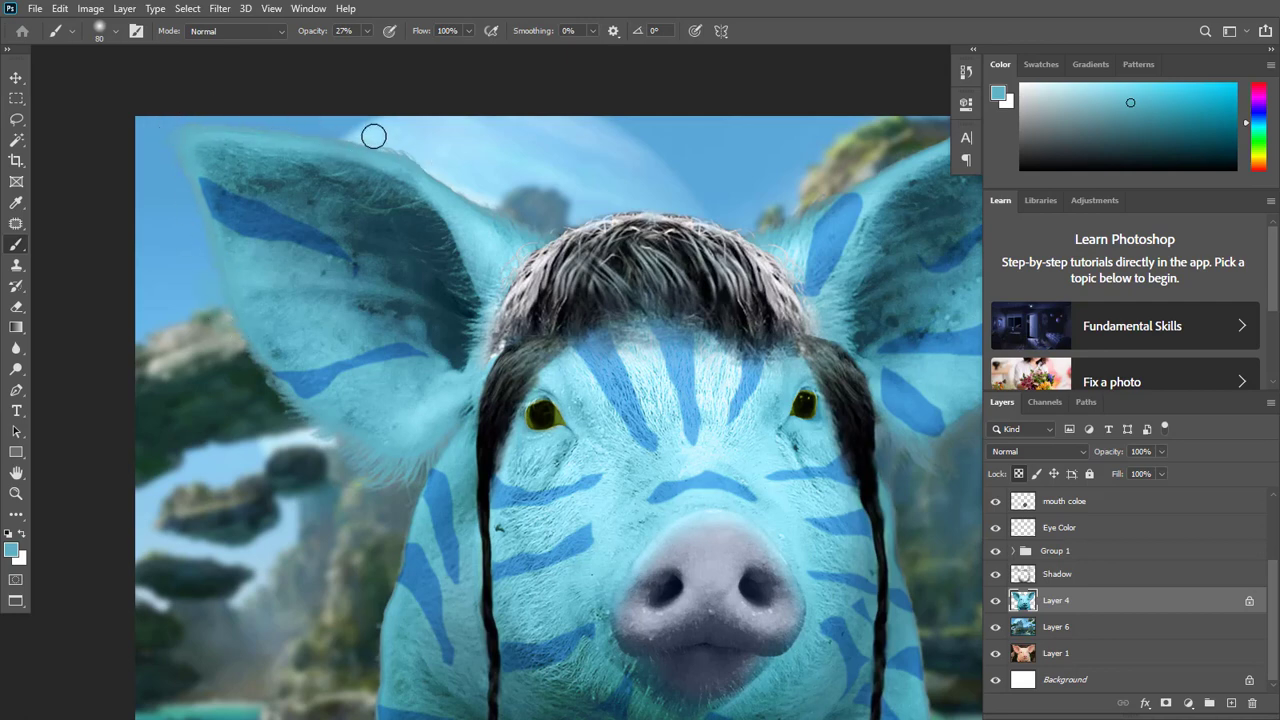
- Sample the light blue skin near the outer edge of the ear in the right half and repaint that ear's fringe with it
{"action": "left_click_drag", "start_coordinate": [874, 333], "coordinate": [590, 354]}
{"action": "left_click", "coordinate": [16, 203]}
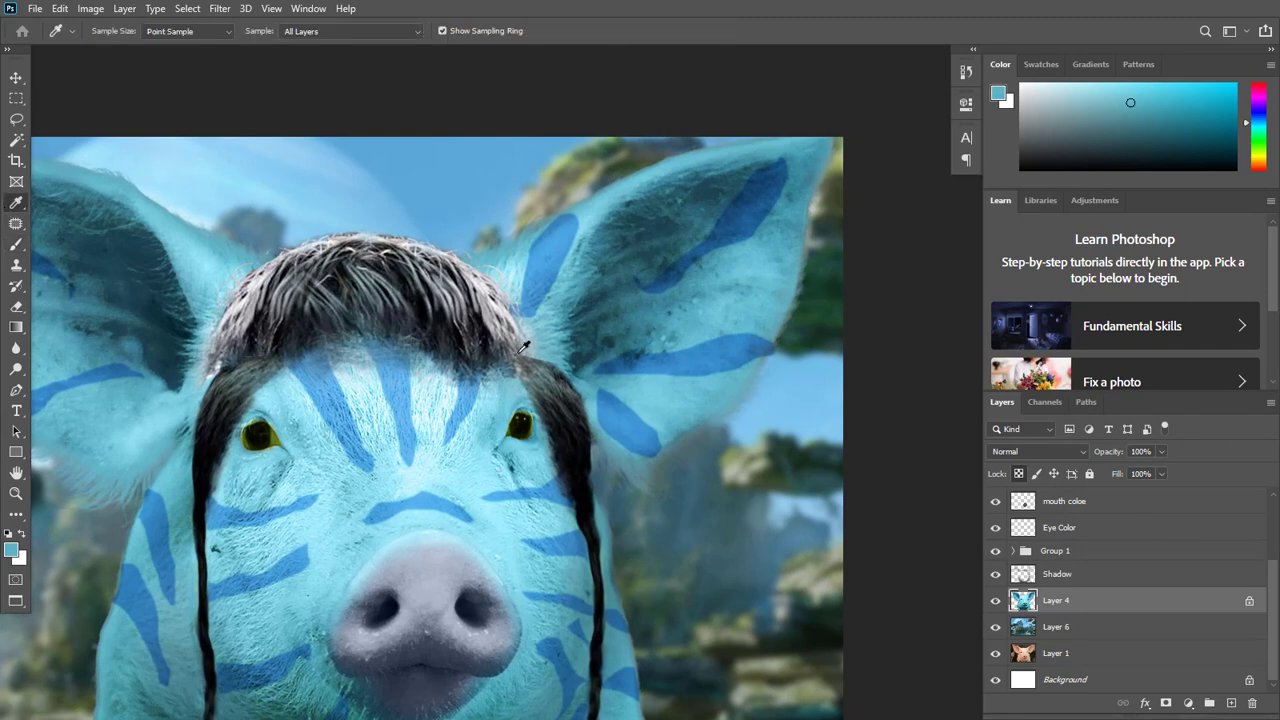
{"action": "left_click", "coordinate": [522, 264]}
{"action": "key", "text": "b"}
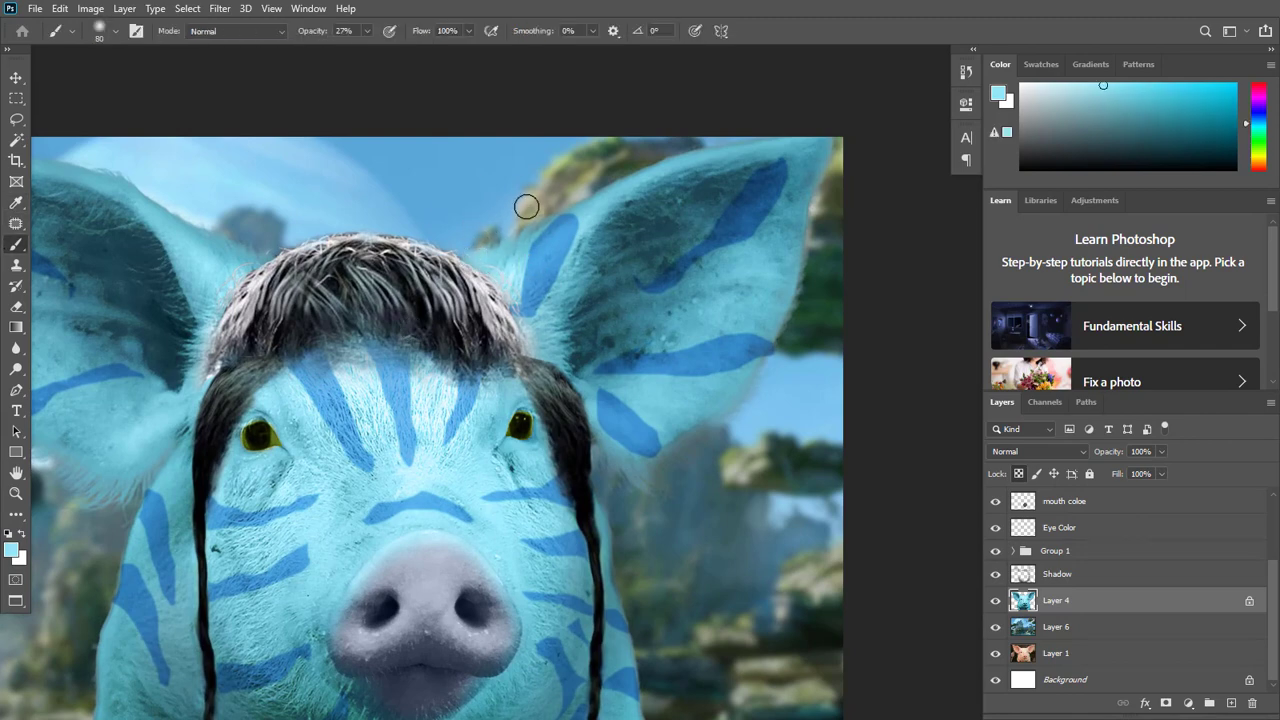
{"action": "key", "text": "i"}
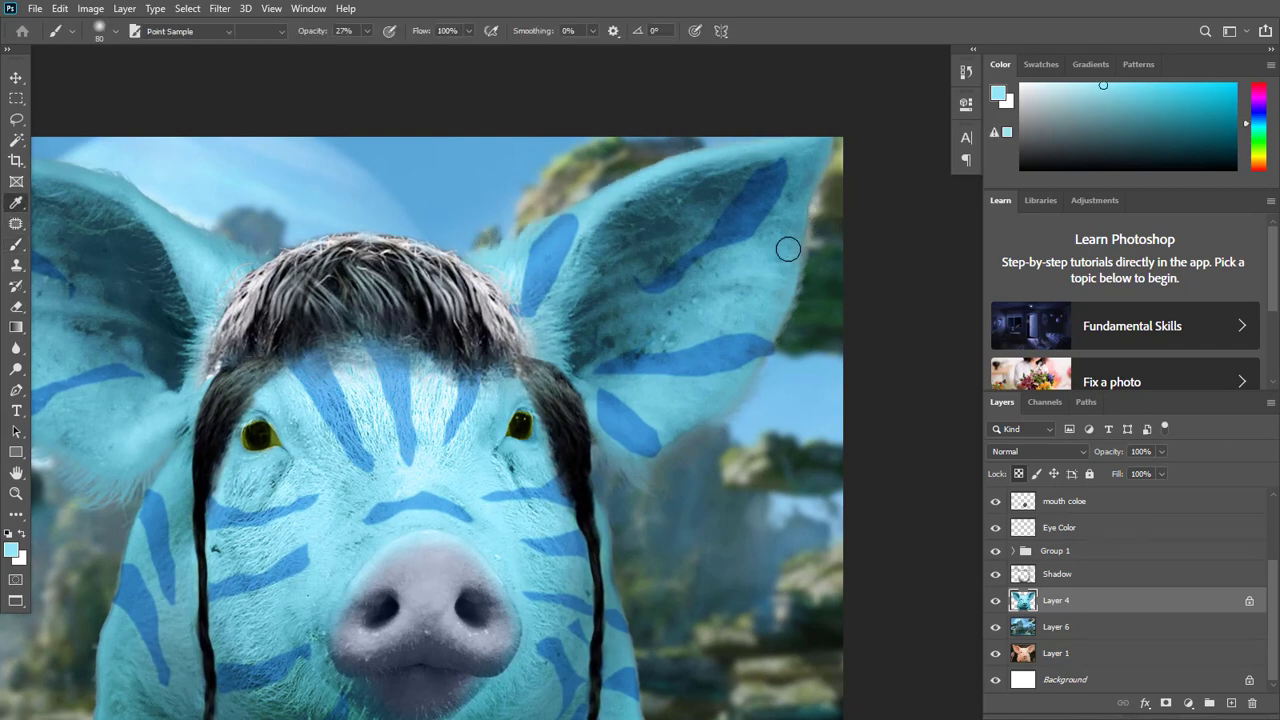
{"action": "left_click", "coordinate": [790, 252], "text": "alt"}
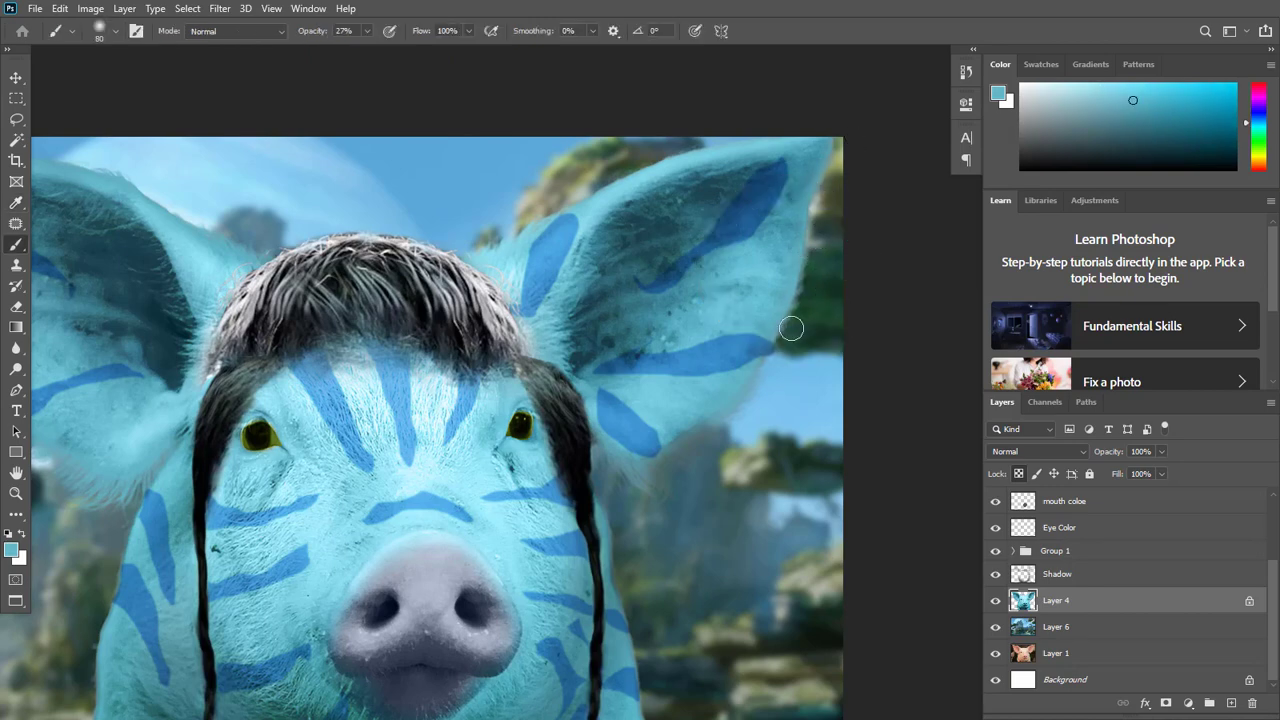
{"action": "mouse_move", "coordinate": [702, 434]}
{"action": "left_mouse_down"}
{"action": "mouse_move", "coordinate": [646, 480]}
{"action": "mouse_move", "coordinate": [704, 424]}
{"action": "left_mouse_up"}
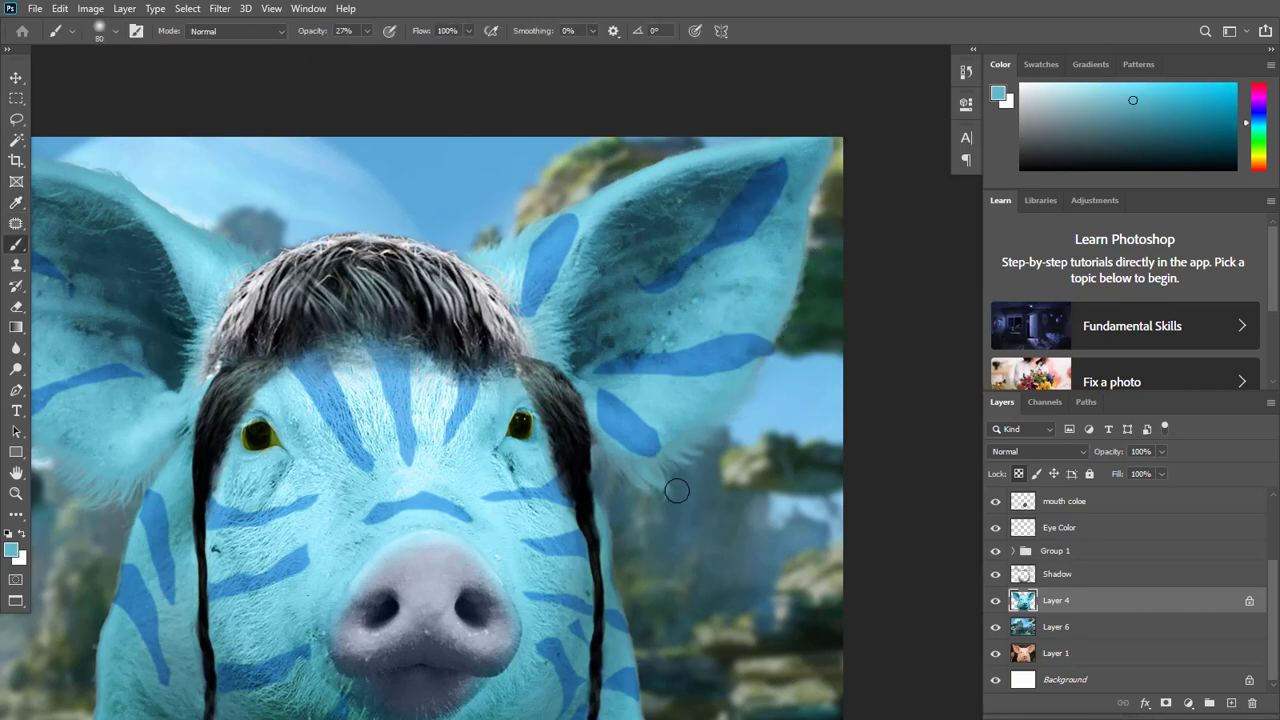
- On Layer 6, paint out the rocks beside the ear in the right half with sampled sky blue, using a size 200 brush at 100% opacity
{"action": "scroll", "coordinate": [645, 490], "scroll_direction": "down", "scroll_amount": 4}
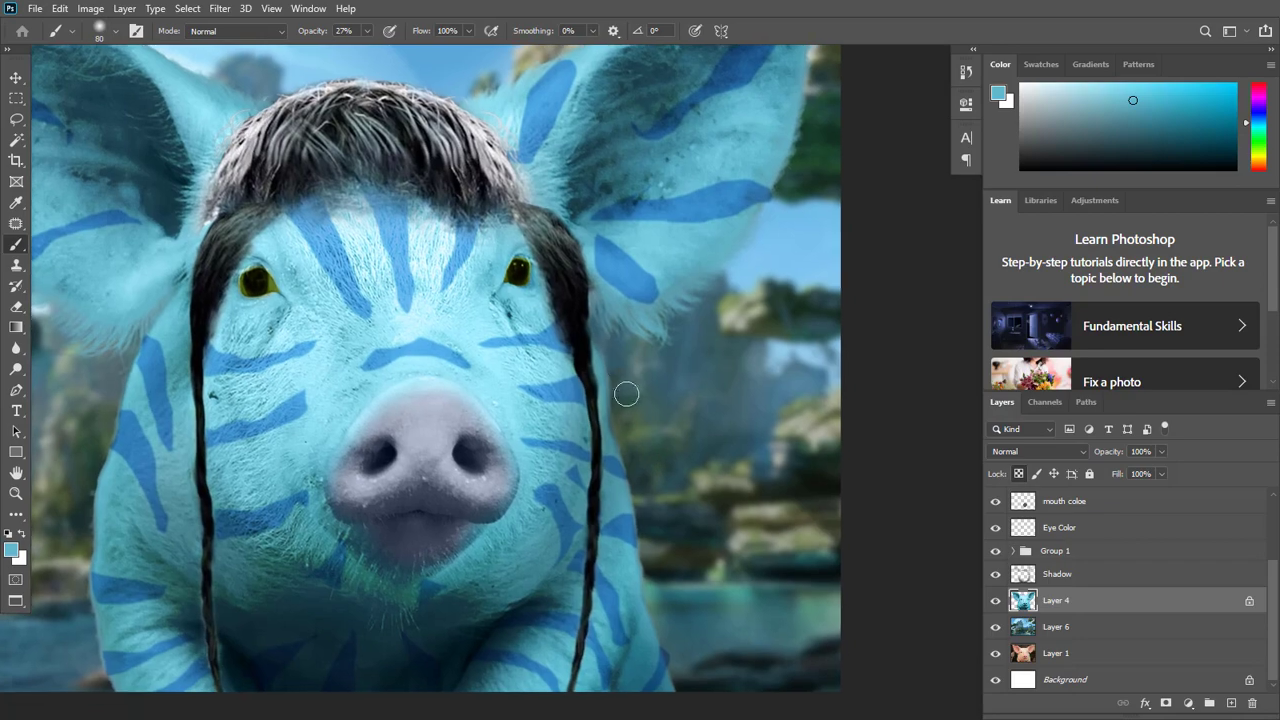
{"action": "scroll", "coordinate": [286, 590], "scroll_direction": "down", "scroll_amount": 8}
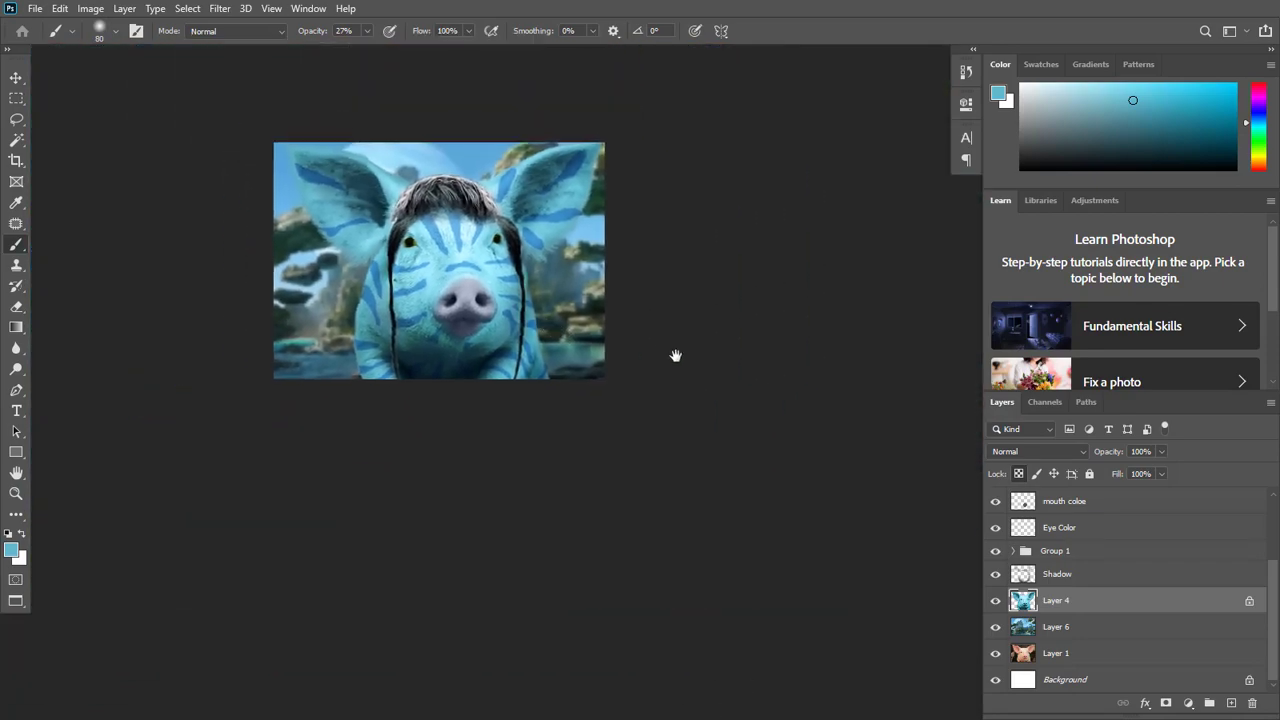
{"action": "left_click", "coordinate": [1104, 628]}
{"action": "left_click", "coordinate": [16, 202]}
{"action": "left_click", "coordinate": [491, 152]}
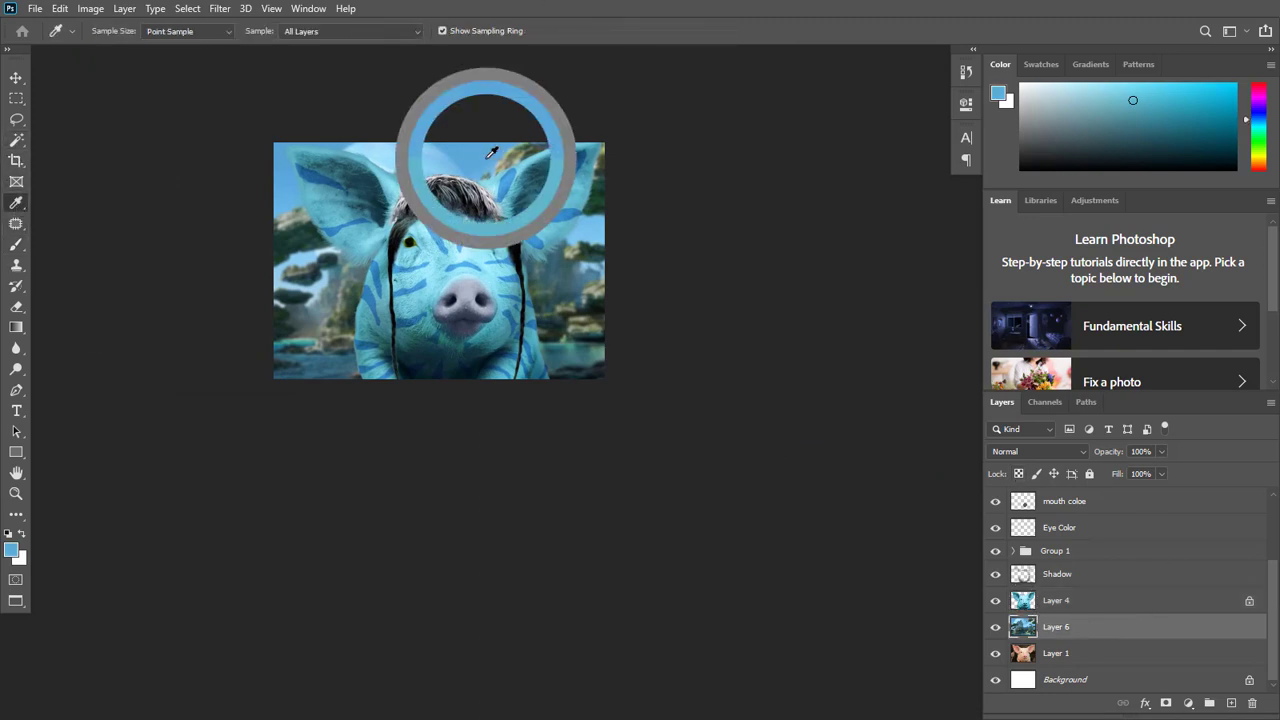
{"action": "key", "text": "b"}
{"action": "left_click", "coordinate": [367, 31]}
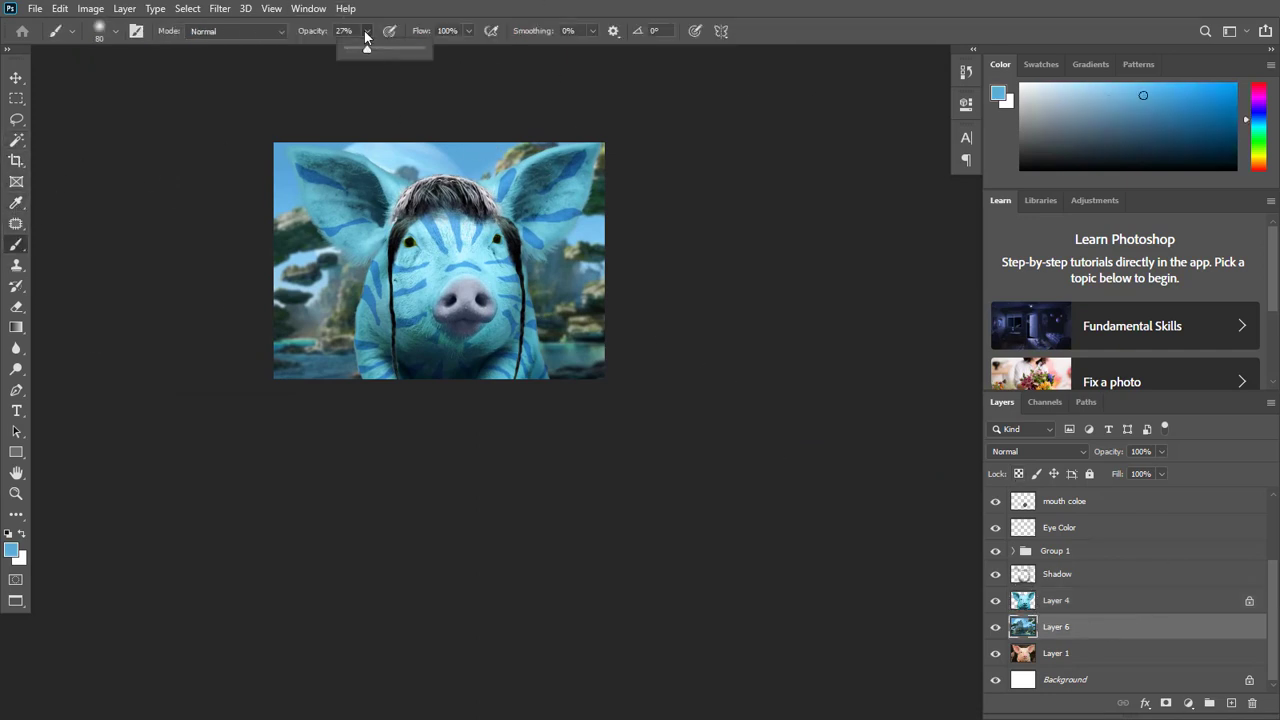
{"action": "left_click", "coordinate": [492, 201]}
{"action": "key", "text": "bracketright"}
{"action": "key", "text": "bracketright"}
{"action": "key", "text": "bracketright"}
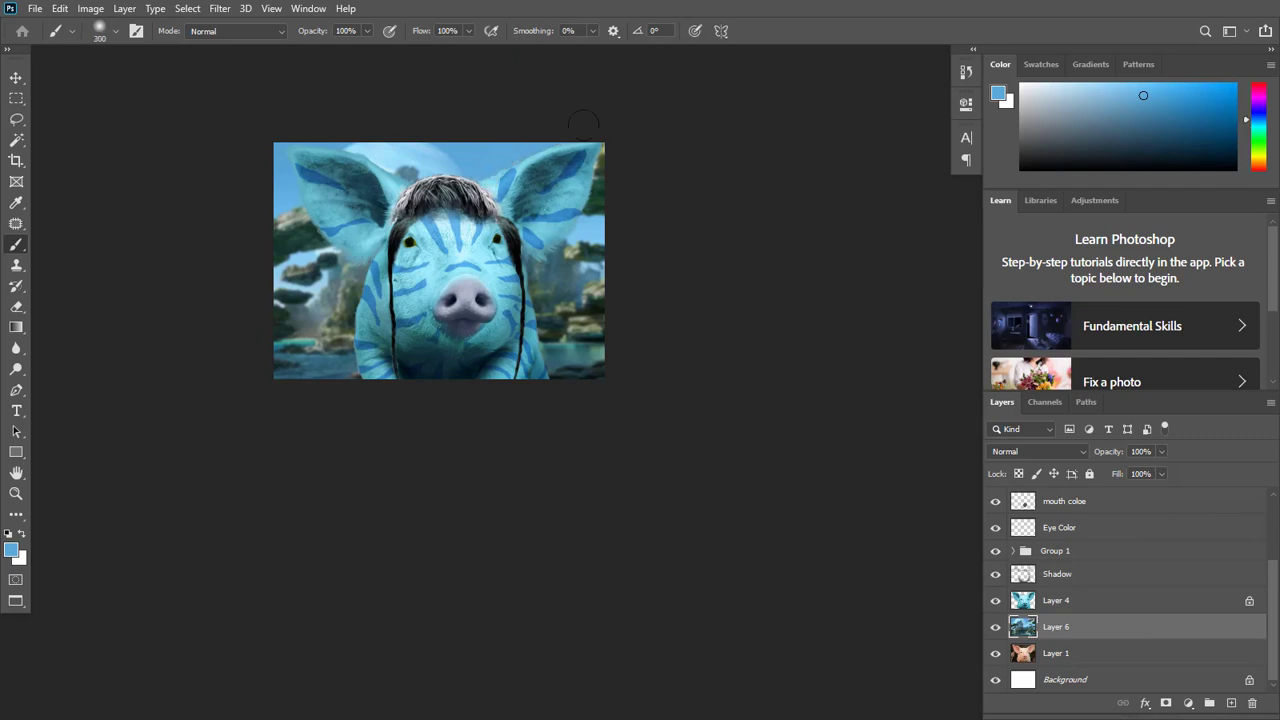
{"action": "mouse_move", "coordinate": [596, 158]}
{"action": "left_mouse_down"}
{"action": "mouse_move", "coordinate": [615, 208]}
{"action": "mouse_move", "coordinate": [575, 229]}
{"action": "left_mouse_up"}
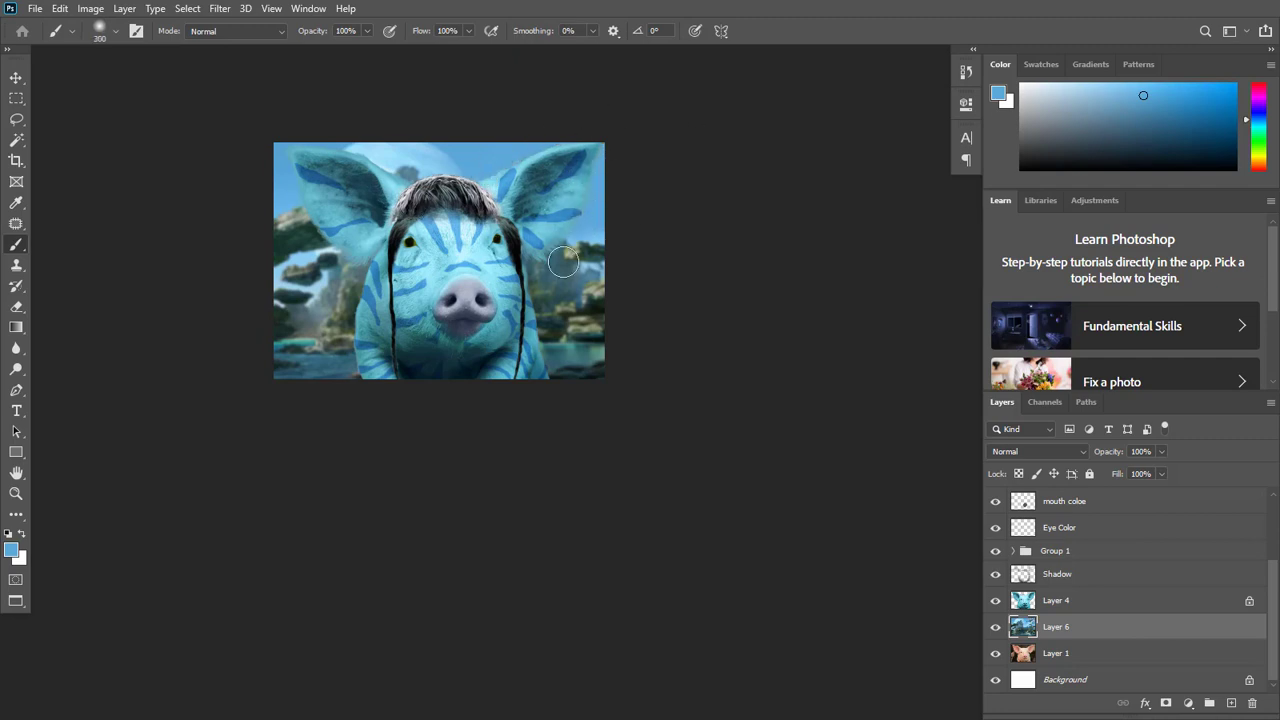
- Sample the pale blue of the planet and paint over the dark floating rock in front of it with a size 300 brush
{"action": "scroll", "coordinate": [370, 195], "scroll_direction": "up", "scroll_amount": 1}
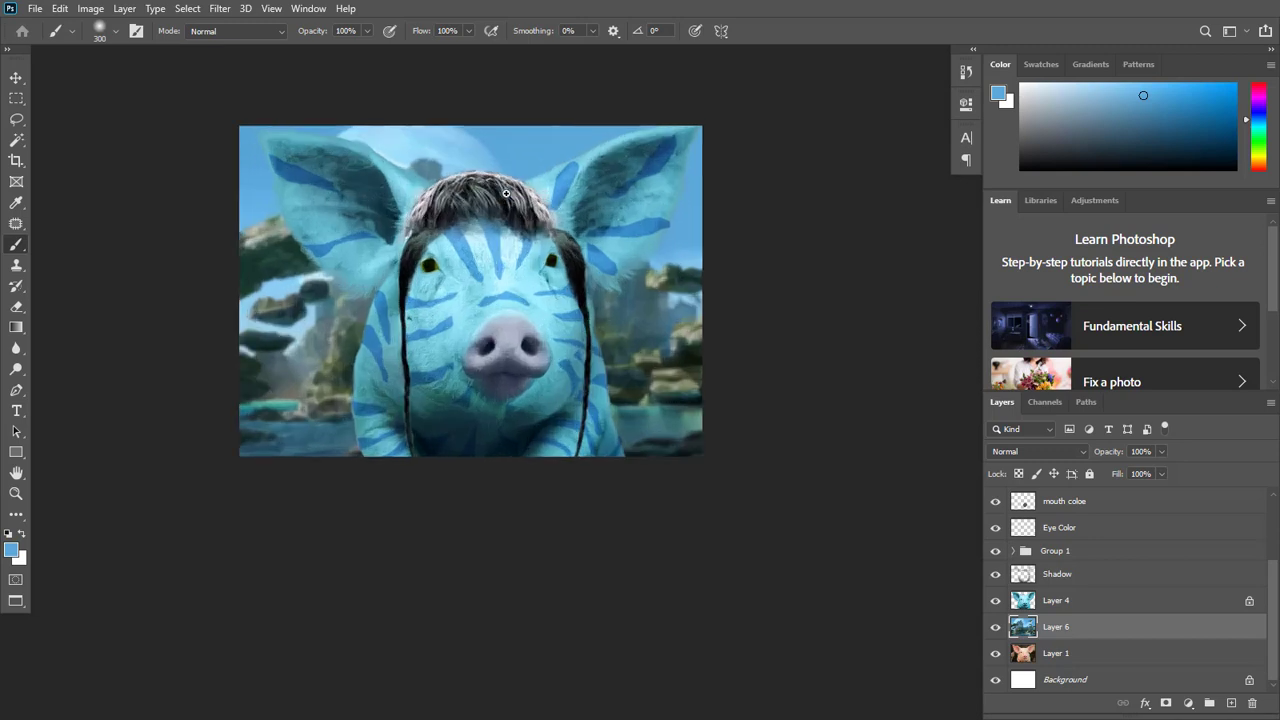
{"action": "left_click", "coordinate": [17, 203]}
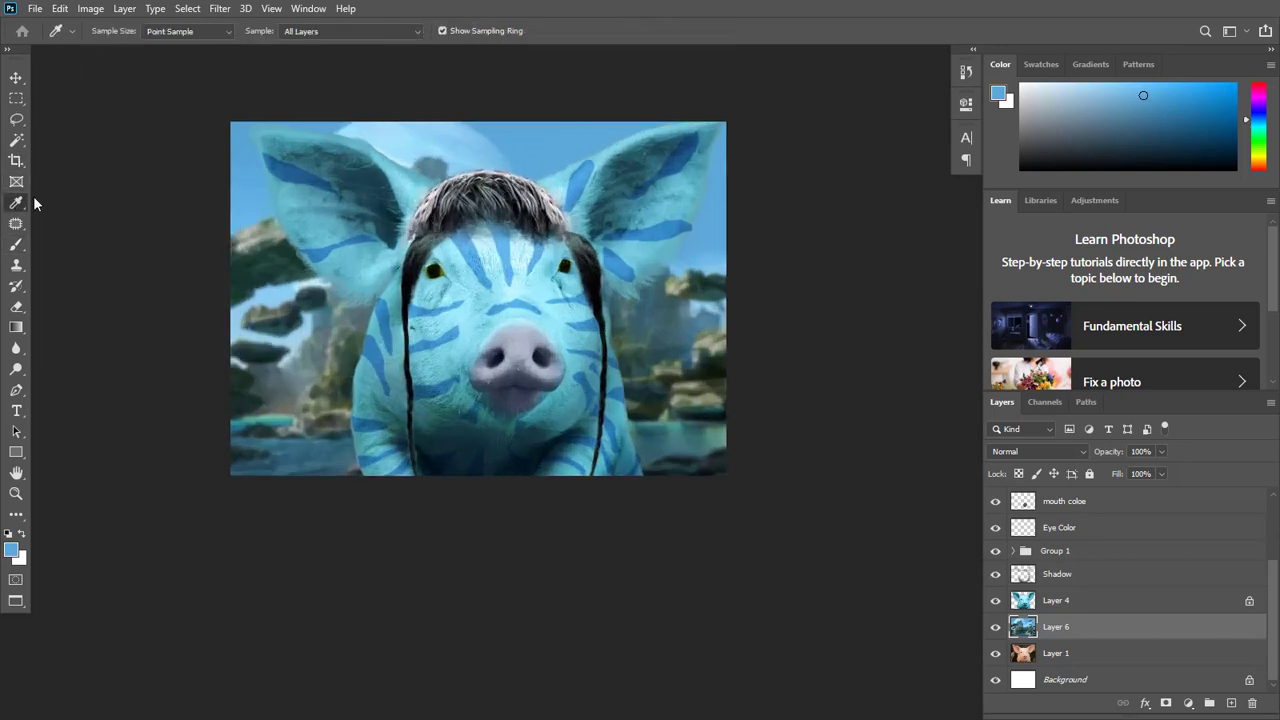
{"action": "left_click", "coordinate": [416, 146]}
{"action": "key", "text": "b"}
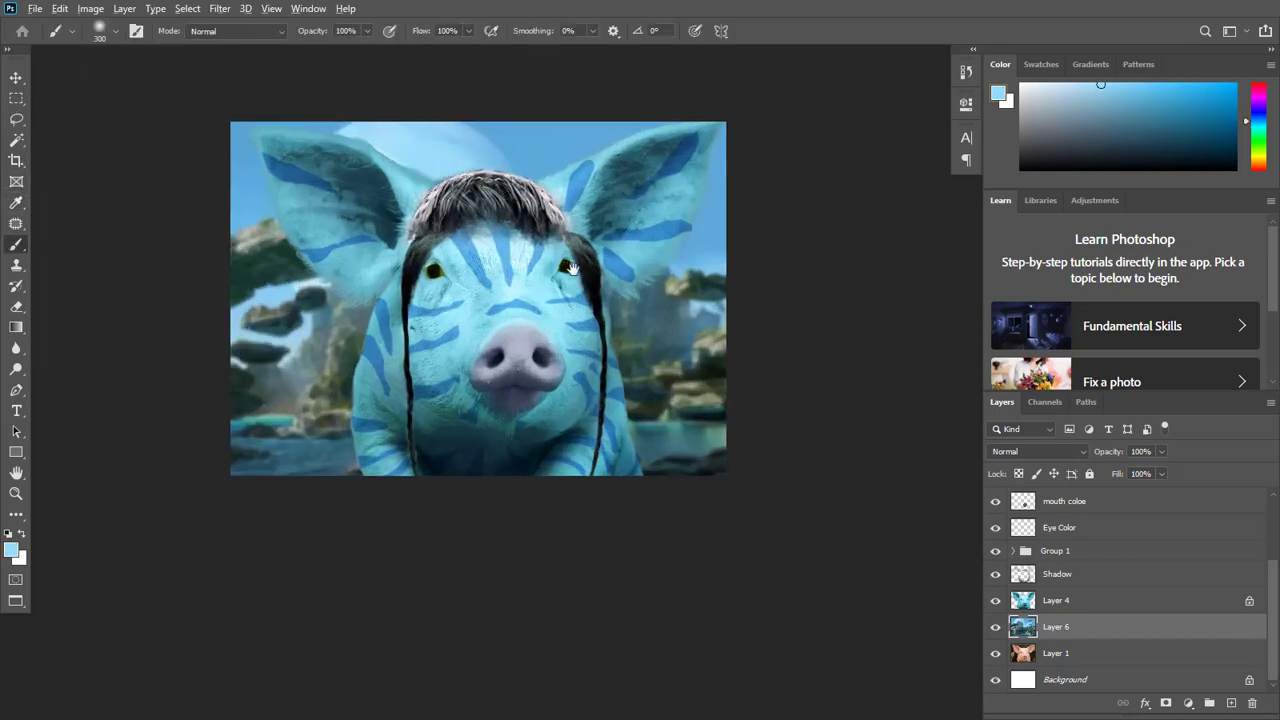
- Examine the whole composite in full-screen mode, and return to the standard screen mode
{"action": "scroll", "coordinate": [572, 268], "scroll_direction": "down", "scroll_amount": 2}
{"action": "scroll", "coordinate": [682, 383], "scroll_direction": "up", "scroll_amount": 5}
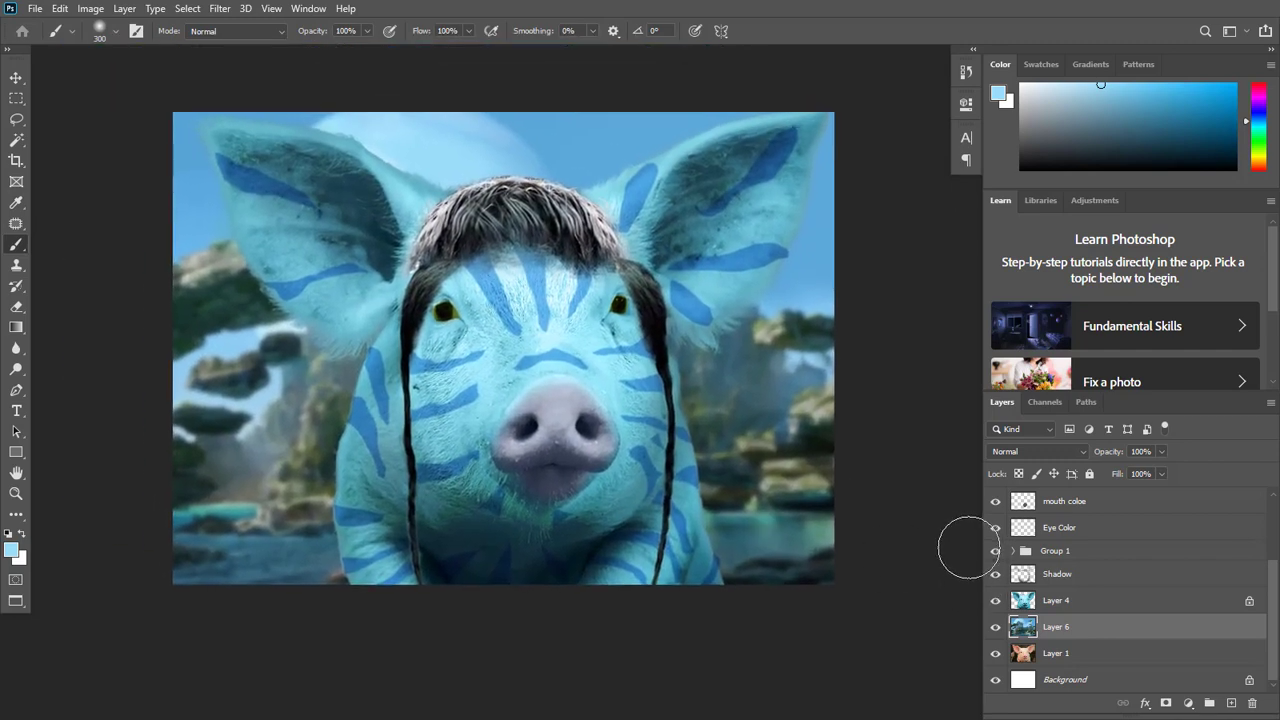
{"action": "key", "text": "f"}
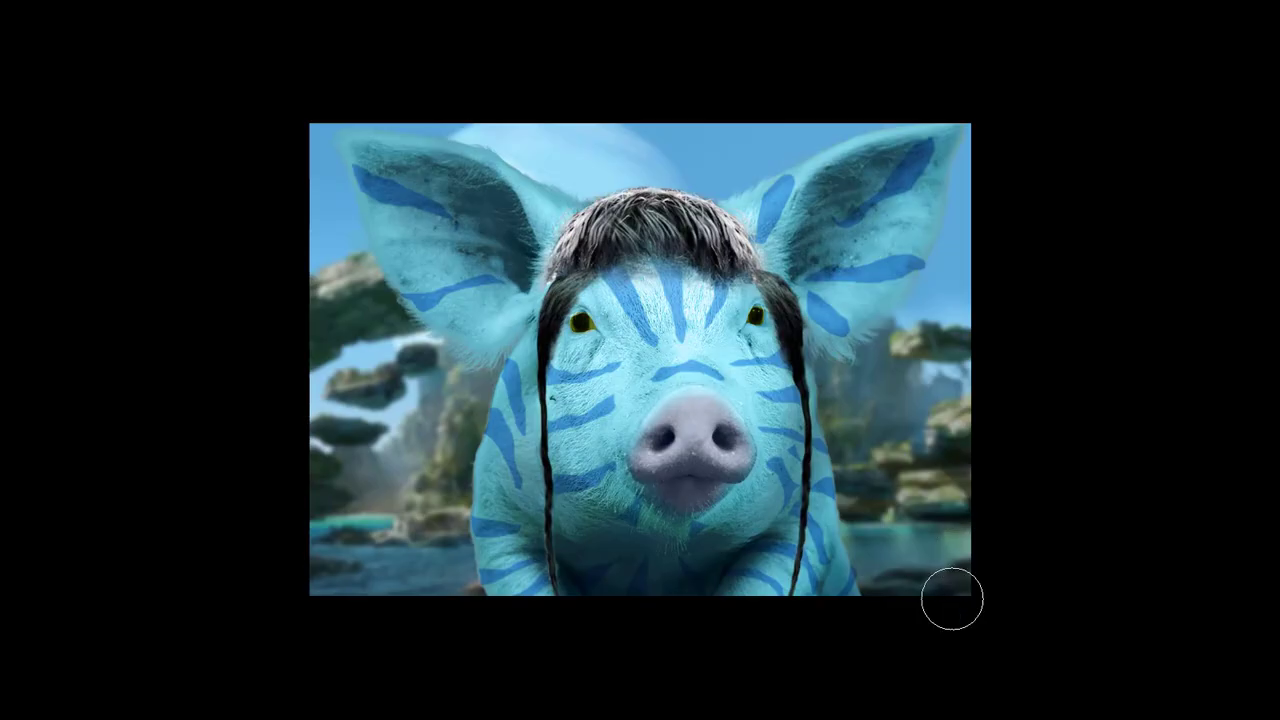
{"action": "key", "text": "f"}
{"action": "left_click_drag", "start_coordinate": [1200, 503], "coordinate": [795, 588]}
{"action": "left_click", "coordinate": [967, 589]}
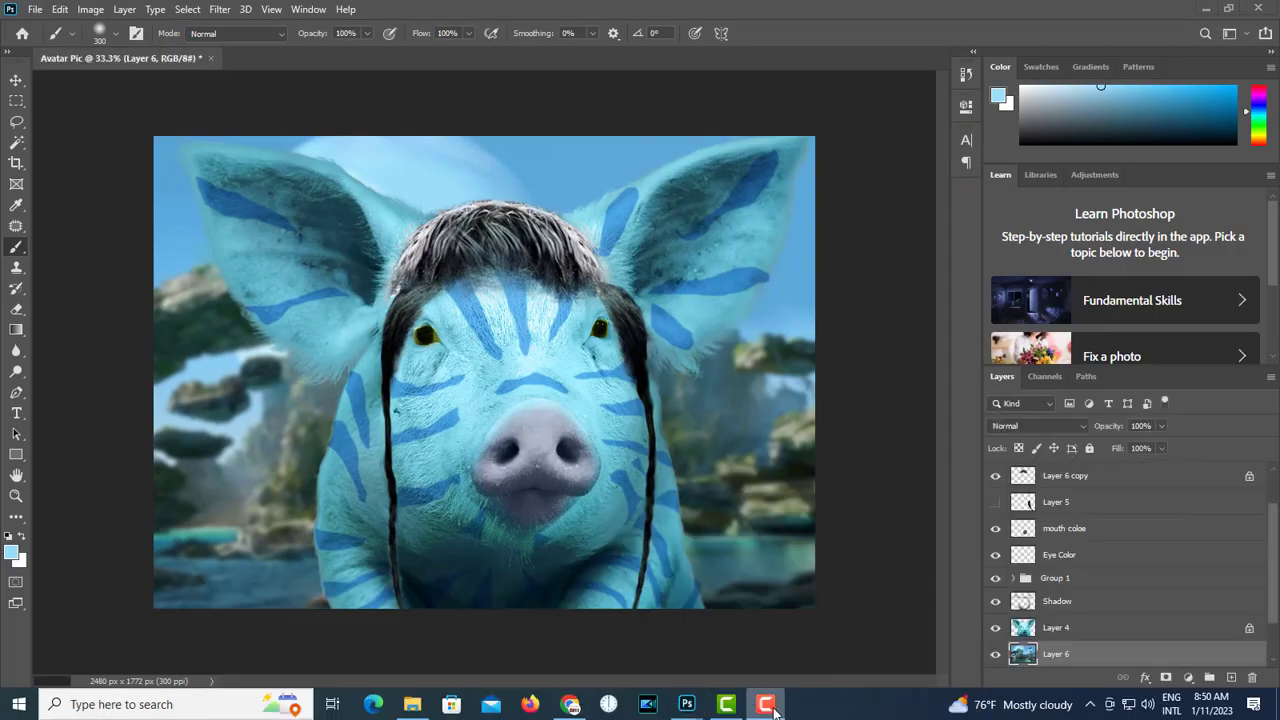